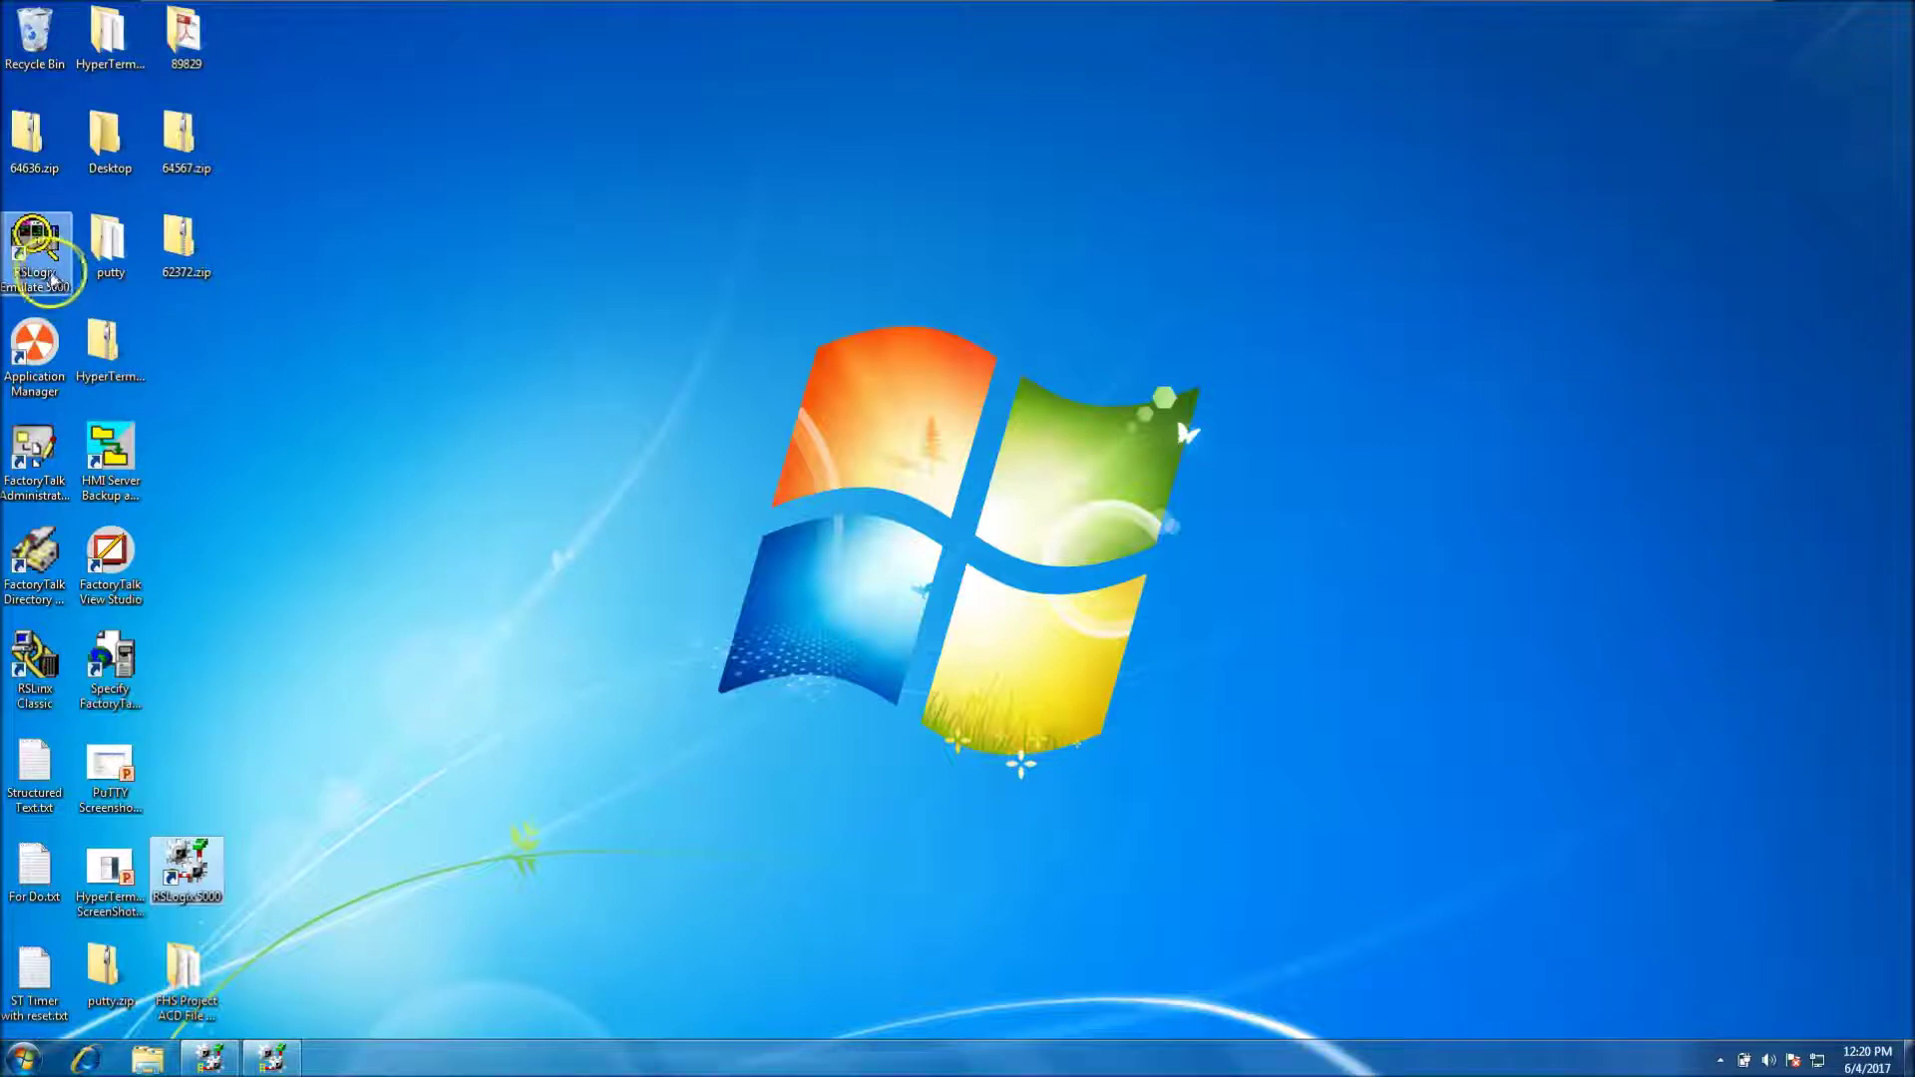
Step: Launch RSLogix Emulate 5000 to show its Chassis Monitor with emulators in slots 0, 1 and 3–7
{"action": "double_click", "coordinate": [45, 276]}
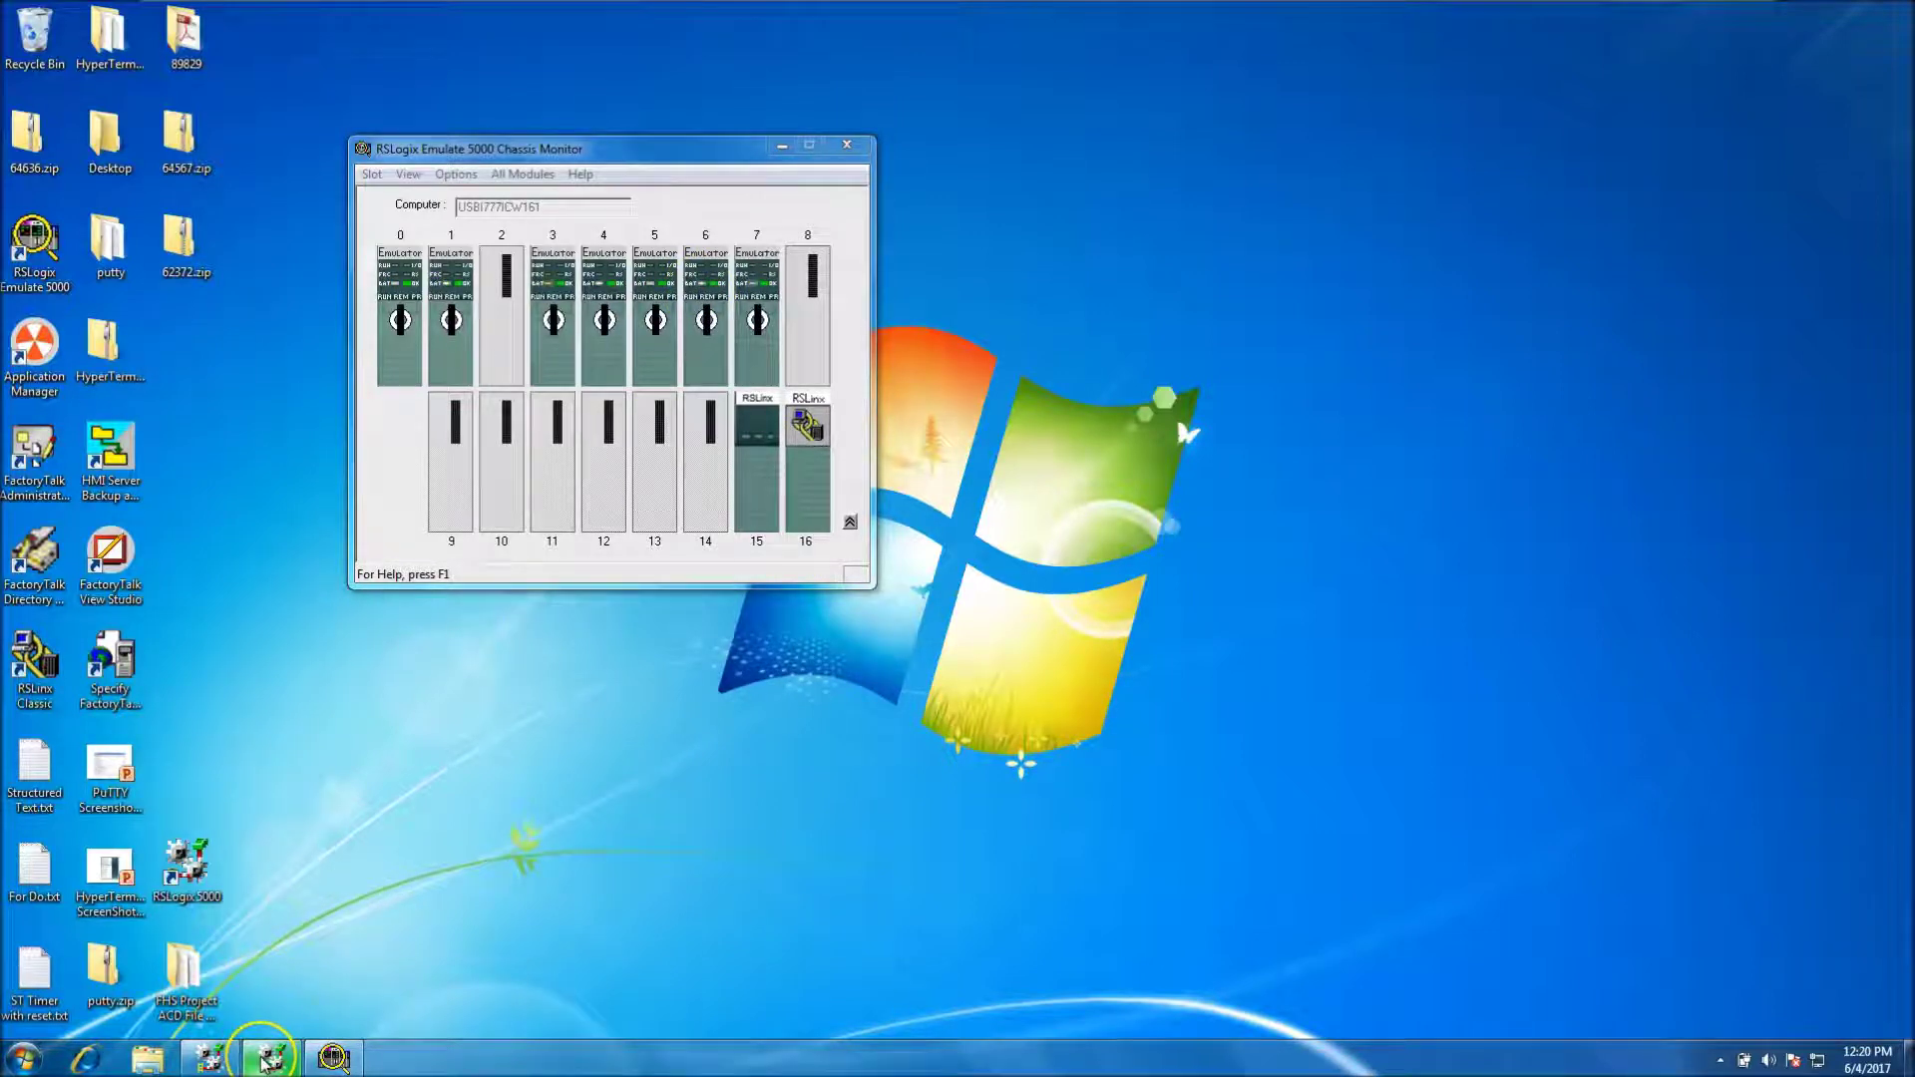
{"action": "mouse_move", "coordinate": [264, 1060]}
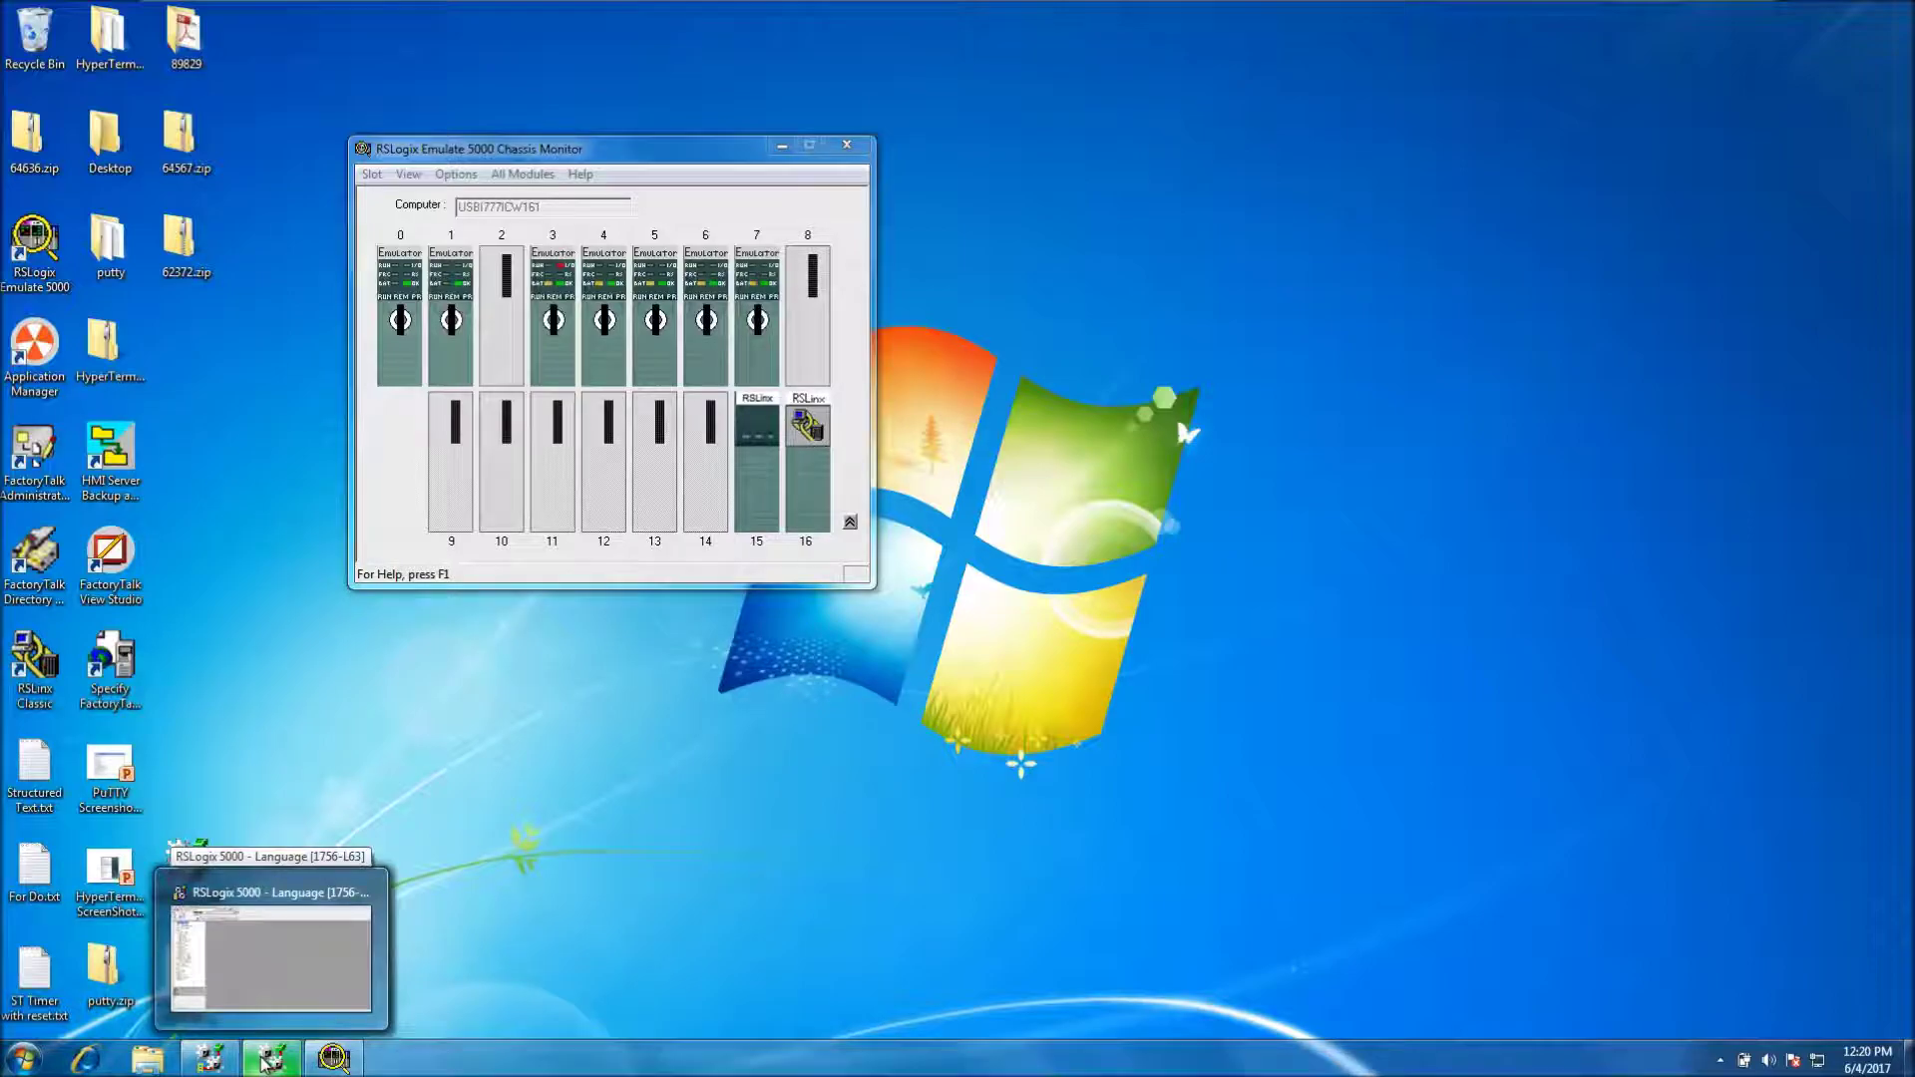
Step: Bring up the Language project and view its 1756-L63, revision 13.25 controller properties
{"action": "left_click", "coordinate": [265, 1060]}
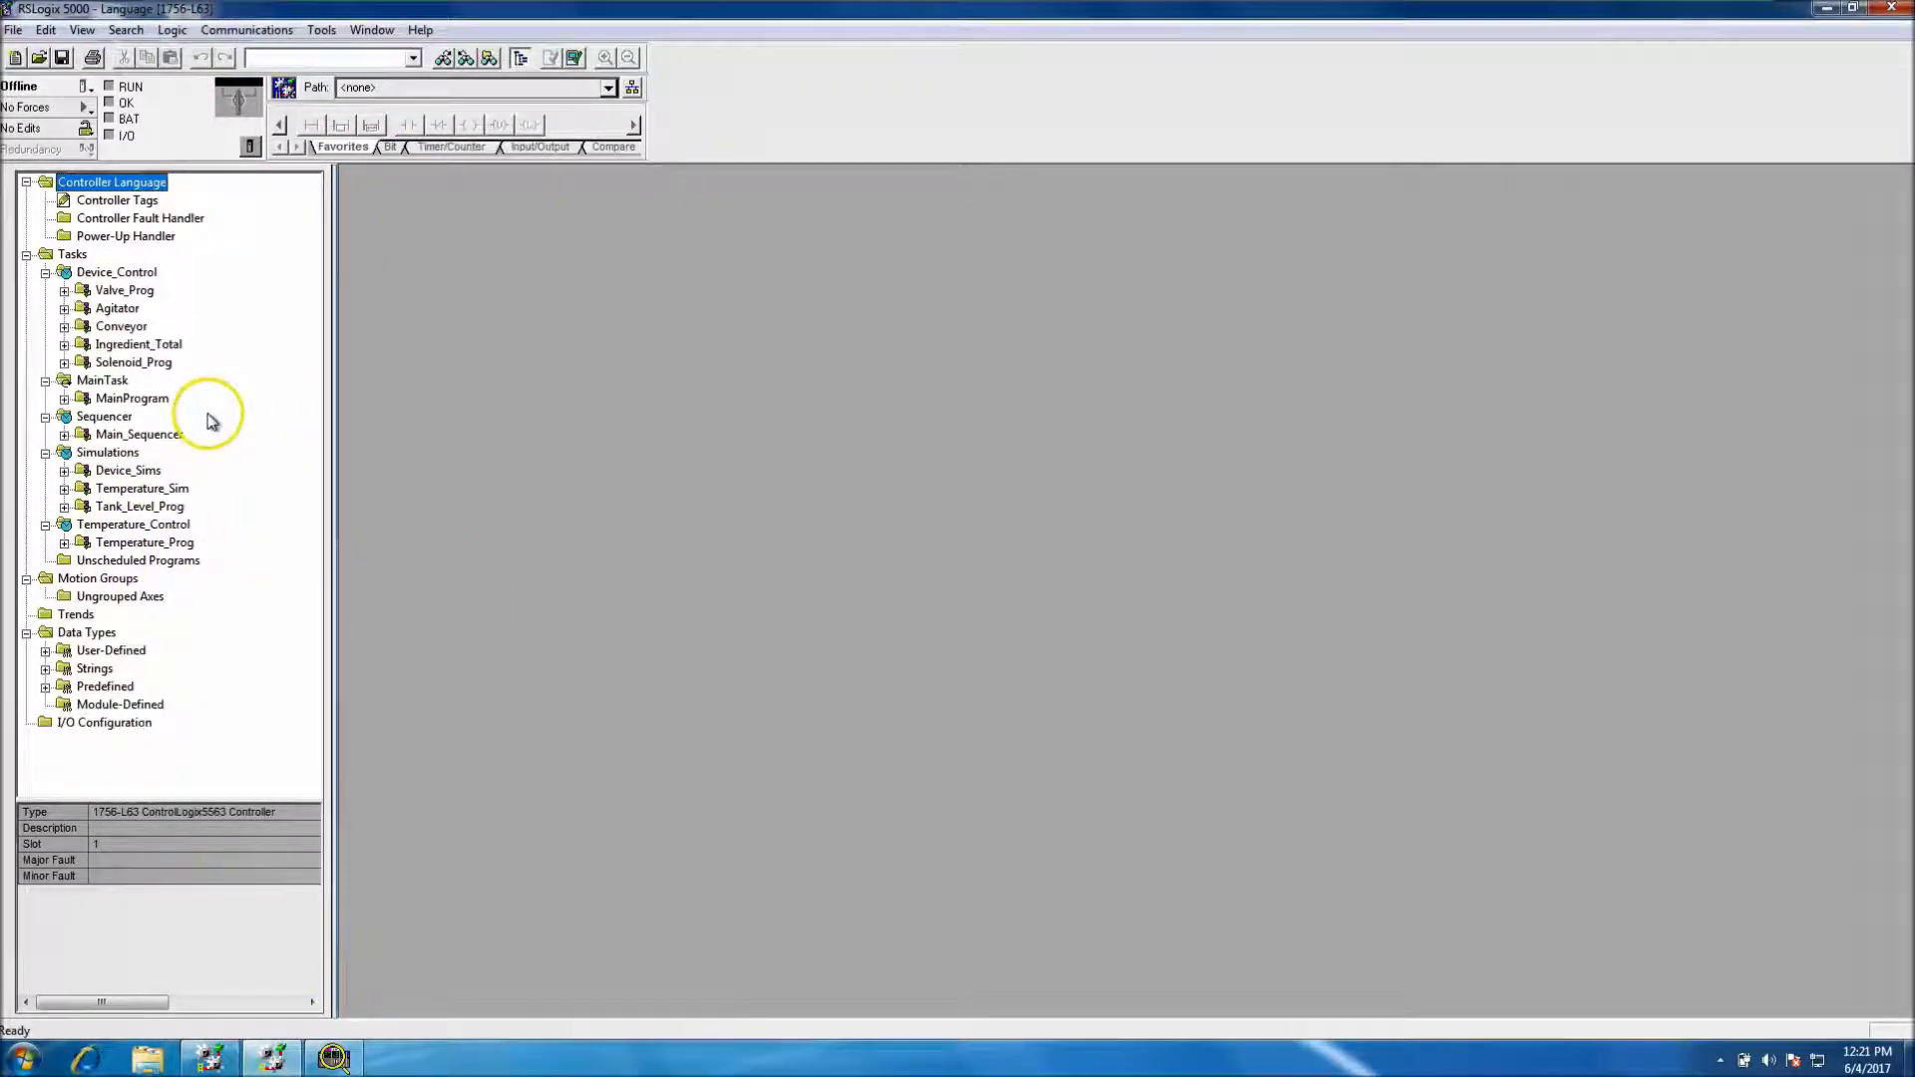
{"action": "left_click", "coordinate": [105, 726]}
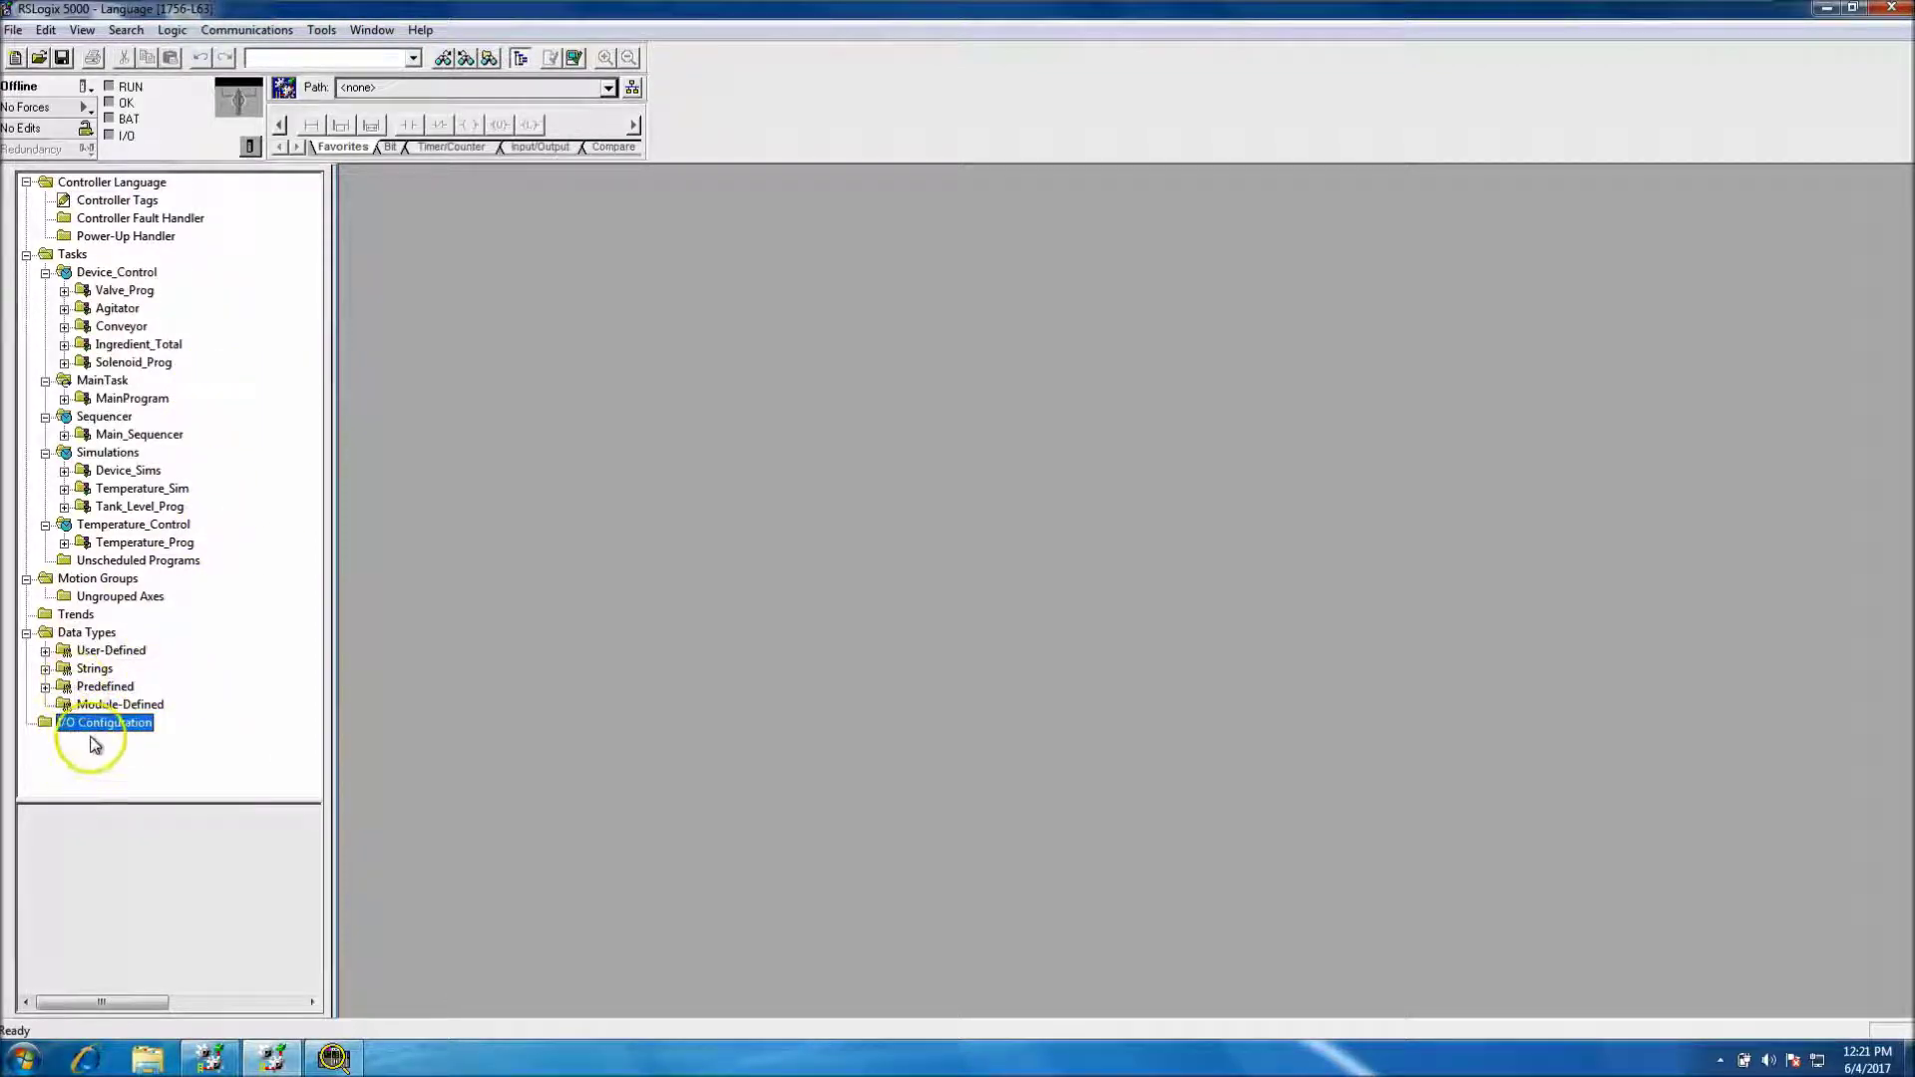
{"action": "right_click", "coordinate": [97, 731]}
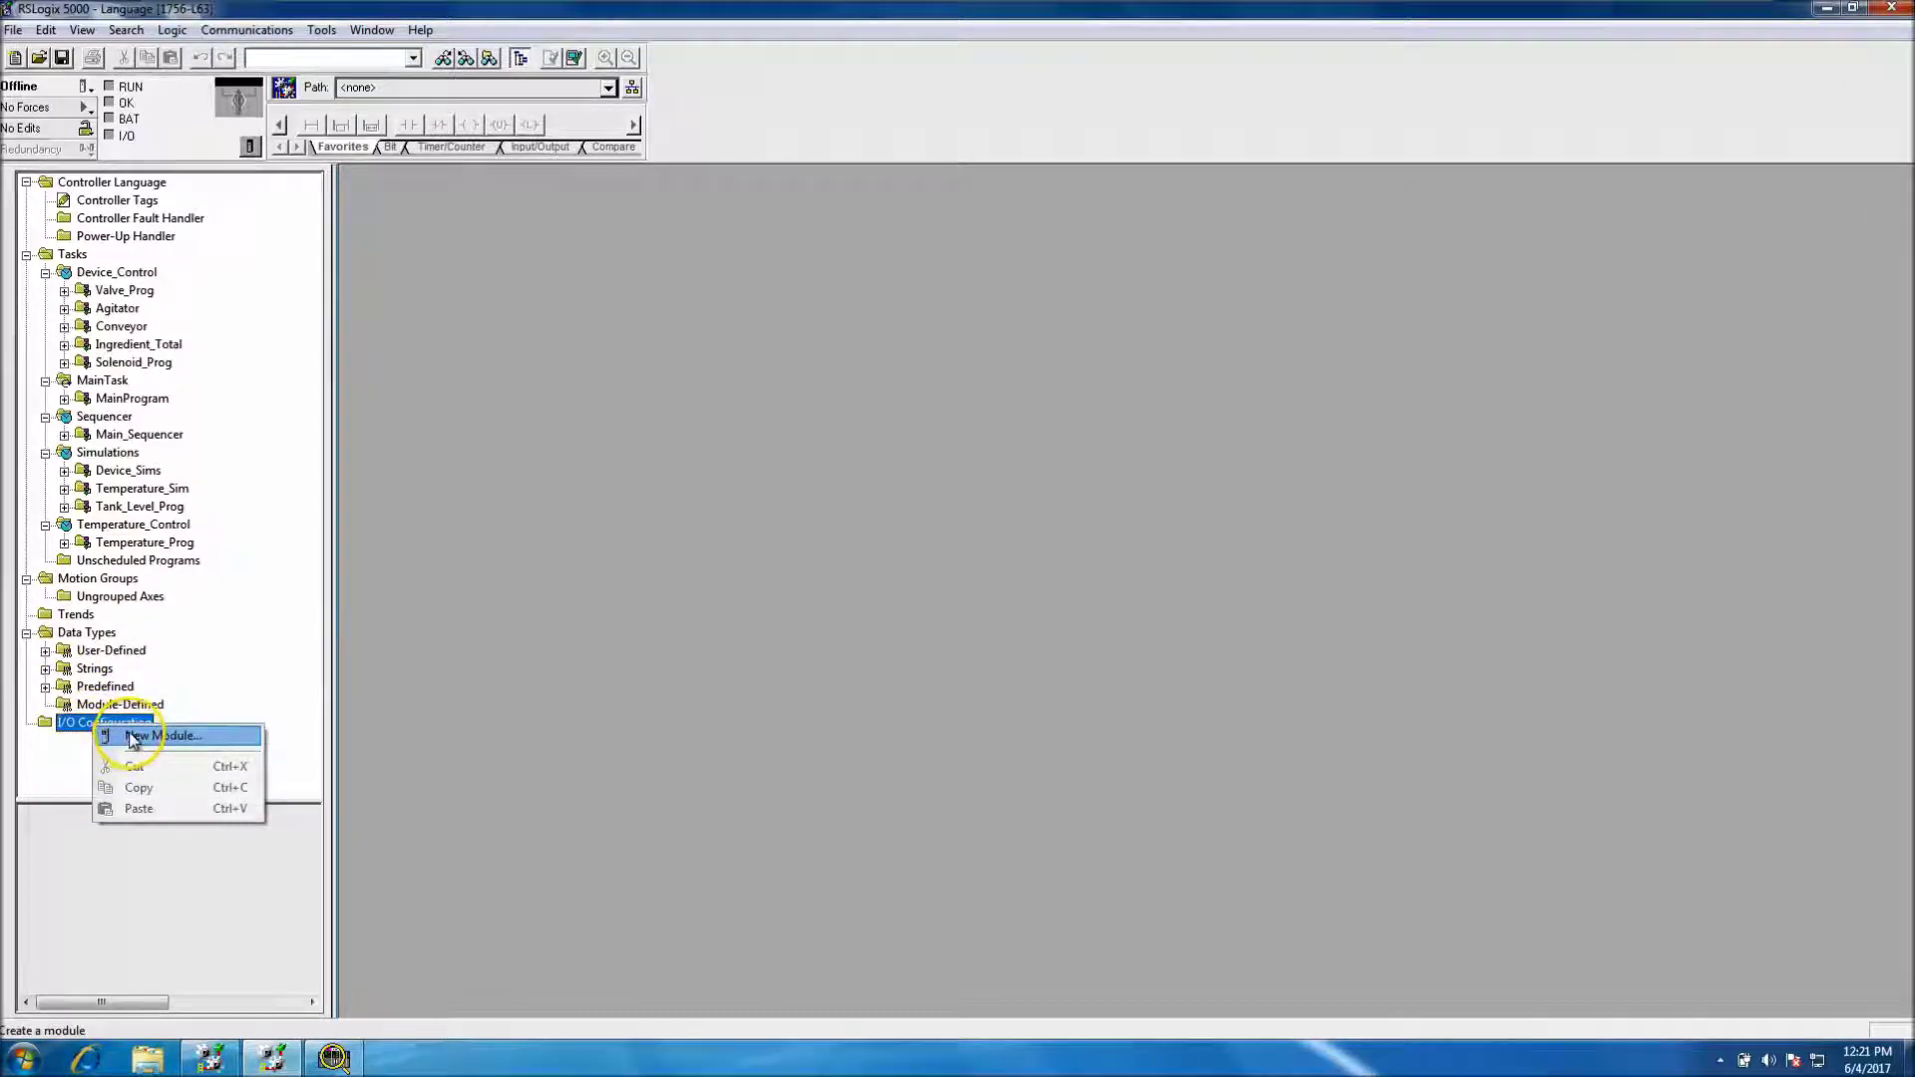
{"action": "left_click", "coordinate": [250, 147]}
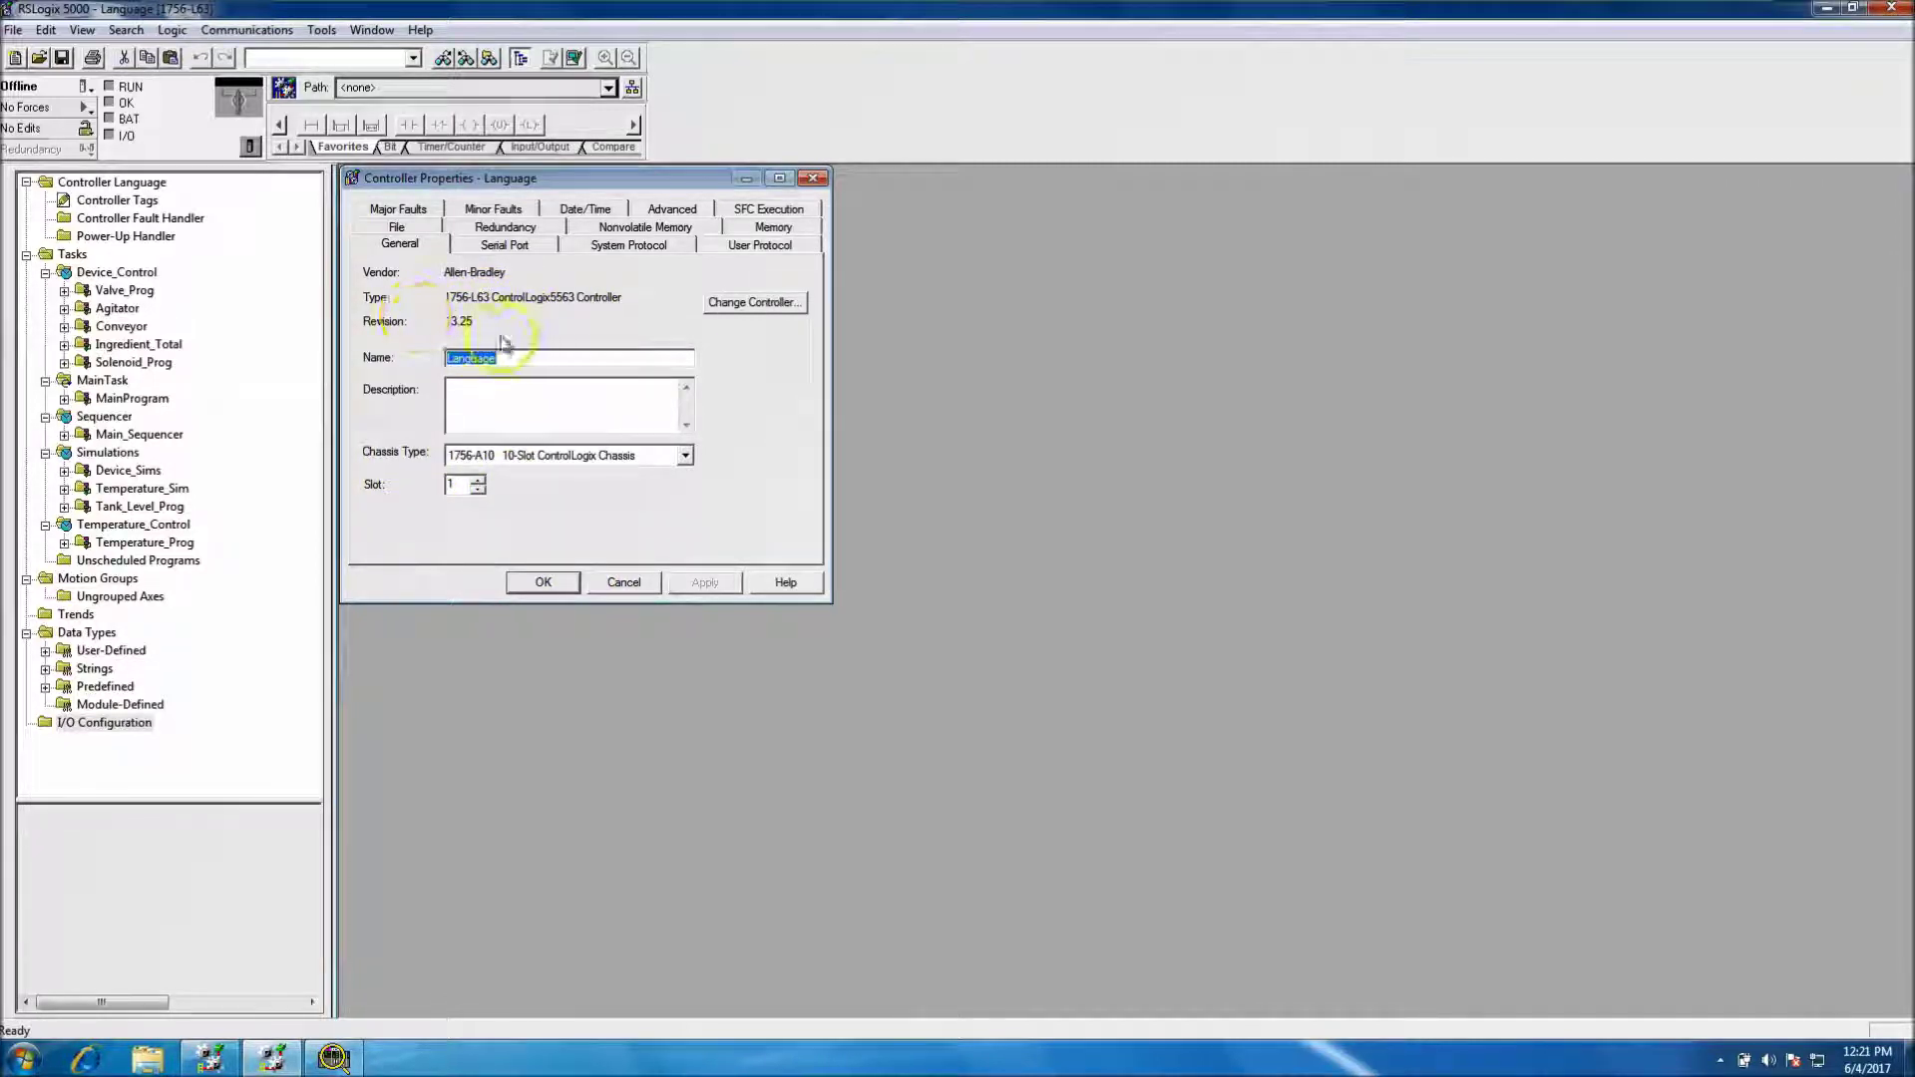
Step: Change the controller to a 1756-L73 at software version 20, accepting the Wall Clock warning
{"action": "left_click", "coordinate": [731, 307]}
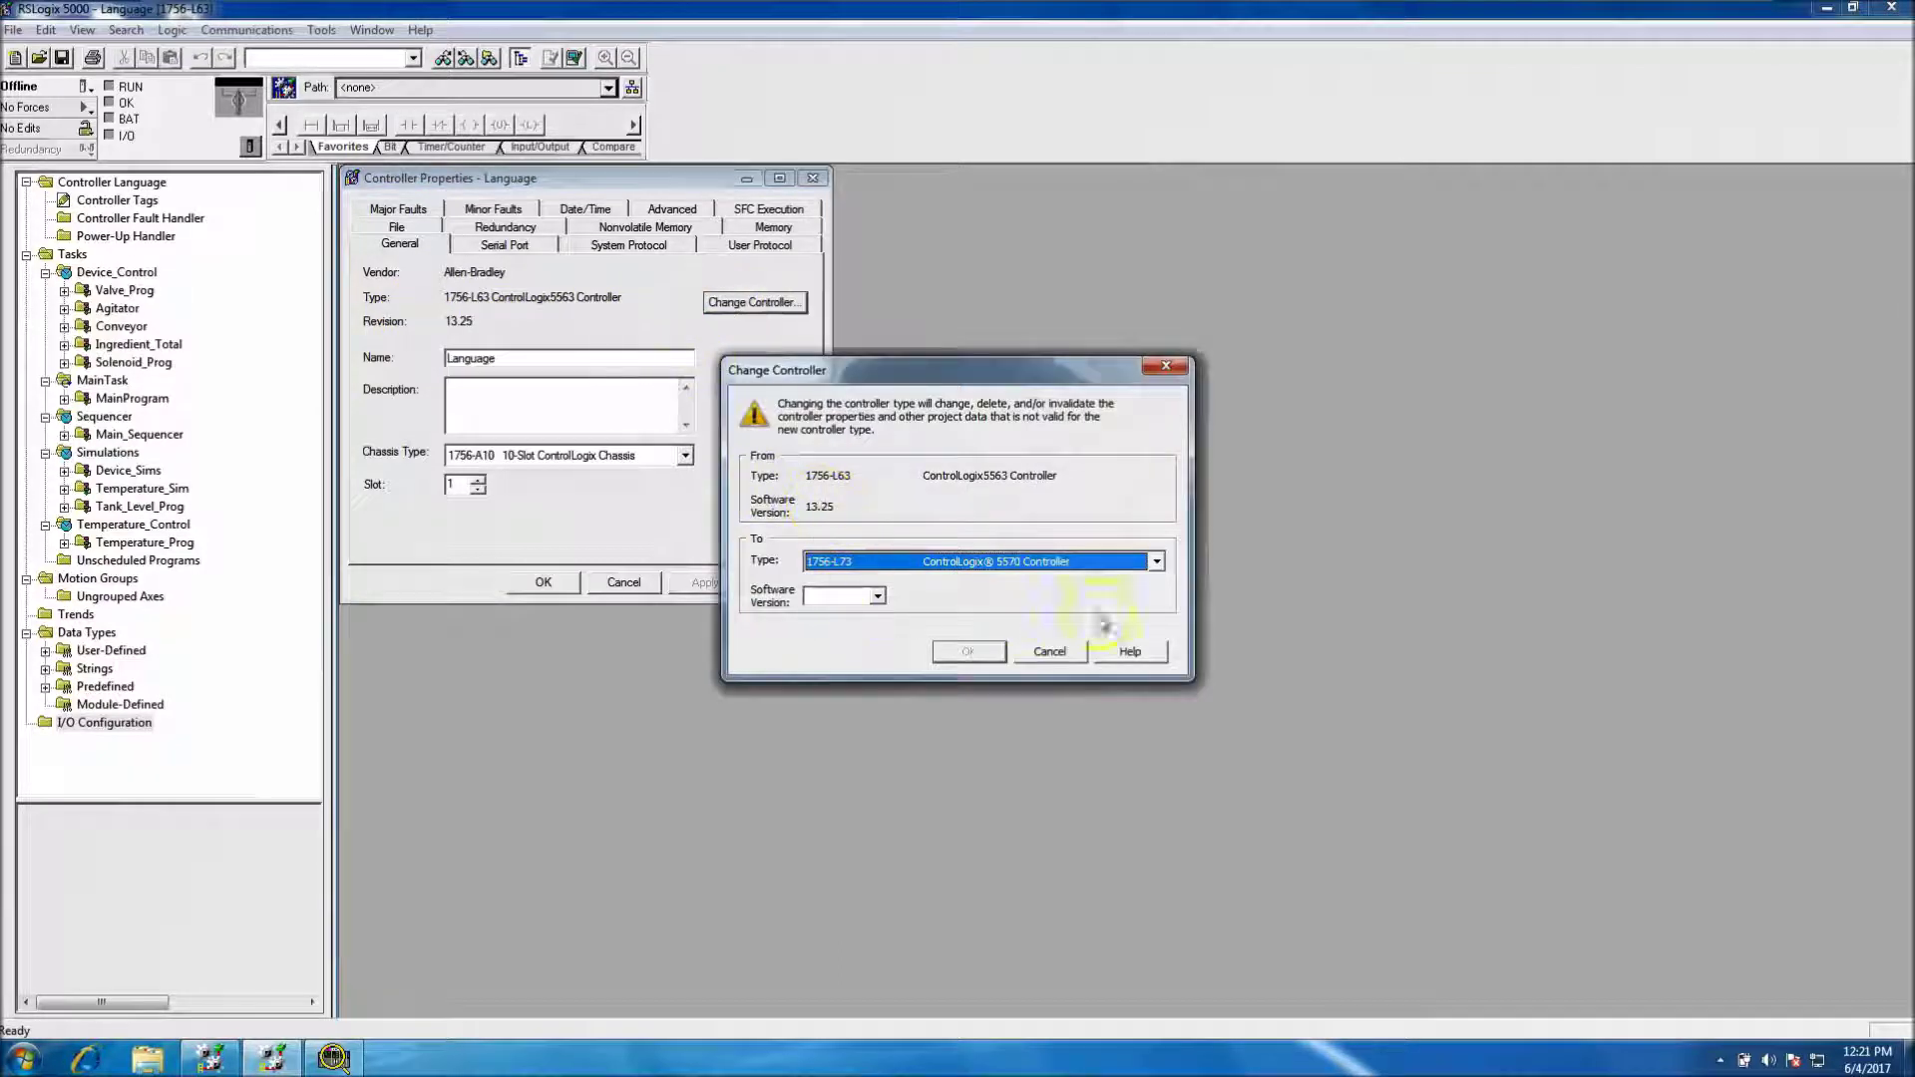
{"action": "left_click", "coordinate": [877, 596]}
{"action": "left_click", "coordinate": [859, 626]}
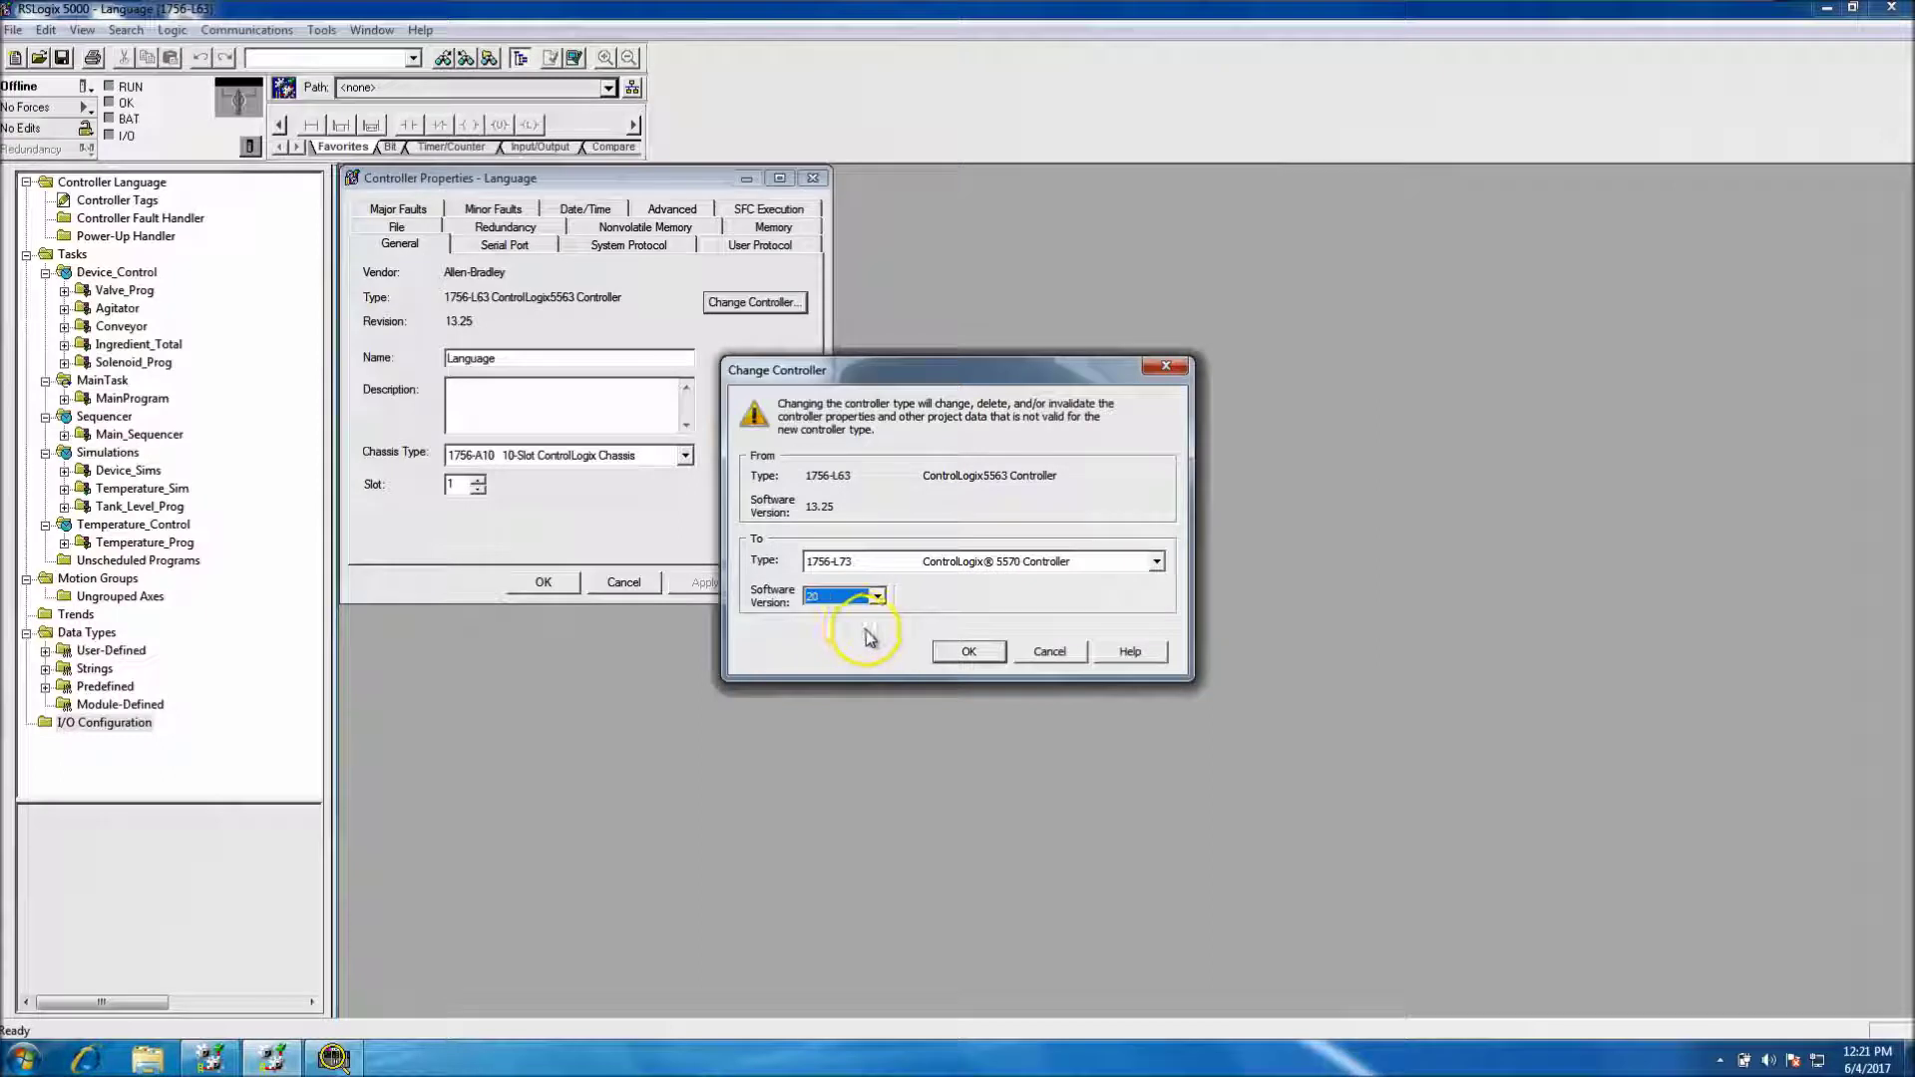
{"action": "left_click", "coordinate": [949, 654]}
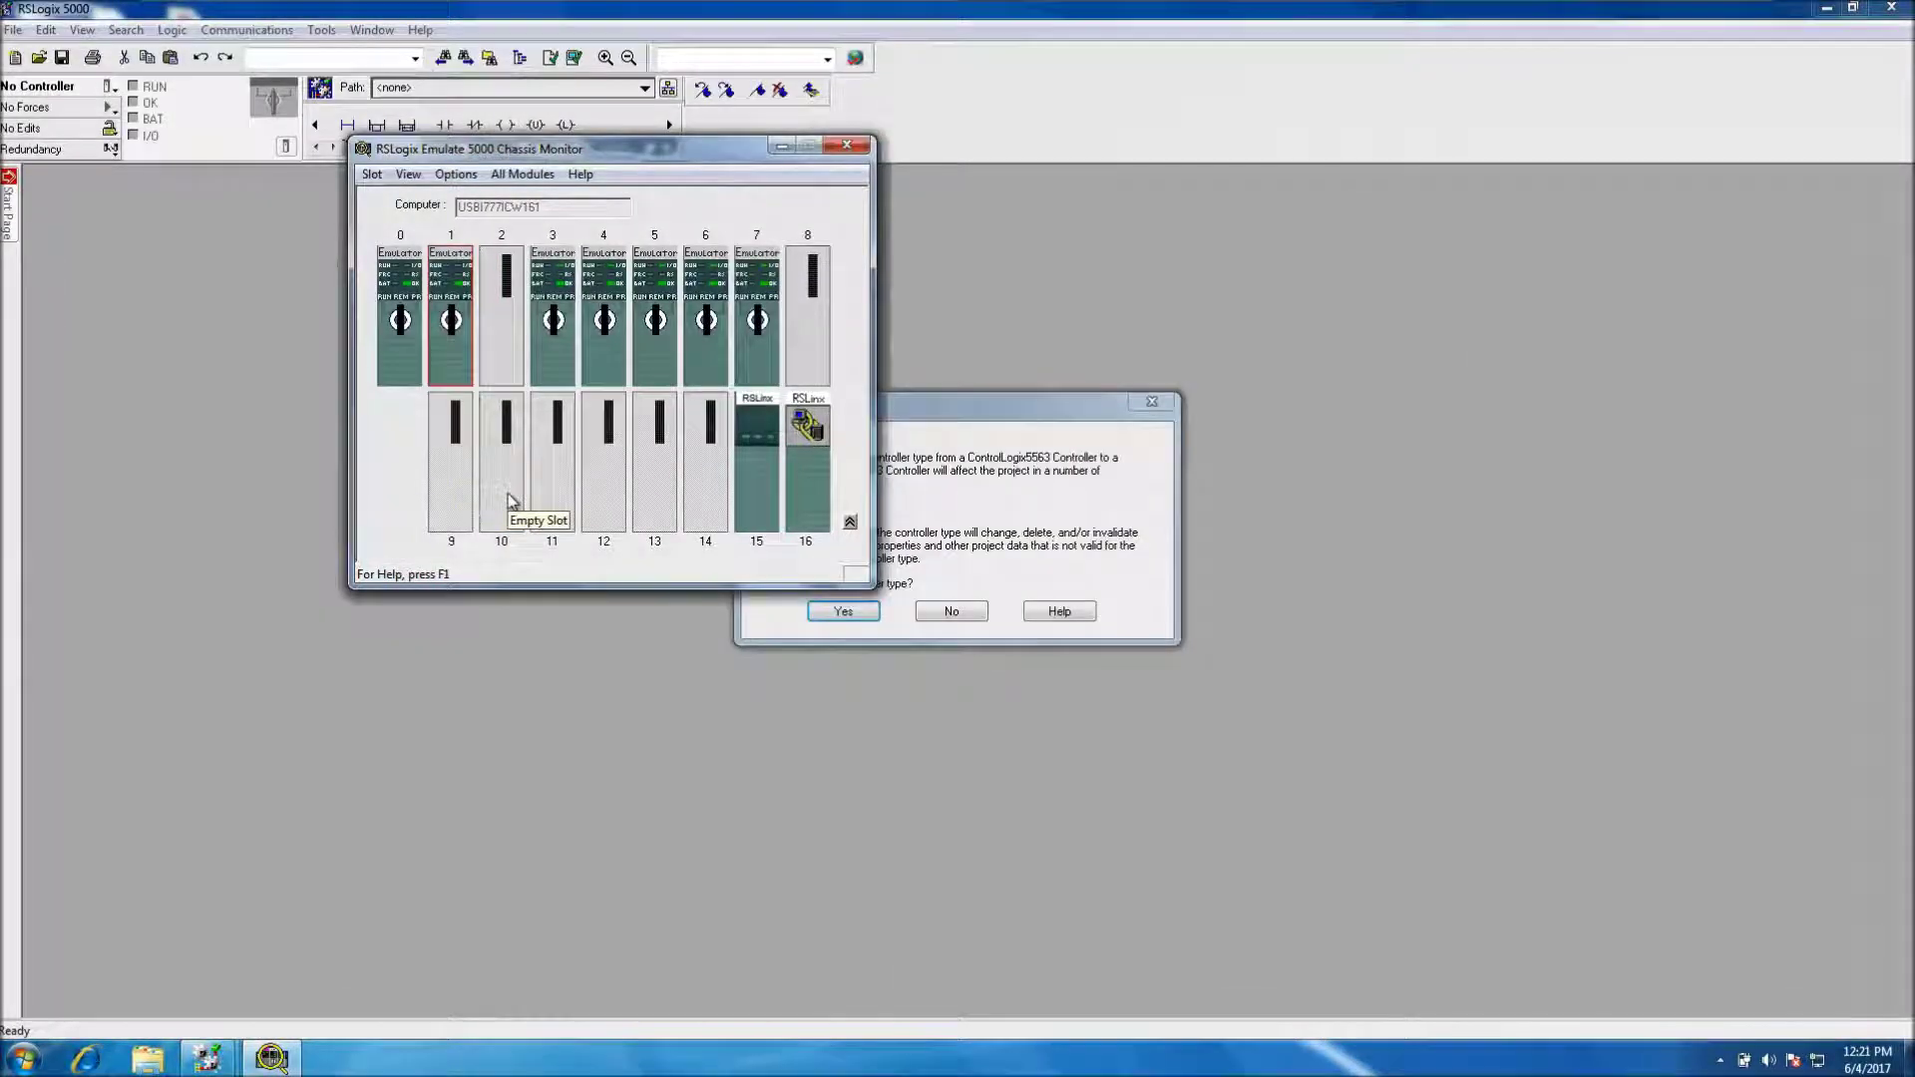
{"action": "left_click", "coordinate": [972, 417]}
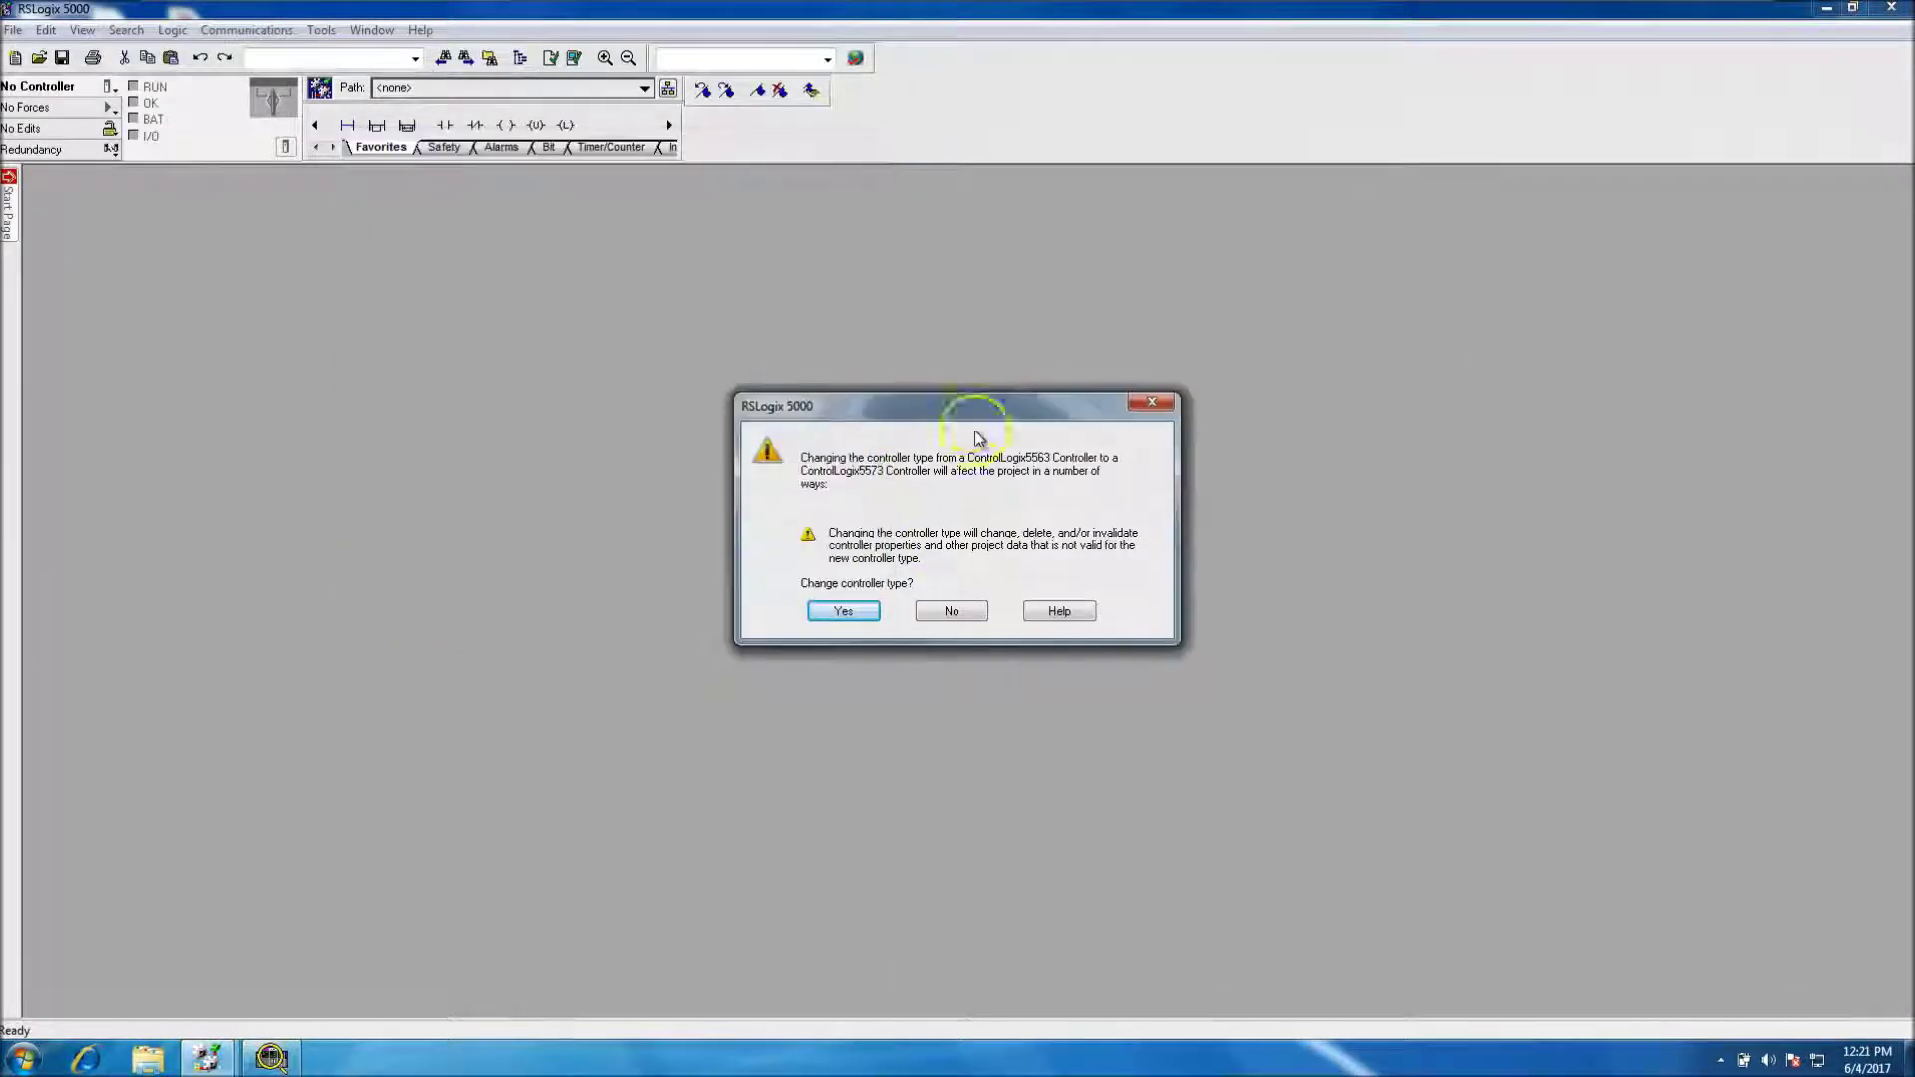
{"action": "left_click", "coordinate": [858, 618]}
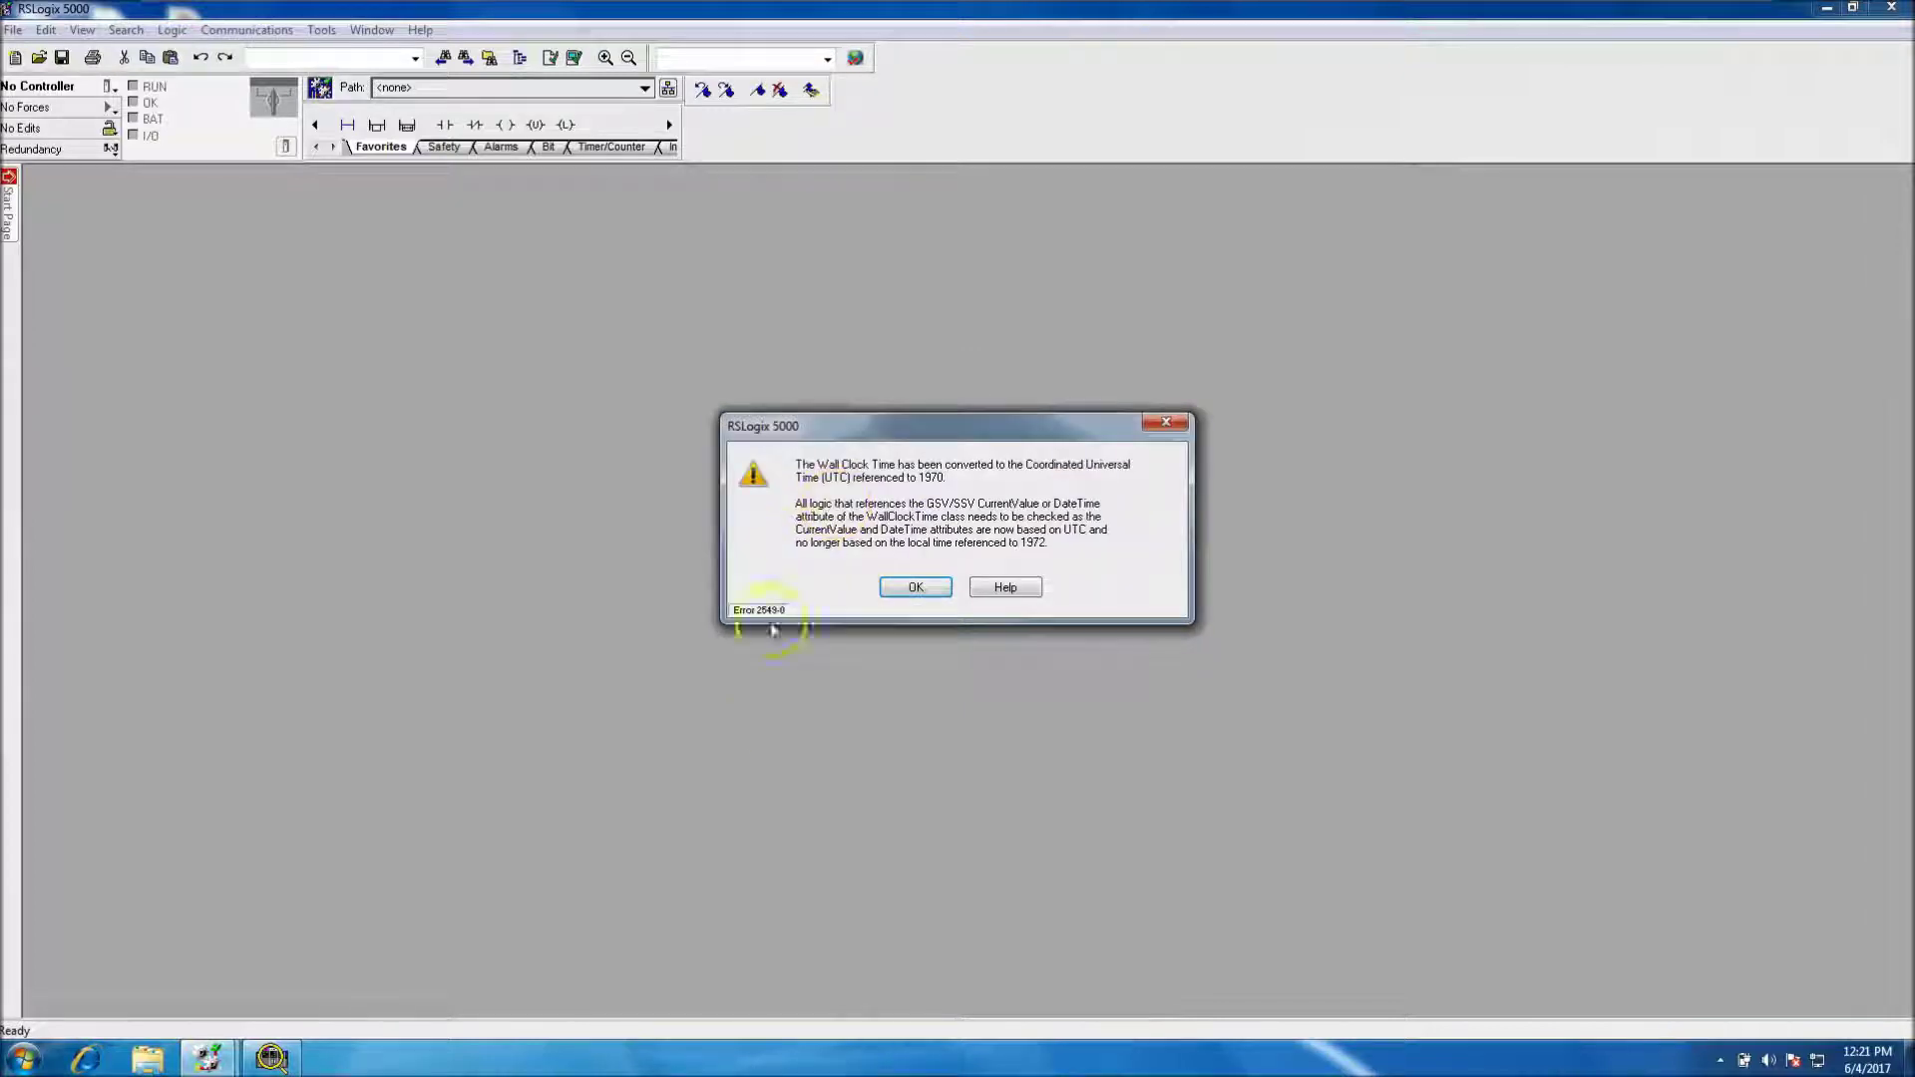
{"action": "left_click", "coordinate": [933, 589]}
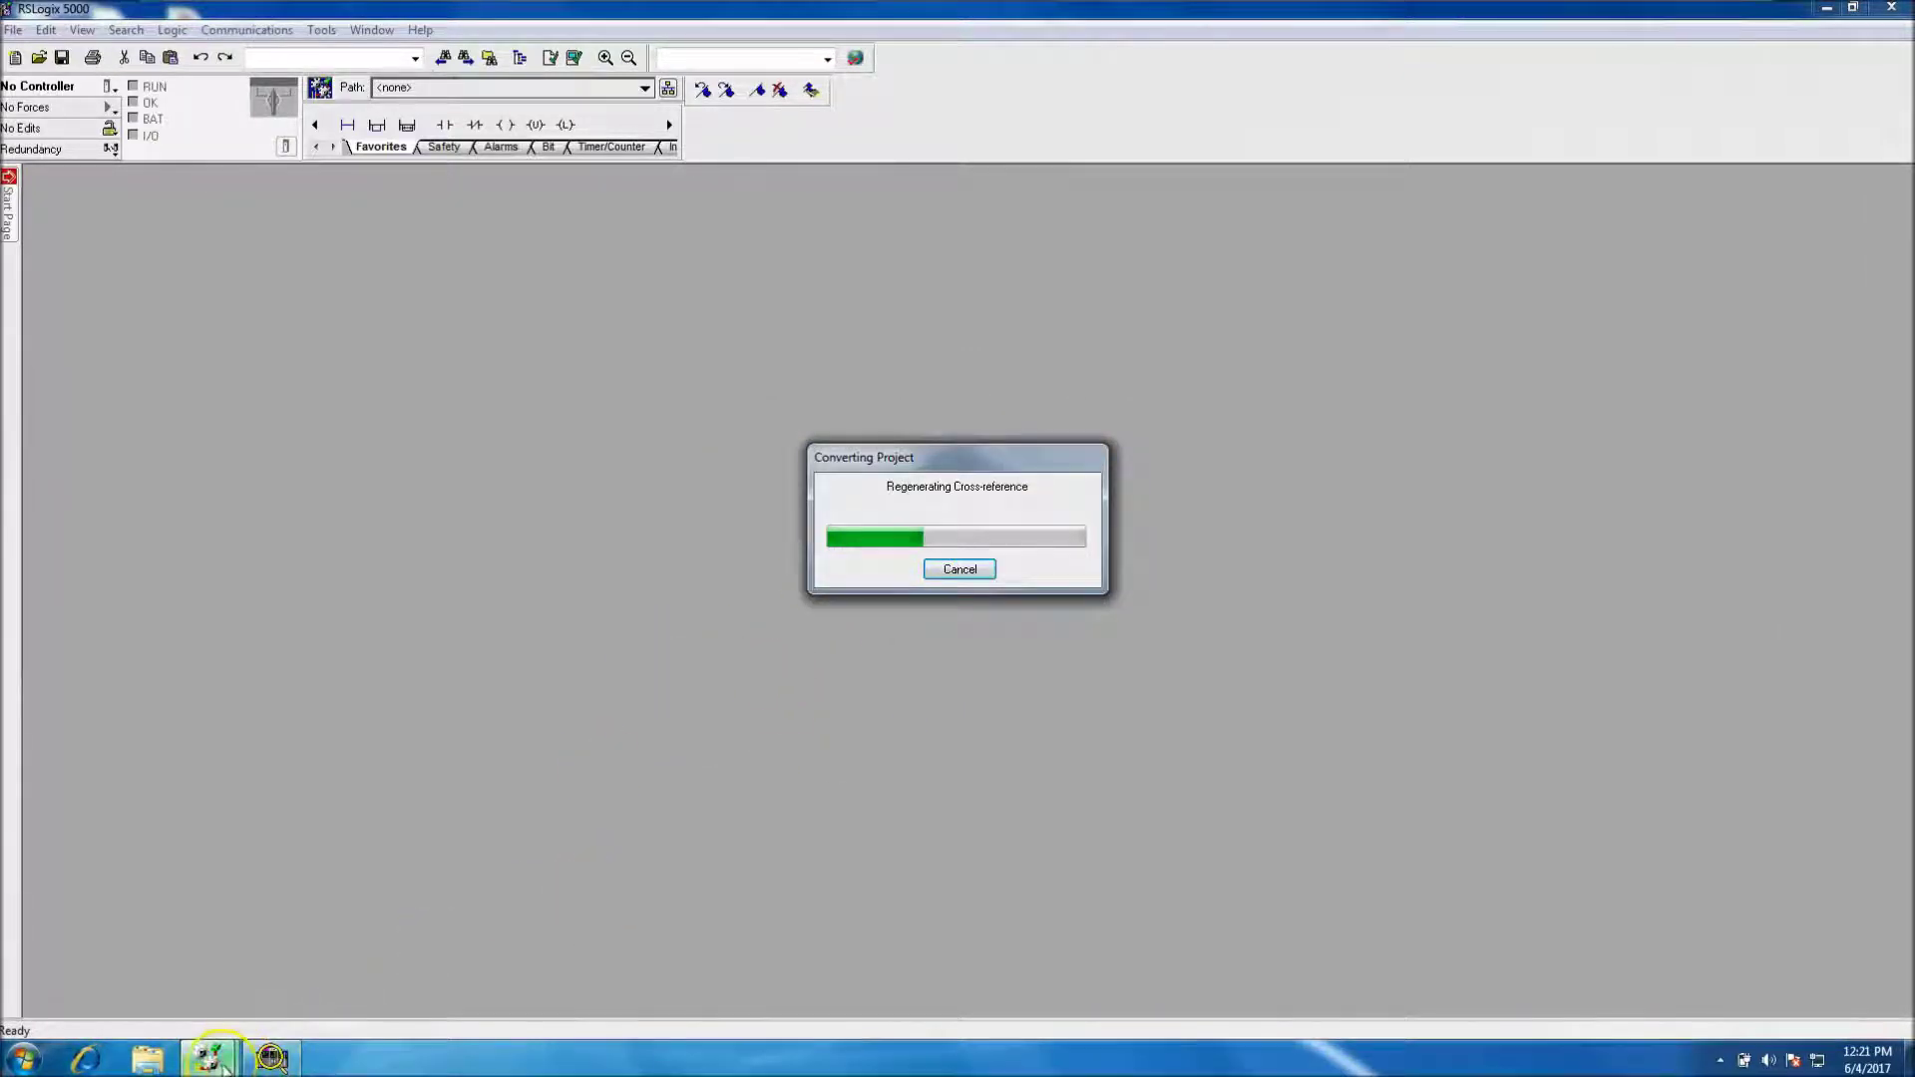
{"action": "left_click", "coordinate": [271, 1059]}
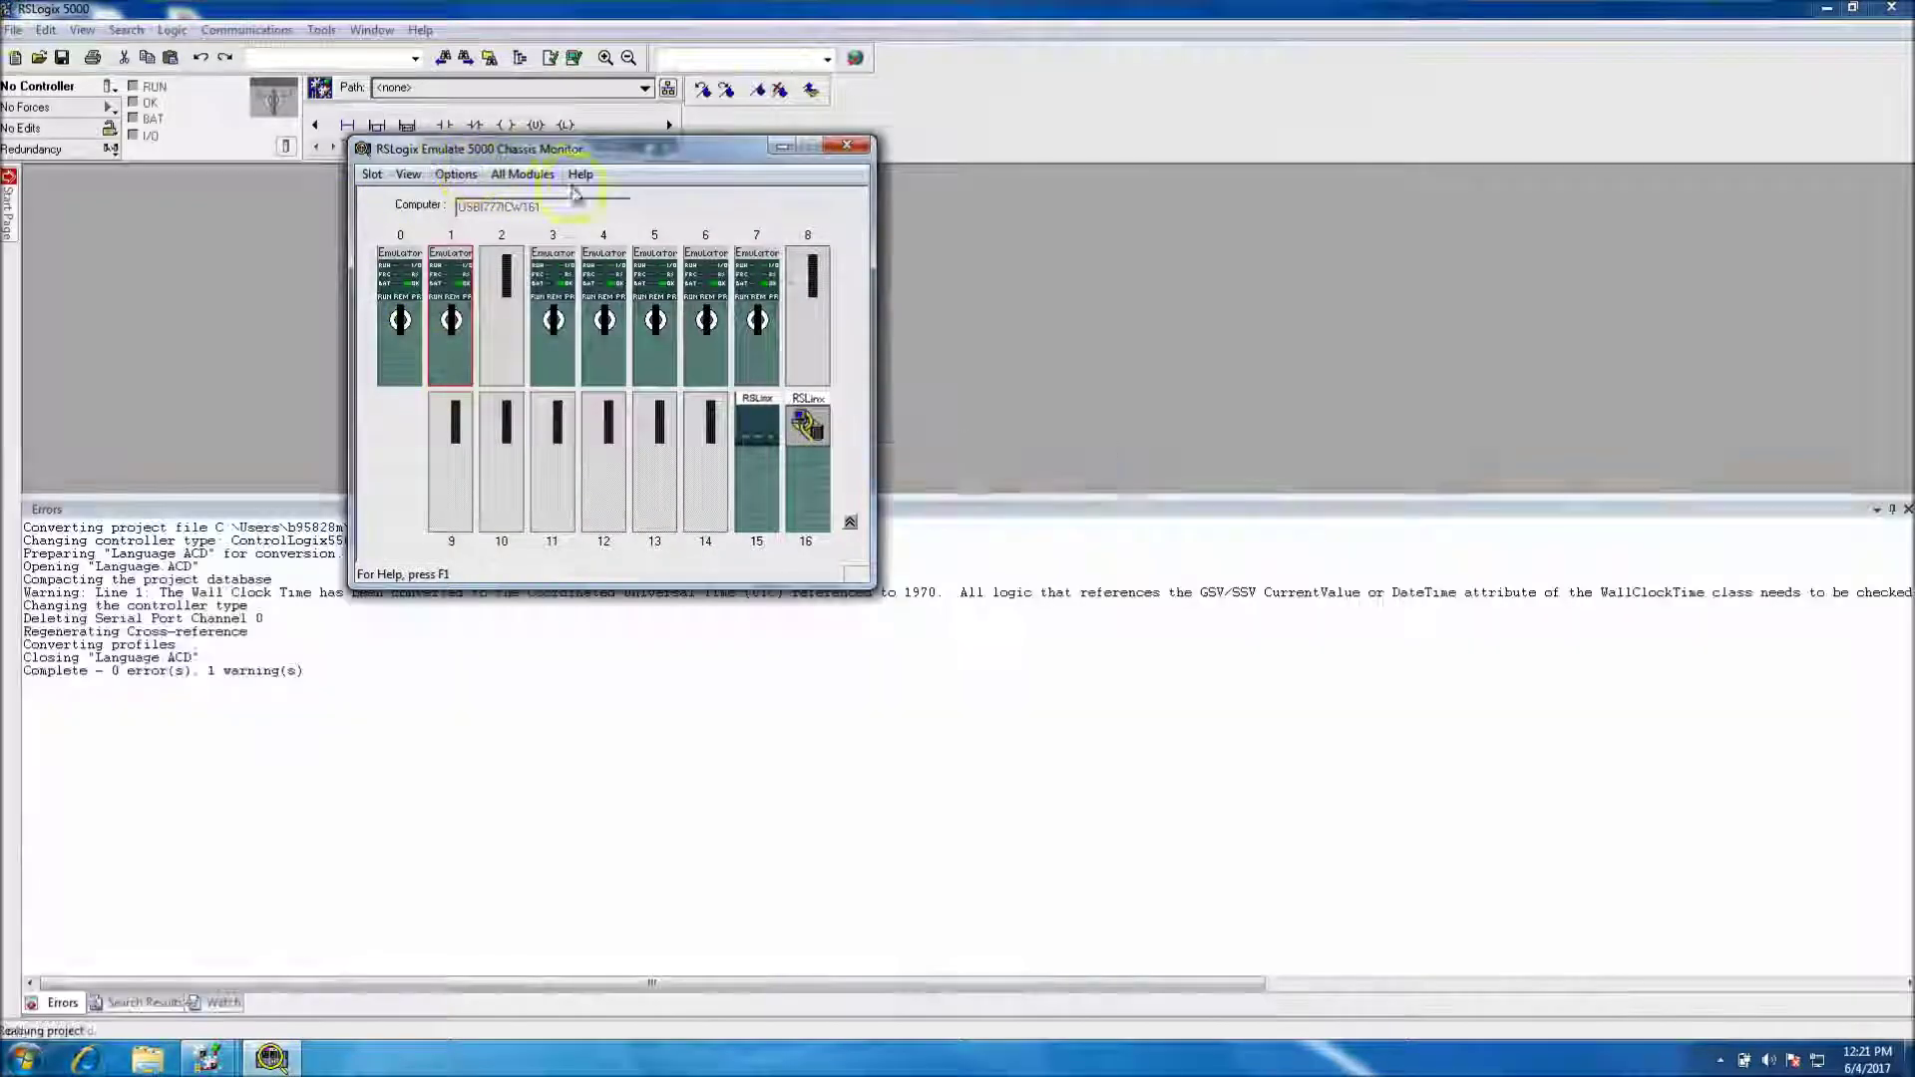
Step: Confirm via Help > About that RSLogix Emulate 5000 is version 20.04.00
{"action": "left_click", "coordinate": [581, 174]}
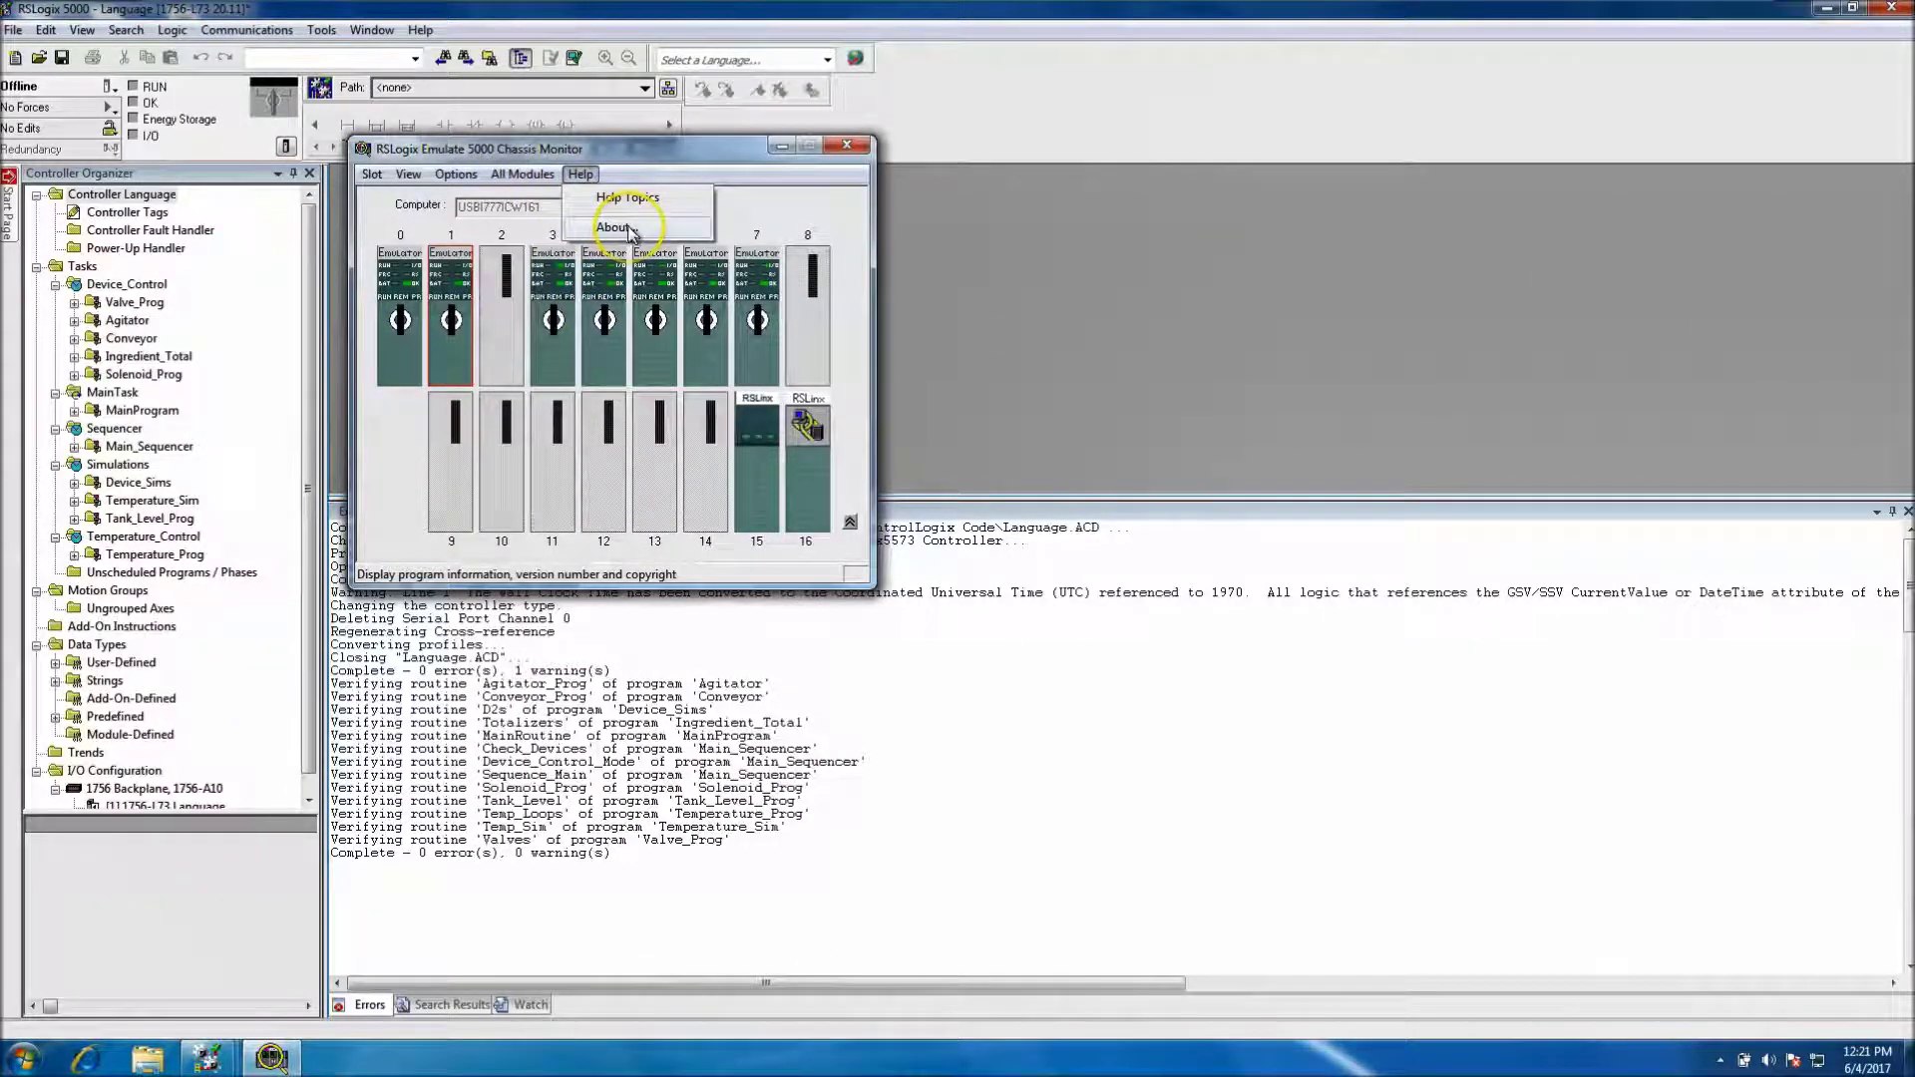
{"action": "left_click", "coordinate": [372, 174]}
{"action": "mouse_move", "coordinate": [580, 174]}
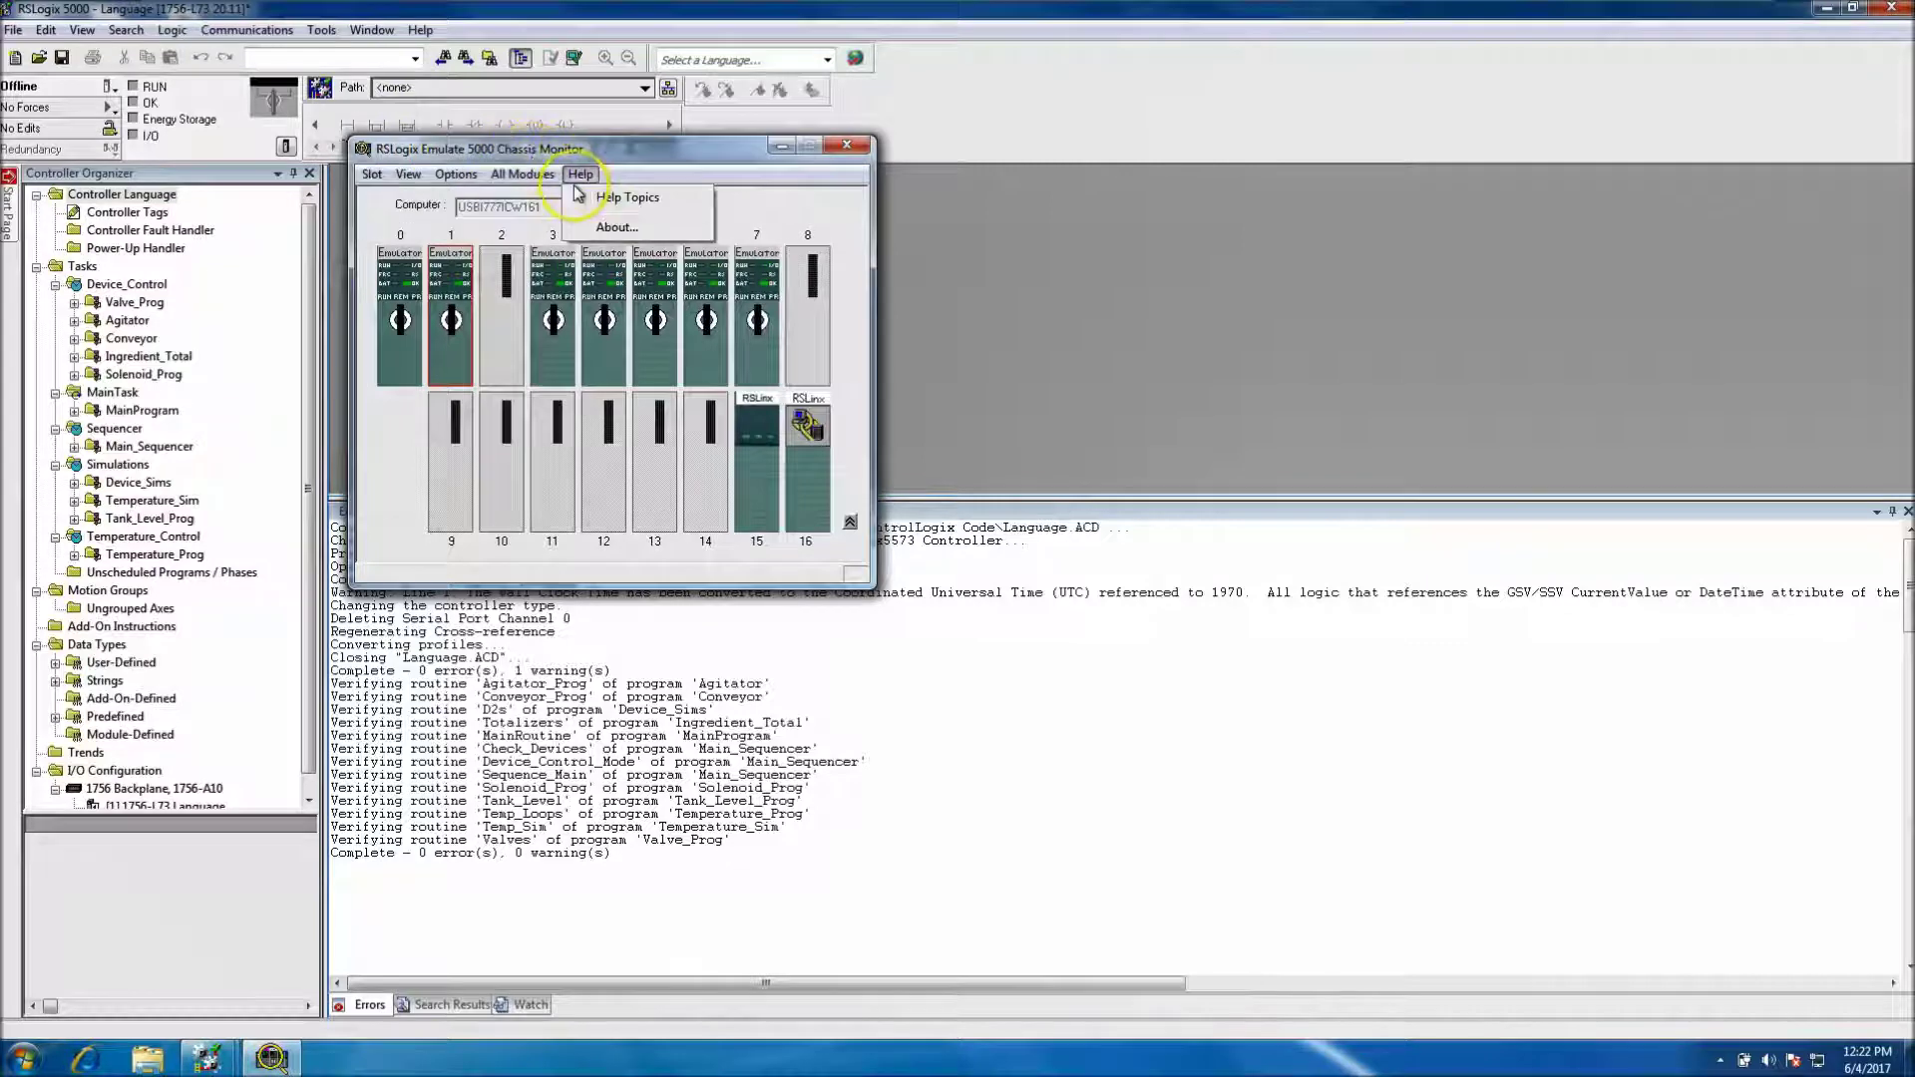
{"action": "left_click", "coordinate": [601, 227]}
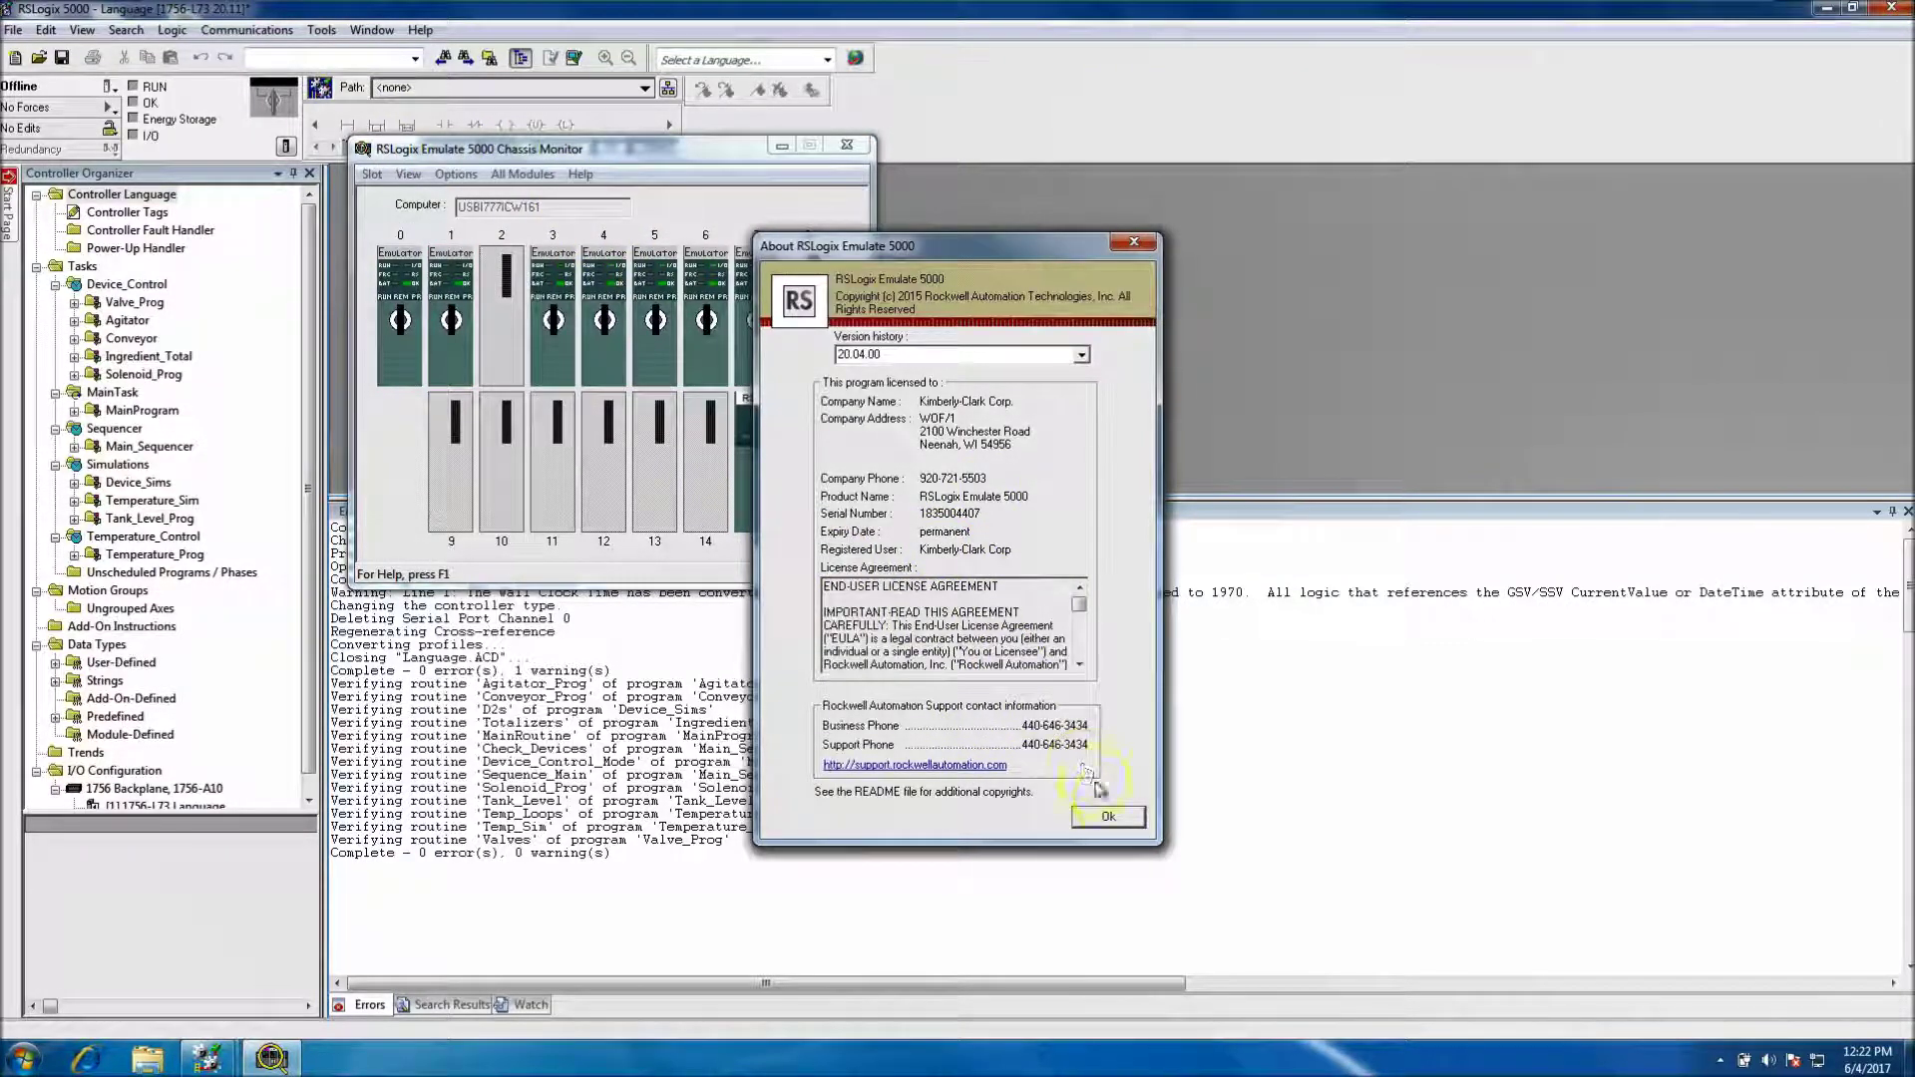
{"action": "left_click", "coordinate": [1106, 815]}
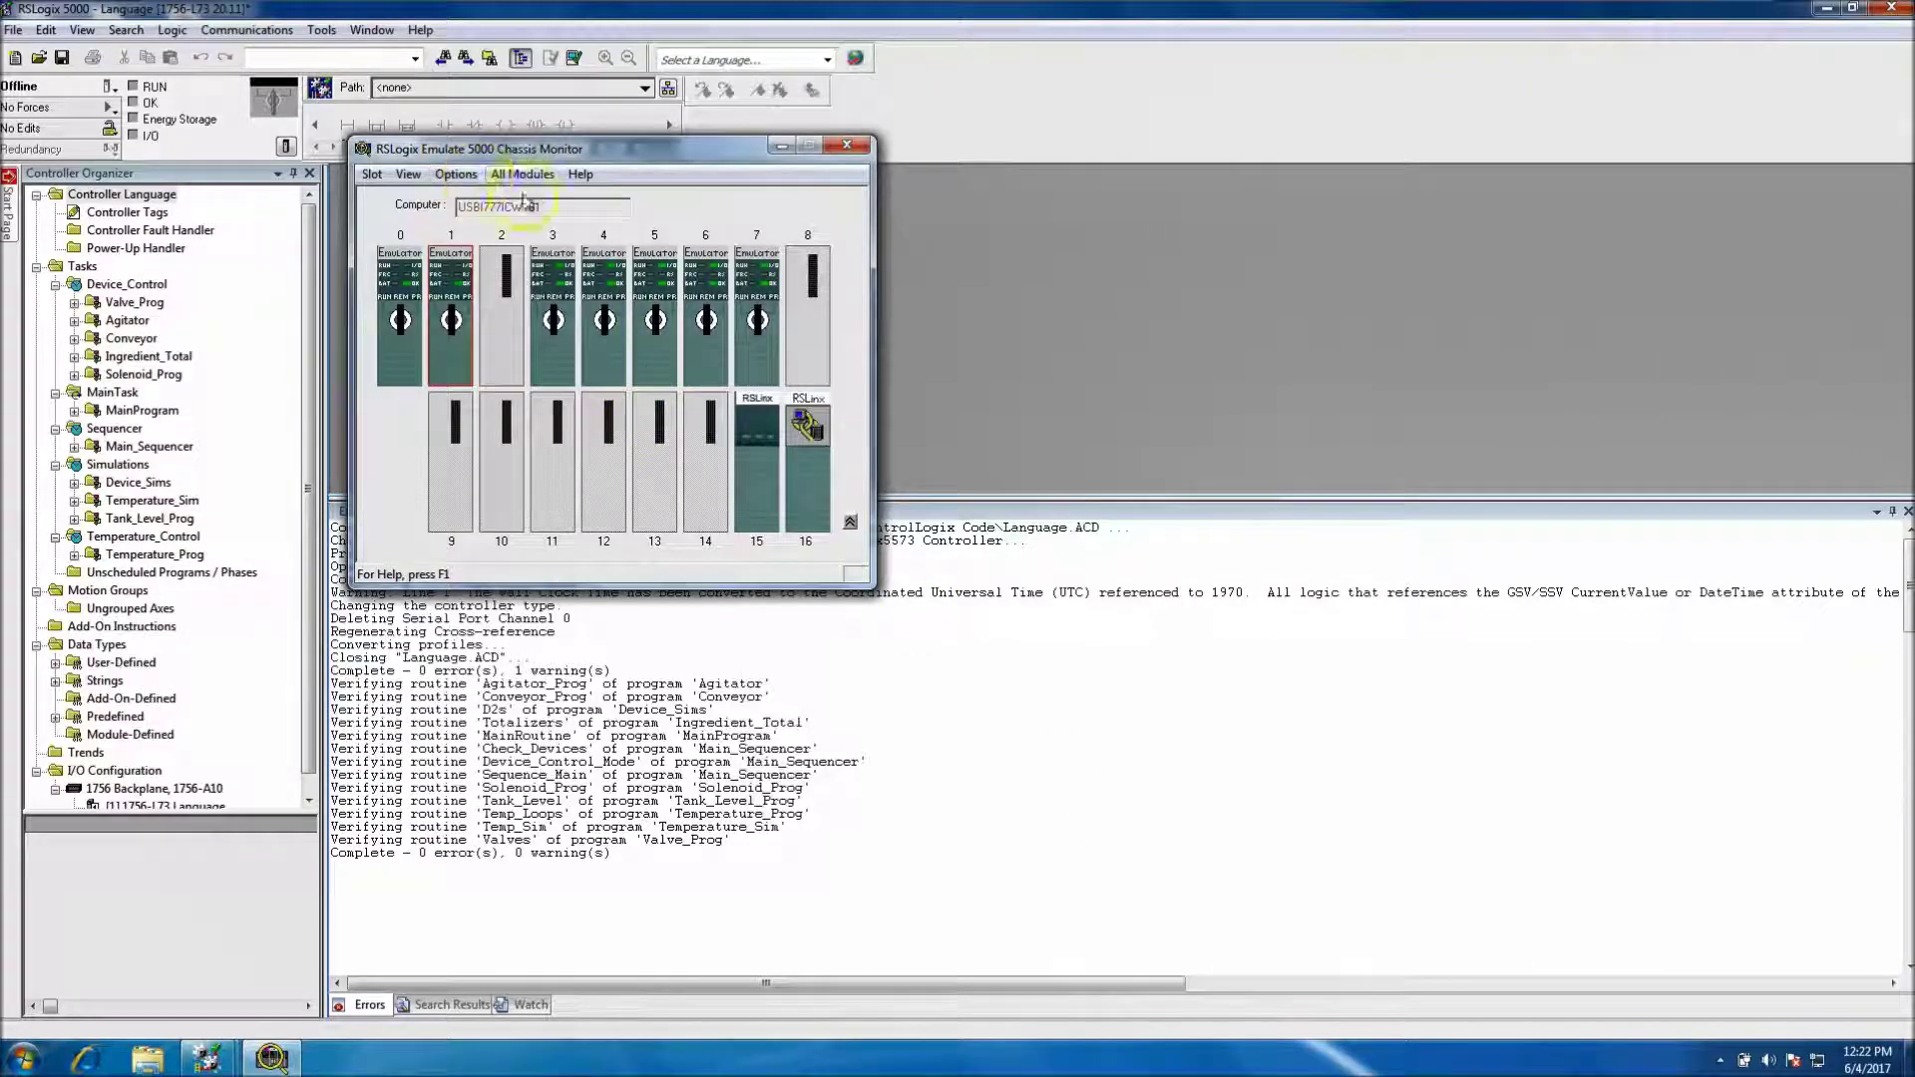
Step: Dismiss the Help menu and minimize the Chassis Monitor
{"action": "left_click", "coordinate": [581, 176]}
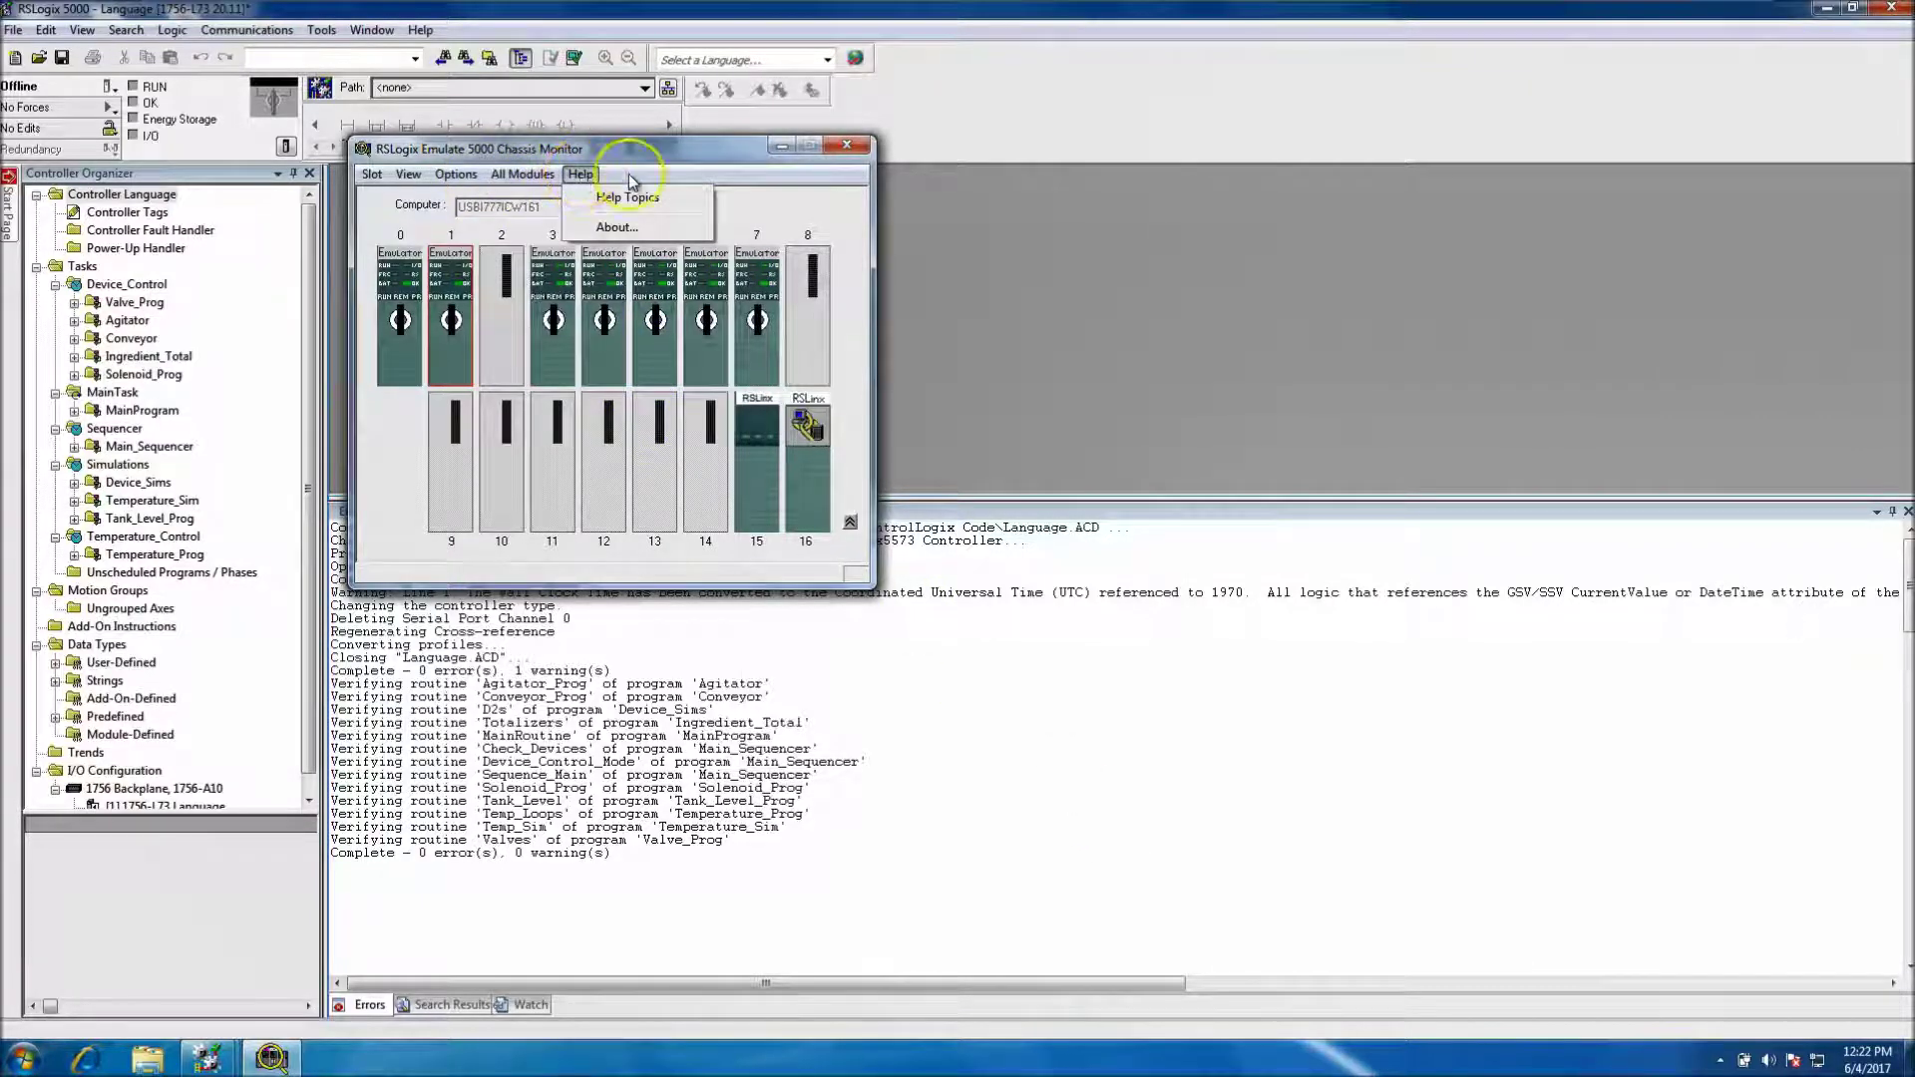
{"action": "left_click", "coordinate": [798, 213]}
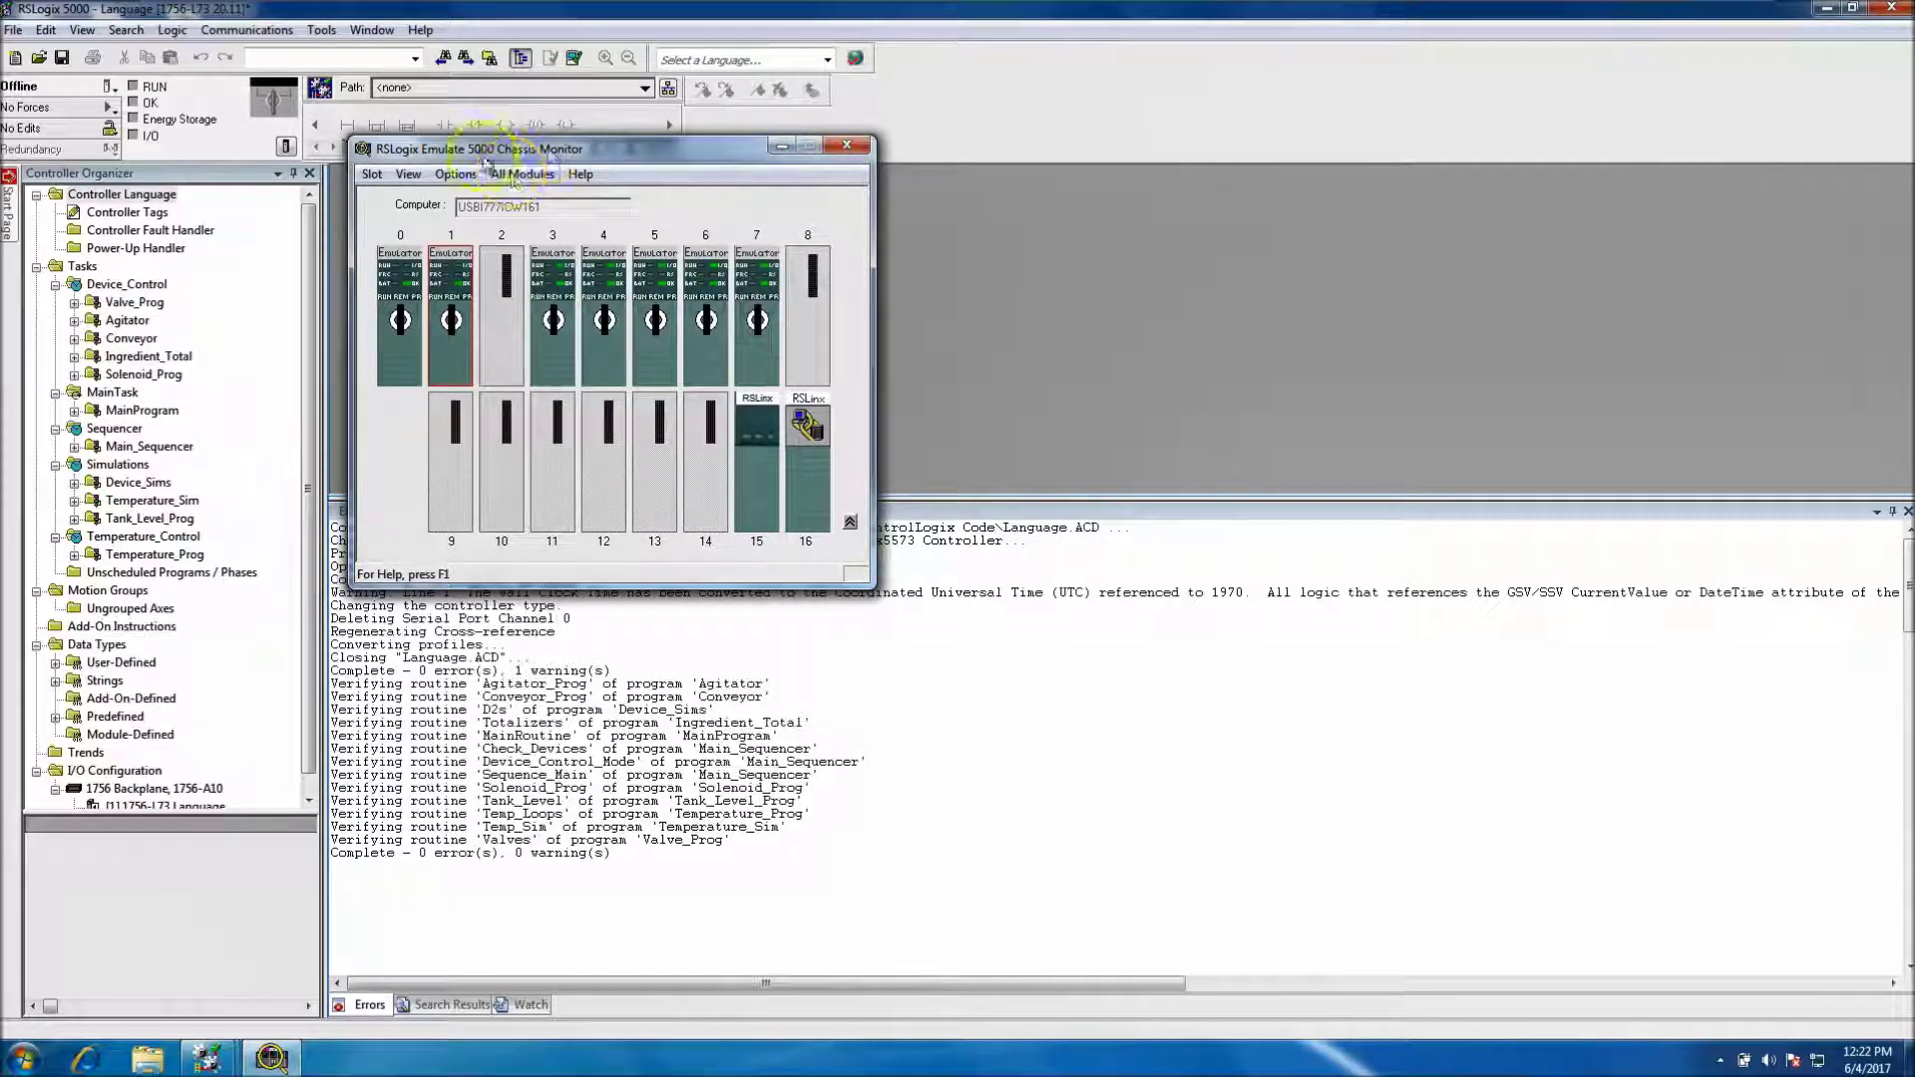
{"action": "left_click", "coordinate": [778, 150]}
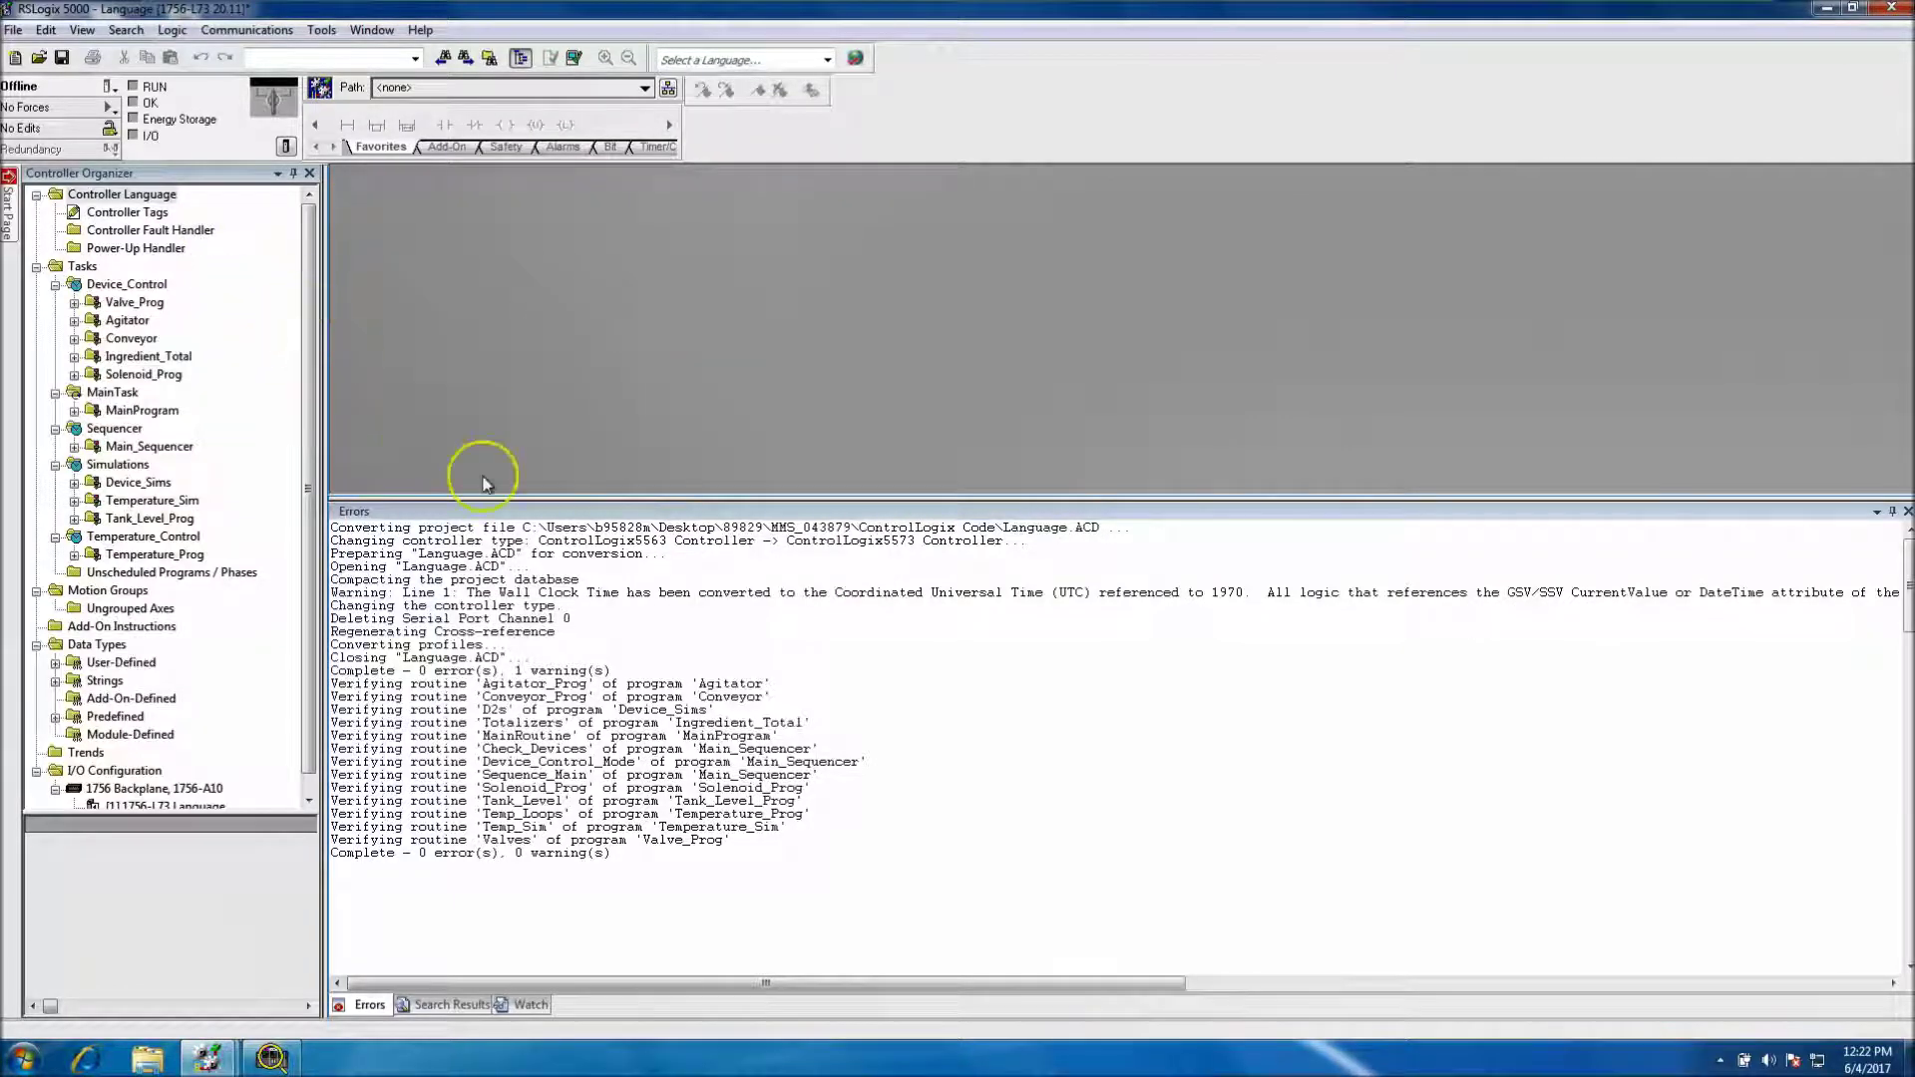
Step: Close the Errors pane and scroll the Controller Organizer to the 1756-L73 in slot 1
{"action": "left_click", "coordinate": [1906, 511]}
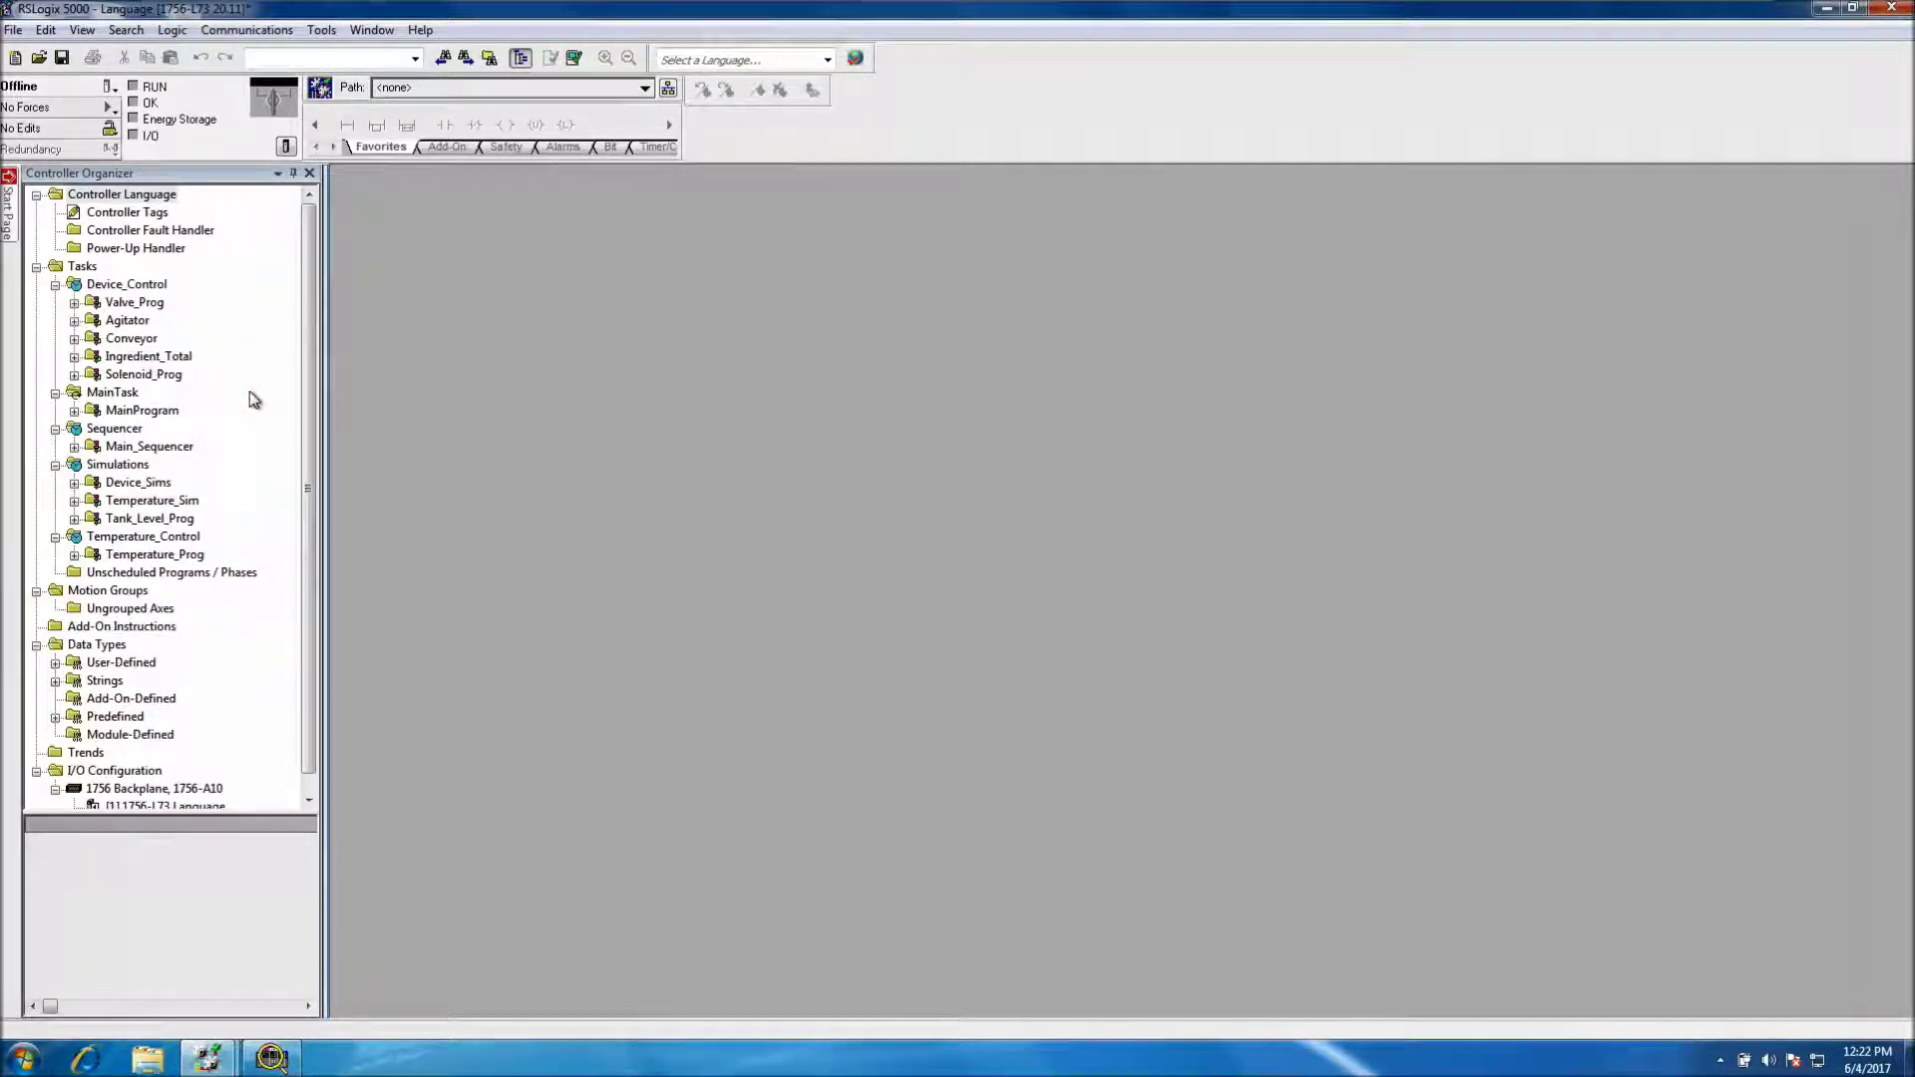
{"action": "left_click_drag", "start_coordinate": [311, 477], "coordinate": [320, 505]}
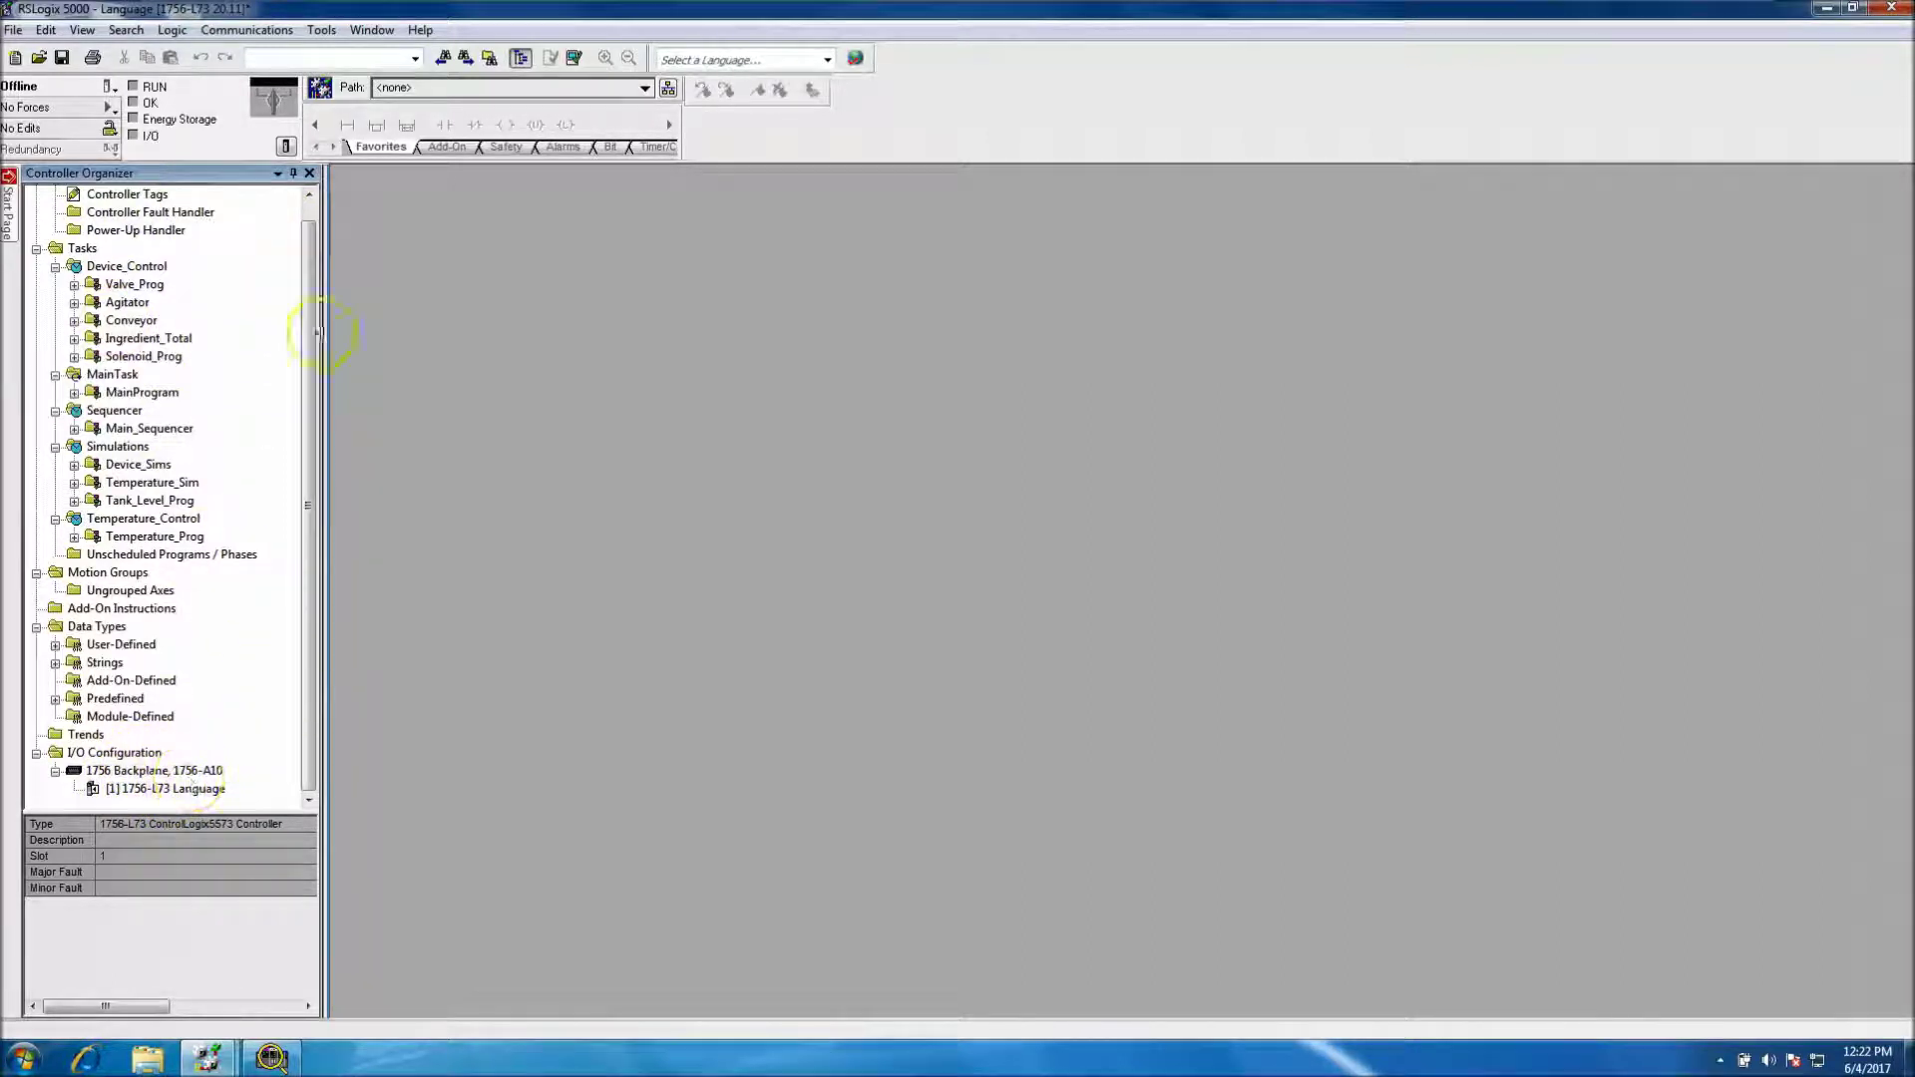
{"action": "left_click", "coordinate": [251, 29]}
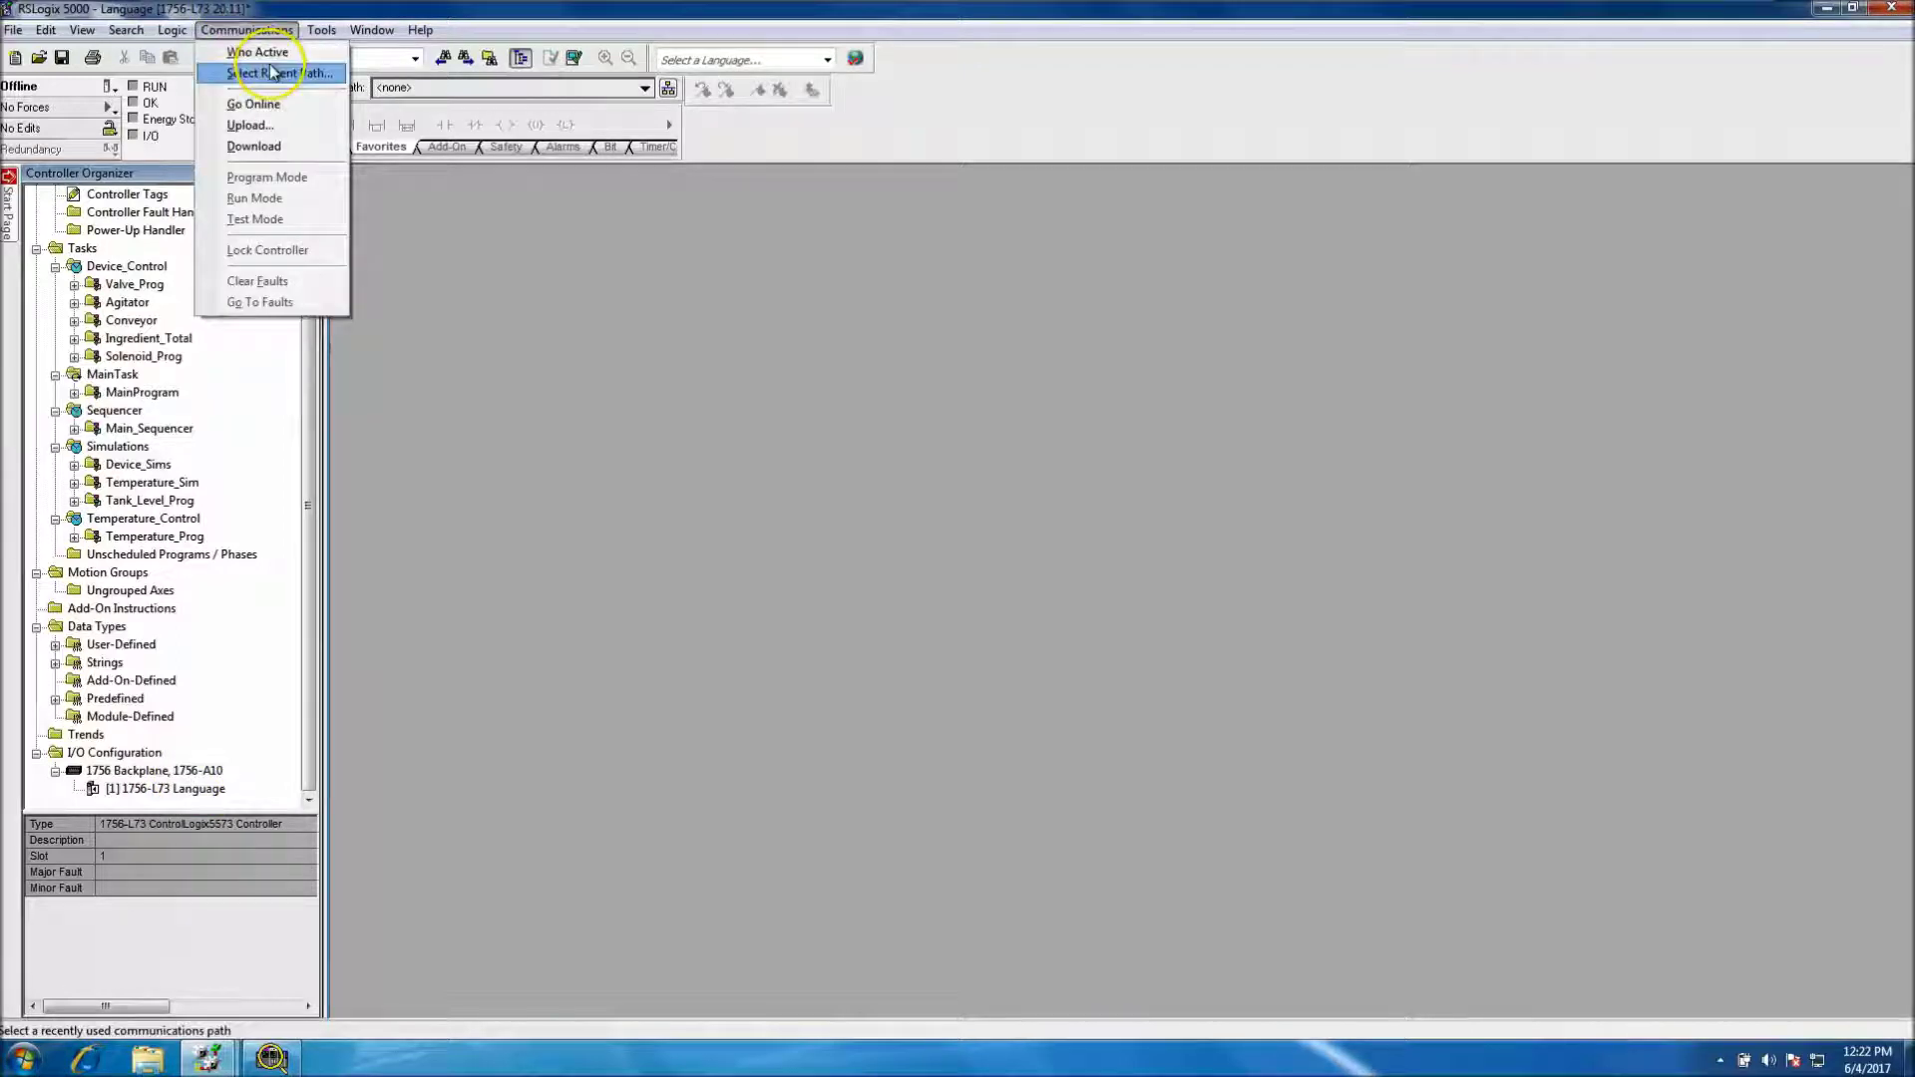
Step: Set the path to the slot 01 emulator at AB_VBP-1\1; the download fails on a type mismatch
{"action": "left_click", "coordinate": [271, 56]}
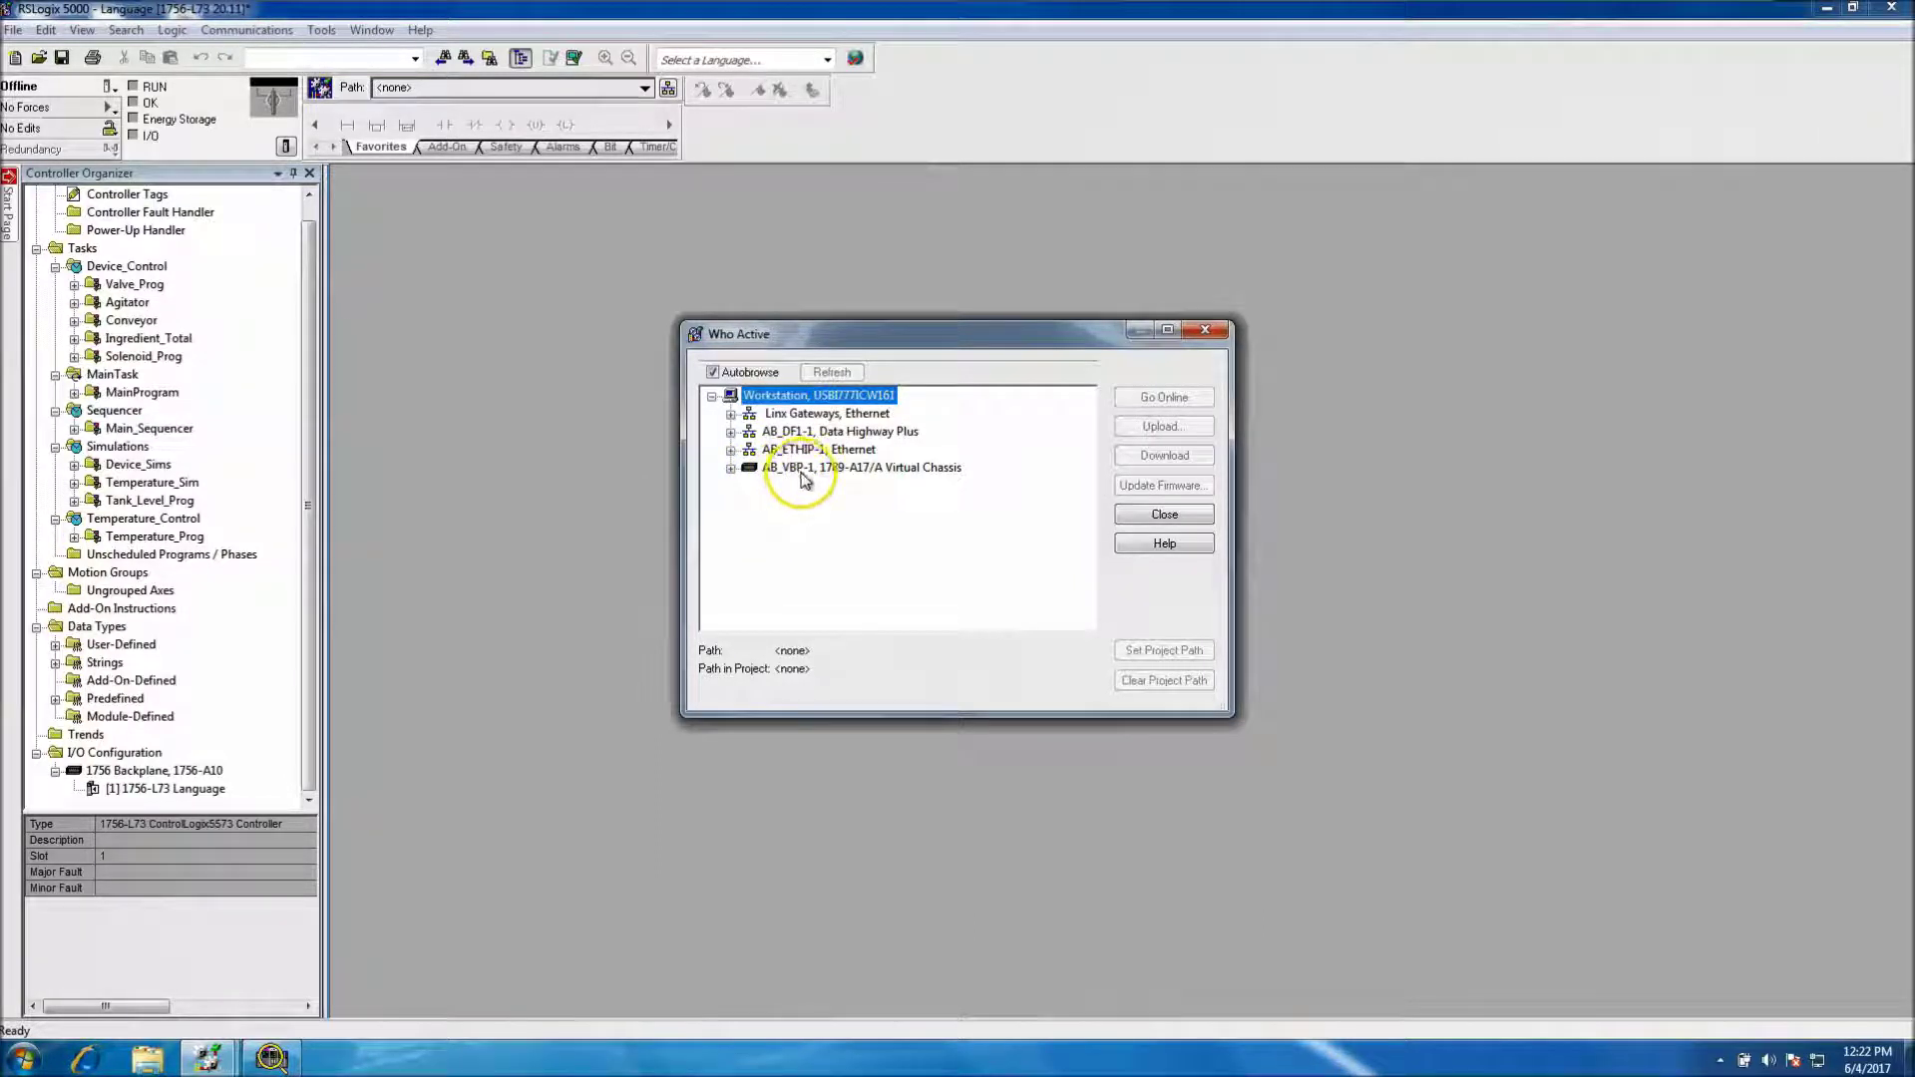
{"action": "left_click", "coordinate": [732, 469]}
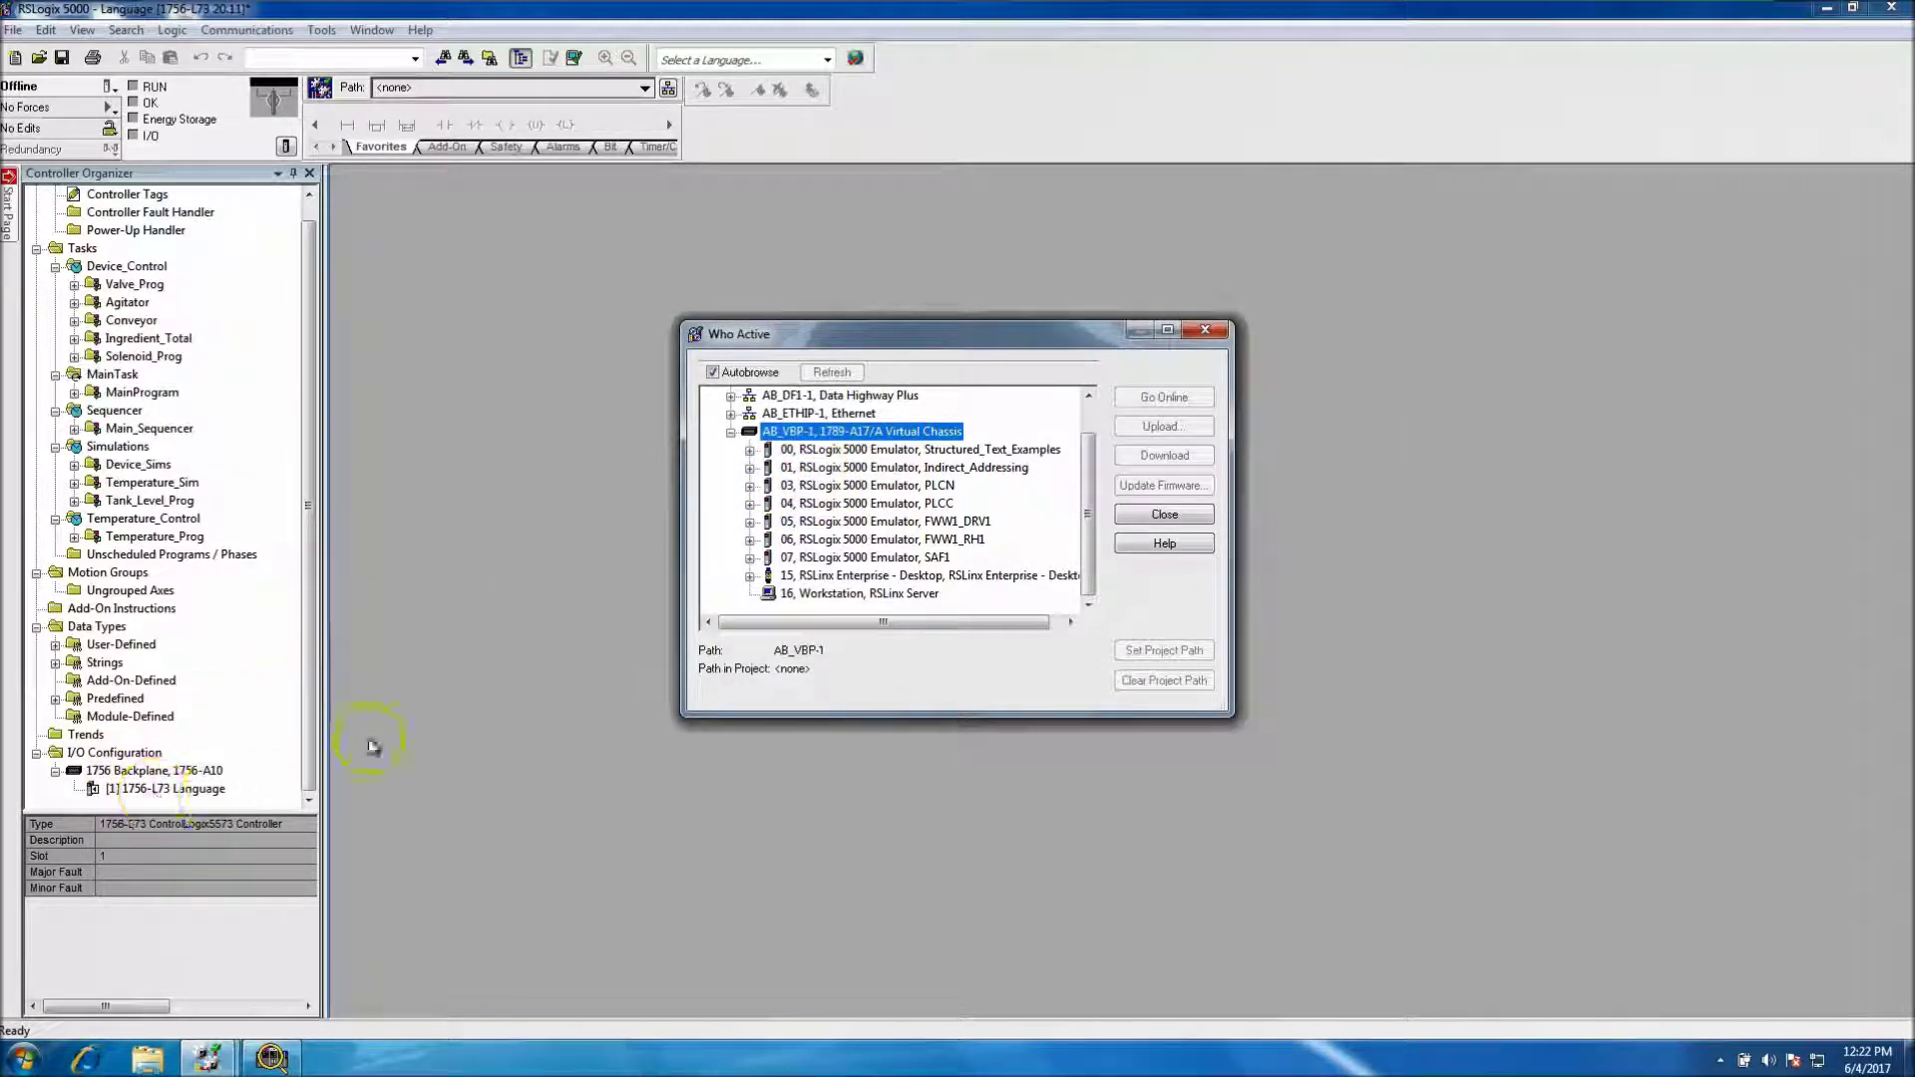
{"action": "left_click", "coordinate": [833, 468]}
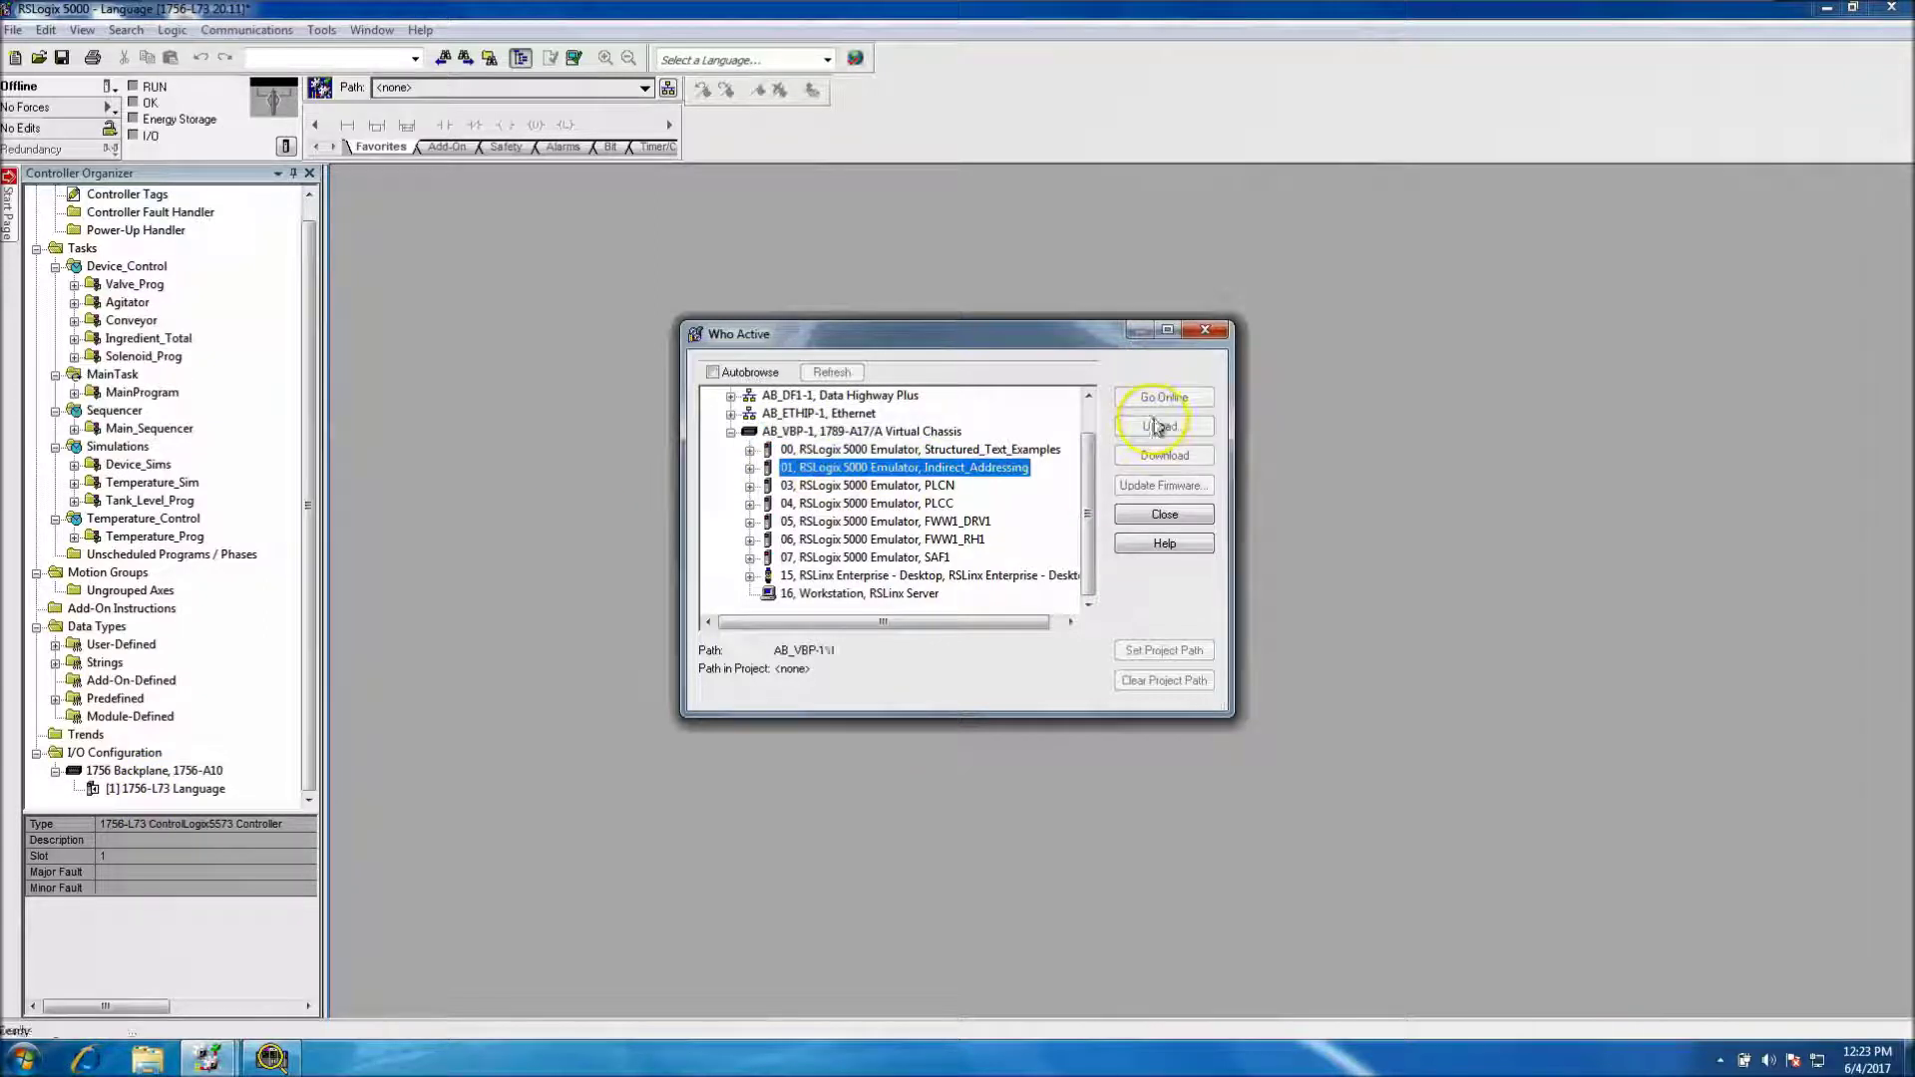
{"action": "left_click", "coordinate": [1162, 456]}
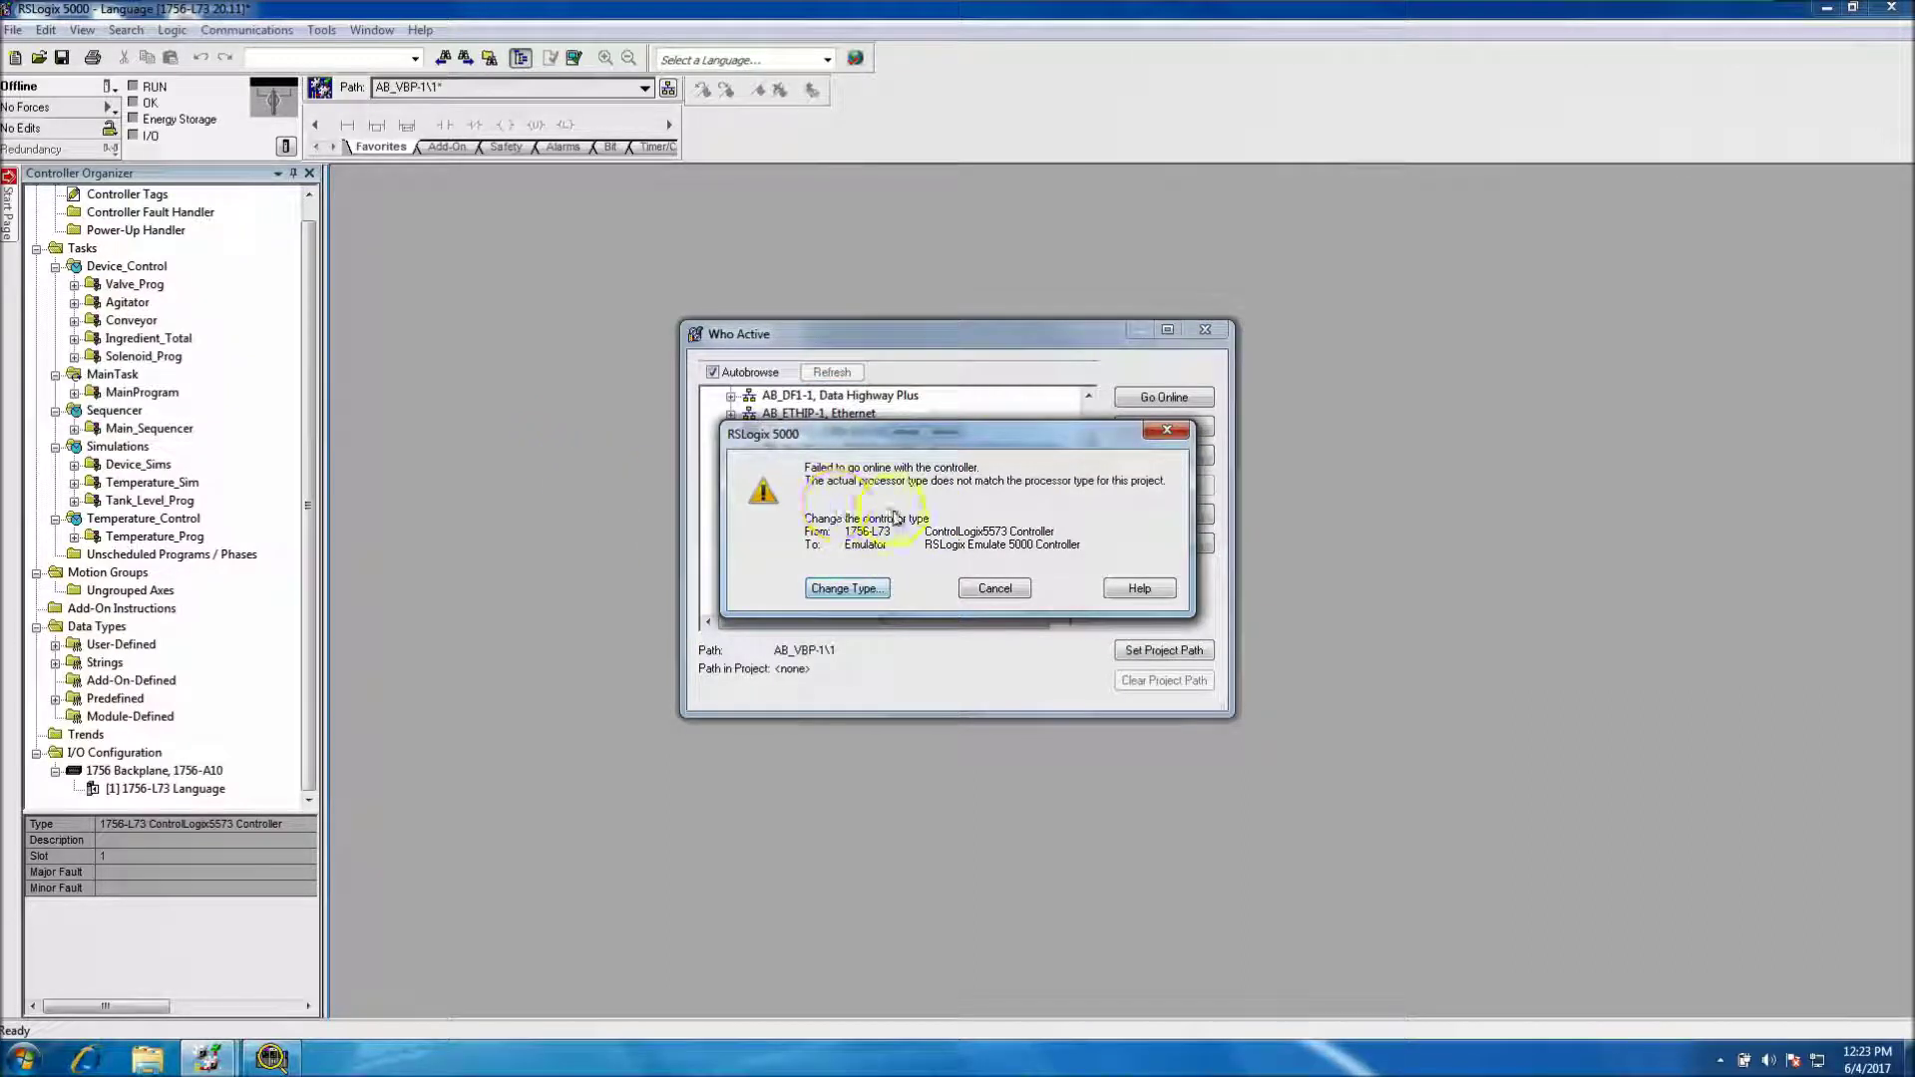
{"action": "left_click", "coordinate": [996, 592]}
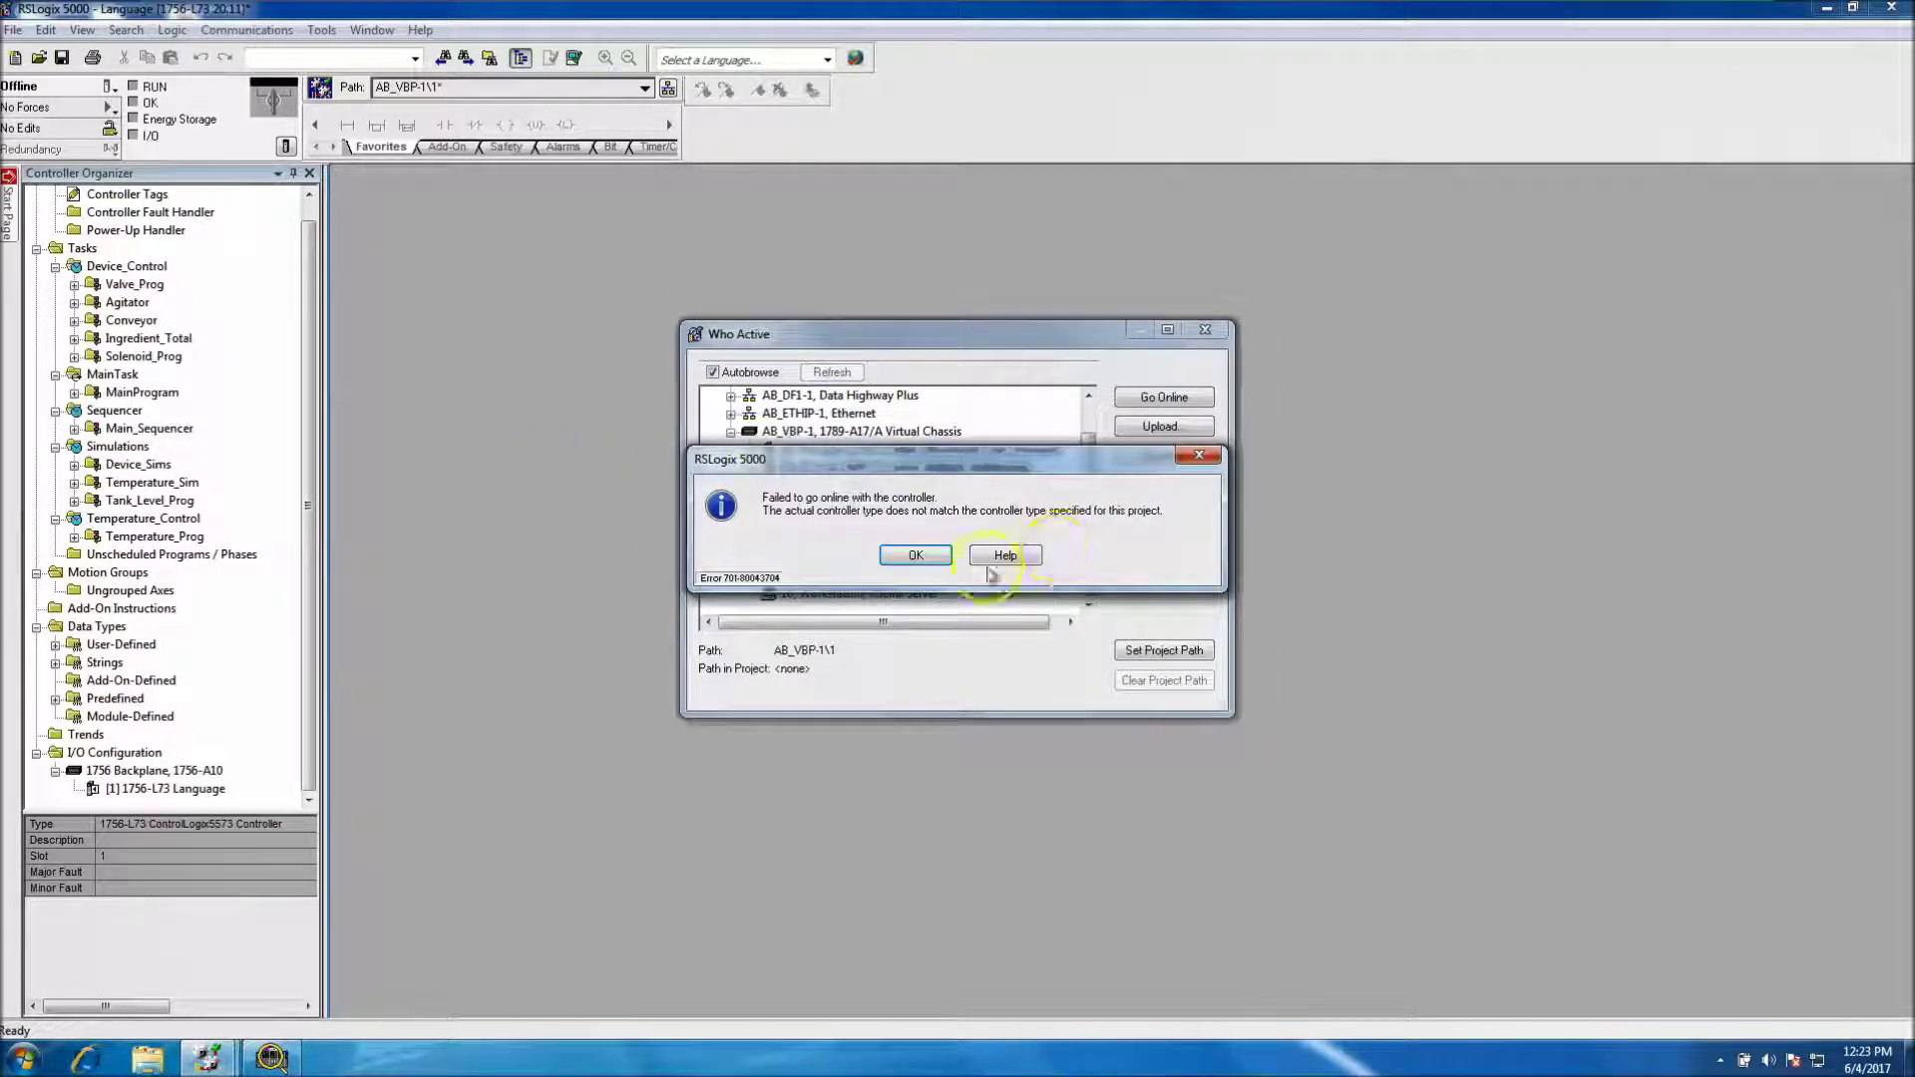
{"action": "left_click", "coordinate": [996, 567]}
{"action": "left_click", "coordinate": [1210, 332]}
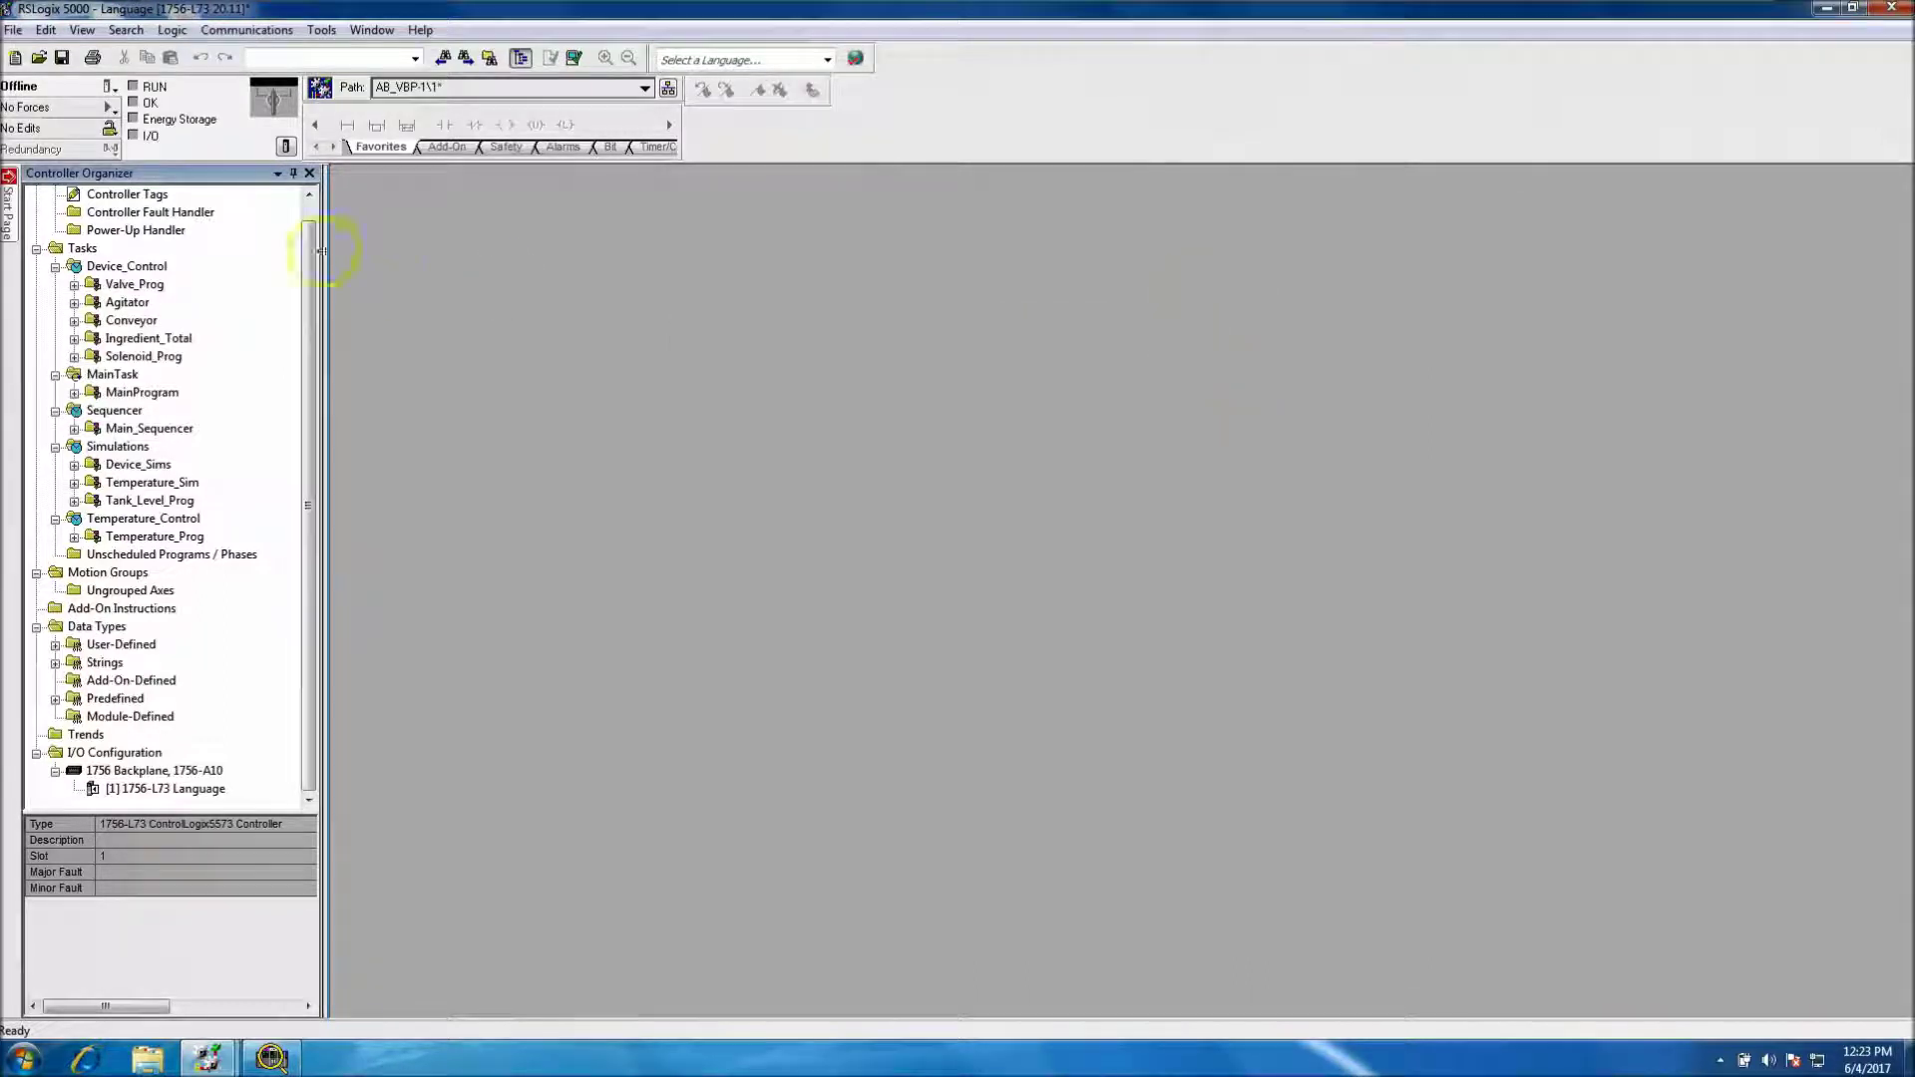
Step: Change the controller type to Emulator at software version 20 and confirm the change
{"action": "left_click", "coordinate": [285, 146]}
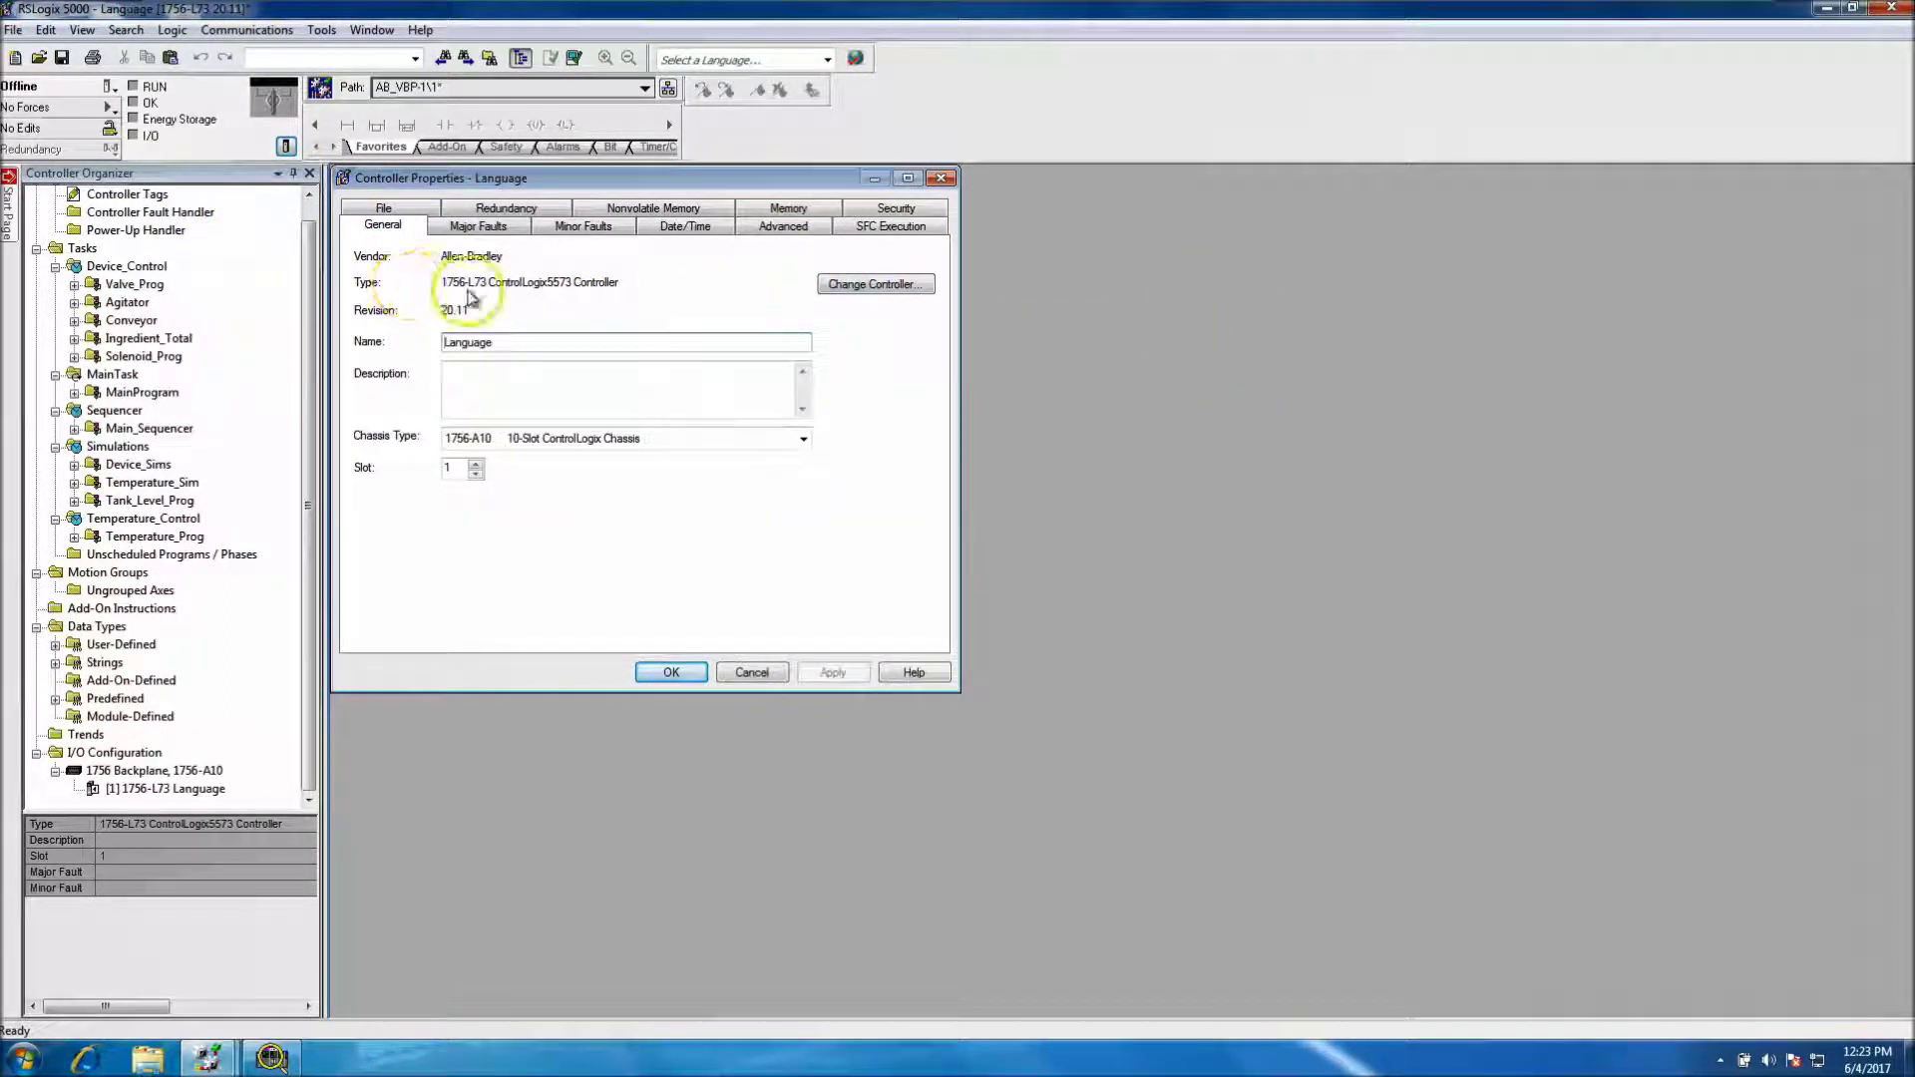
{"action": "left_click", "coordinate": [838, 286]}
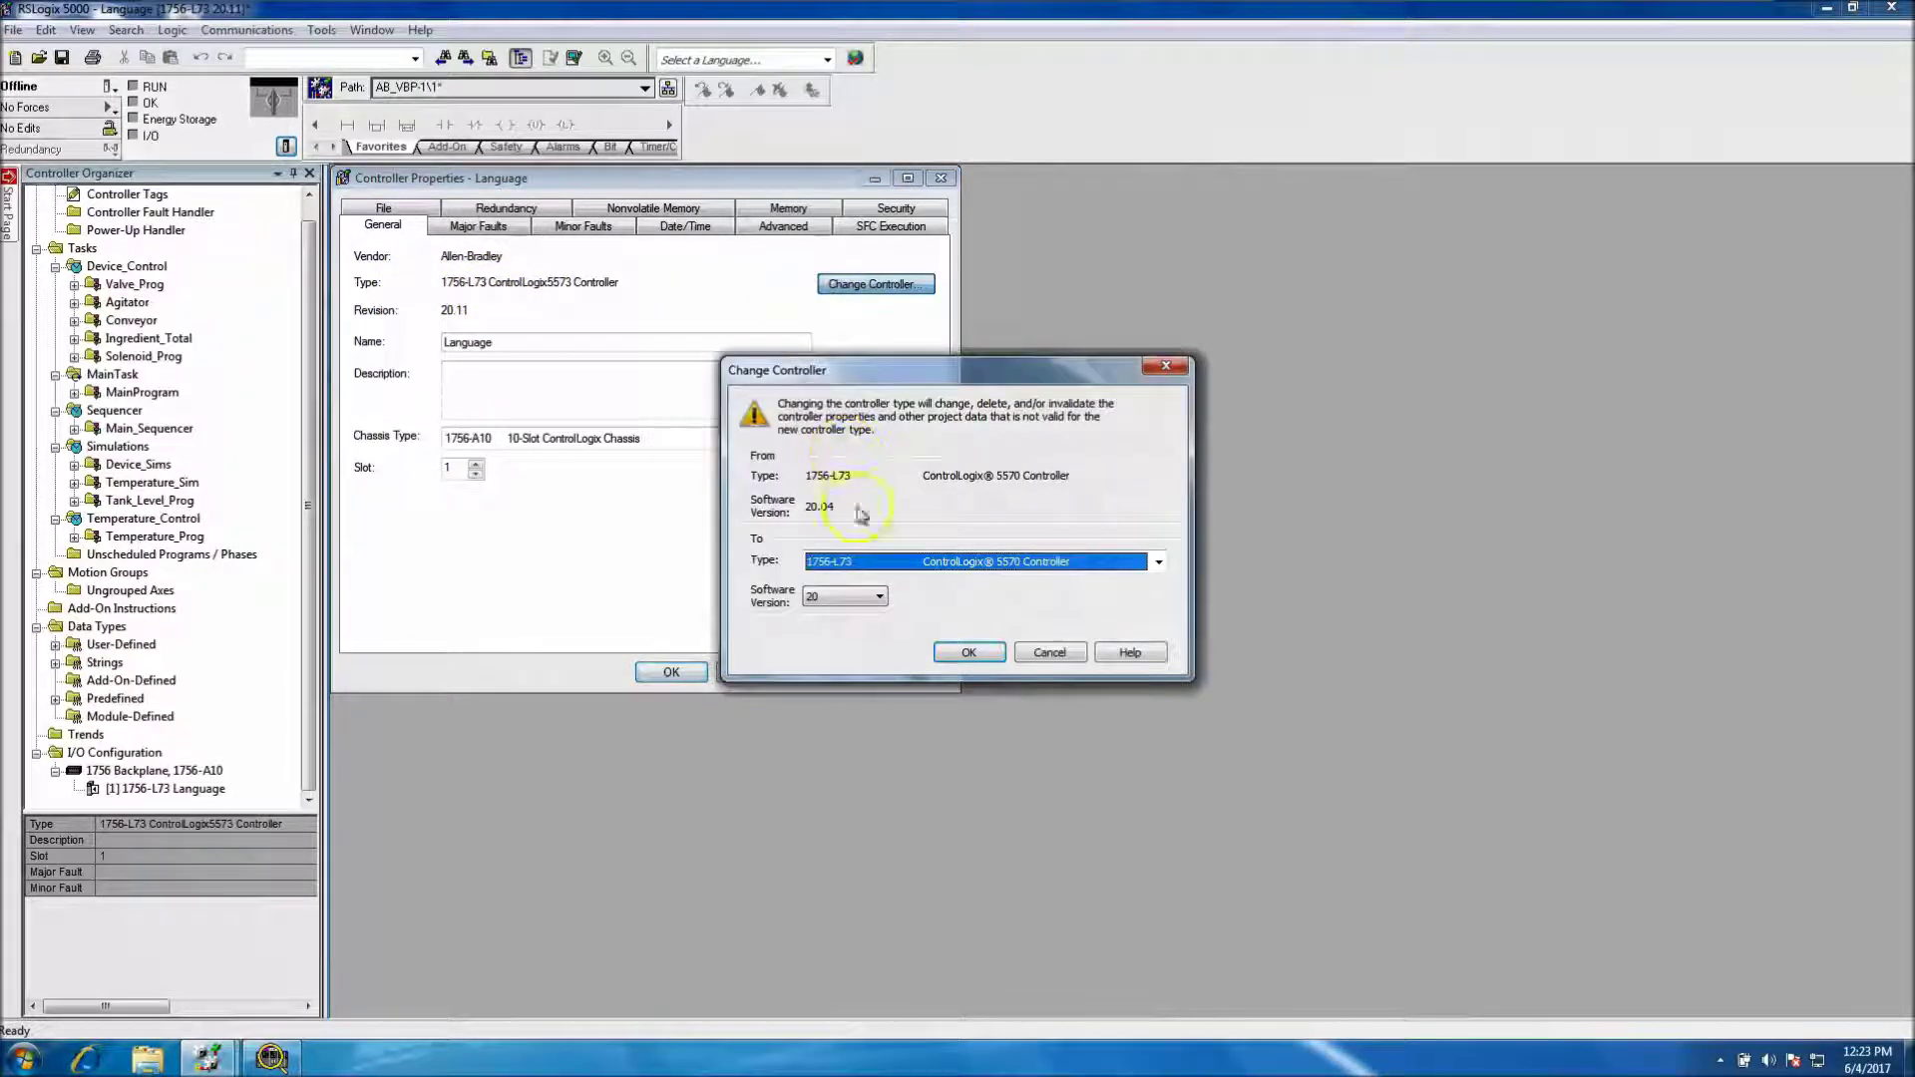
{"action": "left_click", "coordinate": [1157, 561]}
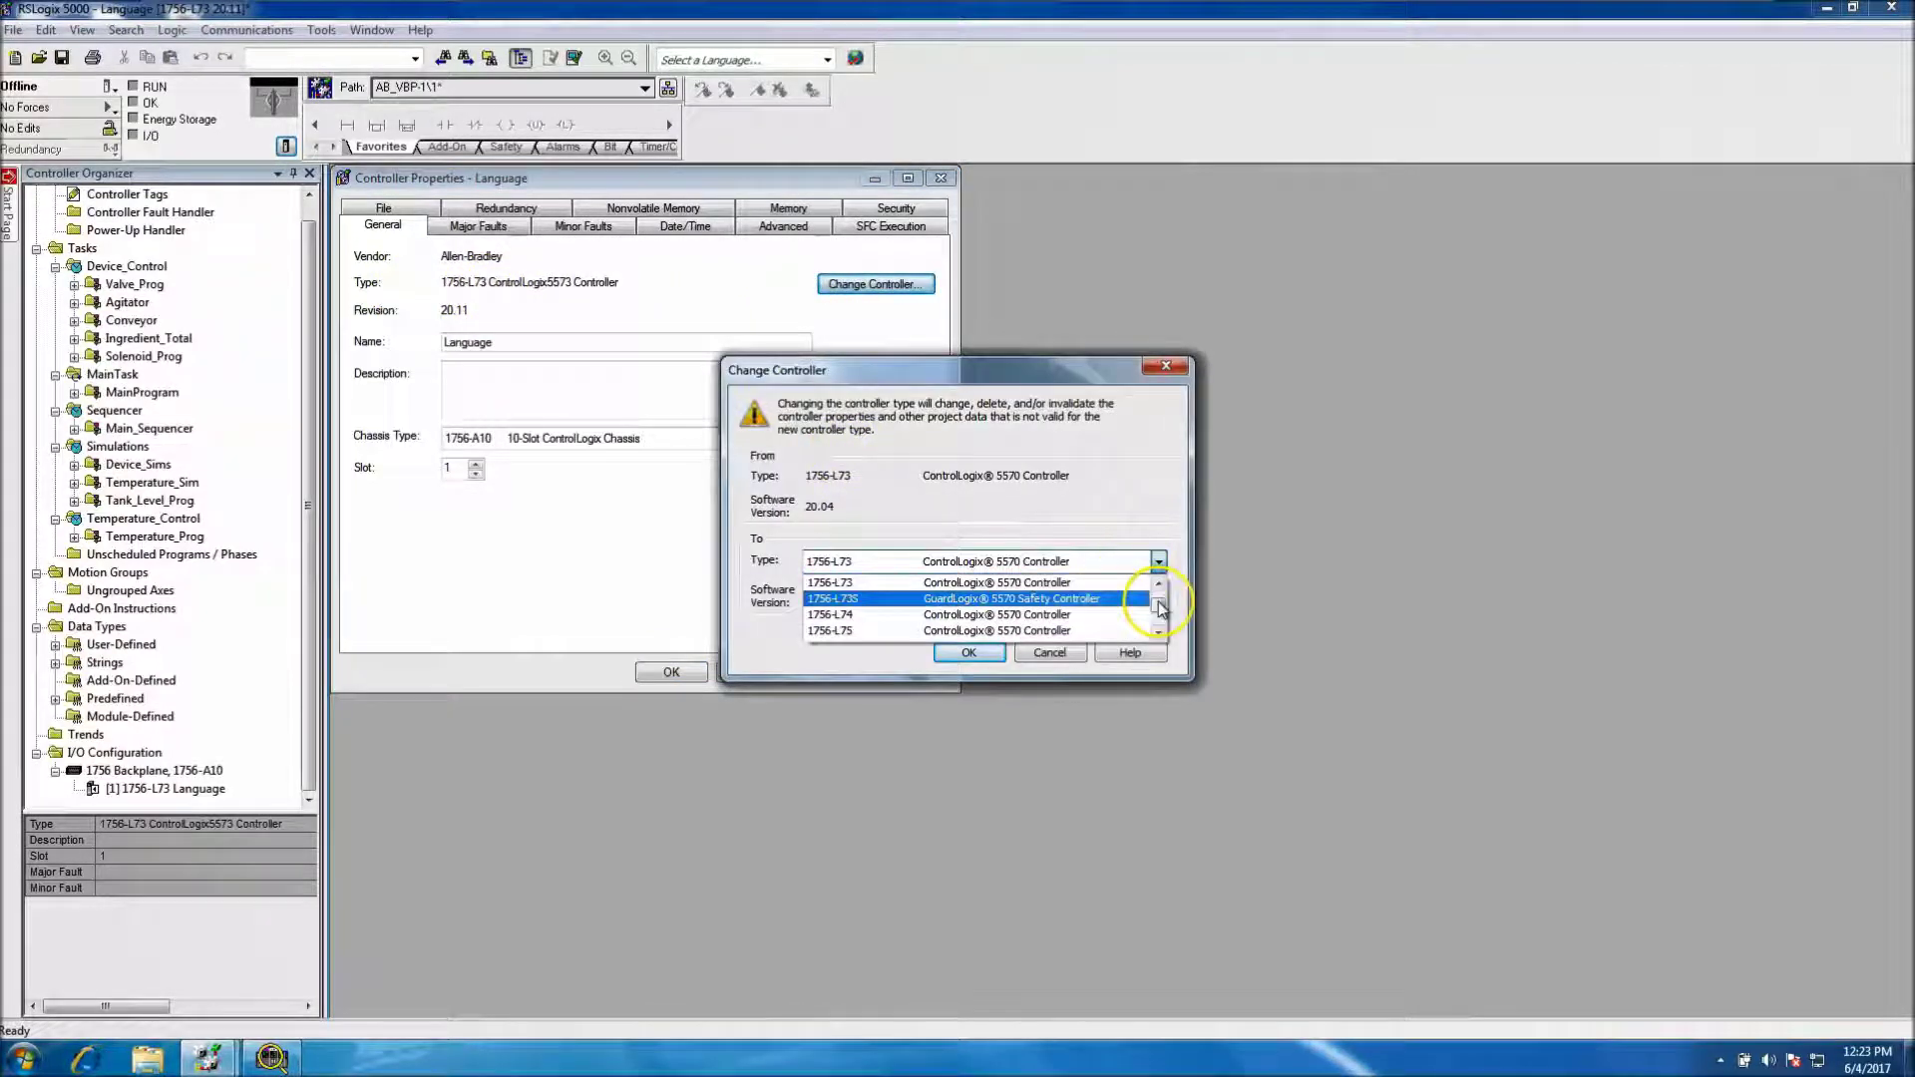
{"action": "left_click_drag", "start_coordinate": [1159, 635], "coordinate": [1160, 638]}
{"action": "left_click", "coordinate": [878, 630]}
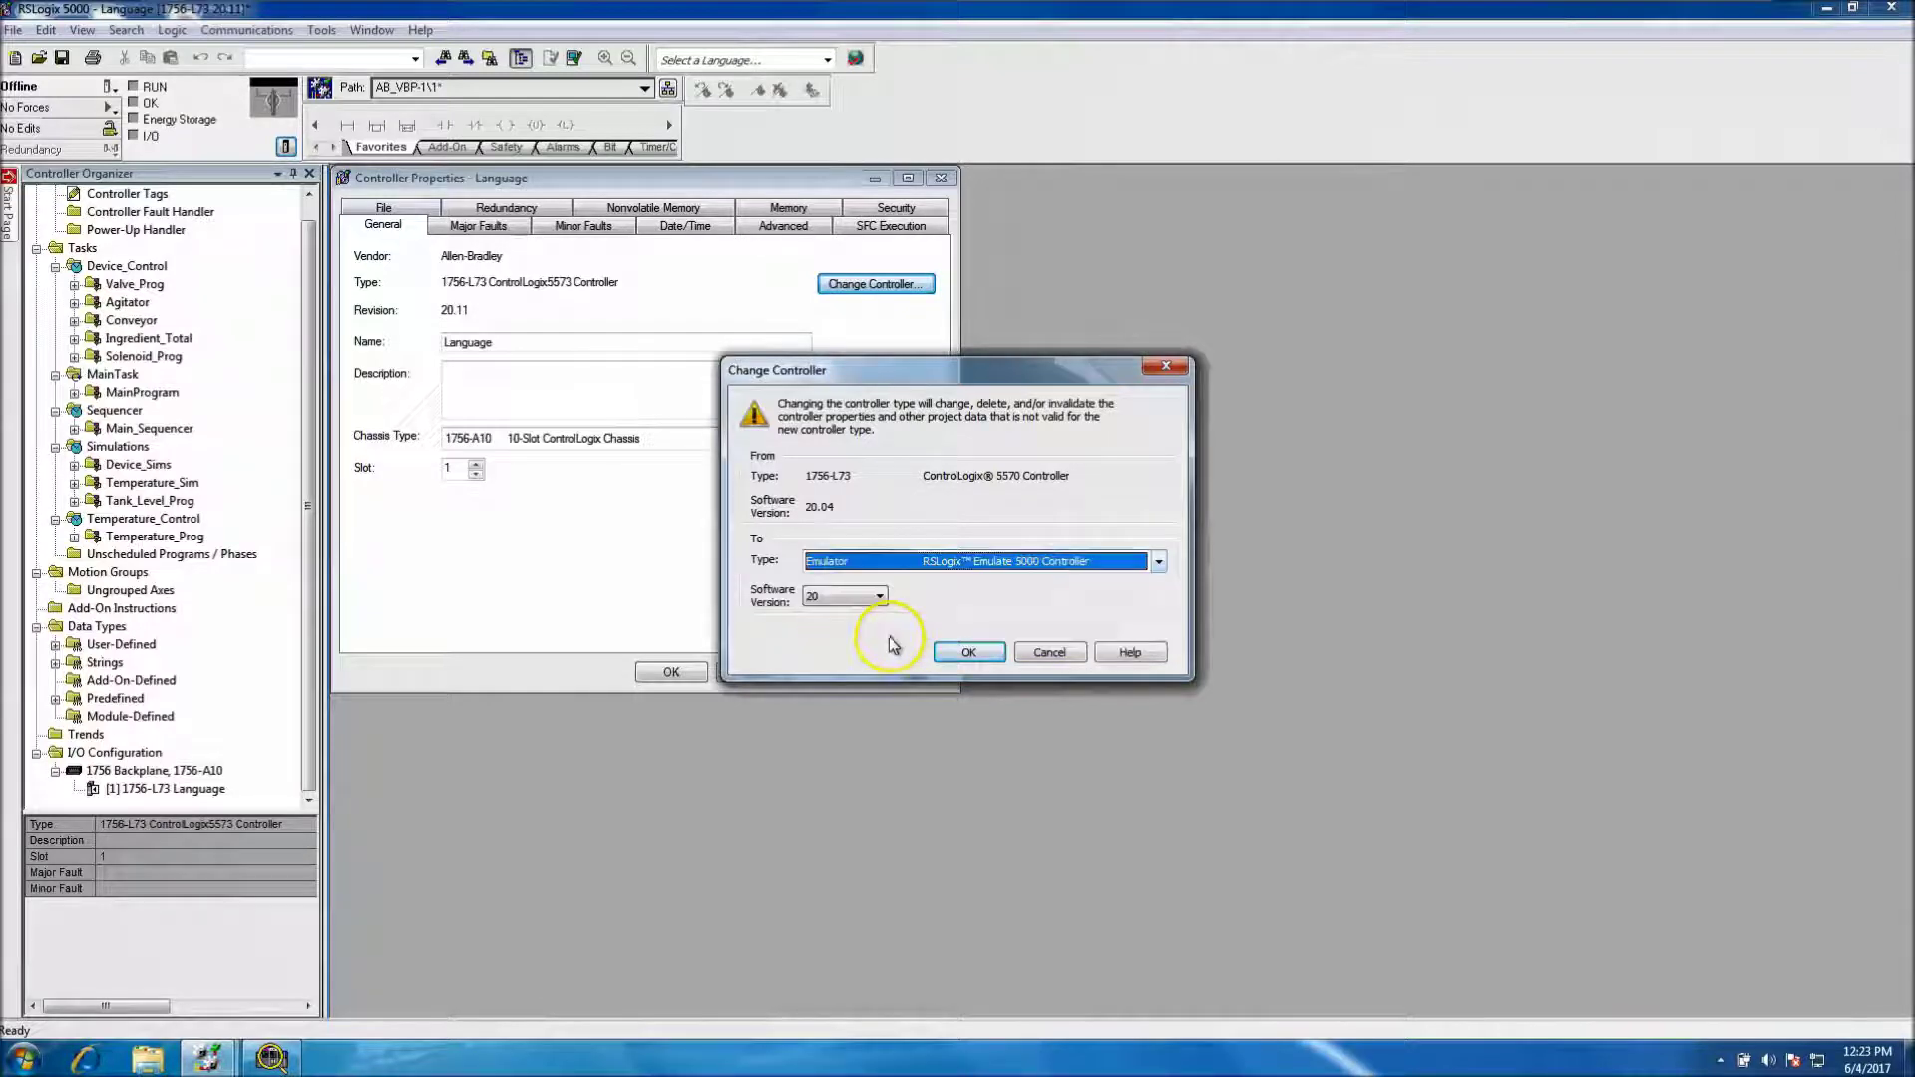
{"action": "left_click", "coordinate": [975, 654]}
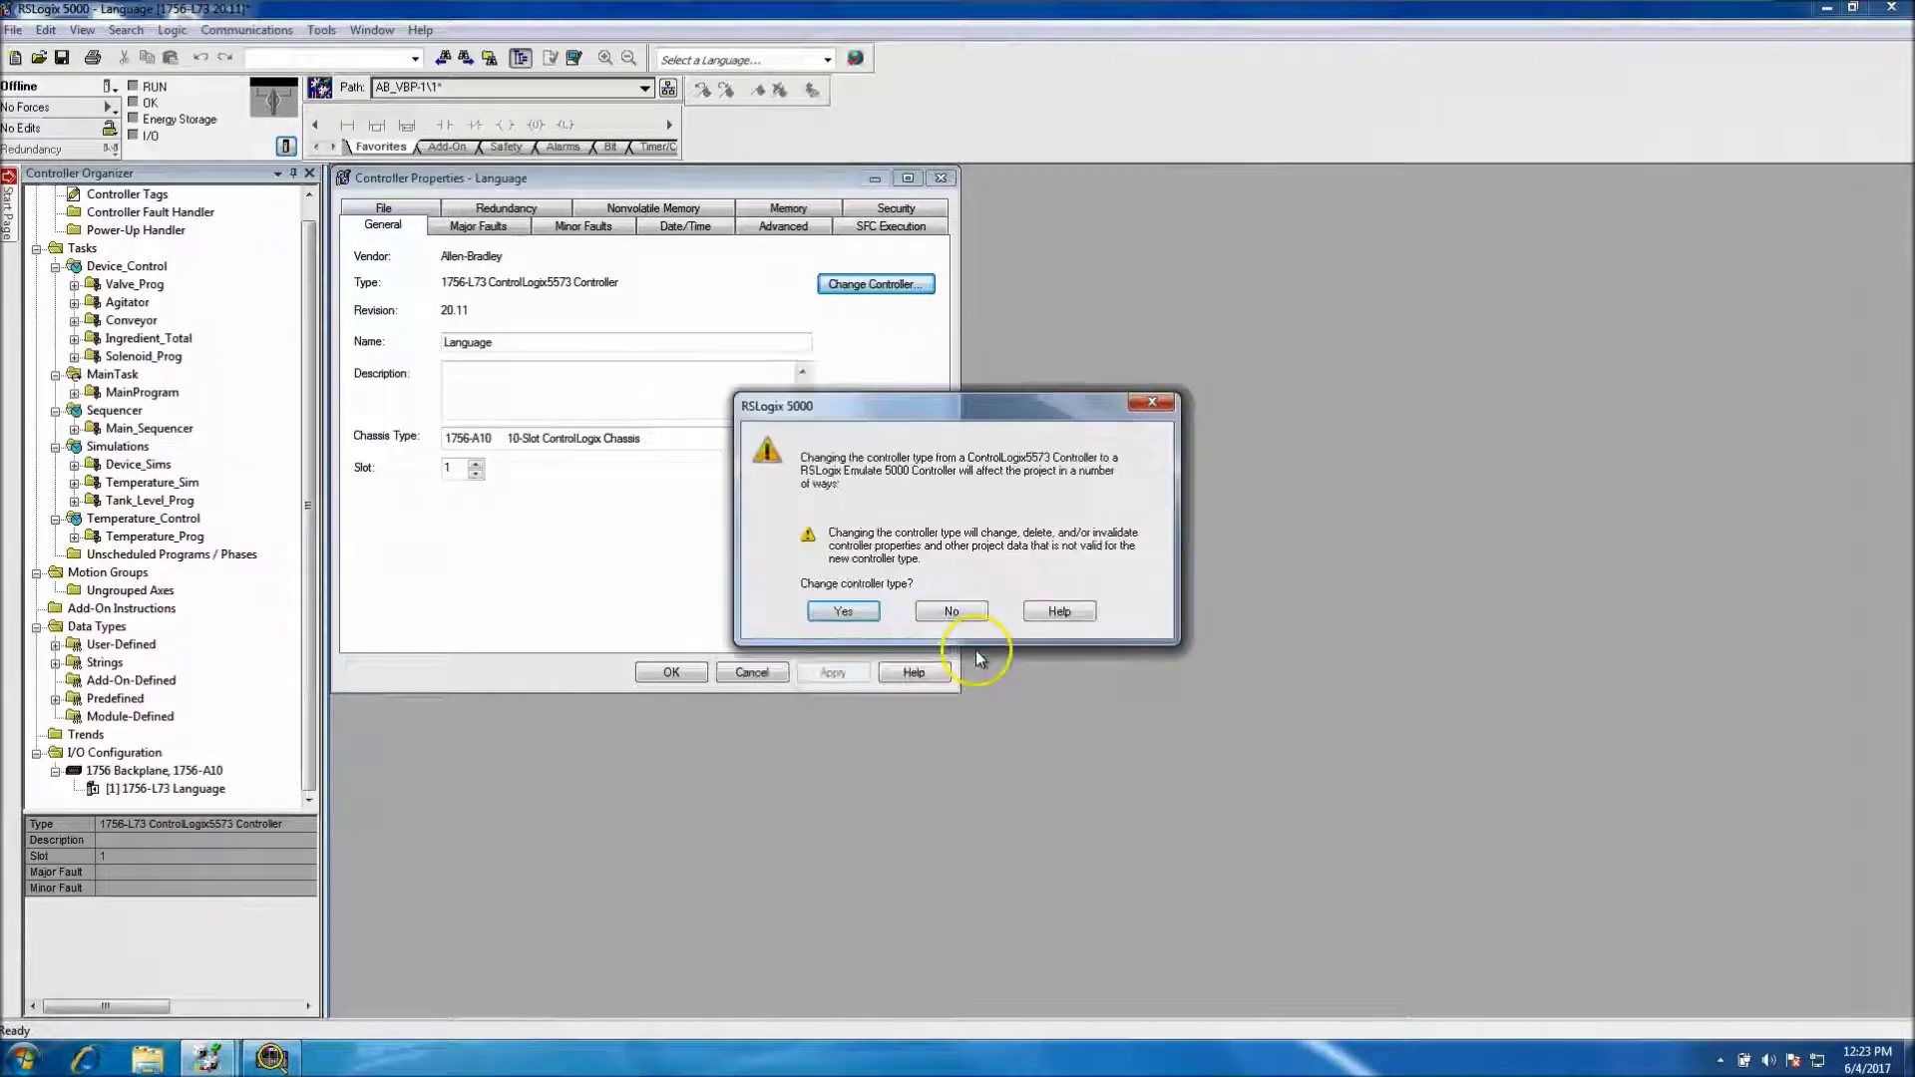
{"action": "left_click", "coordinate": [843, 606]}
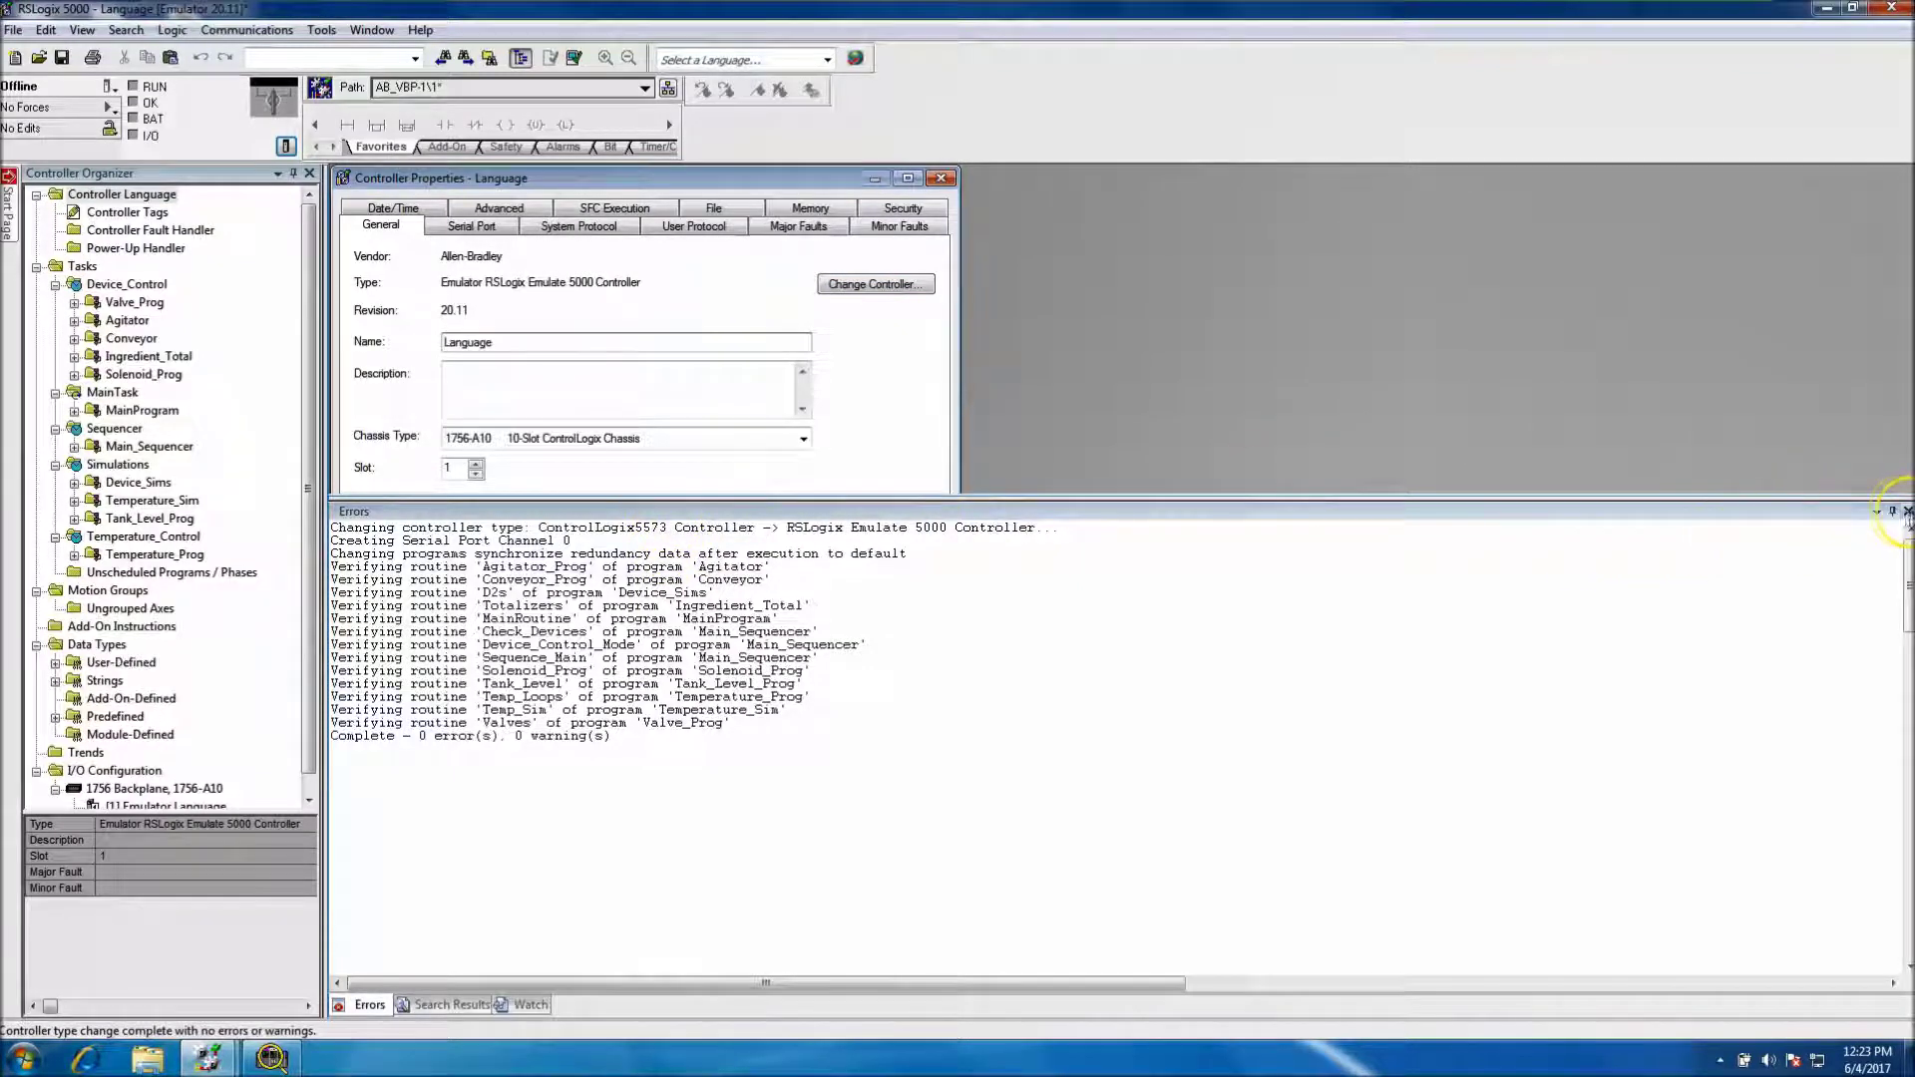
Step: Close the Errors pane and Controller Properties, then select the Emulator Language controller
{"action": "left_click", "coordinate": [1908, 511]}
{"action": "left_click", "coordinate": [940, 177]}
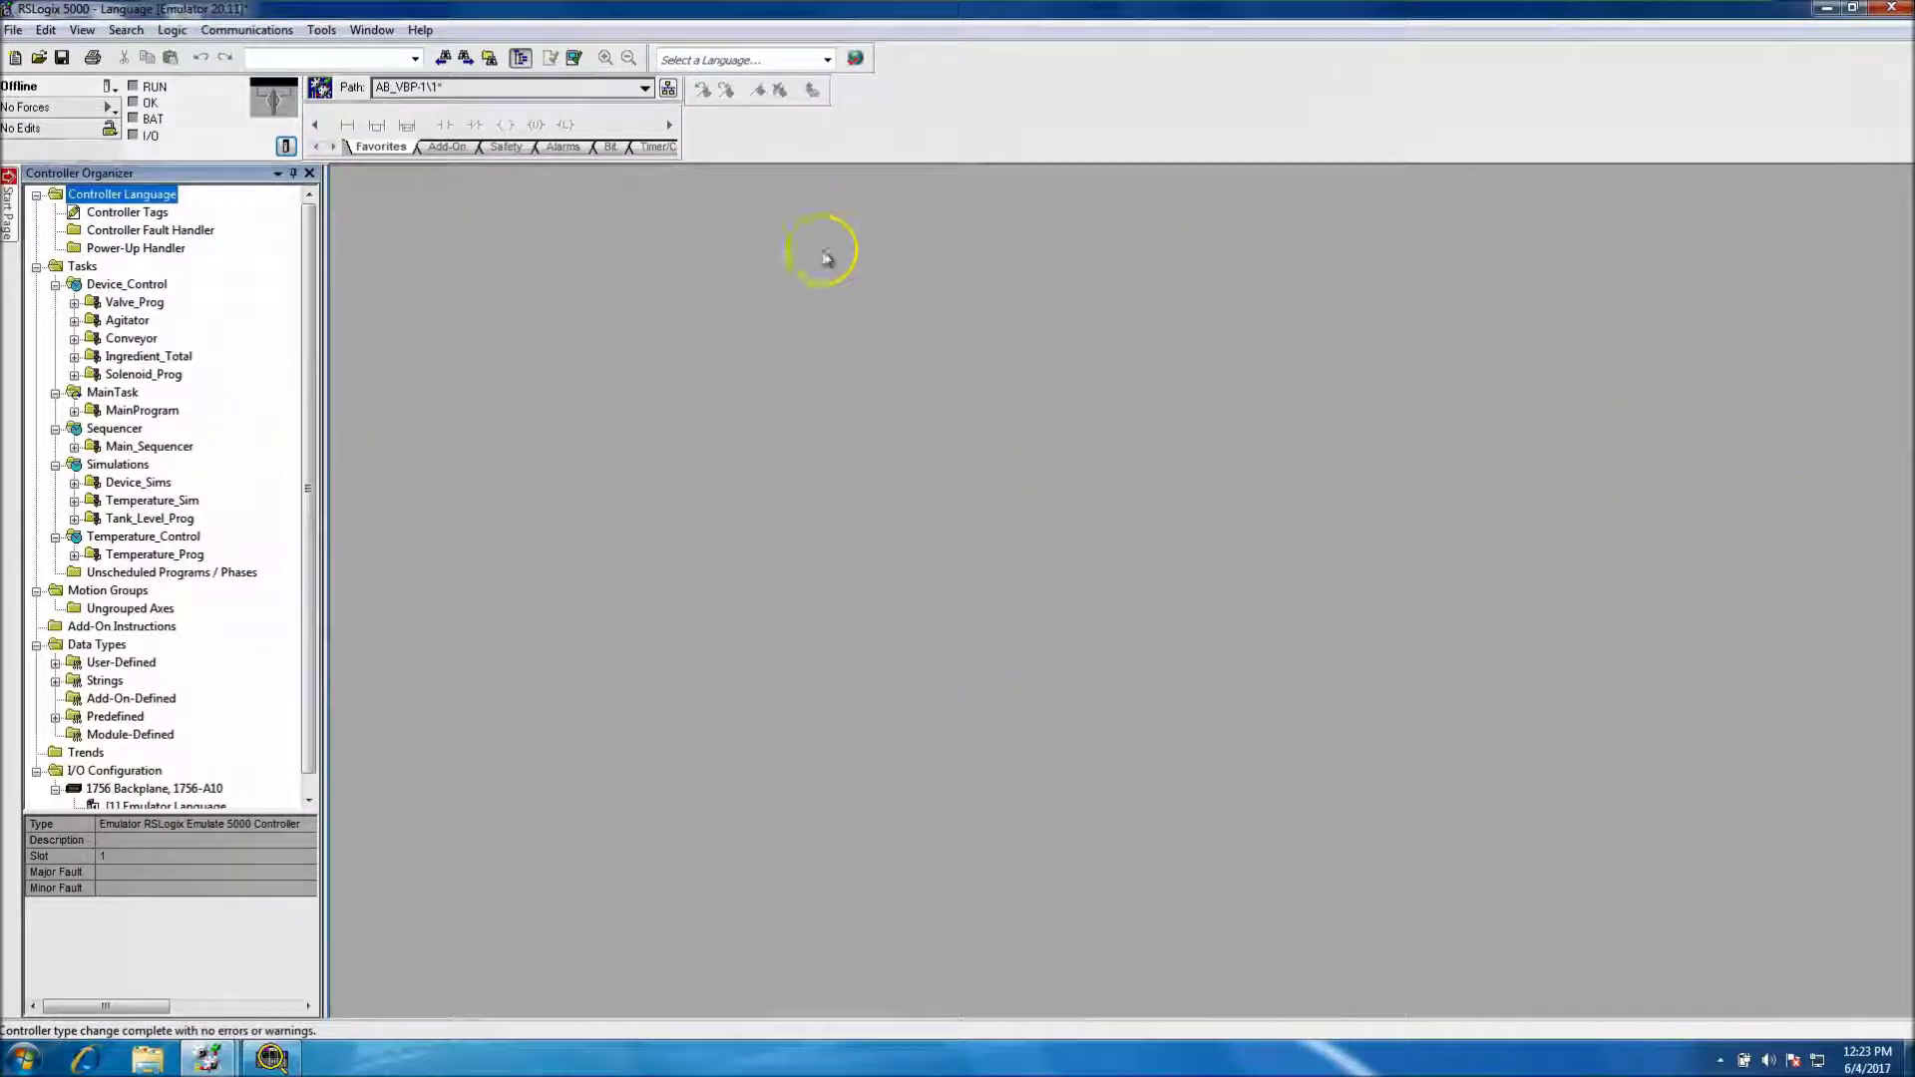
{"action": "scroll", "coordinate": [304, 689], "scroll_direction": "down", "scroll_amount": 1}
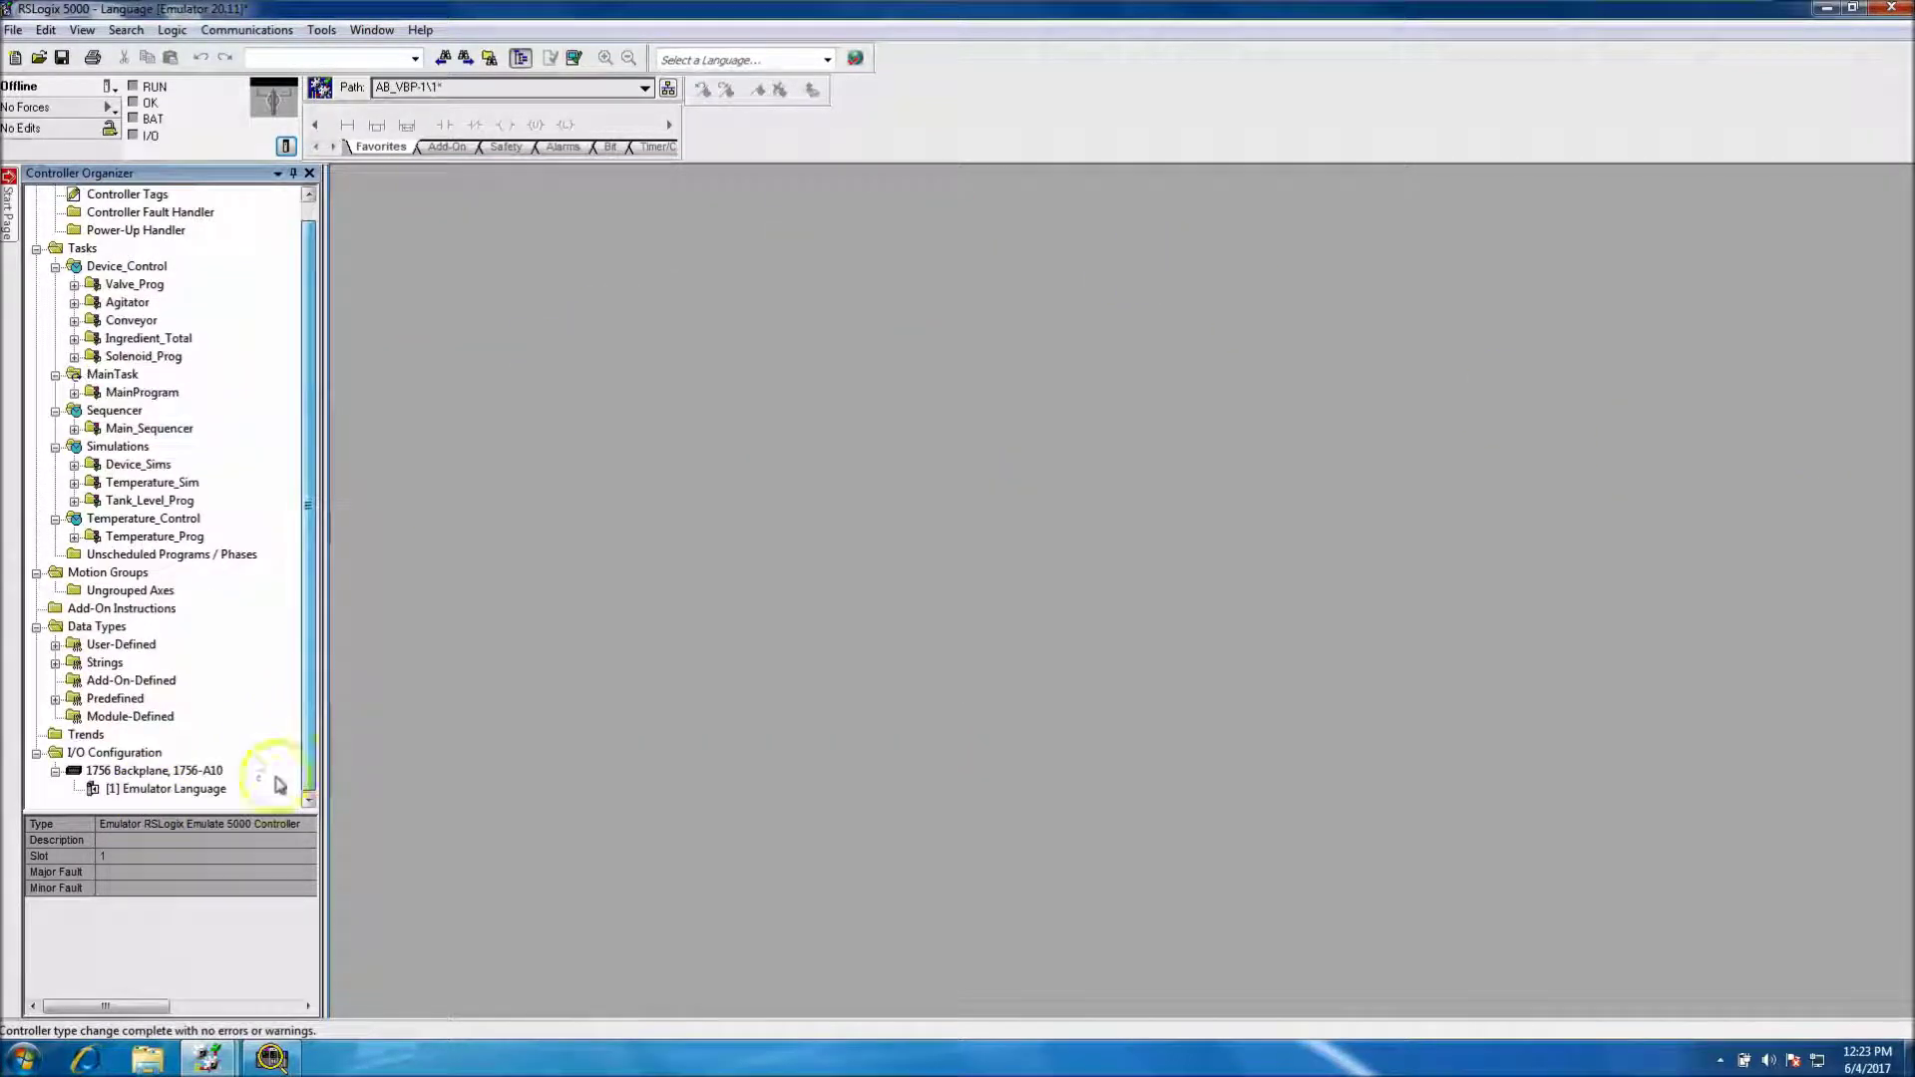
{"action": "left_click", "coordinate": [144, 788]}
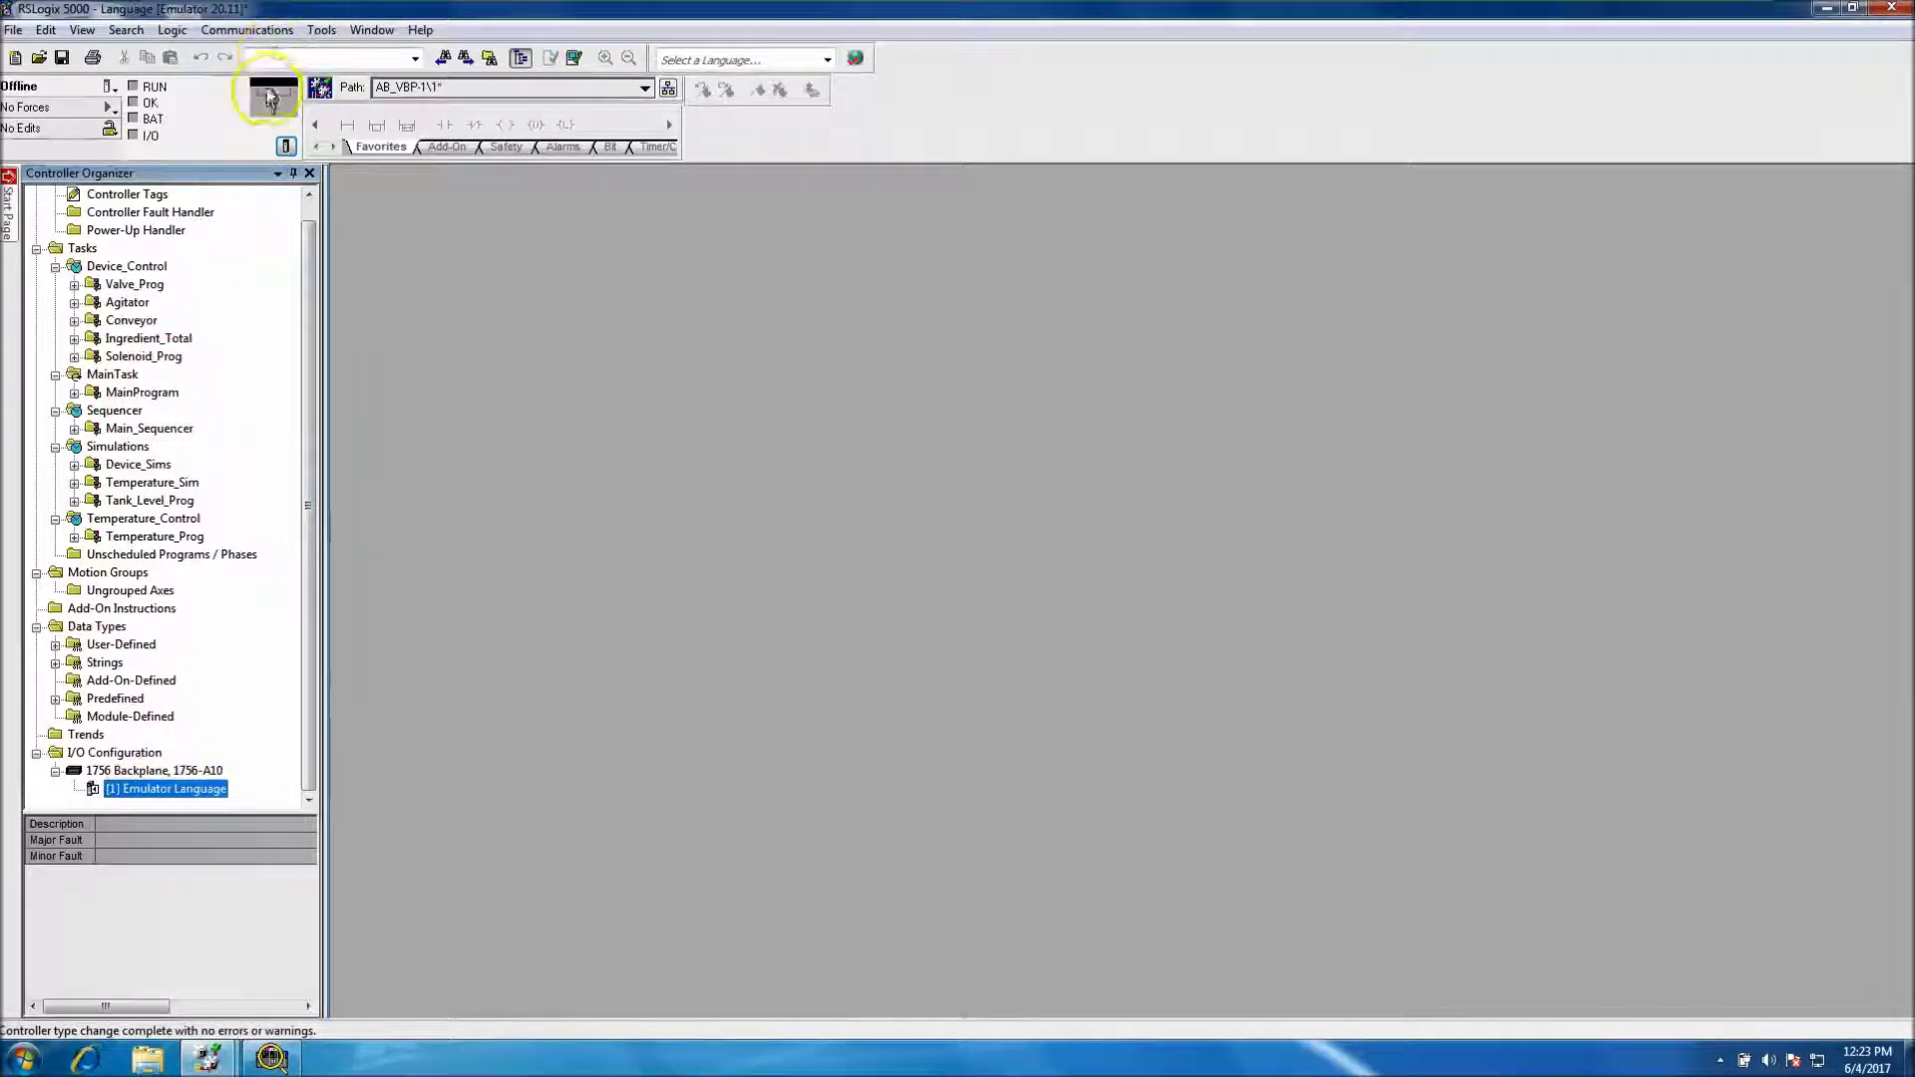
Step: Download the Language project to the emulator at AB_VBP-1\1 through Who Active
{"action": "left_click", "coordinate": [267, 33]}
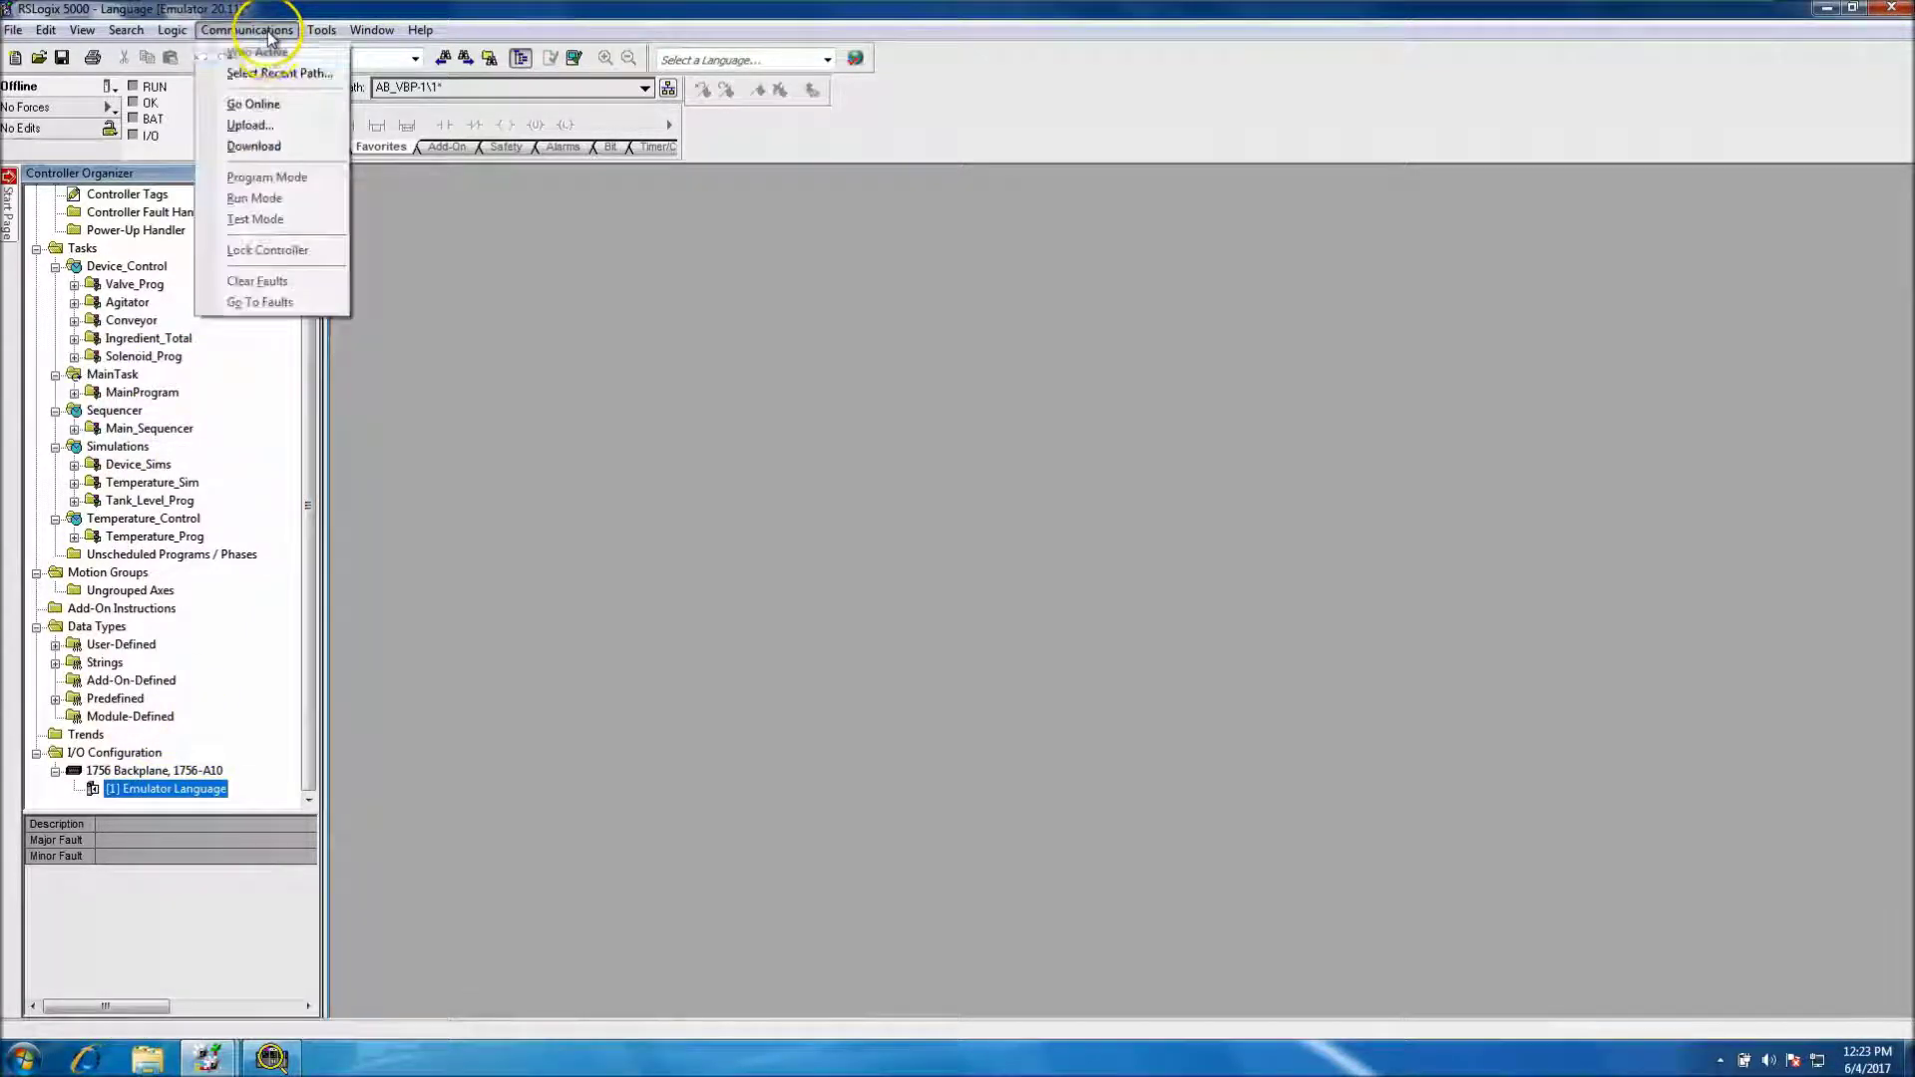
{"action": "left_click", "coordinate": [257, 51]}
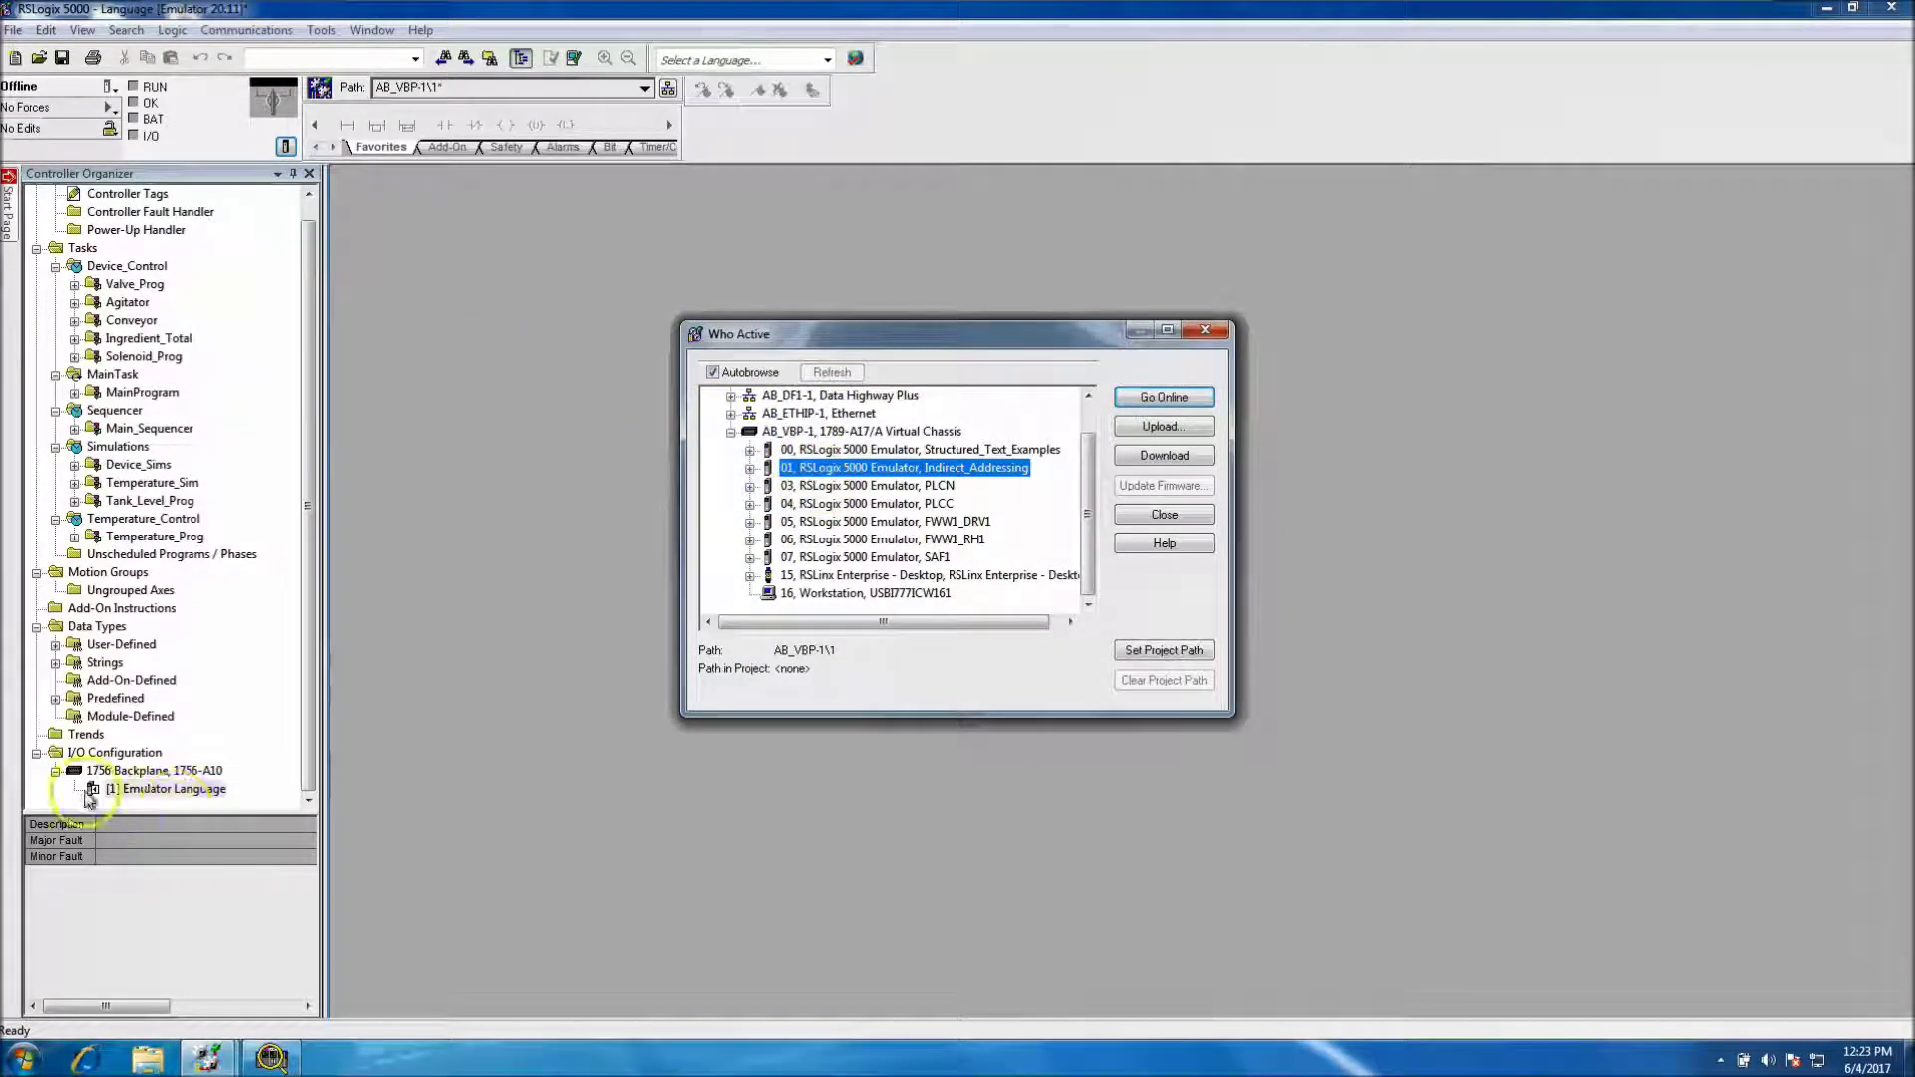
{"action": "left_click", "coordinate": [1149, 461]}
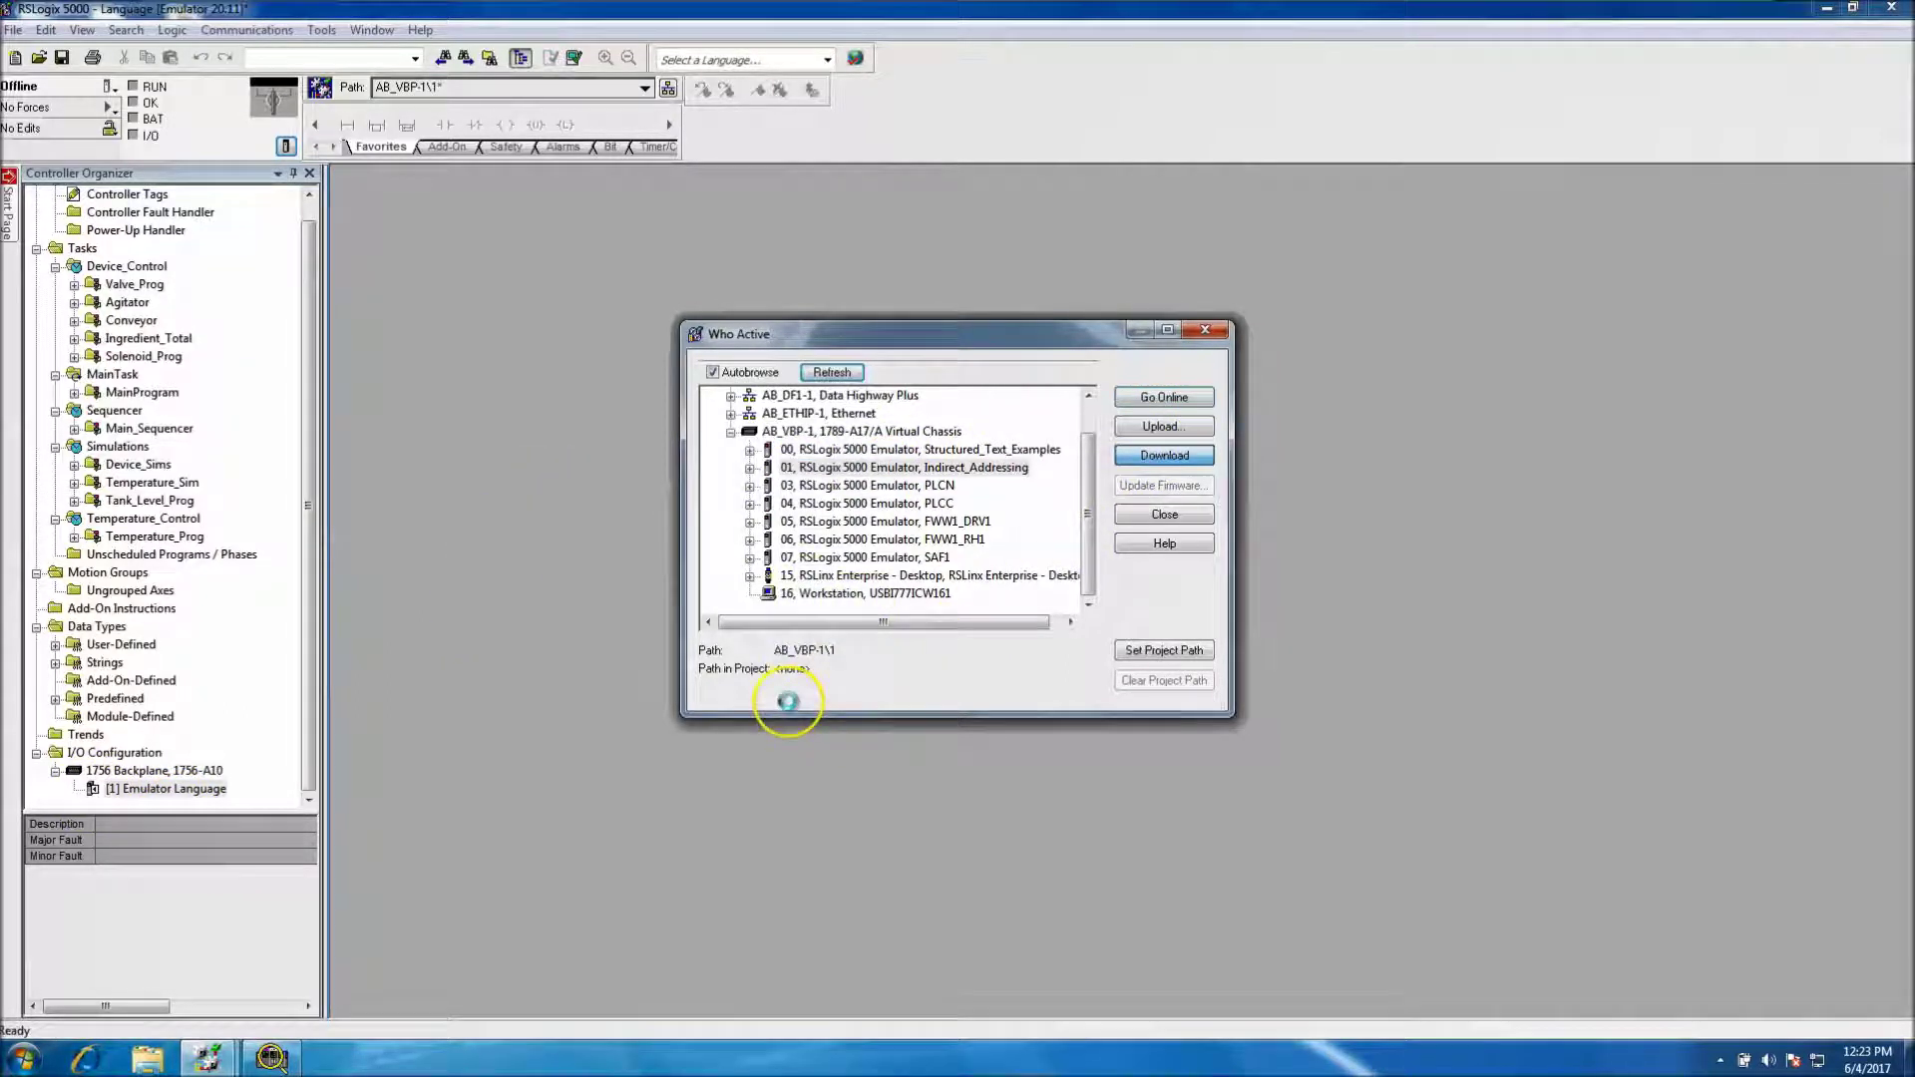
{"action": "left_click", "coordinate": [864, 676]}
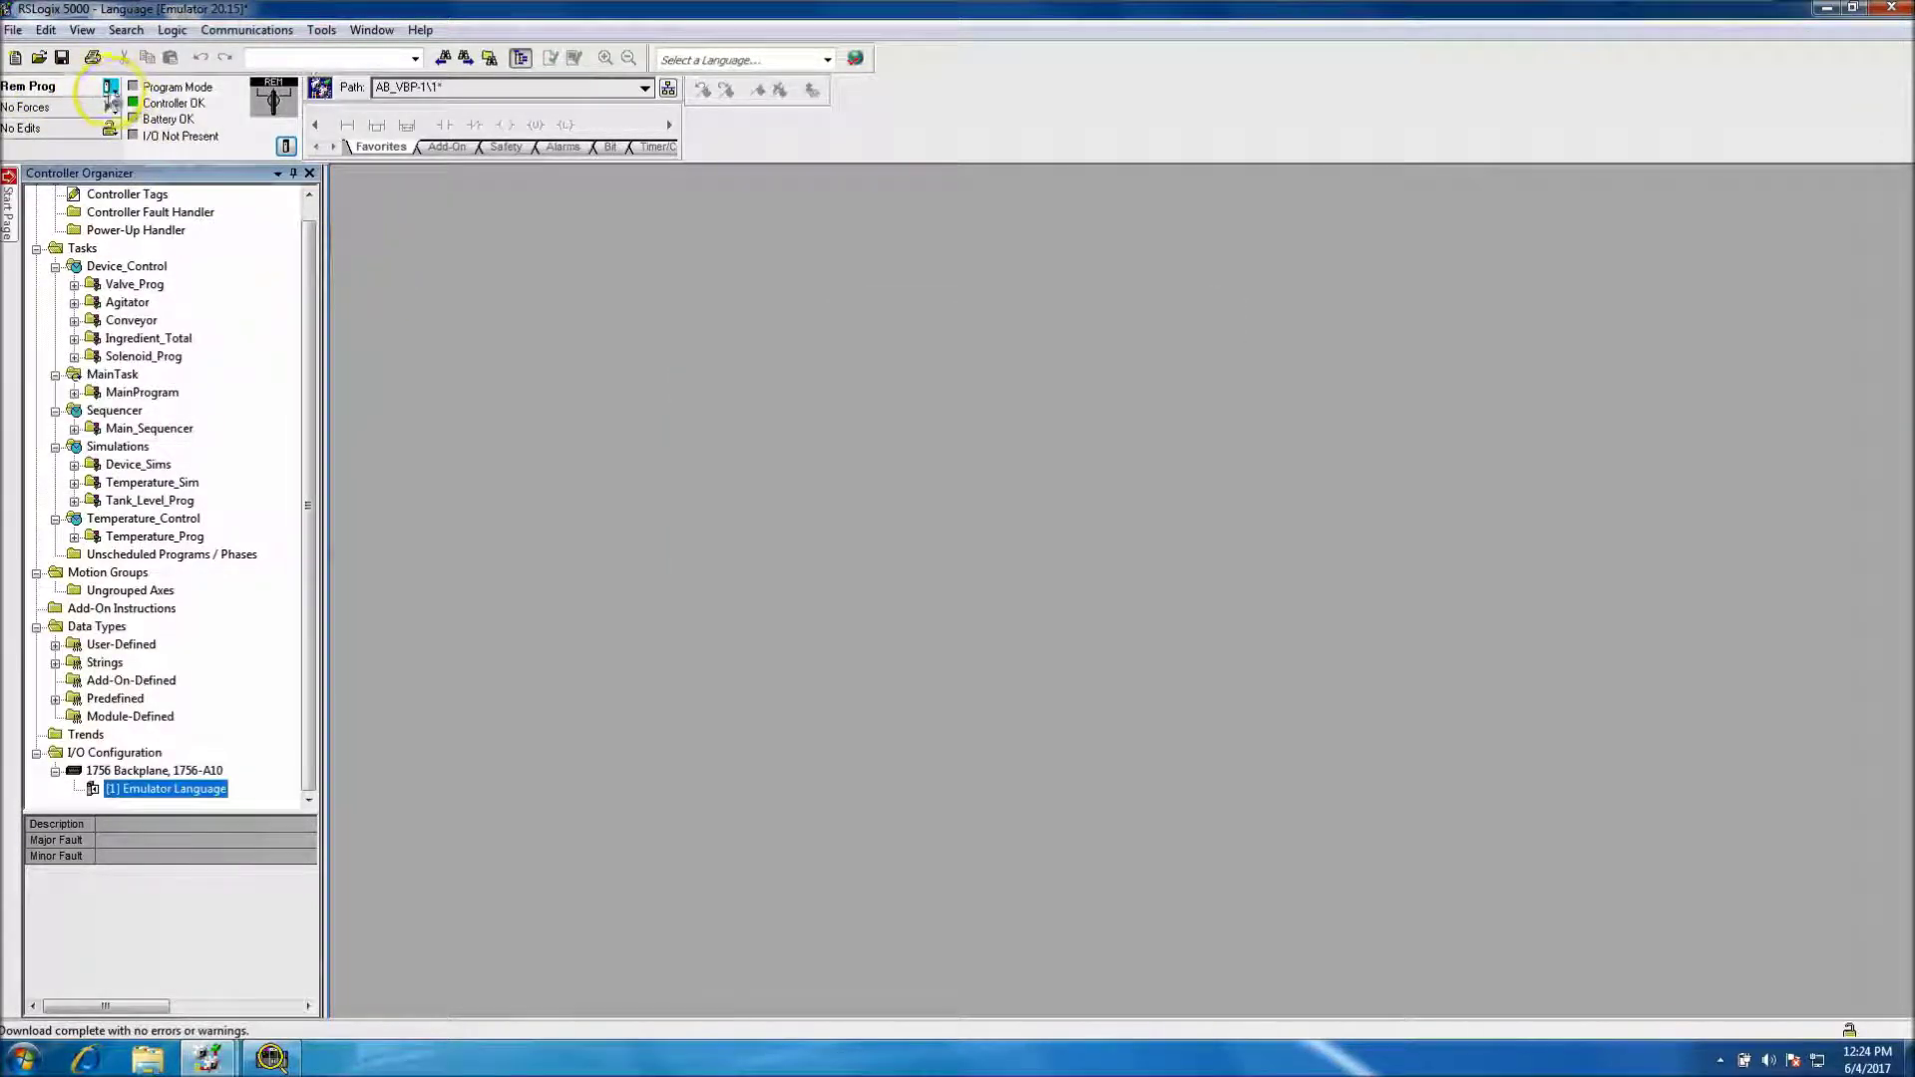
{"action": "left_click", "coordinate": [110, 92]}
Step: Switch to Remote Run, expand Main_Sequencer and Device_Sims, and open the Sequence_Main SFC
{"action": "left_click", "coordinate": [170, 204]}
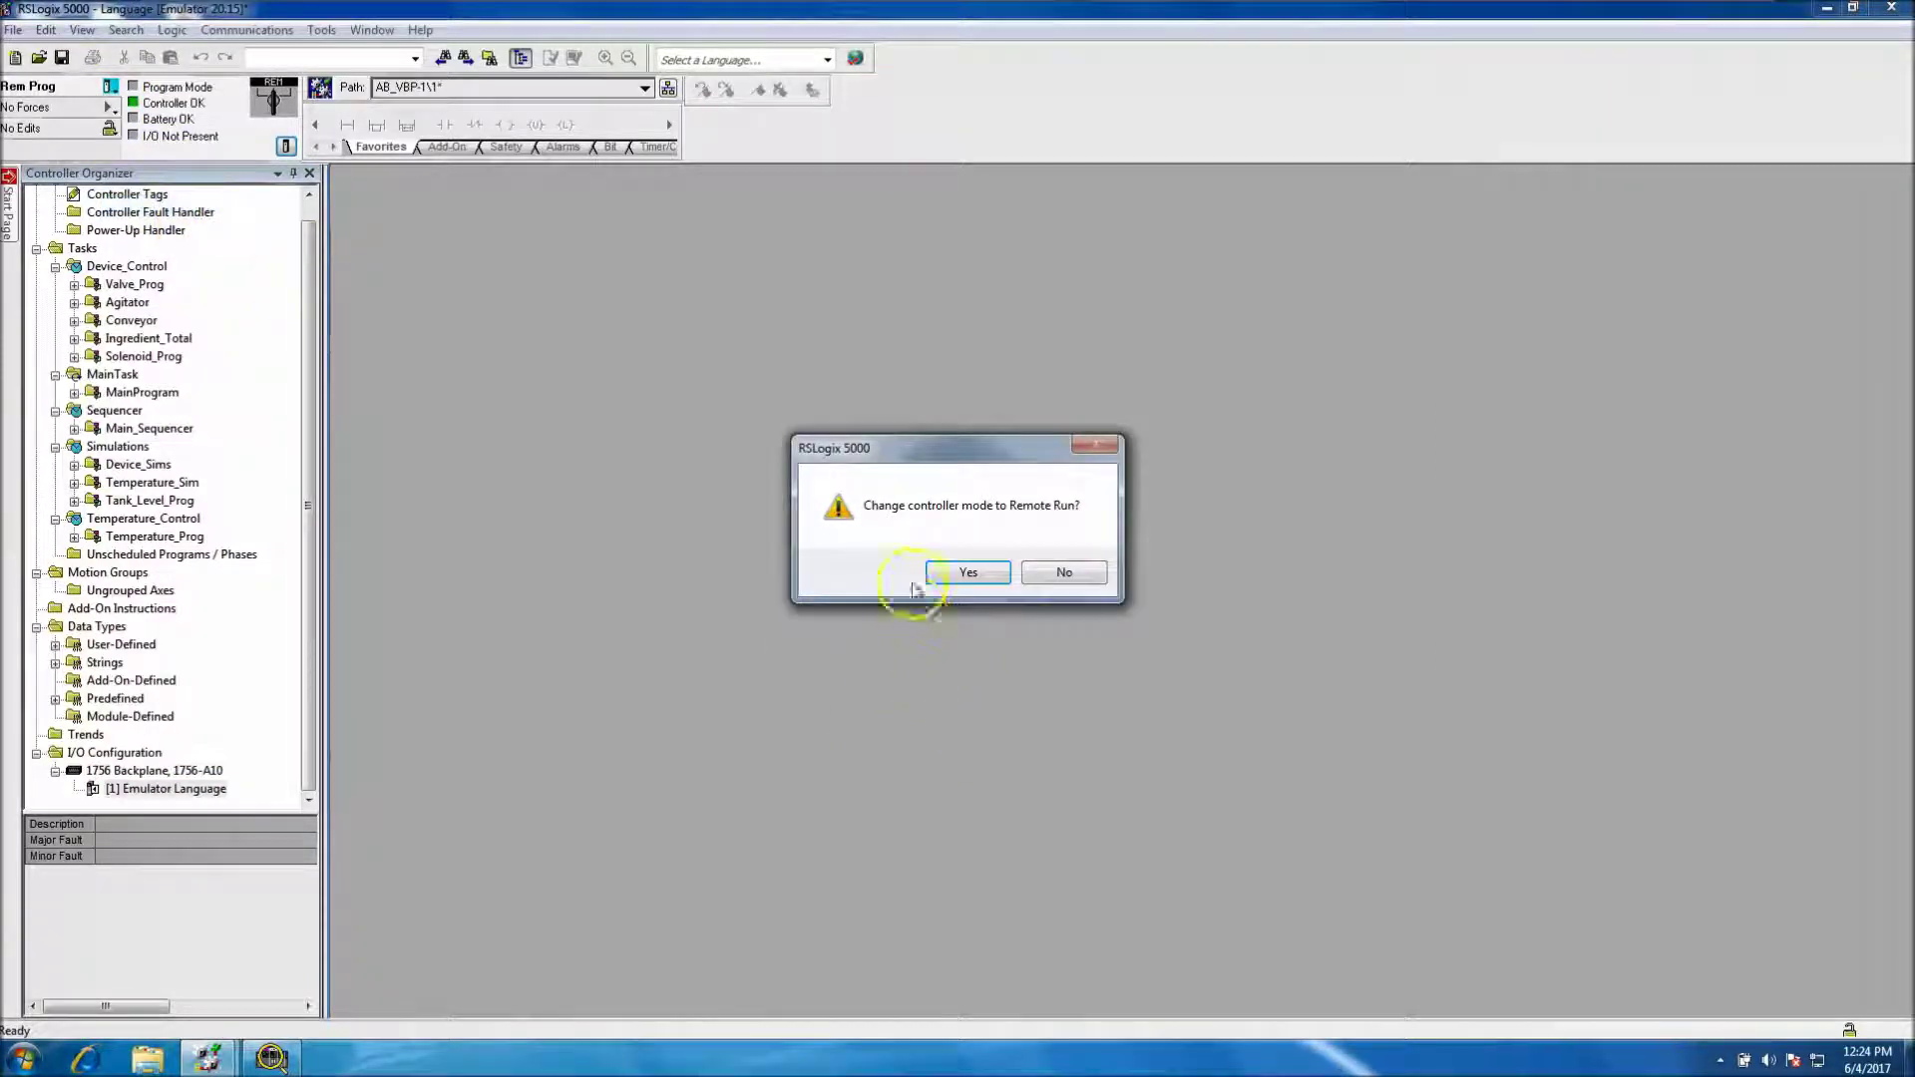
{"action": "left_click", "coordinate": [963, 568]}
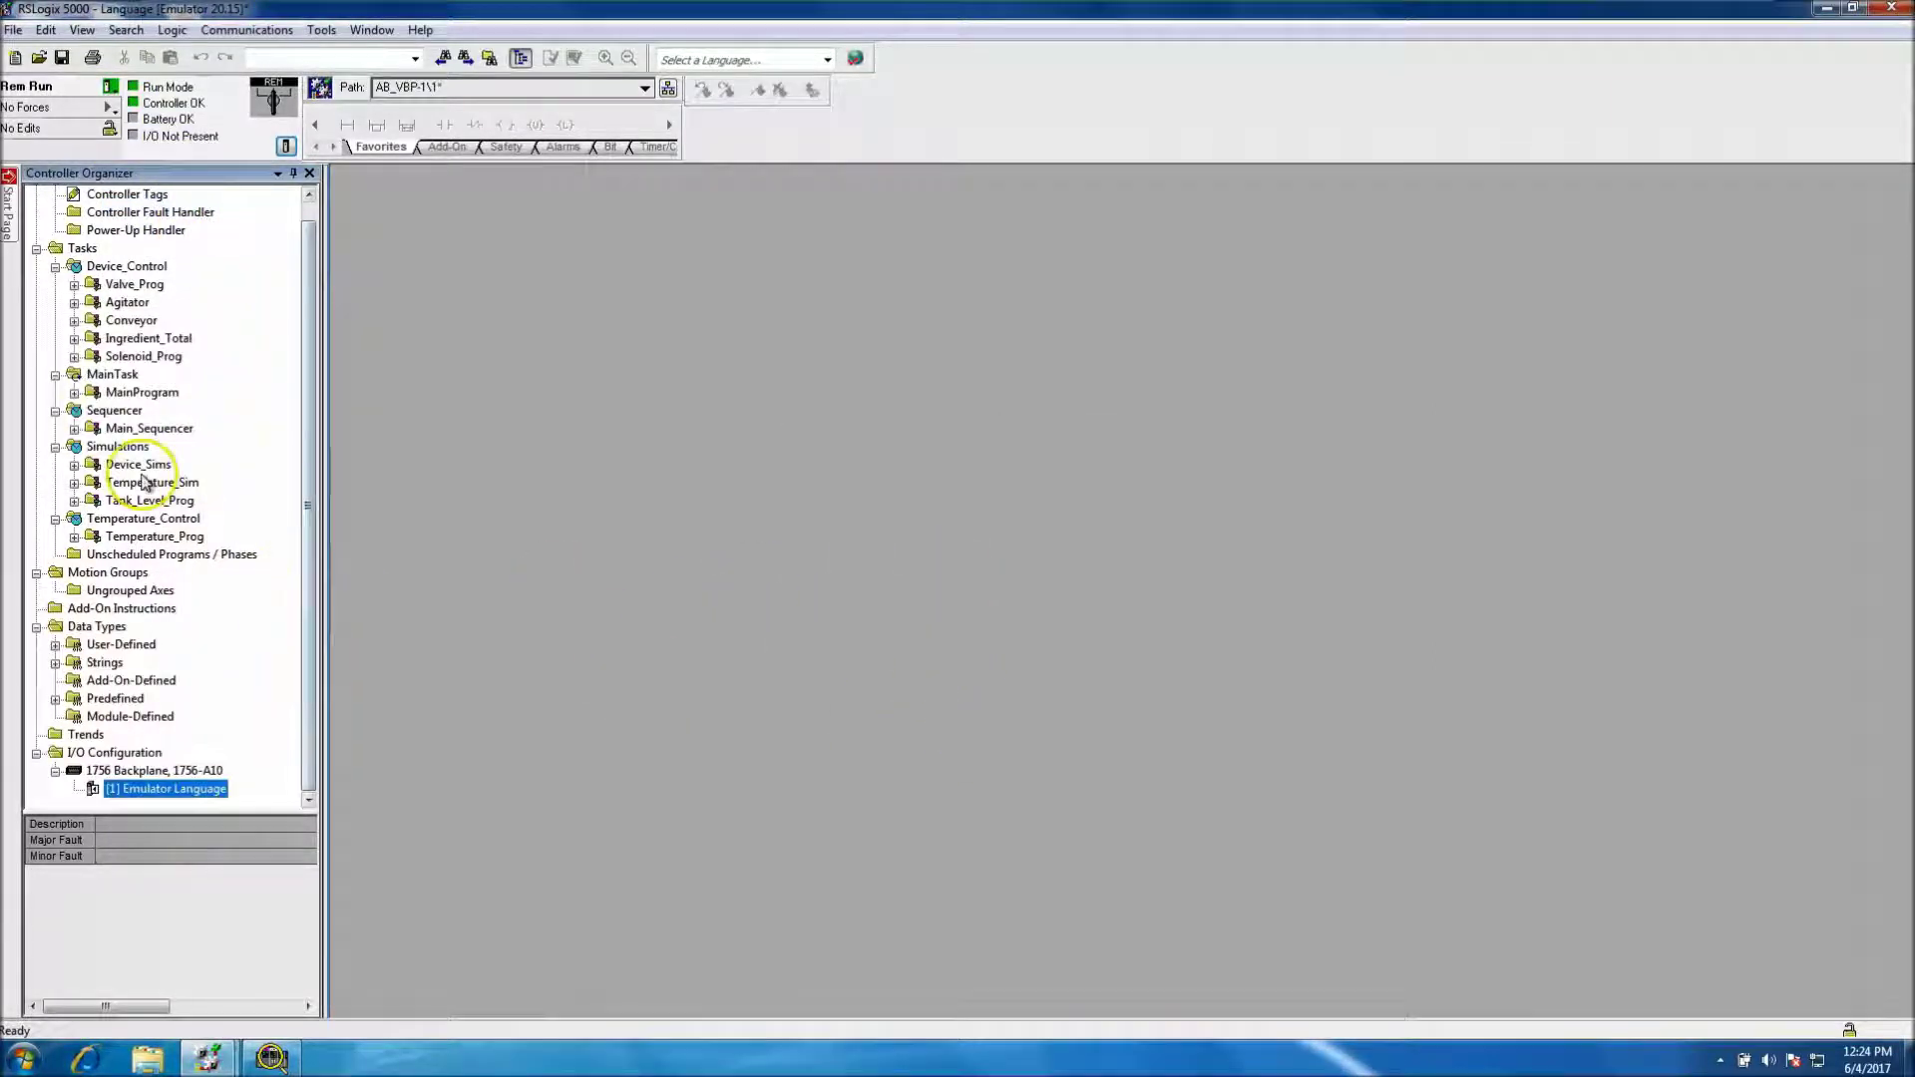
{"action": "left_click", "coordinate": [73, 430]}
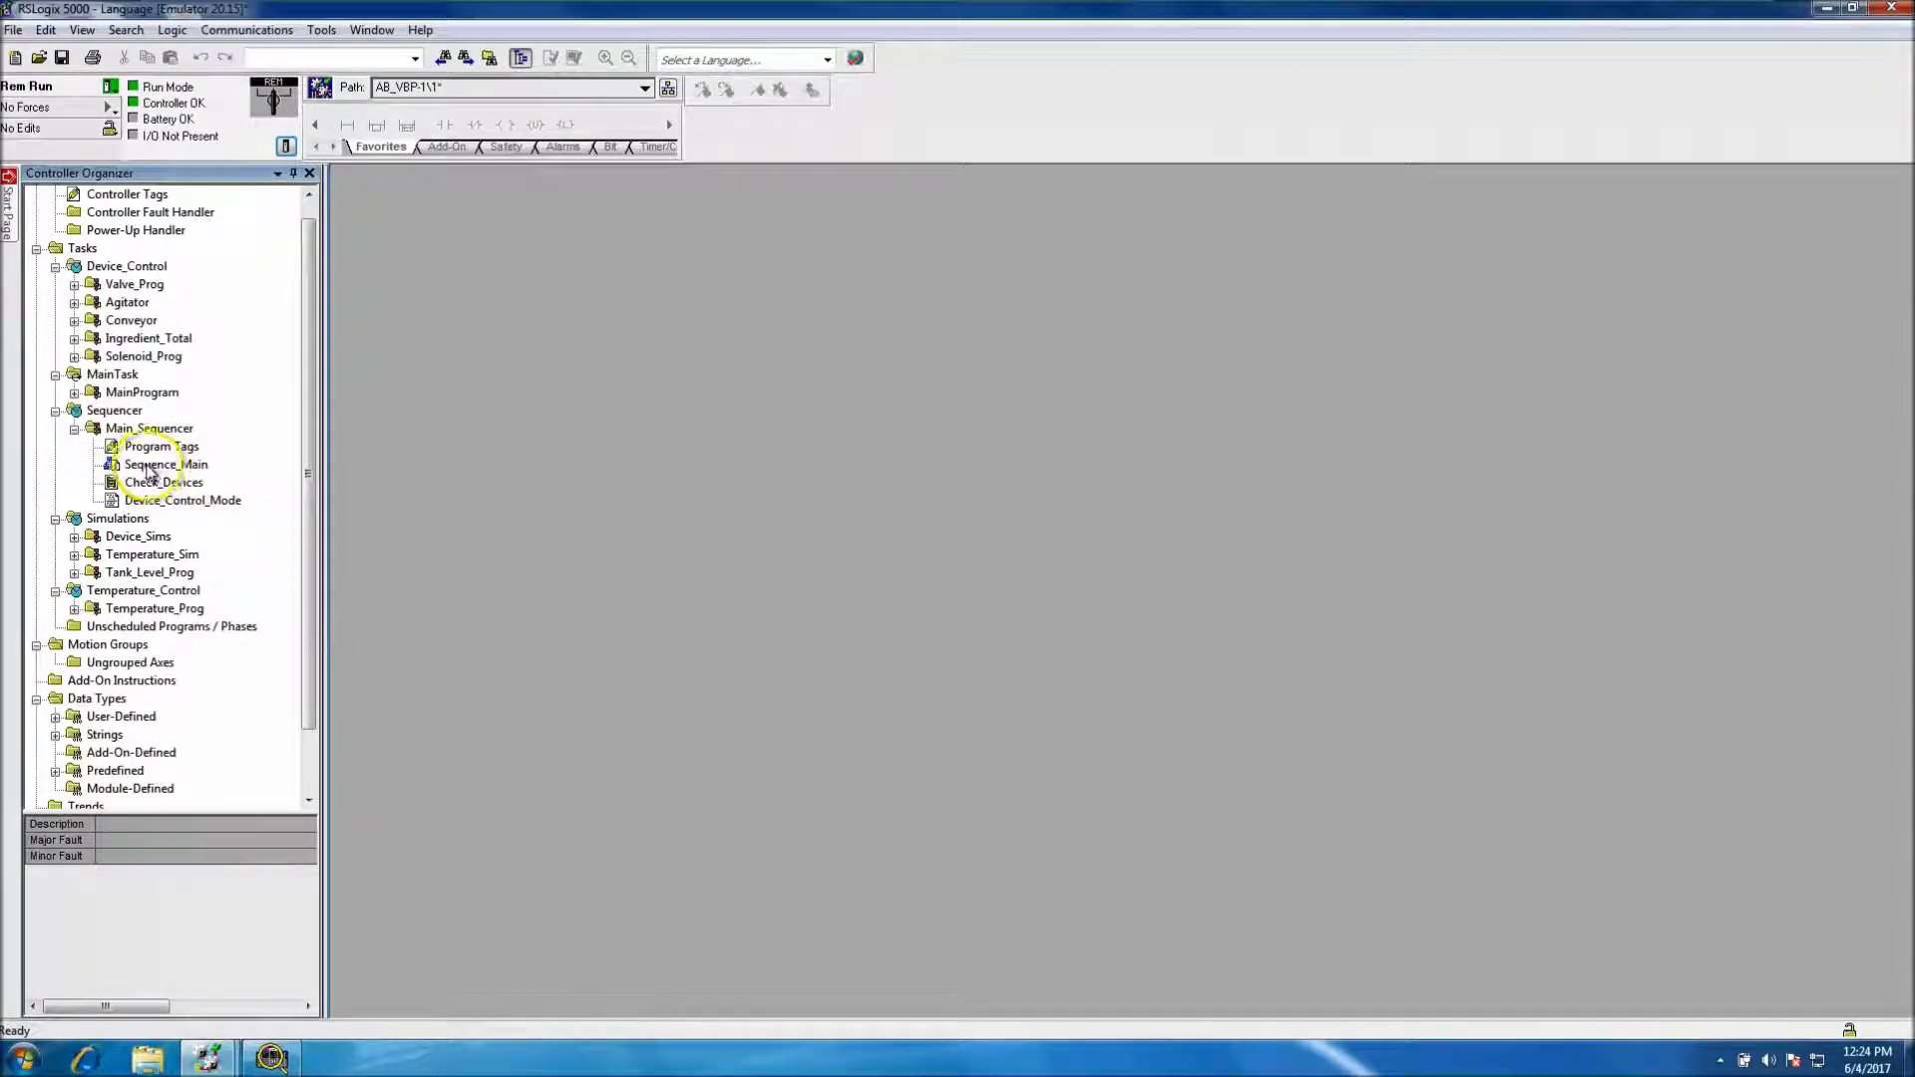
{"action": "left_click", "coordinate": [74, 537]}
{"action": "left_click", "coordinate": [74, 537]}
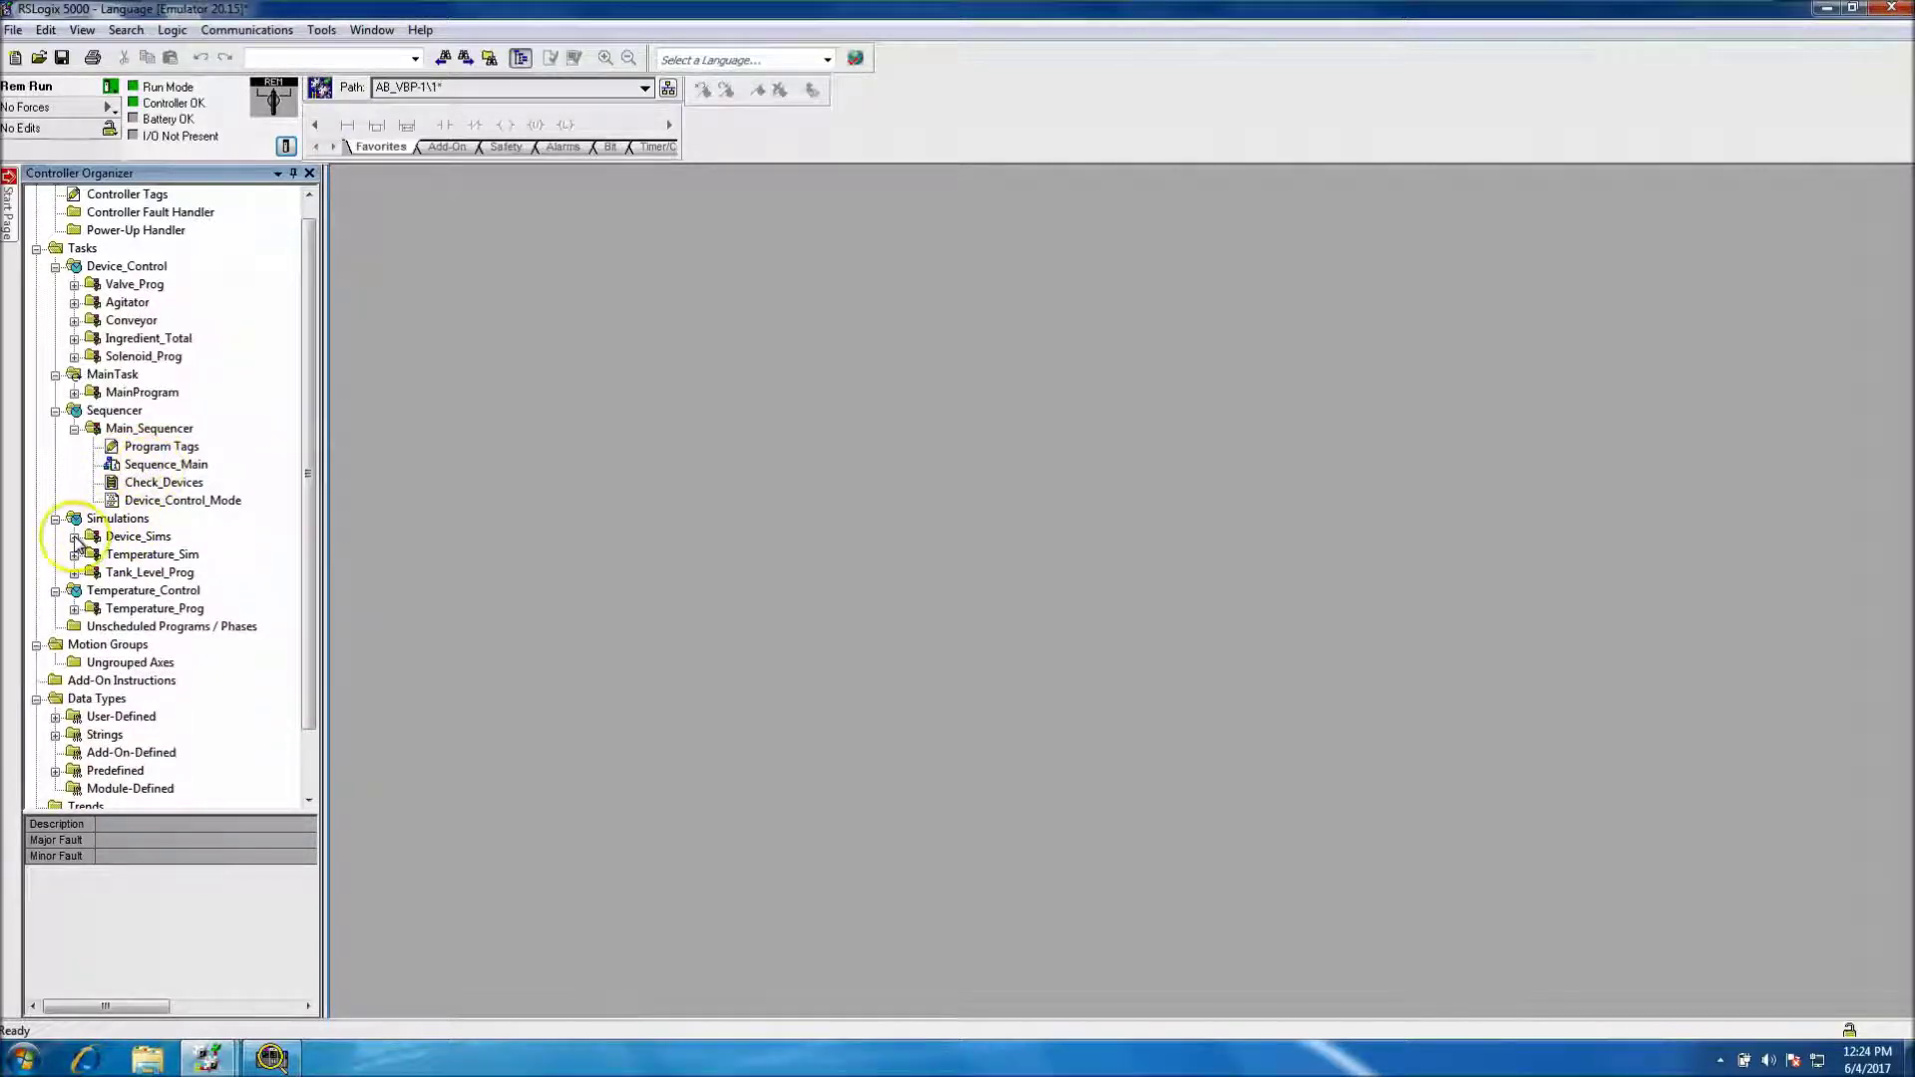
{"action": "left_click", "coordinate": [73, 537]}
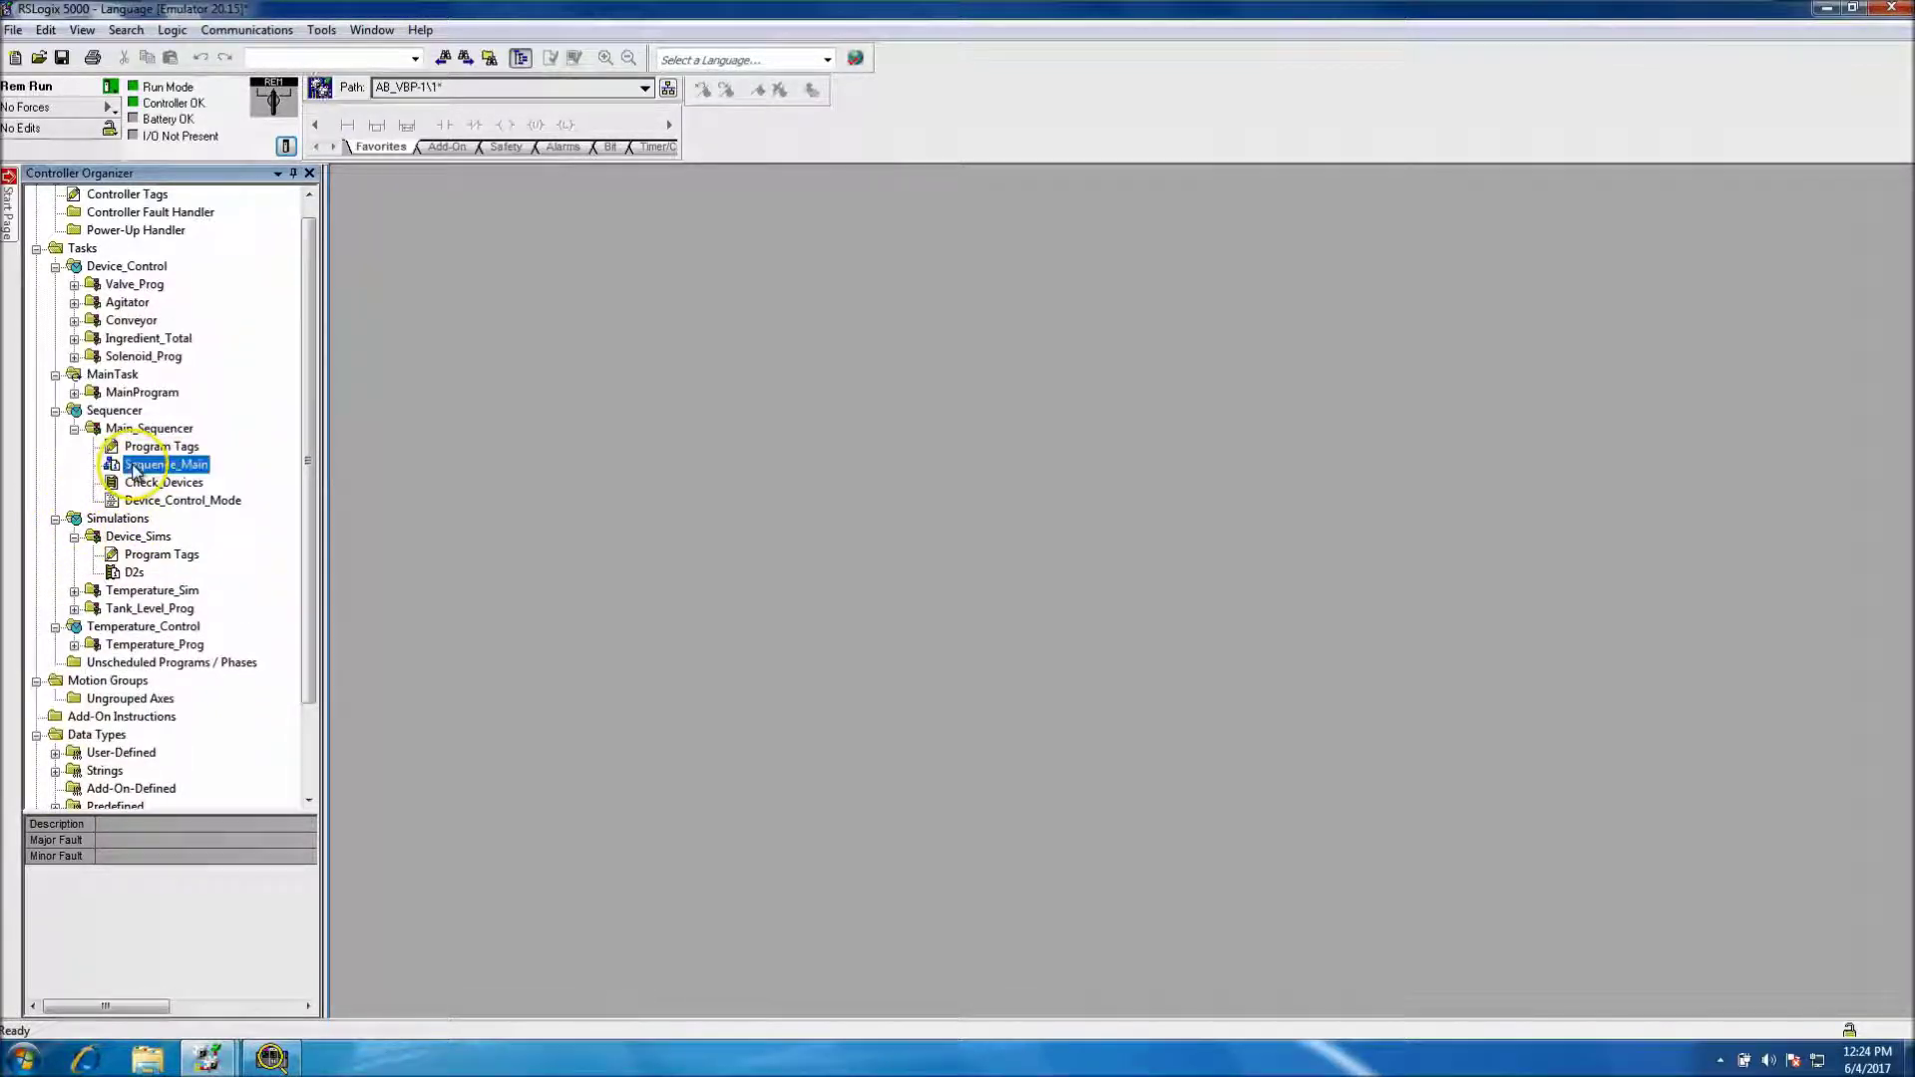
{"action": "double_click", "coordinate": [137, 469]}
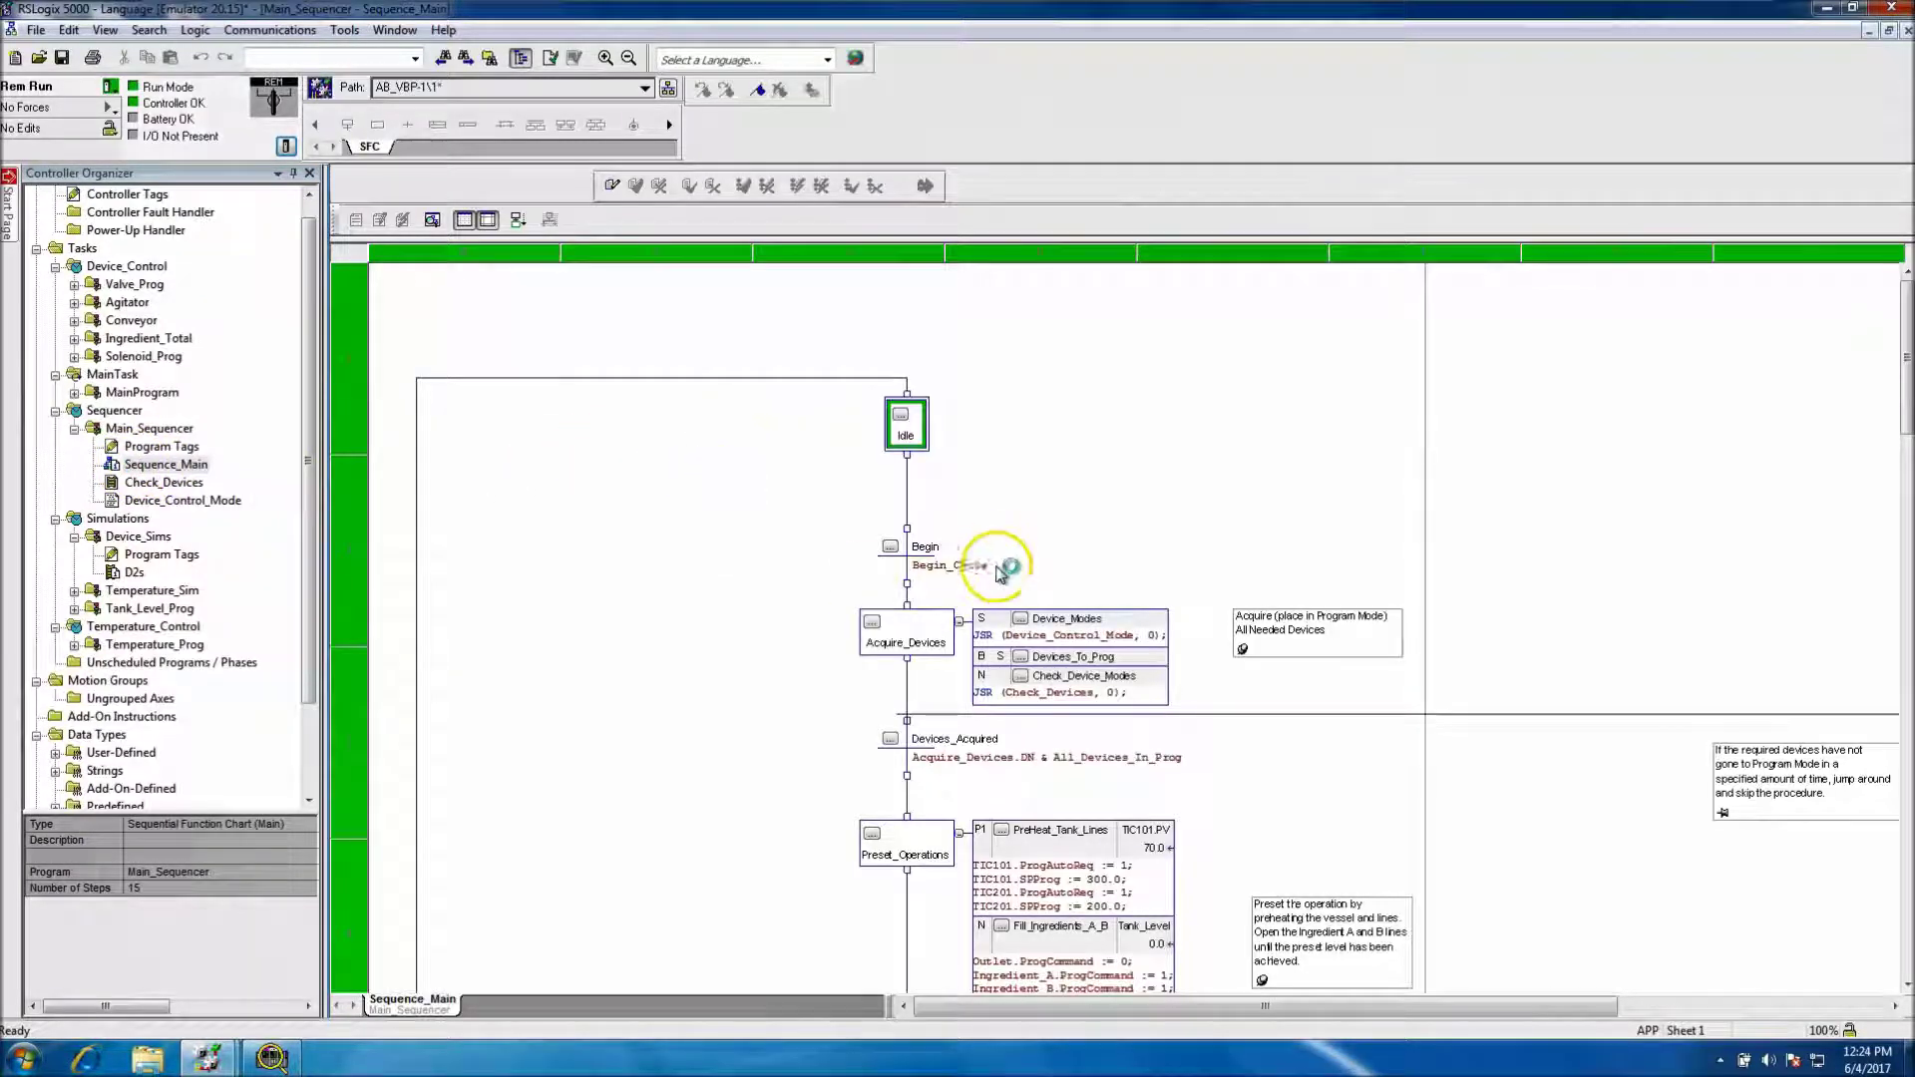
Step: Cross-reference Begin_Cycle, finding it only in the Begin transition, and return to that transition
{"action": "left_click", "coordinate": [998, 571]}
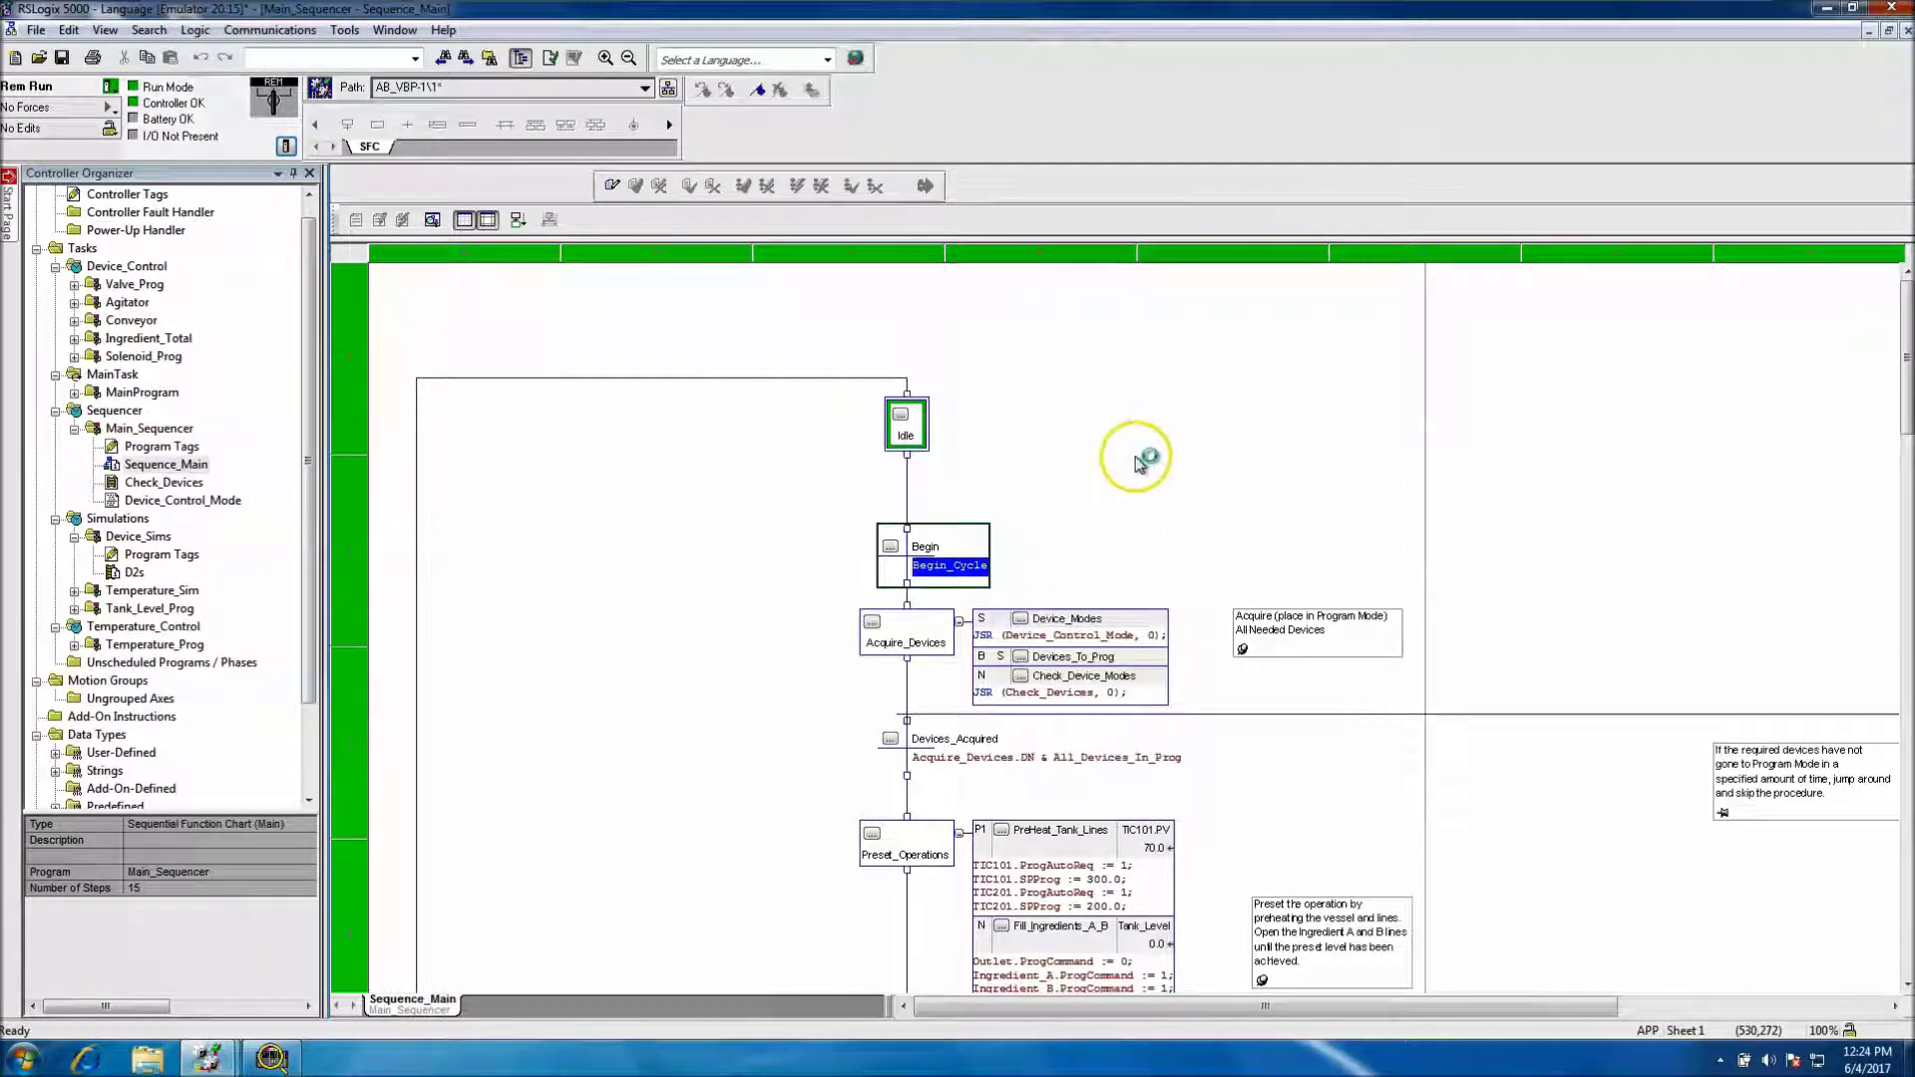
{"action": "scroll", "coordinate": [897, 429], "scroll_direction": "down", "scroll_amount": 4}
{"action": "scroll", "coordinate": [952, 431], "scroll_direction": "up", "scroll_amount": 2}
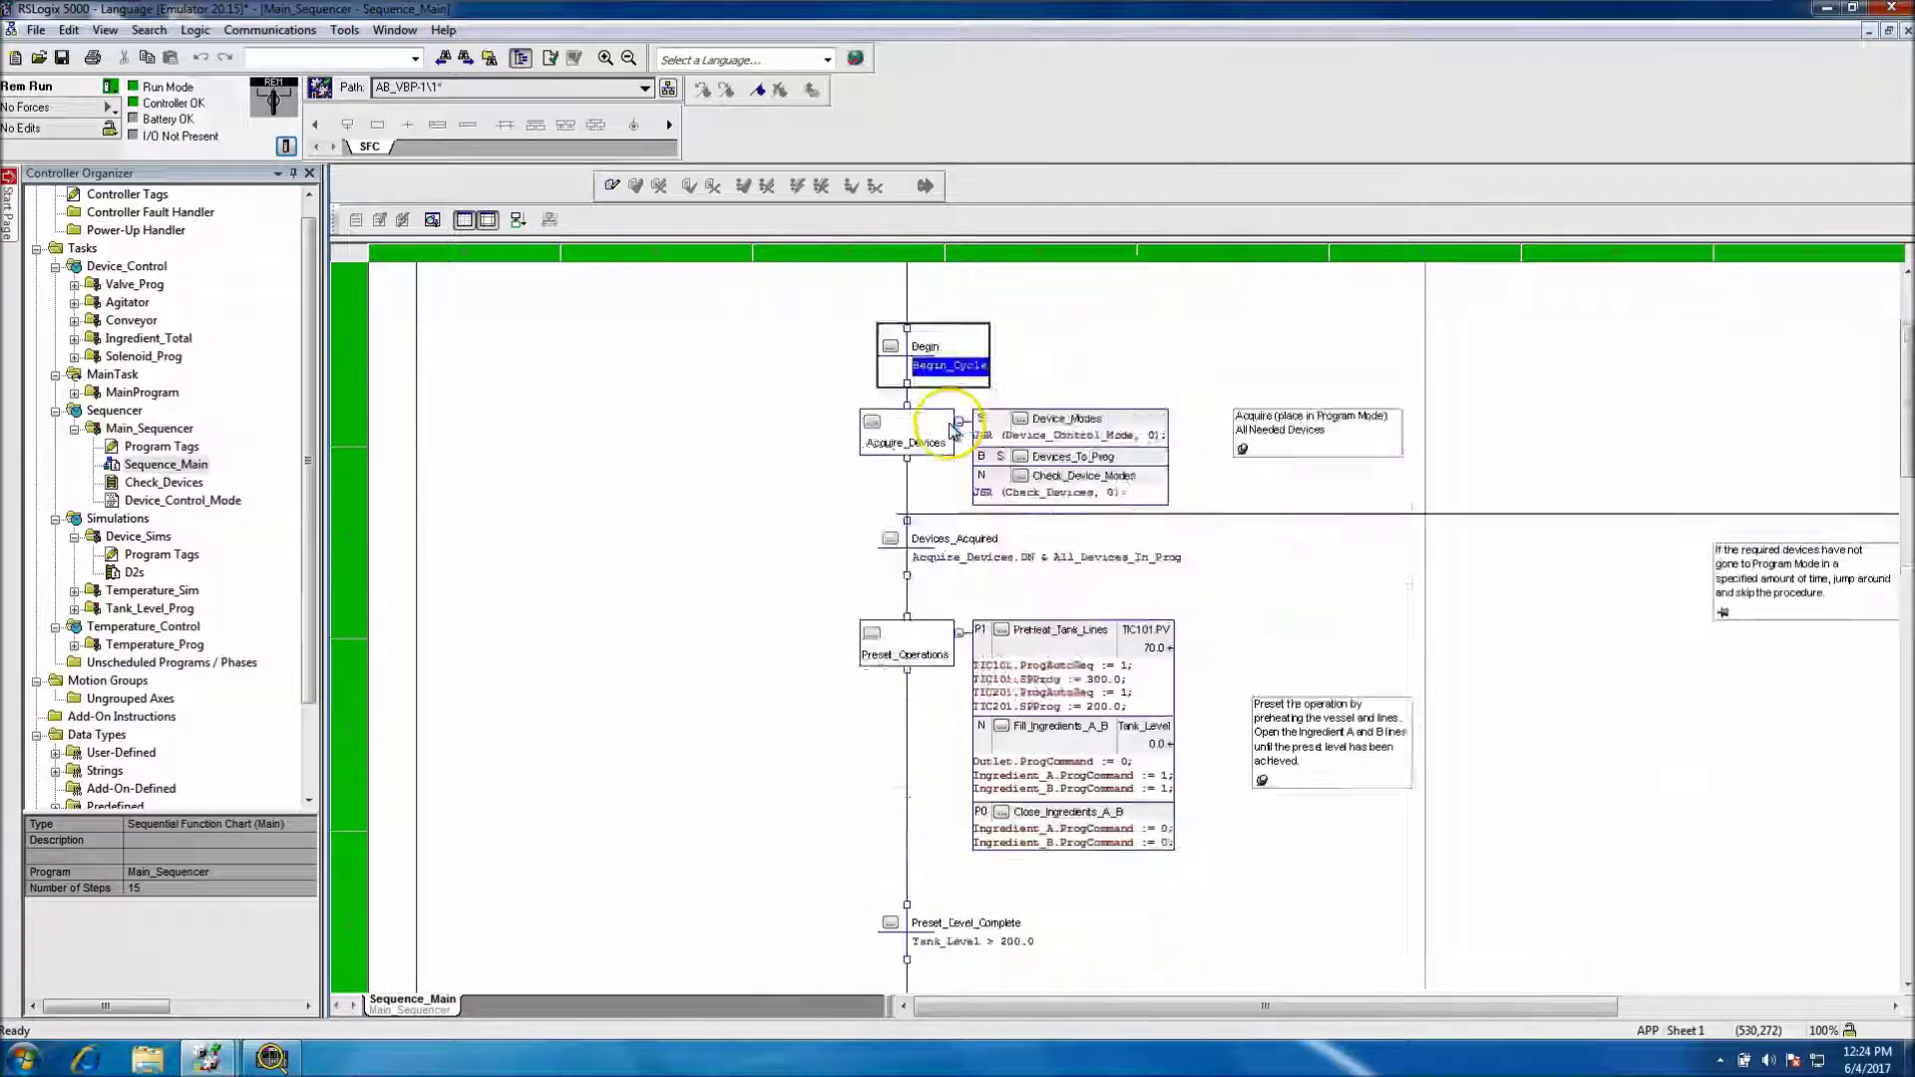
{"action": "scroll", "coordinate": [952, 431], "scroll_direction": "up", "scroll_amount": 2}
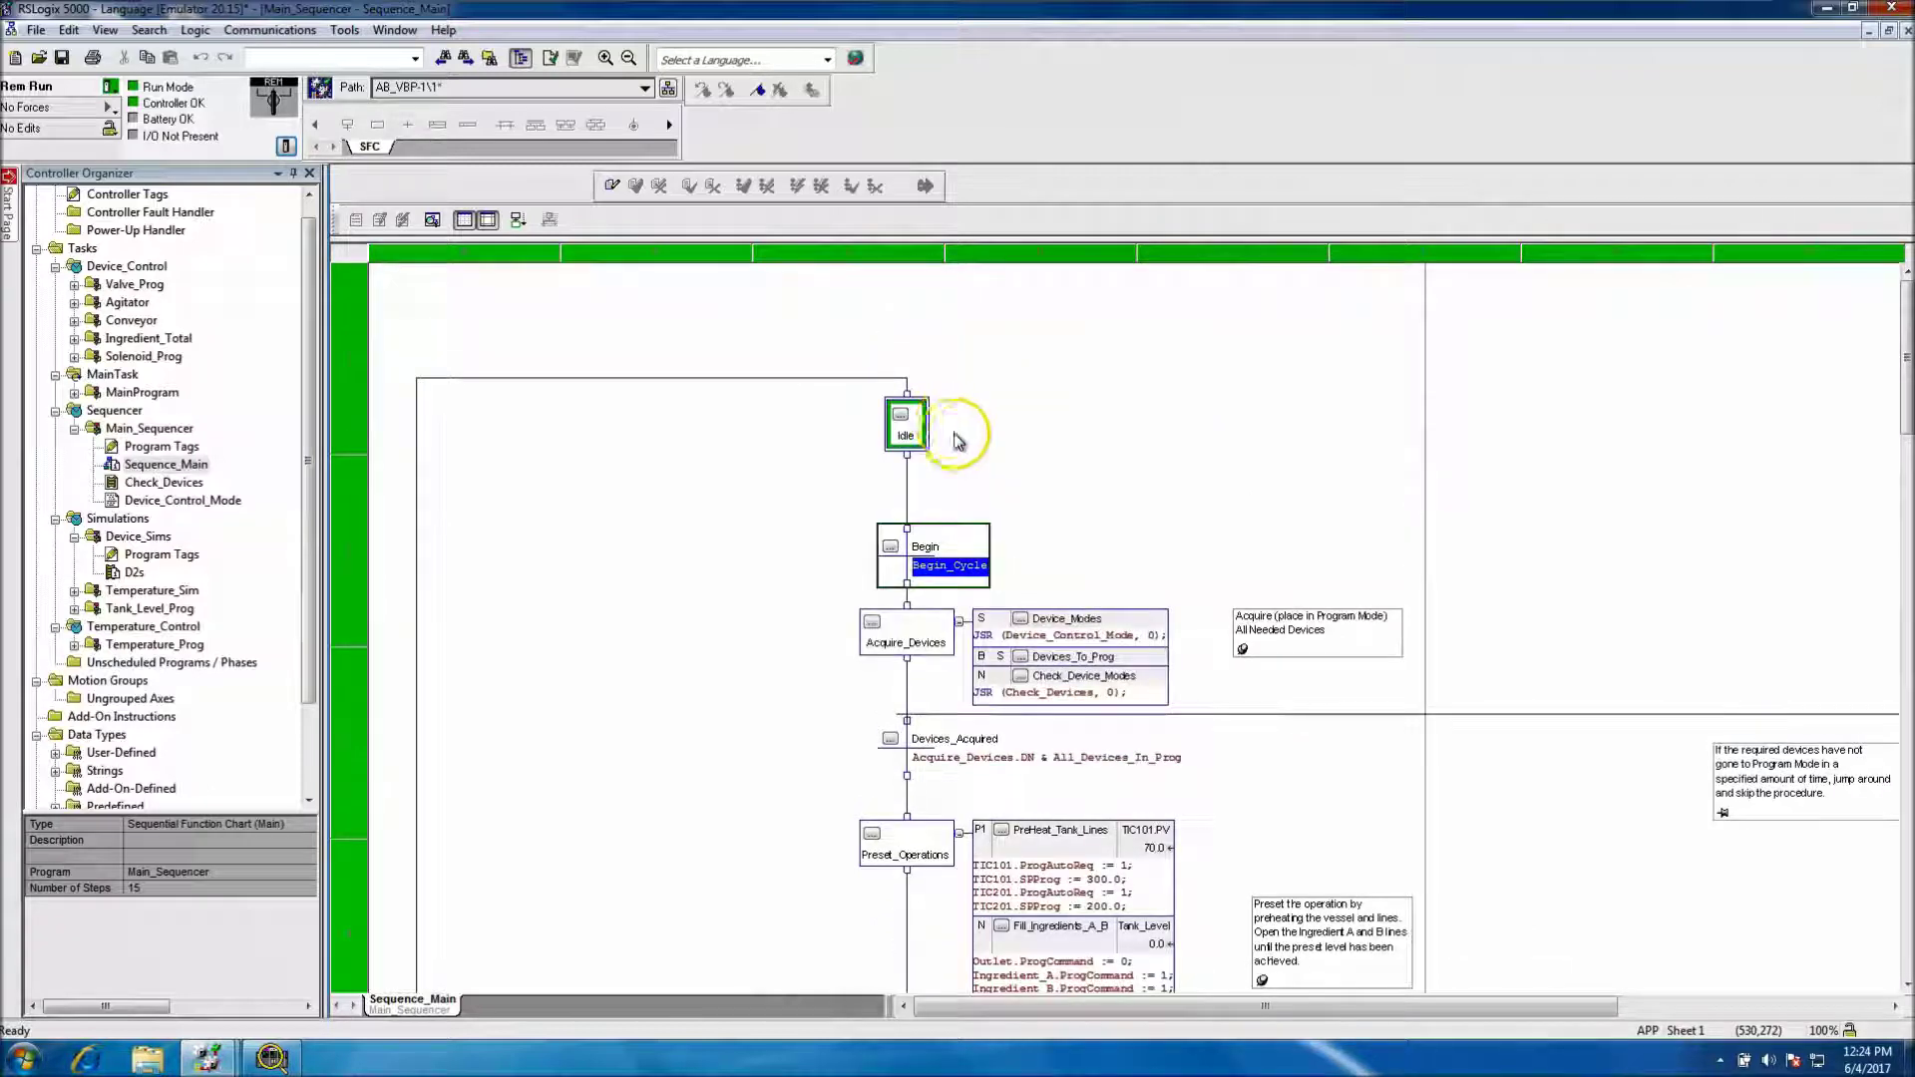
{"action": "right_click", "coordinate": [953, 574]}
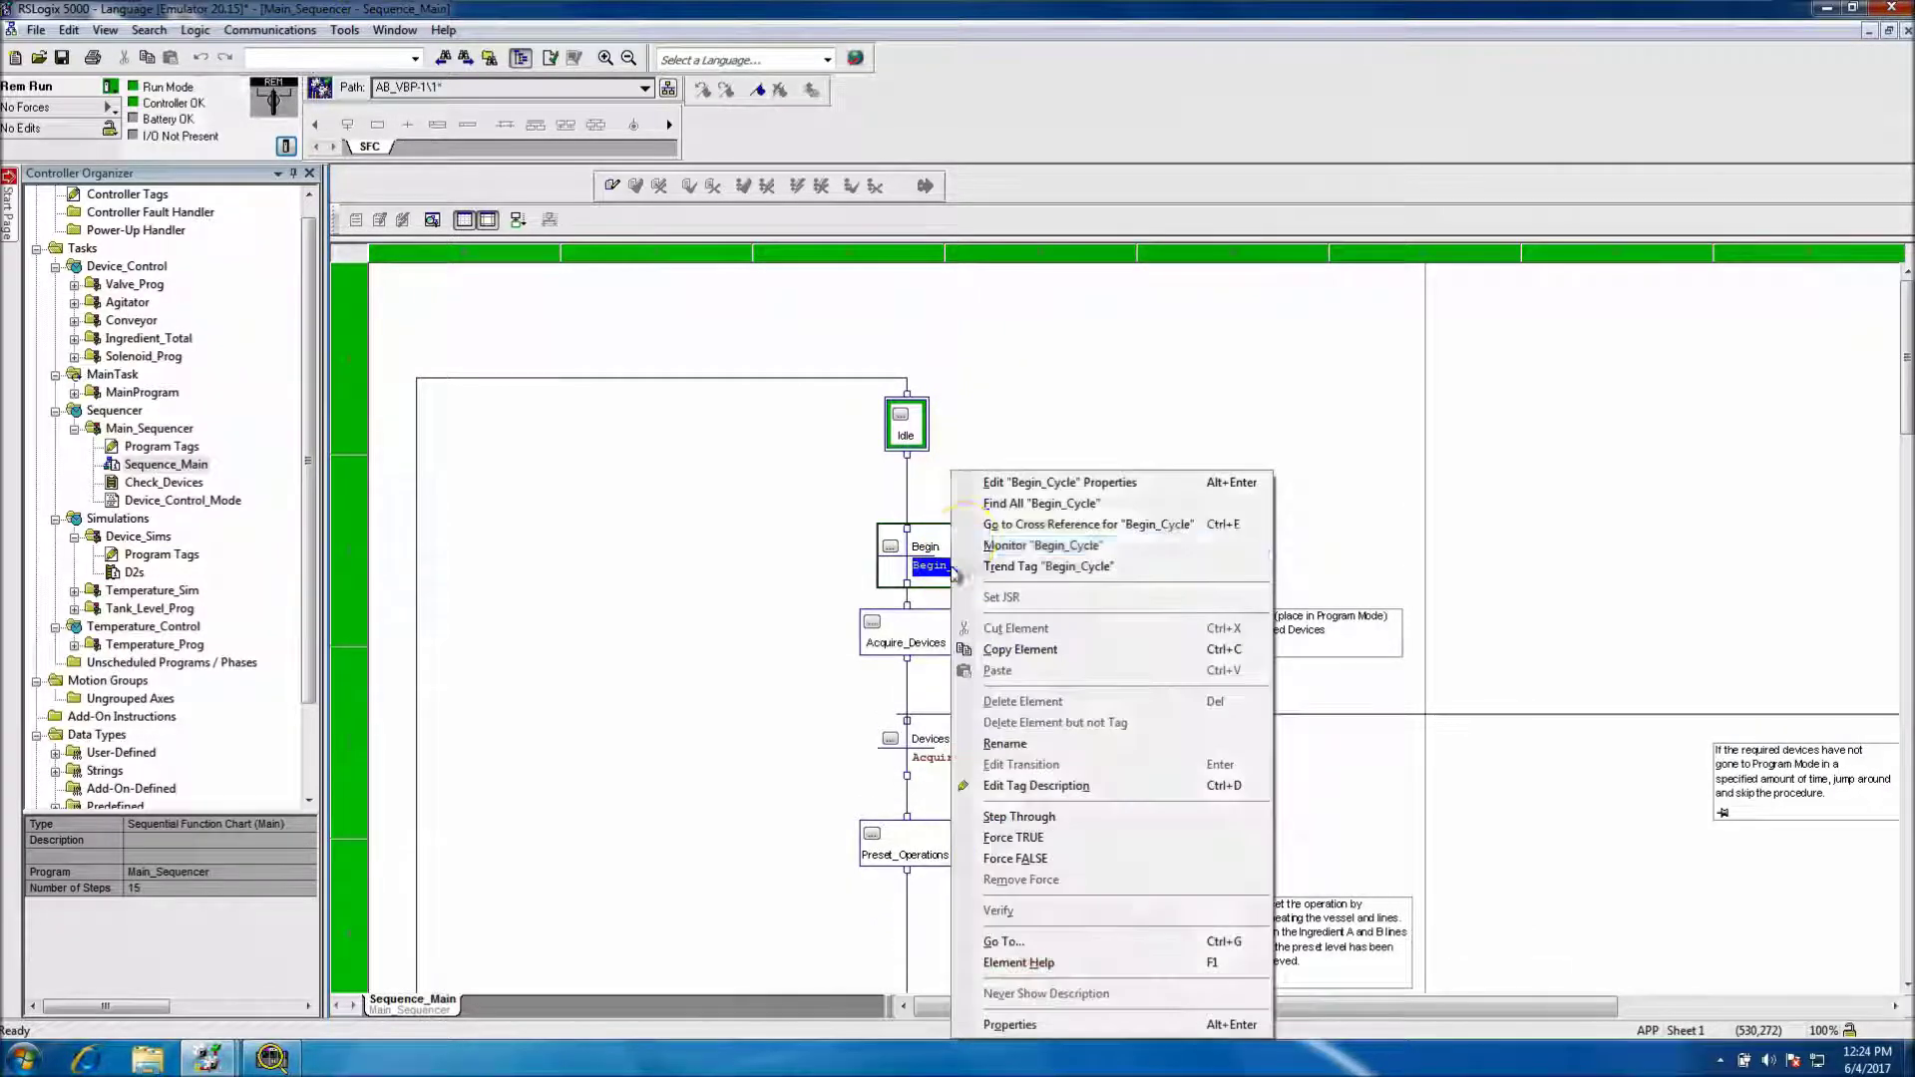
{"action": "left_click", "coordinate": [987, 523]}
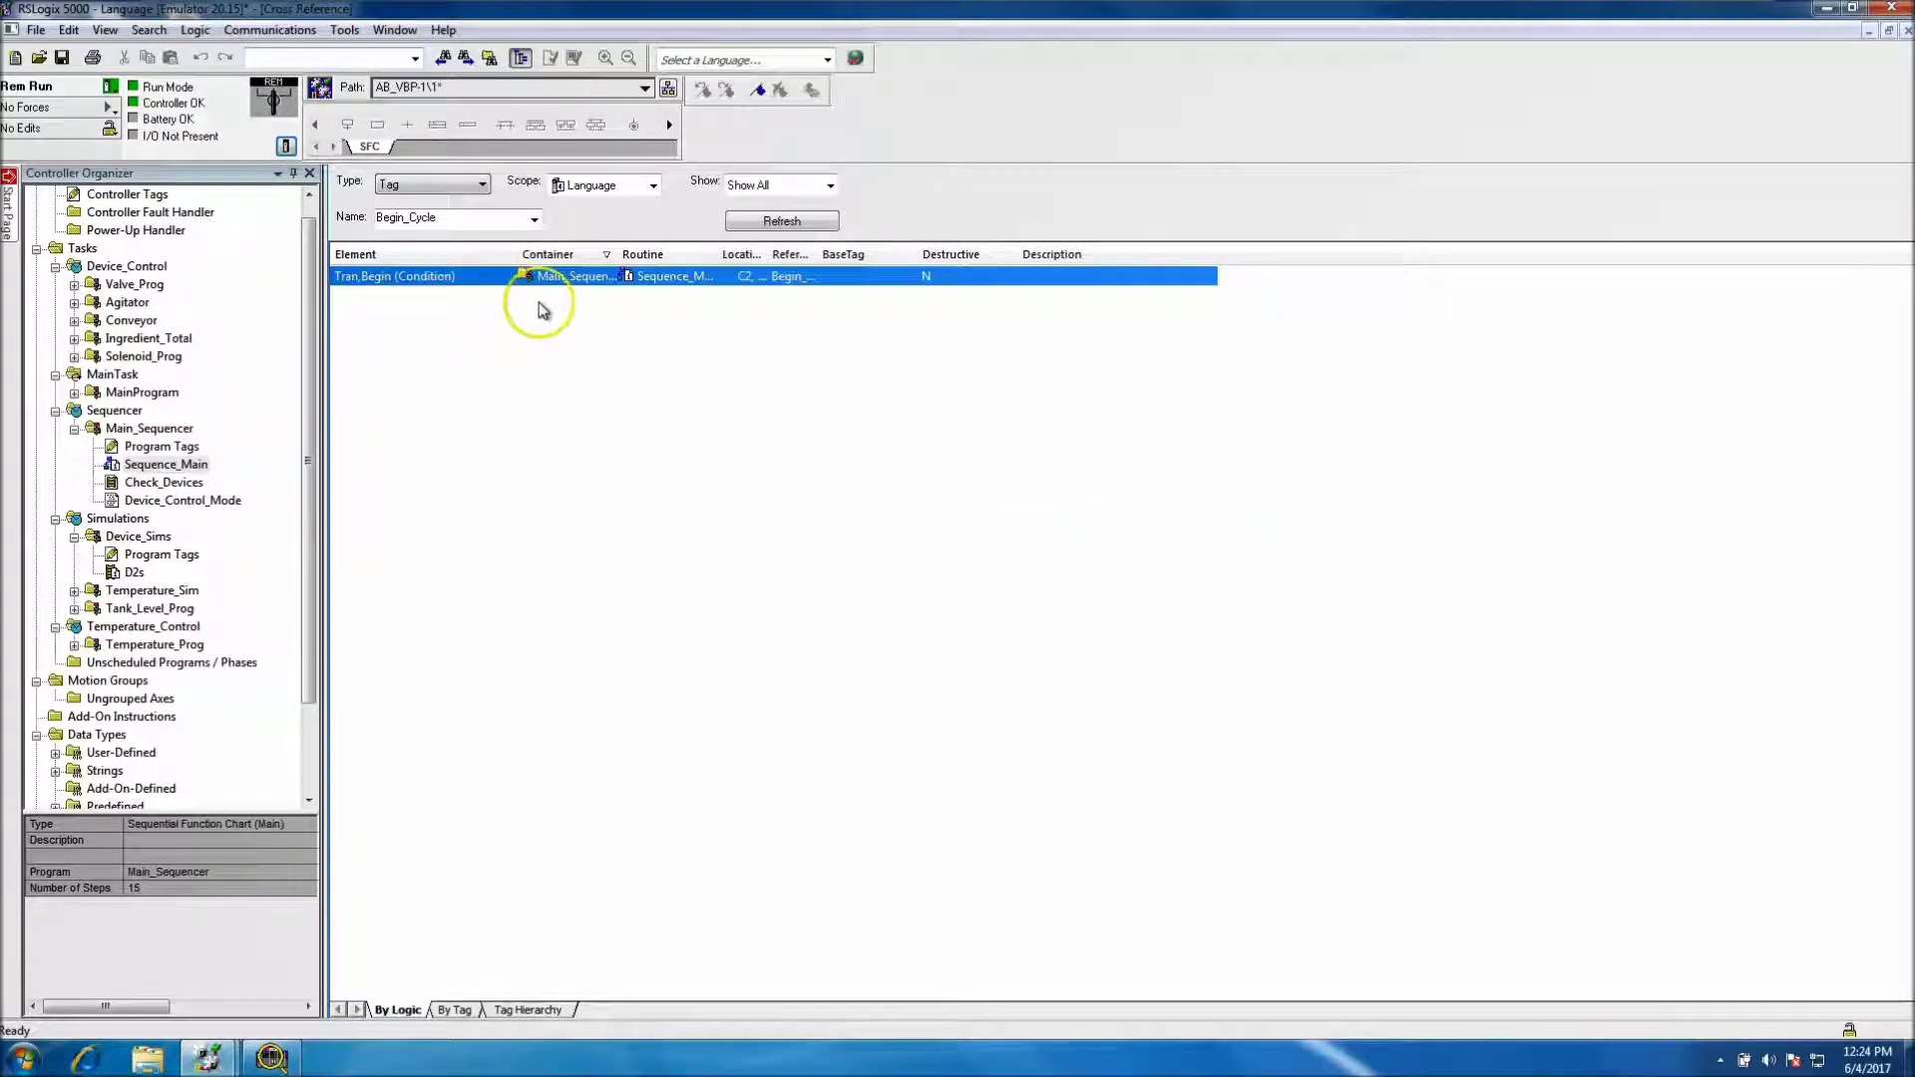
{"action": "double_click", "coordinate": [510, 278]}
{"action": "left_click", "coordinate": [963, 577]}
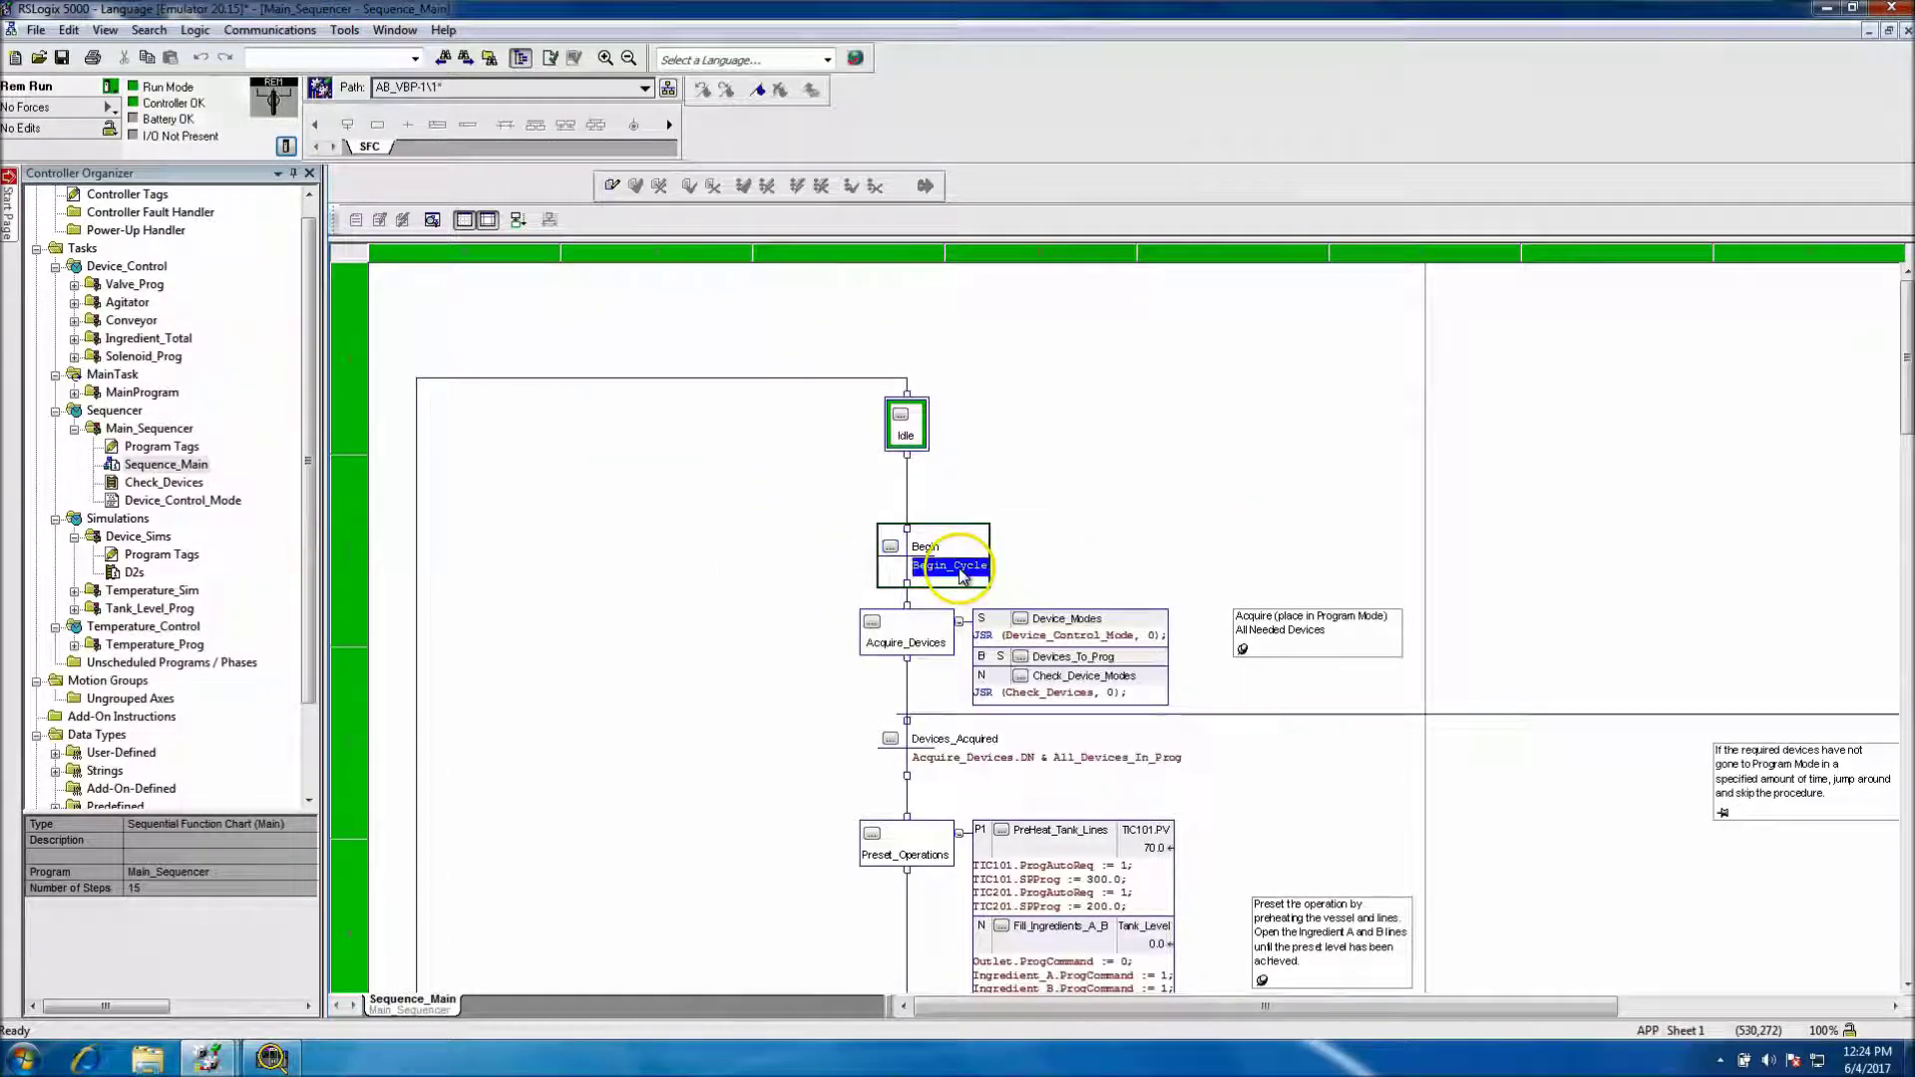
{"action": "right_click", "coordinate": [962, 577]}
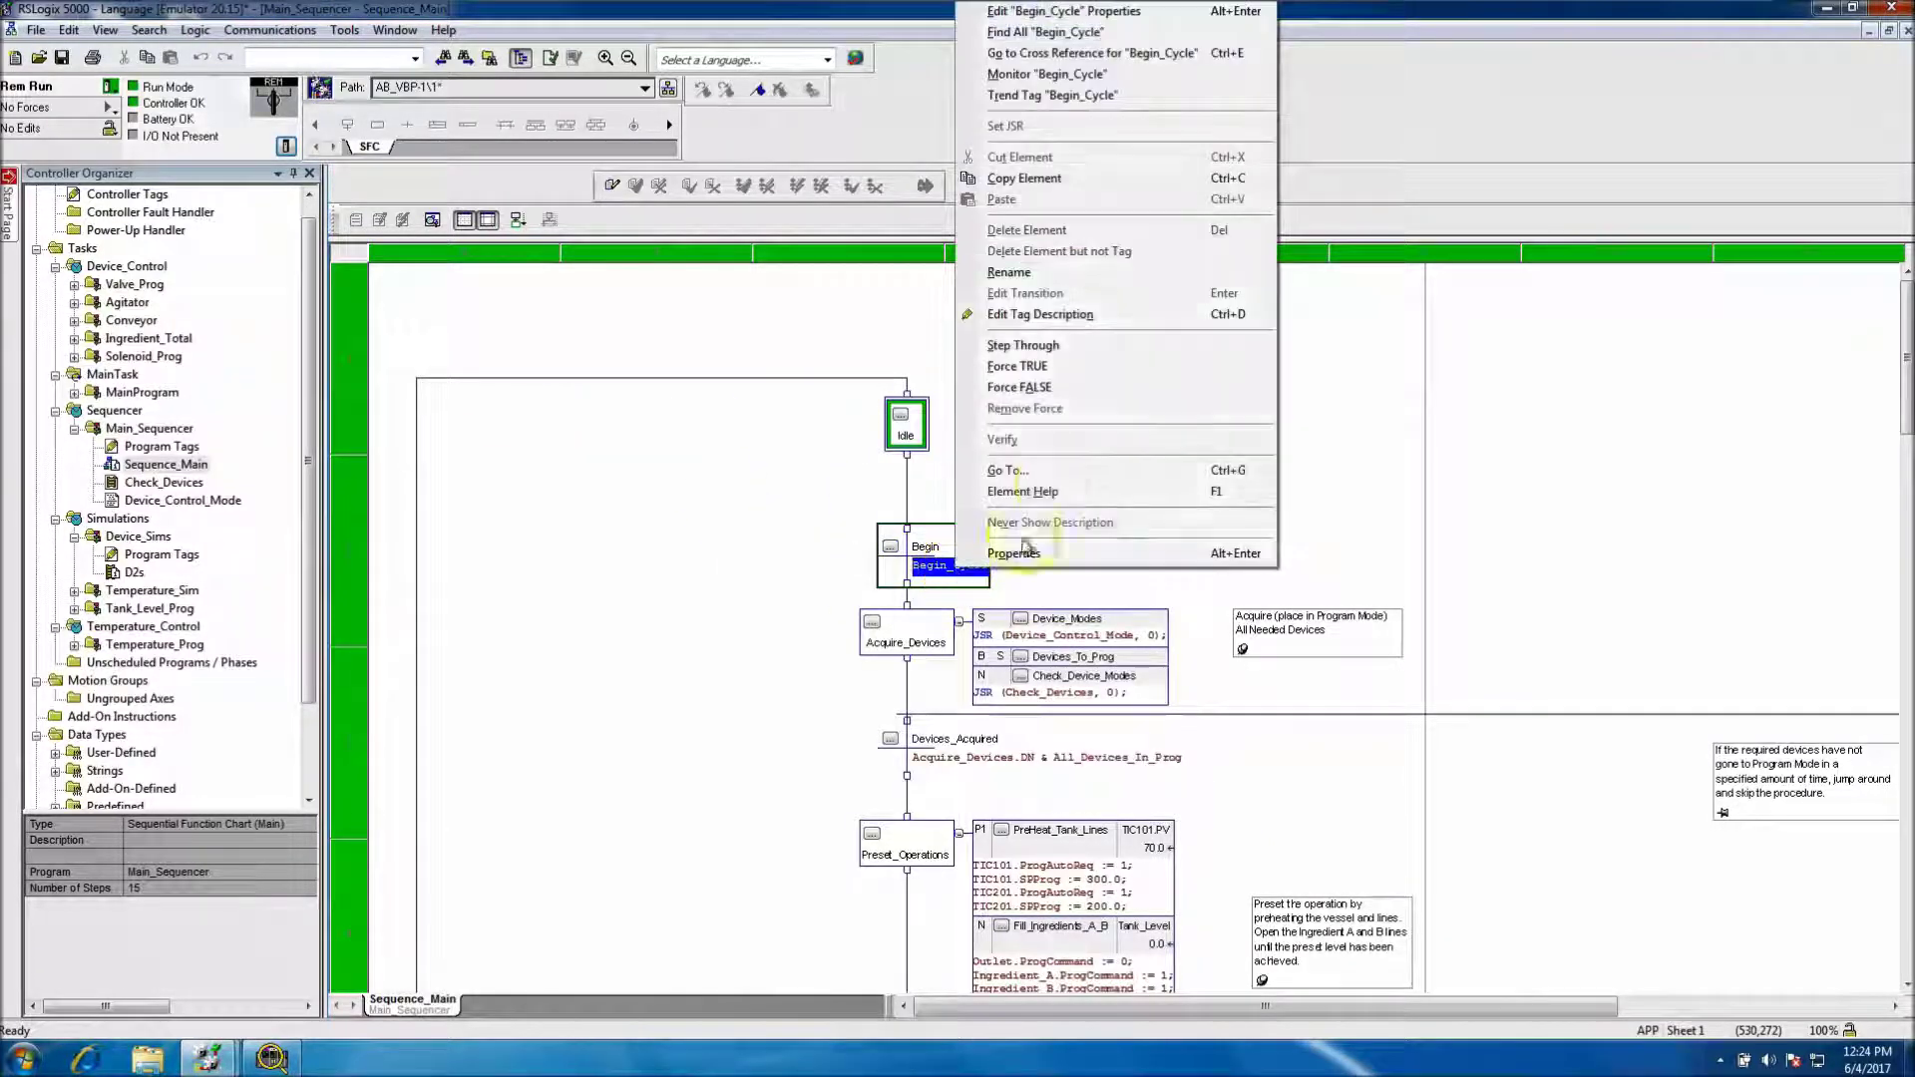
Step: Monitor Begin_Cycle, set its value to 1, and reopen the running Sequence_Main chart
{"action": "left_click", "coordinate": [1047, 75]}
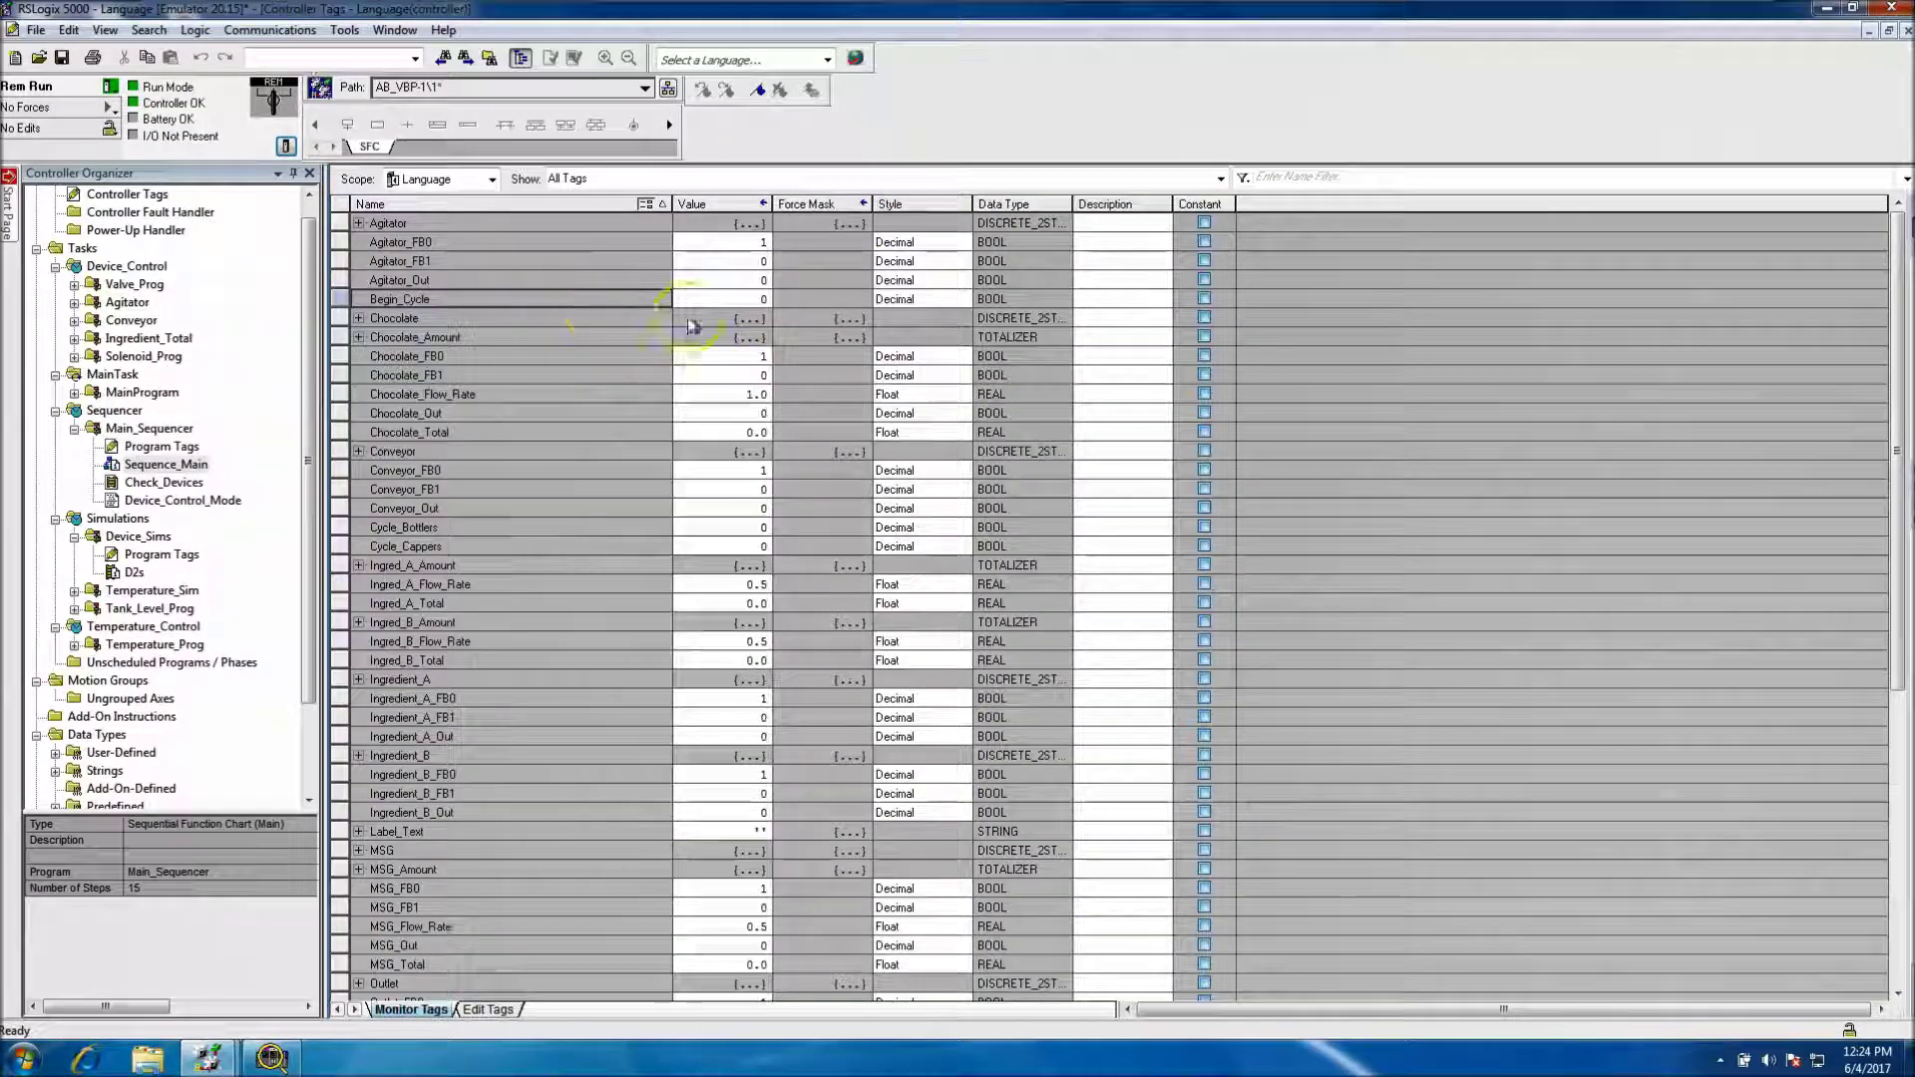
{"action": "left_click", "coordinate": [765, 301]}
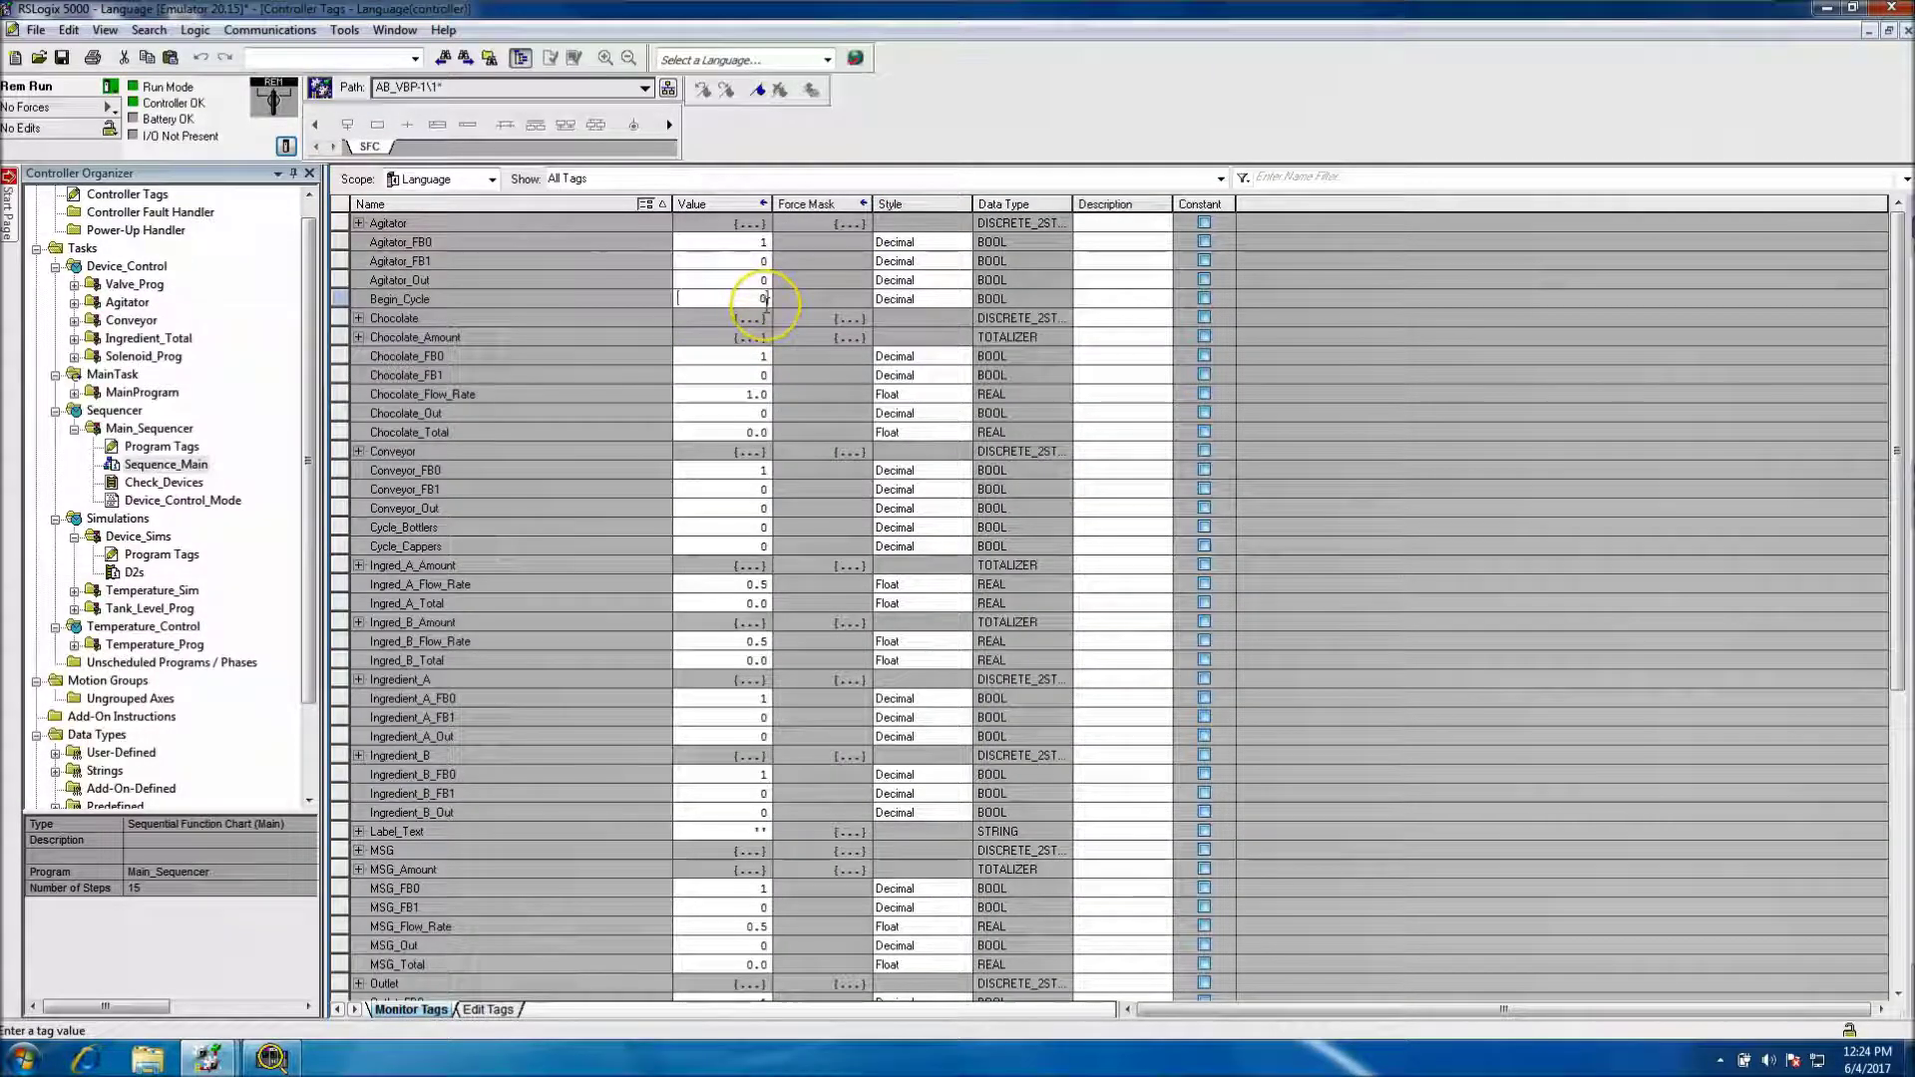
{"action": "key", "text": "Return"}
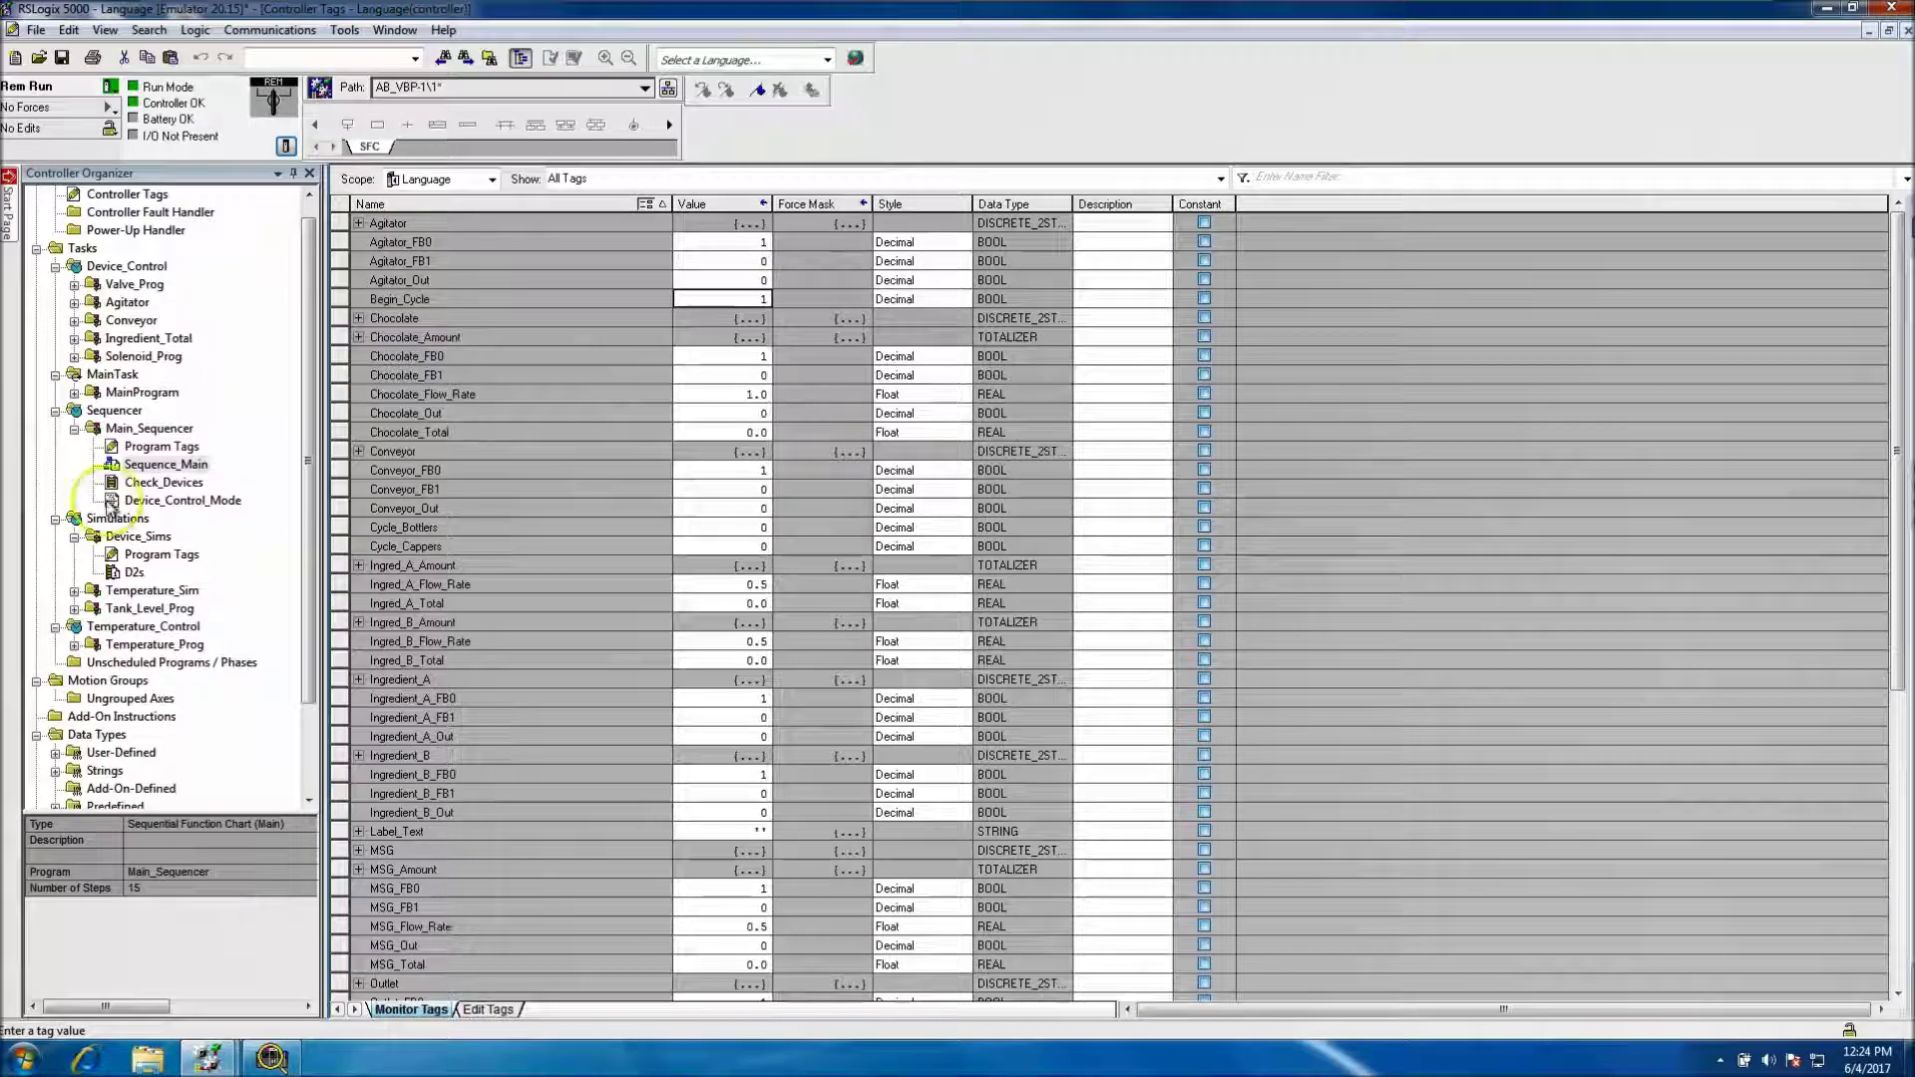
{"action": "double_click", "coordinate": [152, 465]}
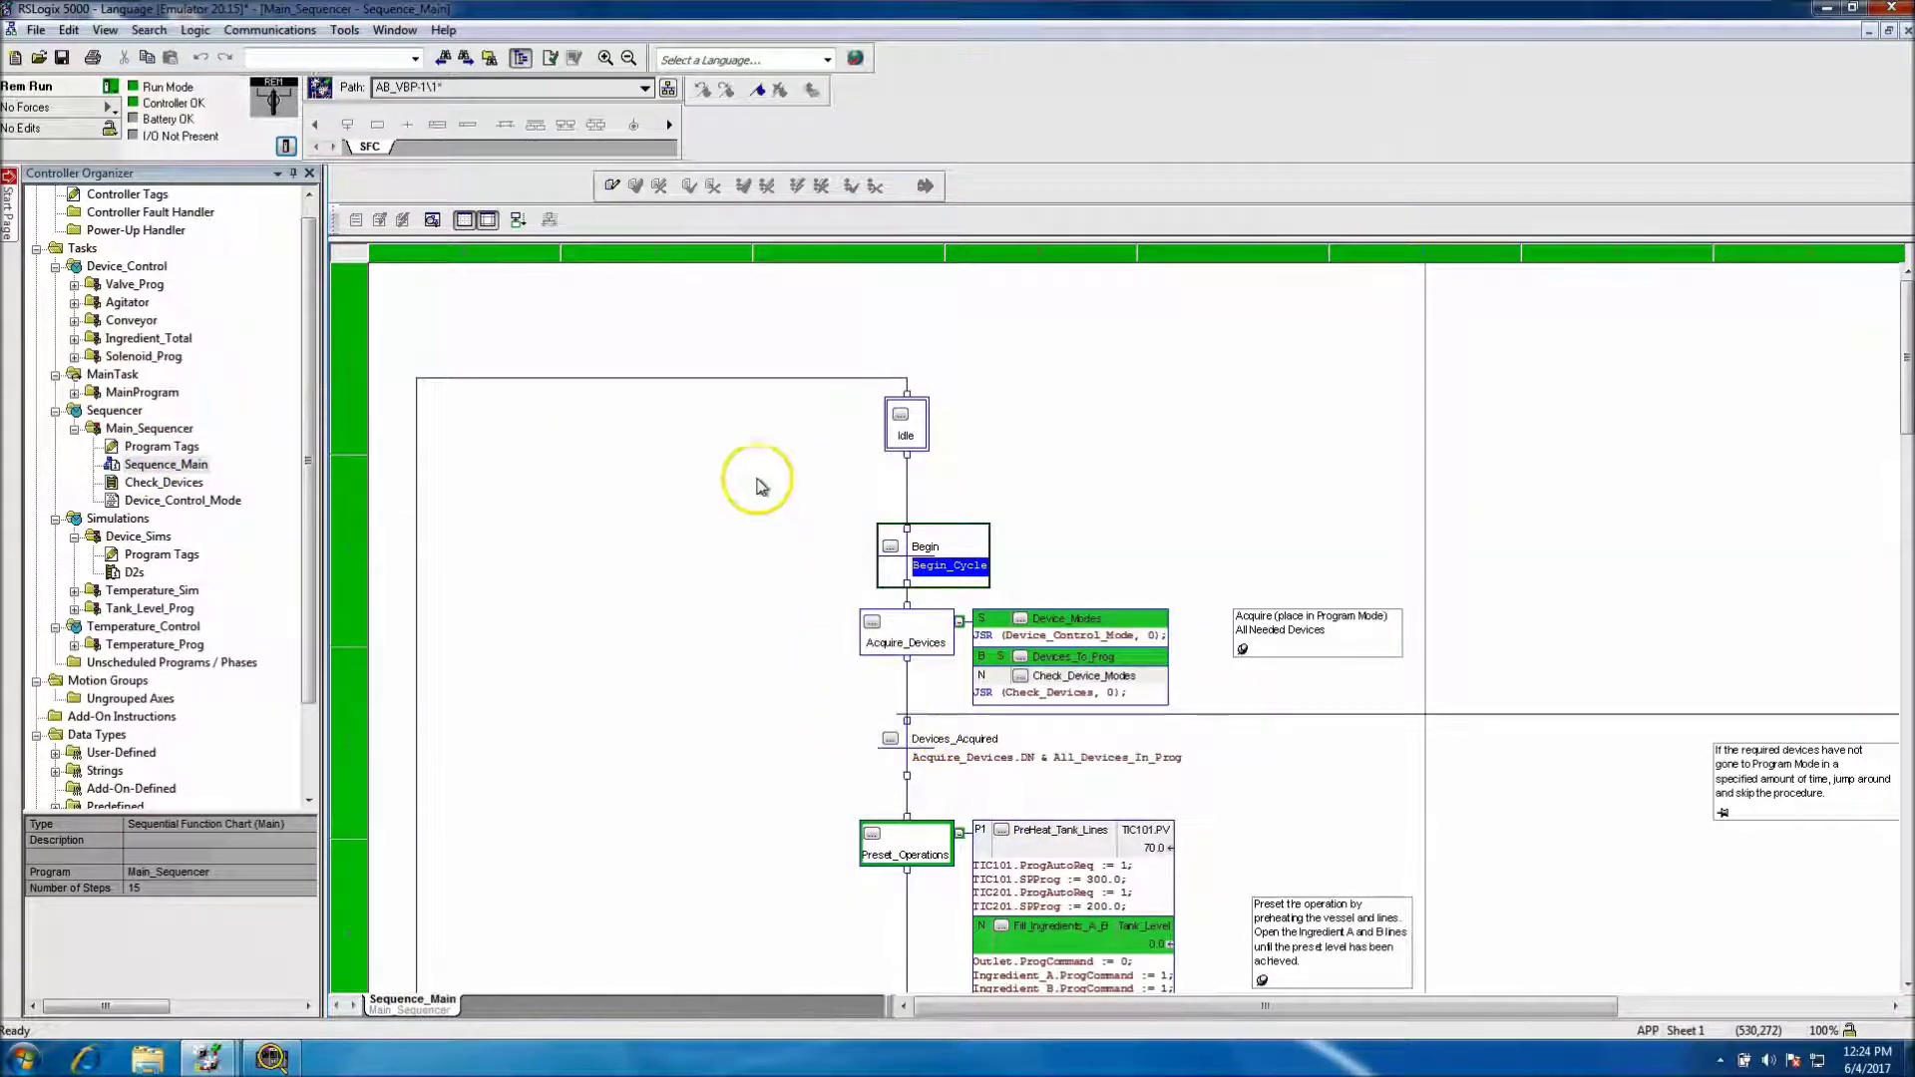
Step: Zoom the Sequence_Main chart out to 80%, then back in to 100%
{"action": "left_click", "coordinate": [628, 57]}
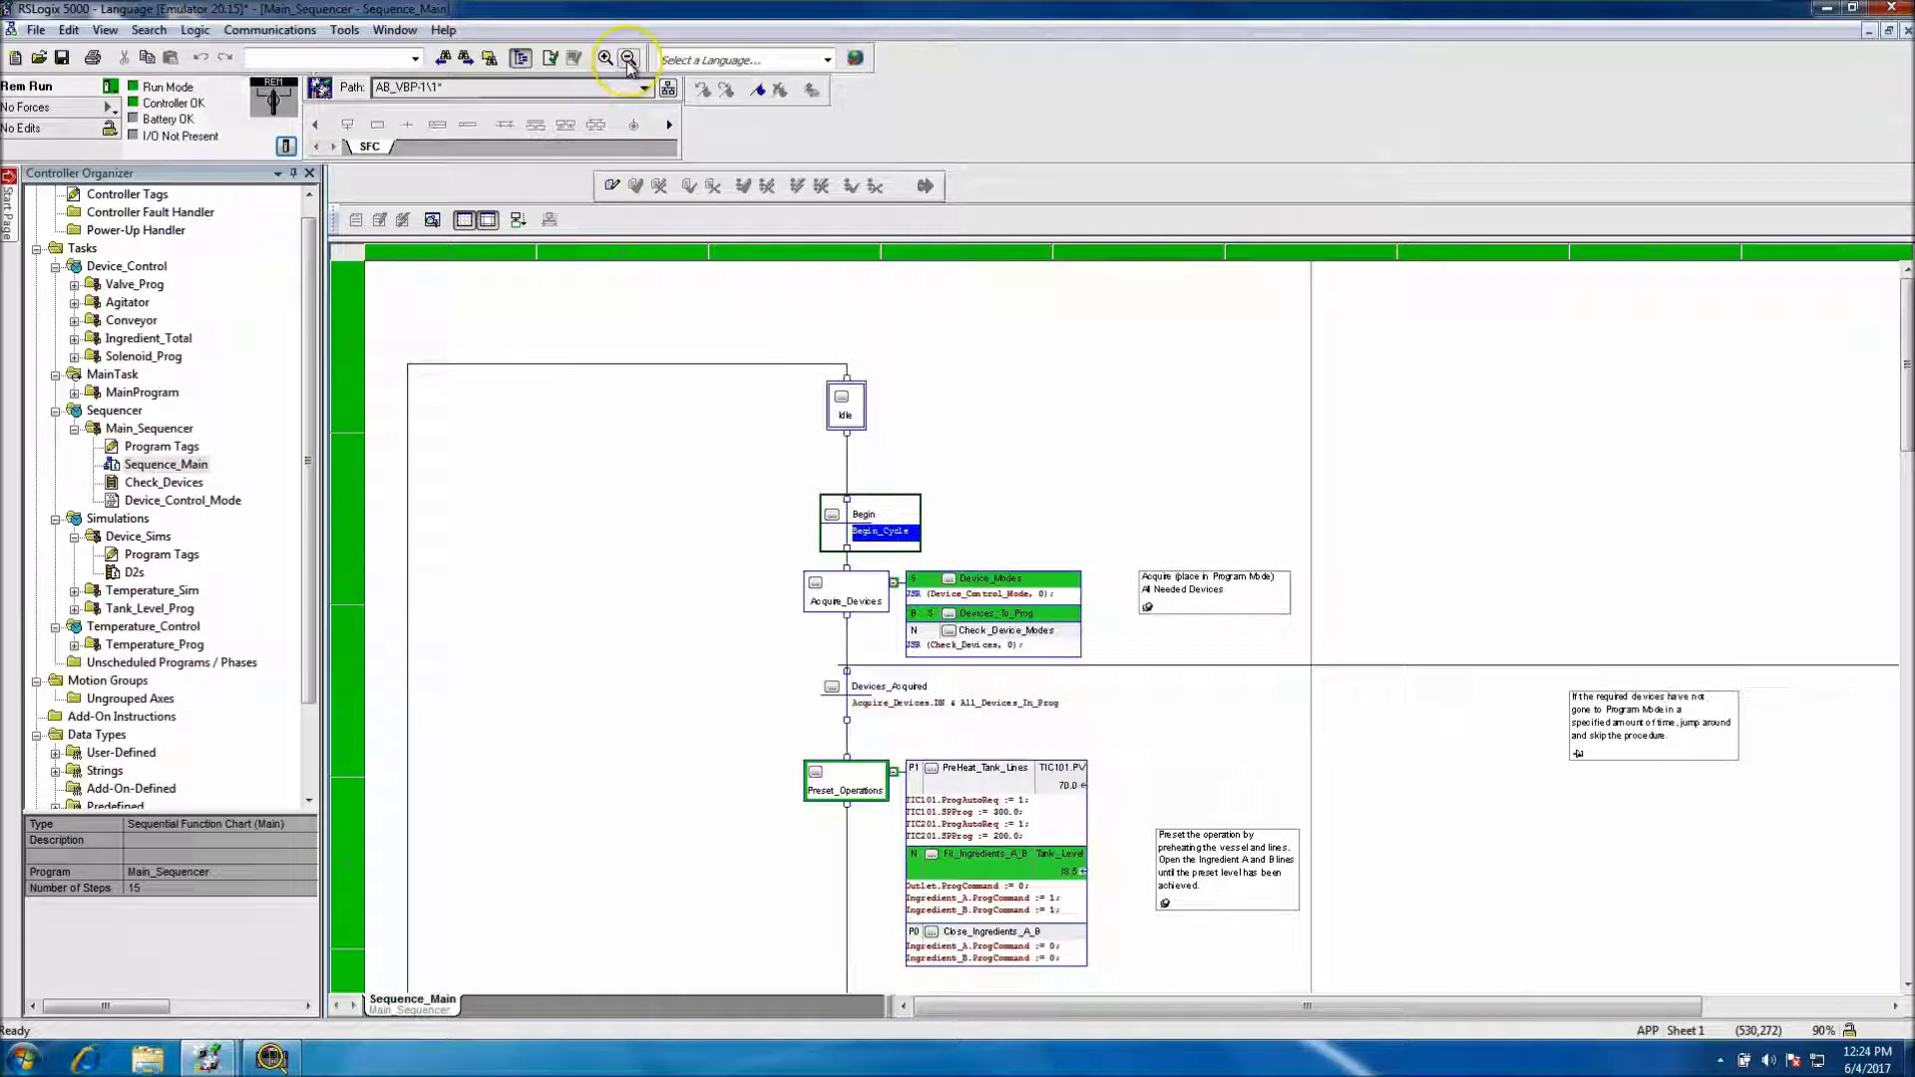
{"action": "left_click", "coordinate": [628, 57]}
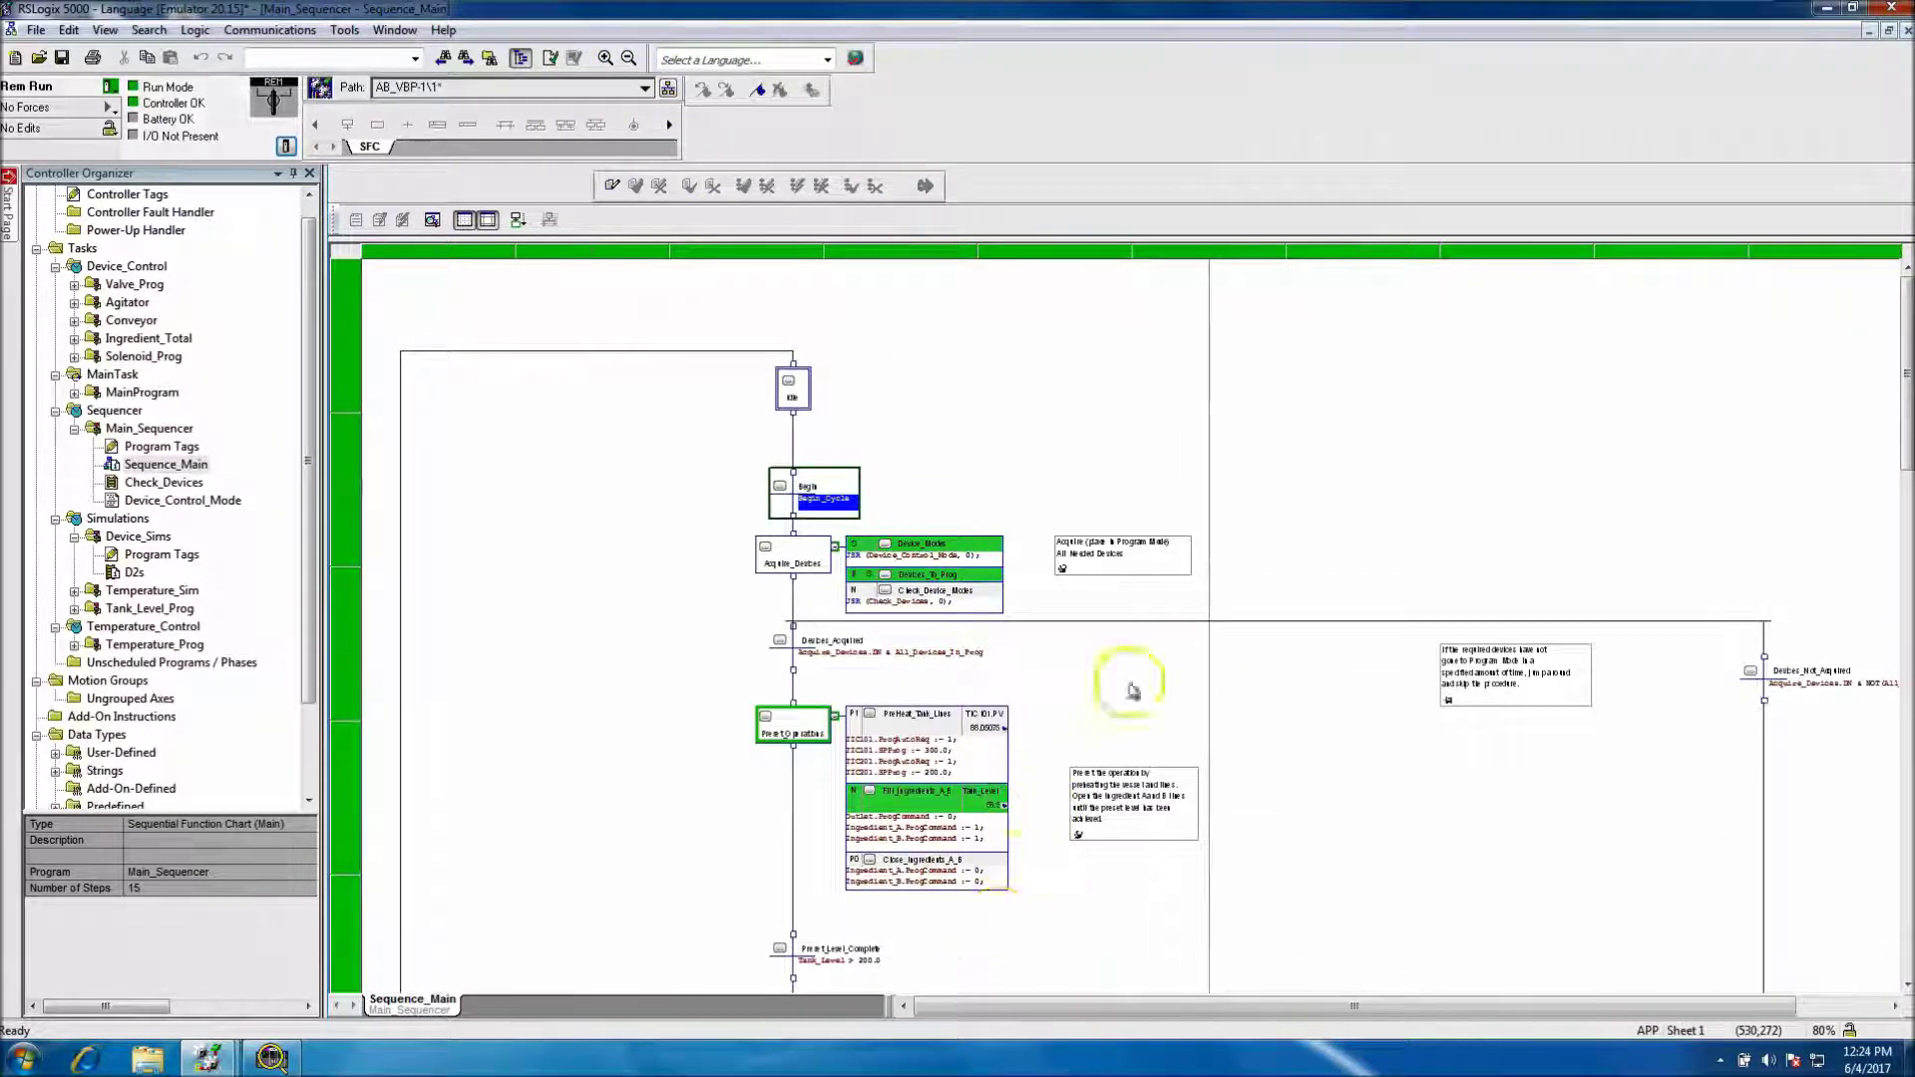
{"action": "scroll", "coordinate": [1137, 663], "scroll_direction": "down", "scroll_amount": 3}
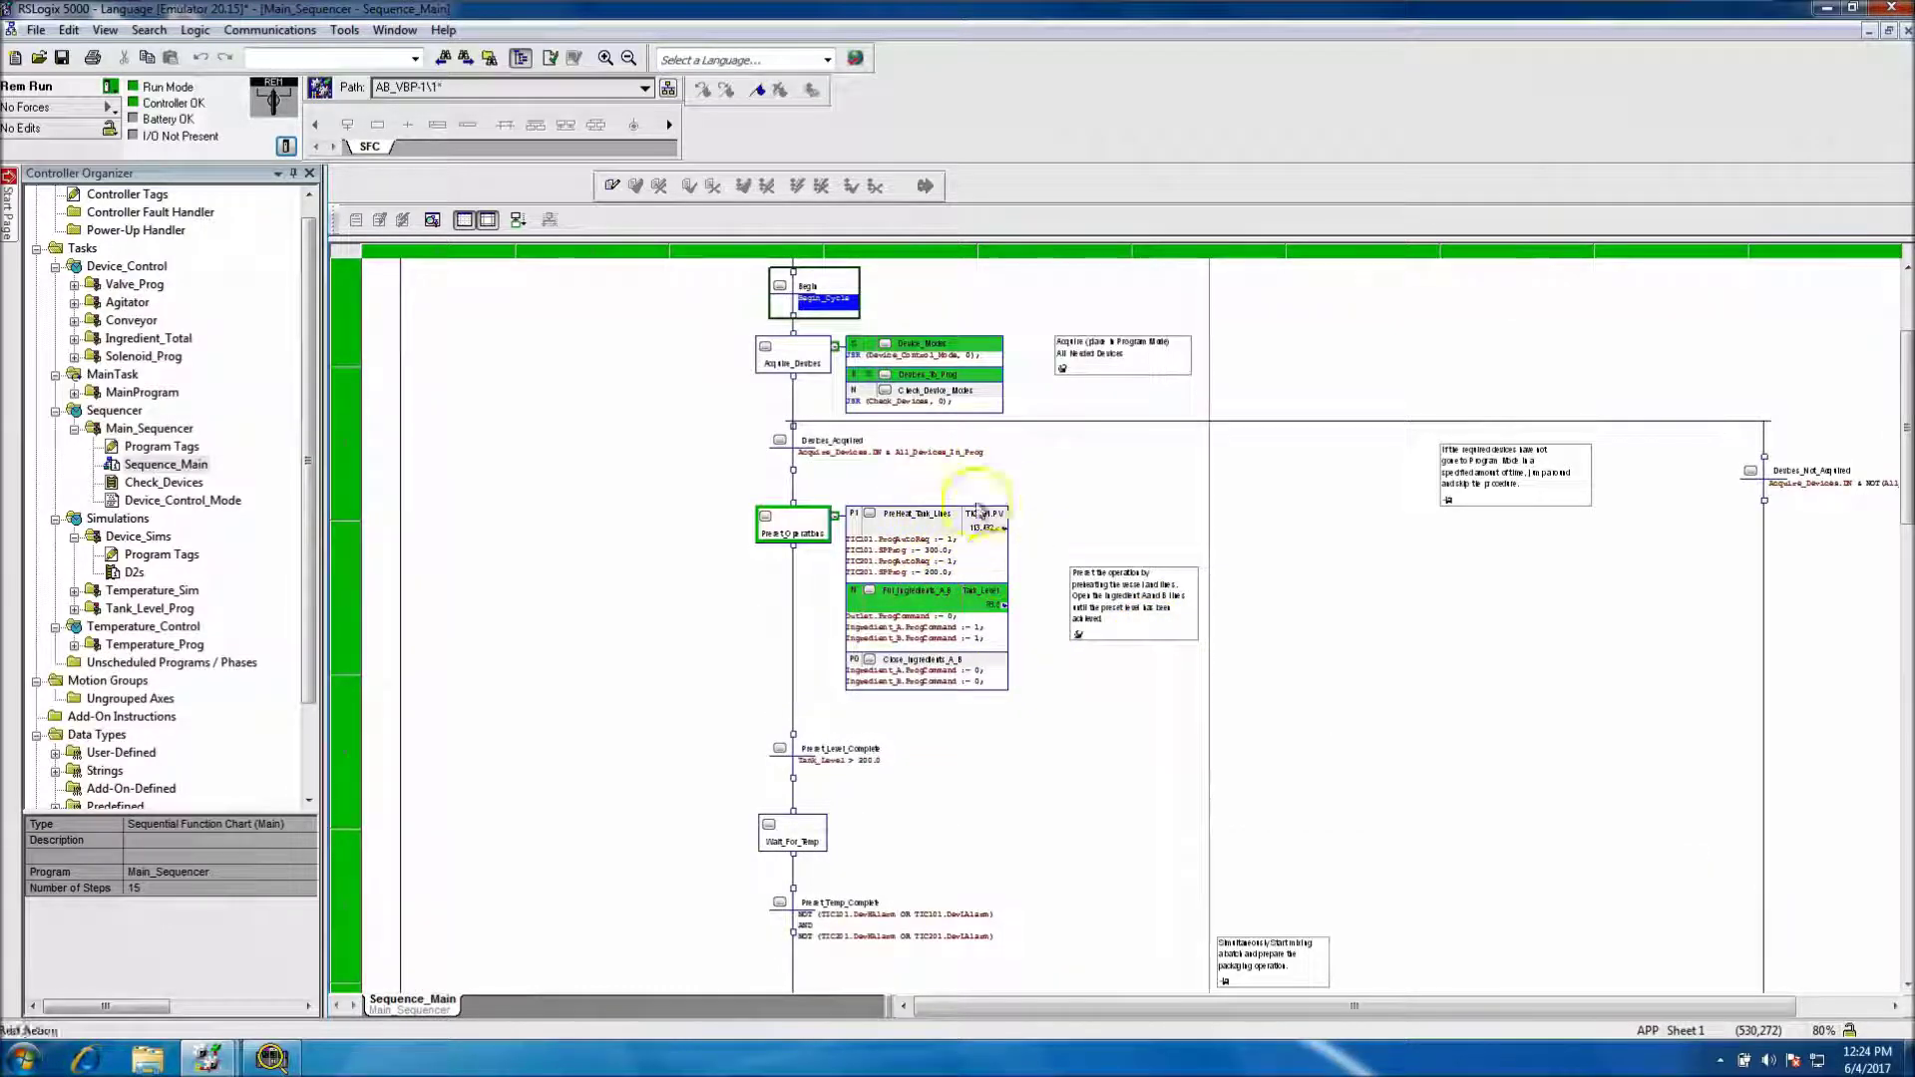
{"action": "left_click", "coordinate": [604, 57]}
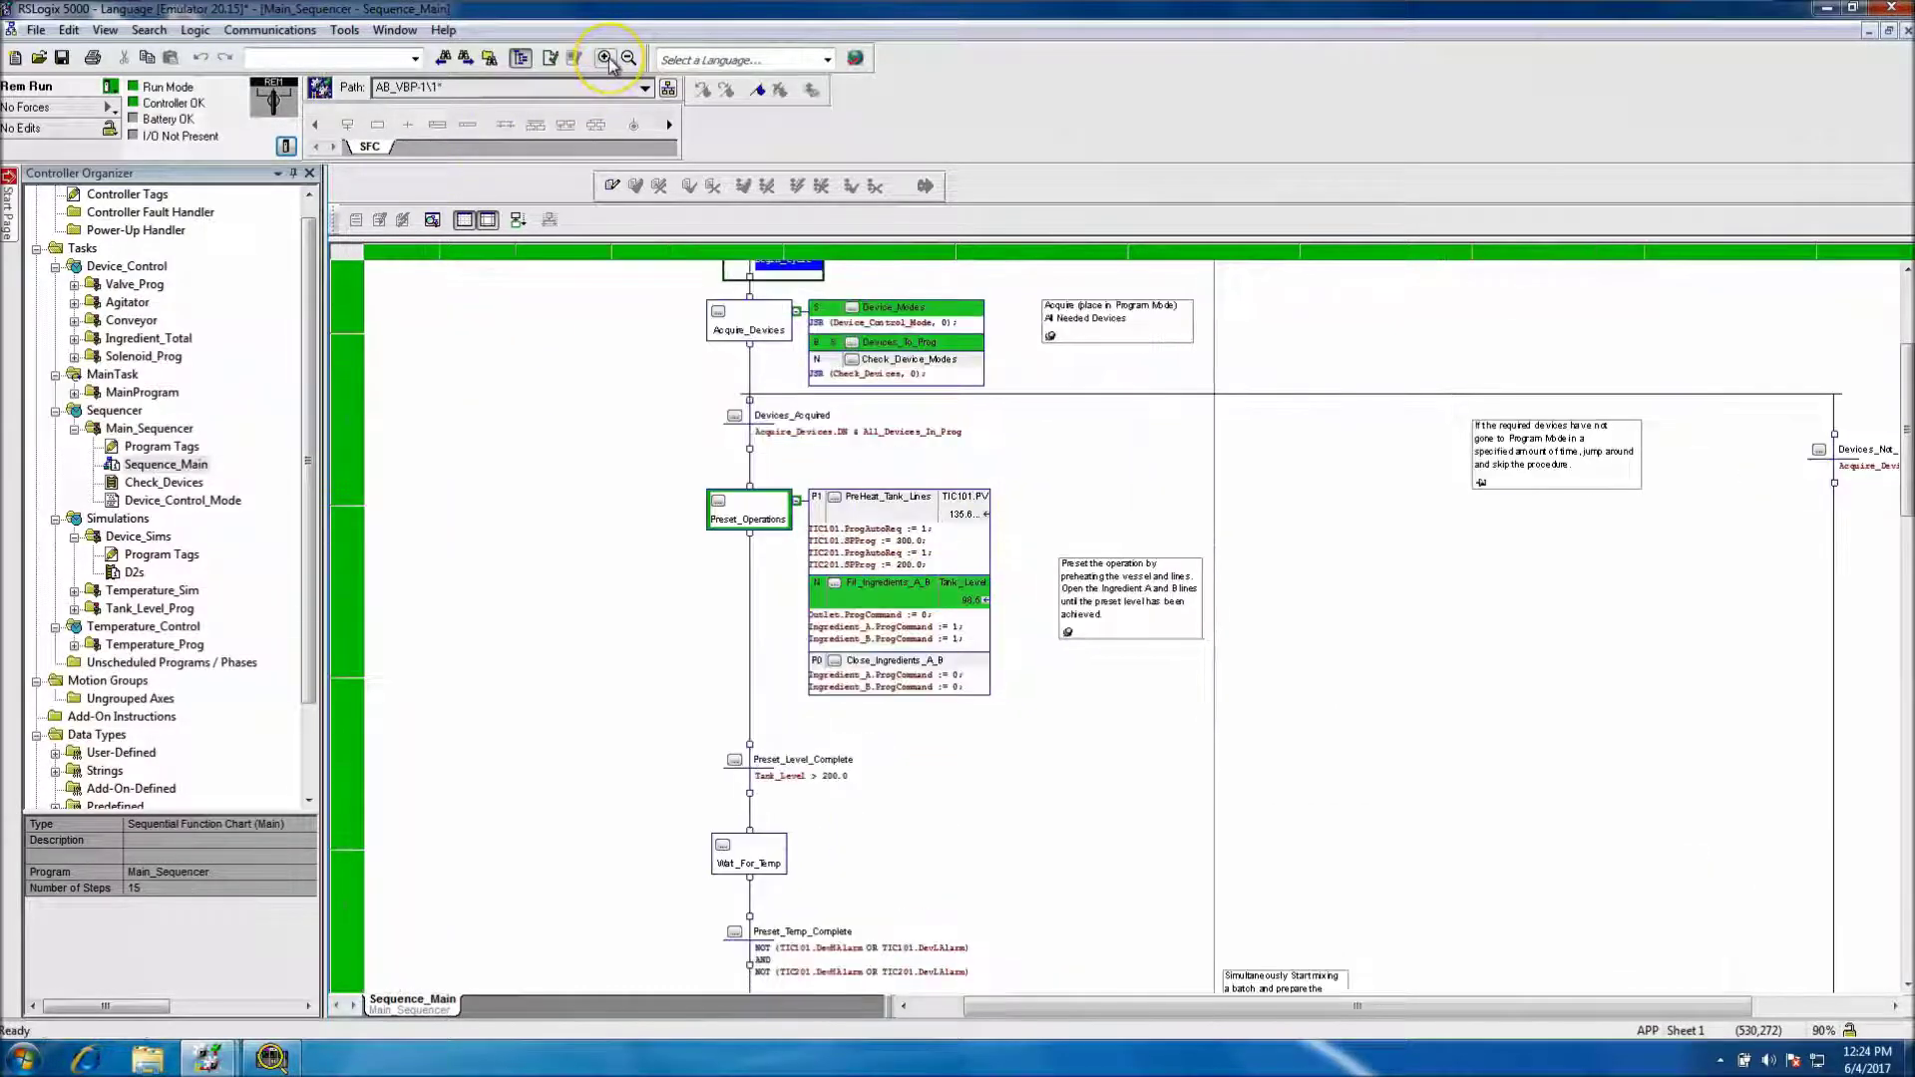
{"action": "left_click", "coordinate": [604, 57]}
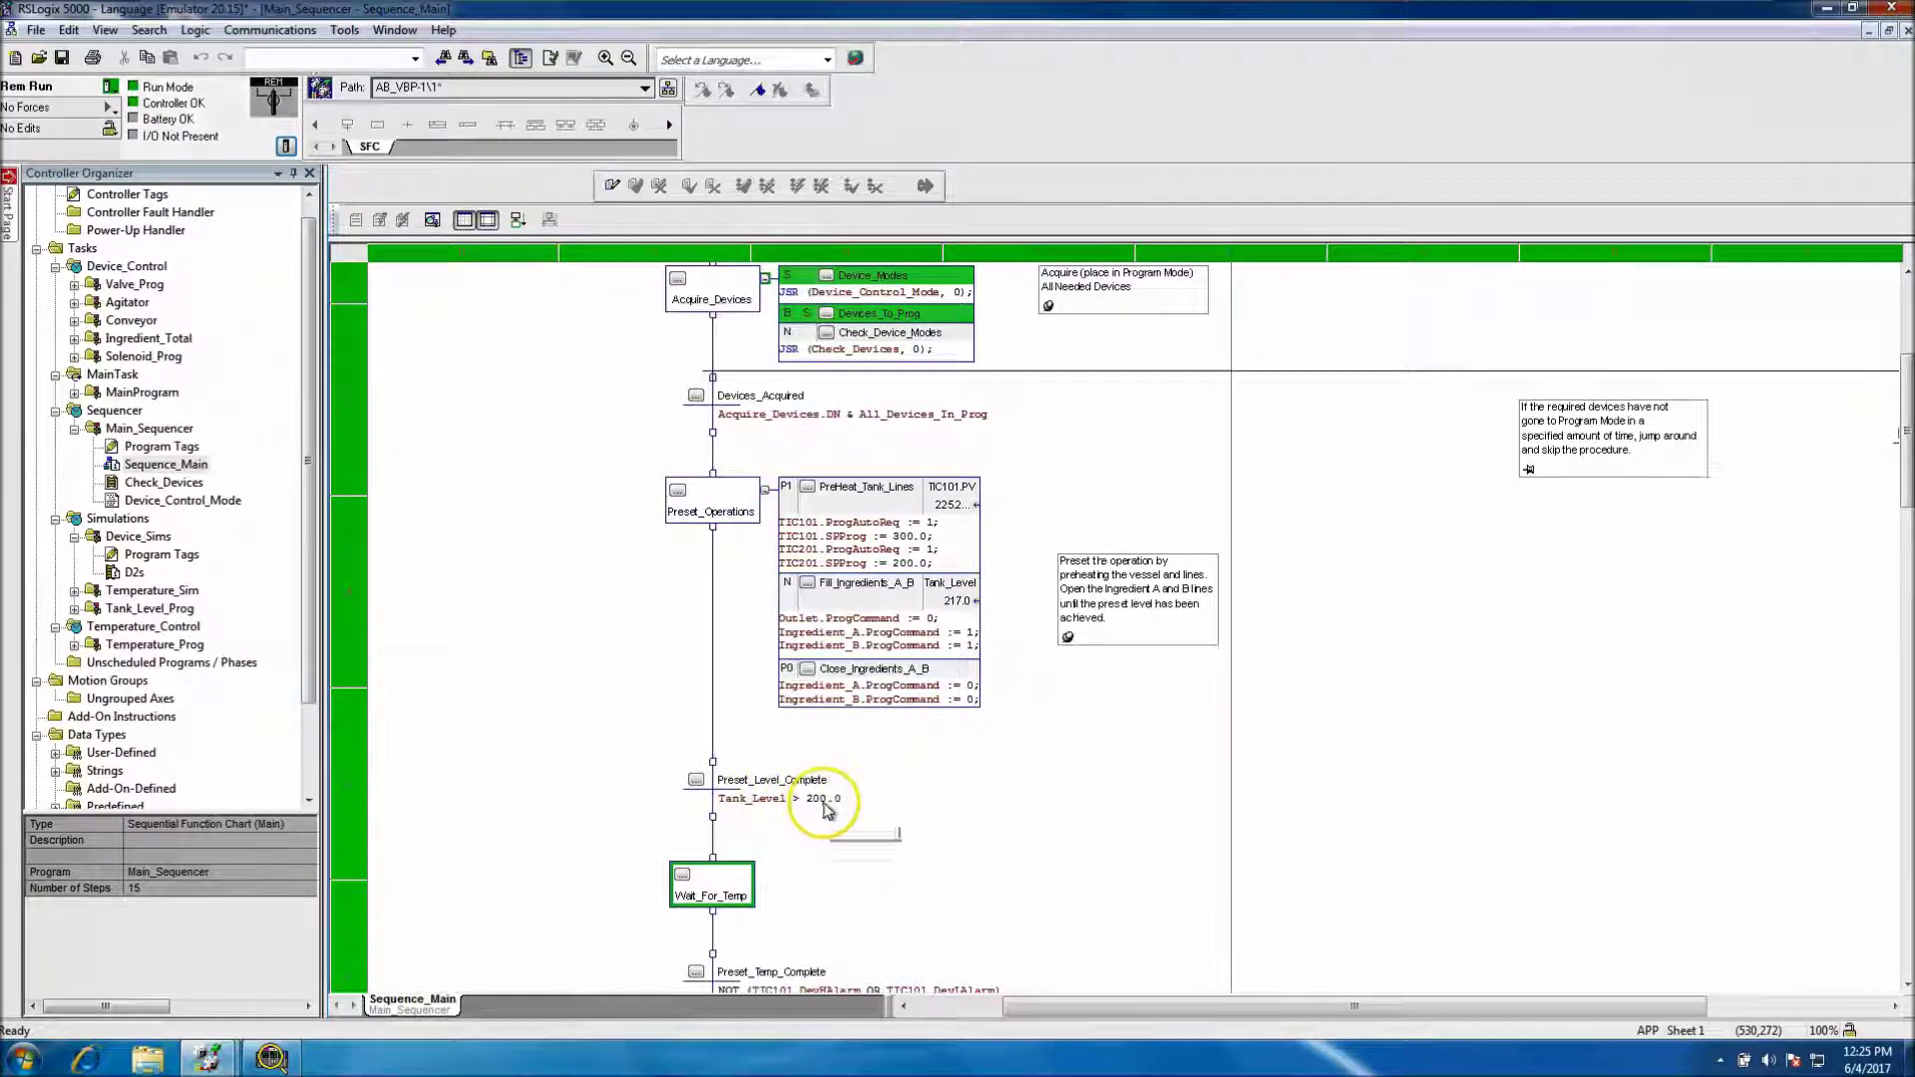
Step: Scroll to the Wait_For_Temp step and review its timer in Step Properties
{"action": "scroll", "coordinate": [824, 818], "scroll_direction": "down", "scroll_amount": 3}
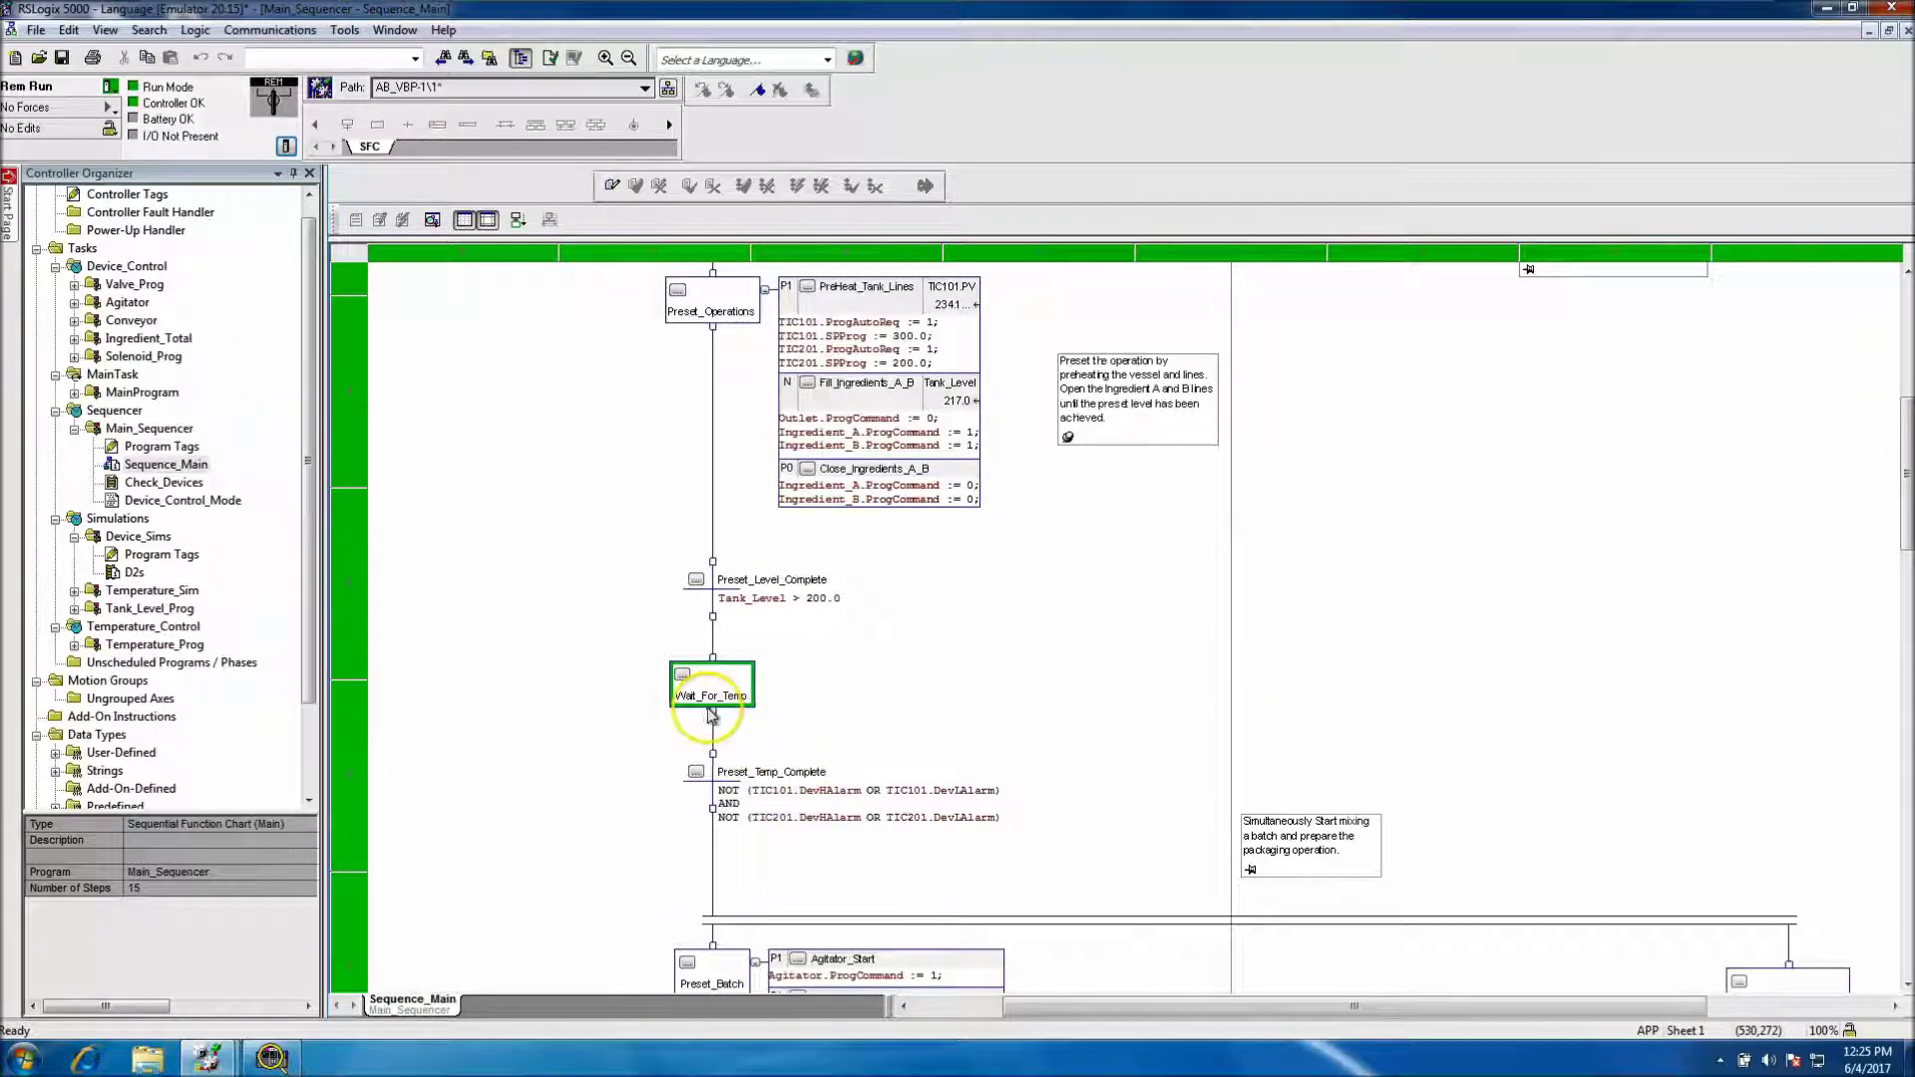
{"action": "mouse_move", "coordinate": [810, 798]}
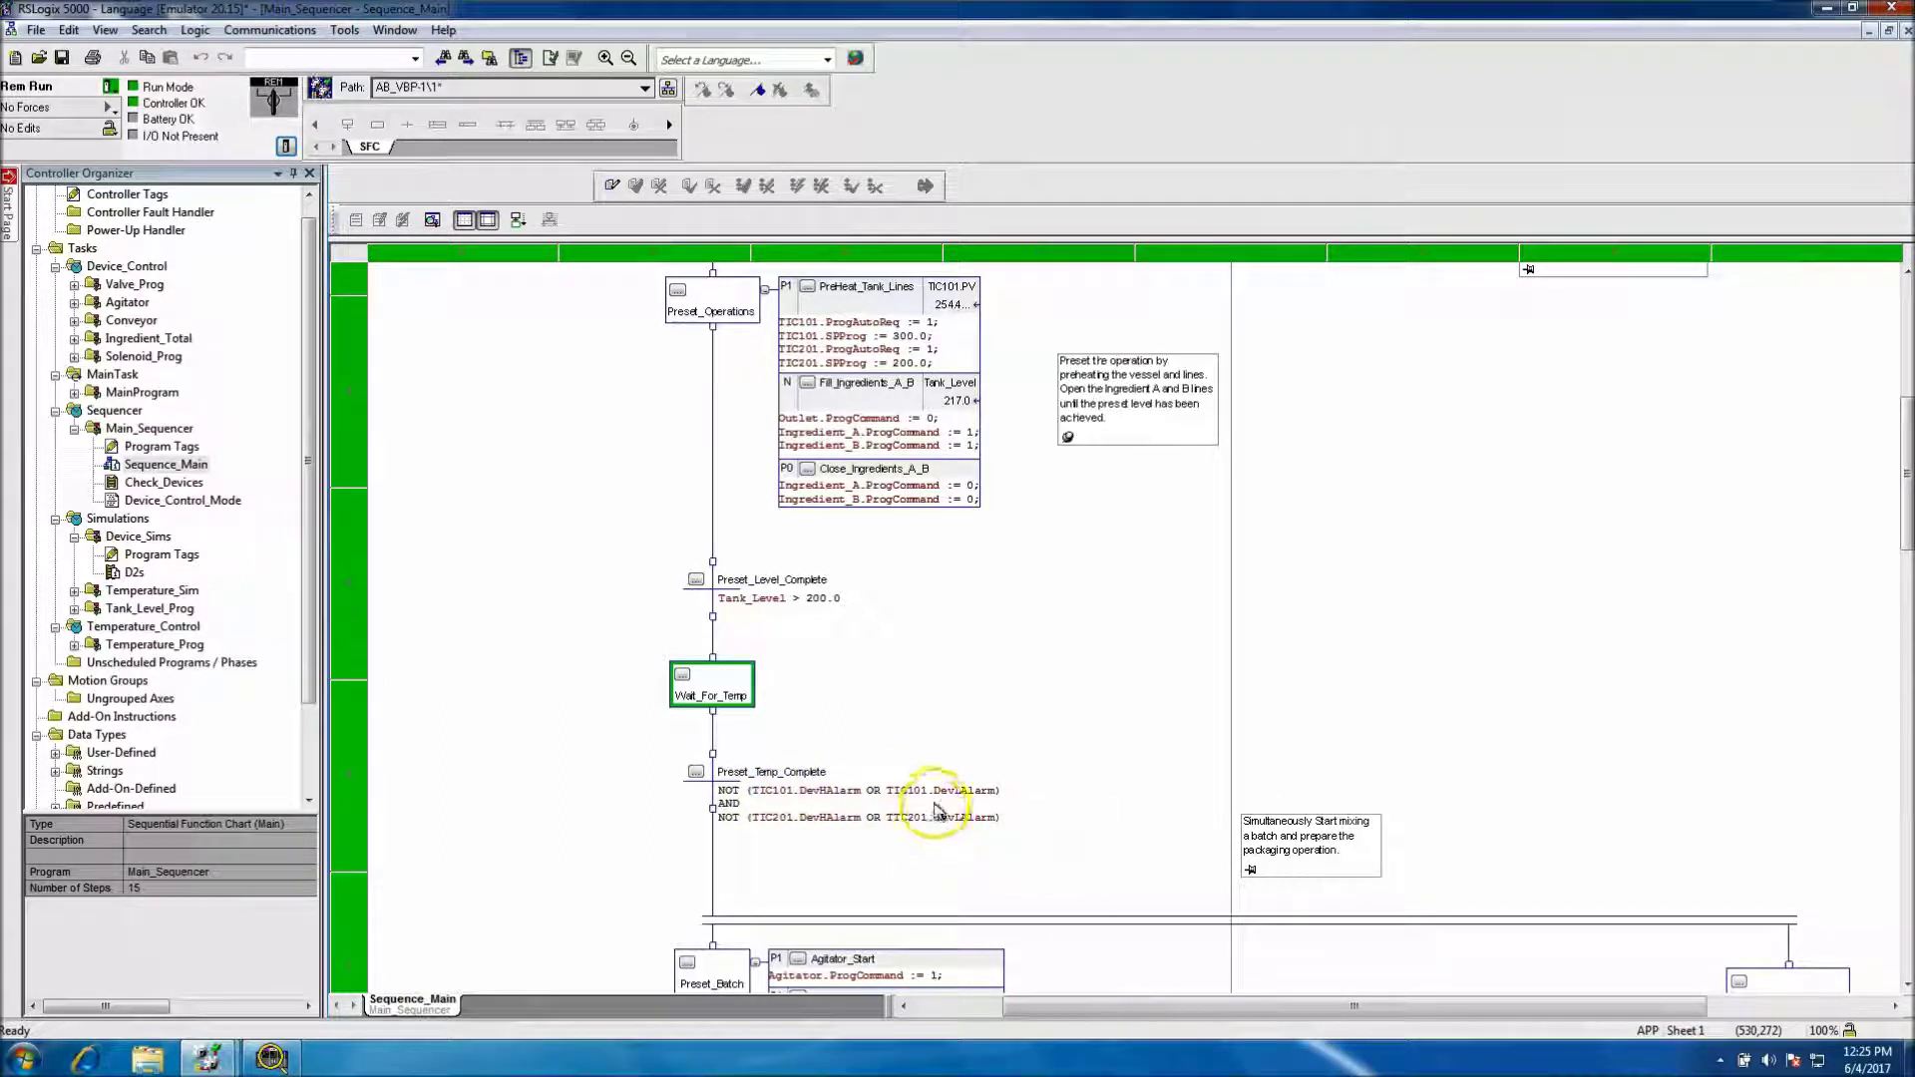
{"action": "scroll", "coordinate": [863, 765], "scroll_direction": "down", "scroll_amount": 2}
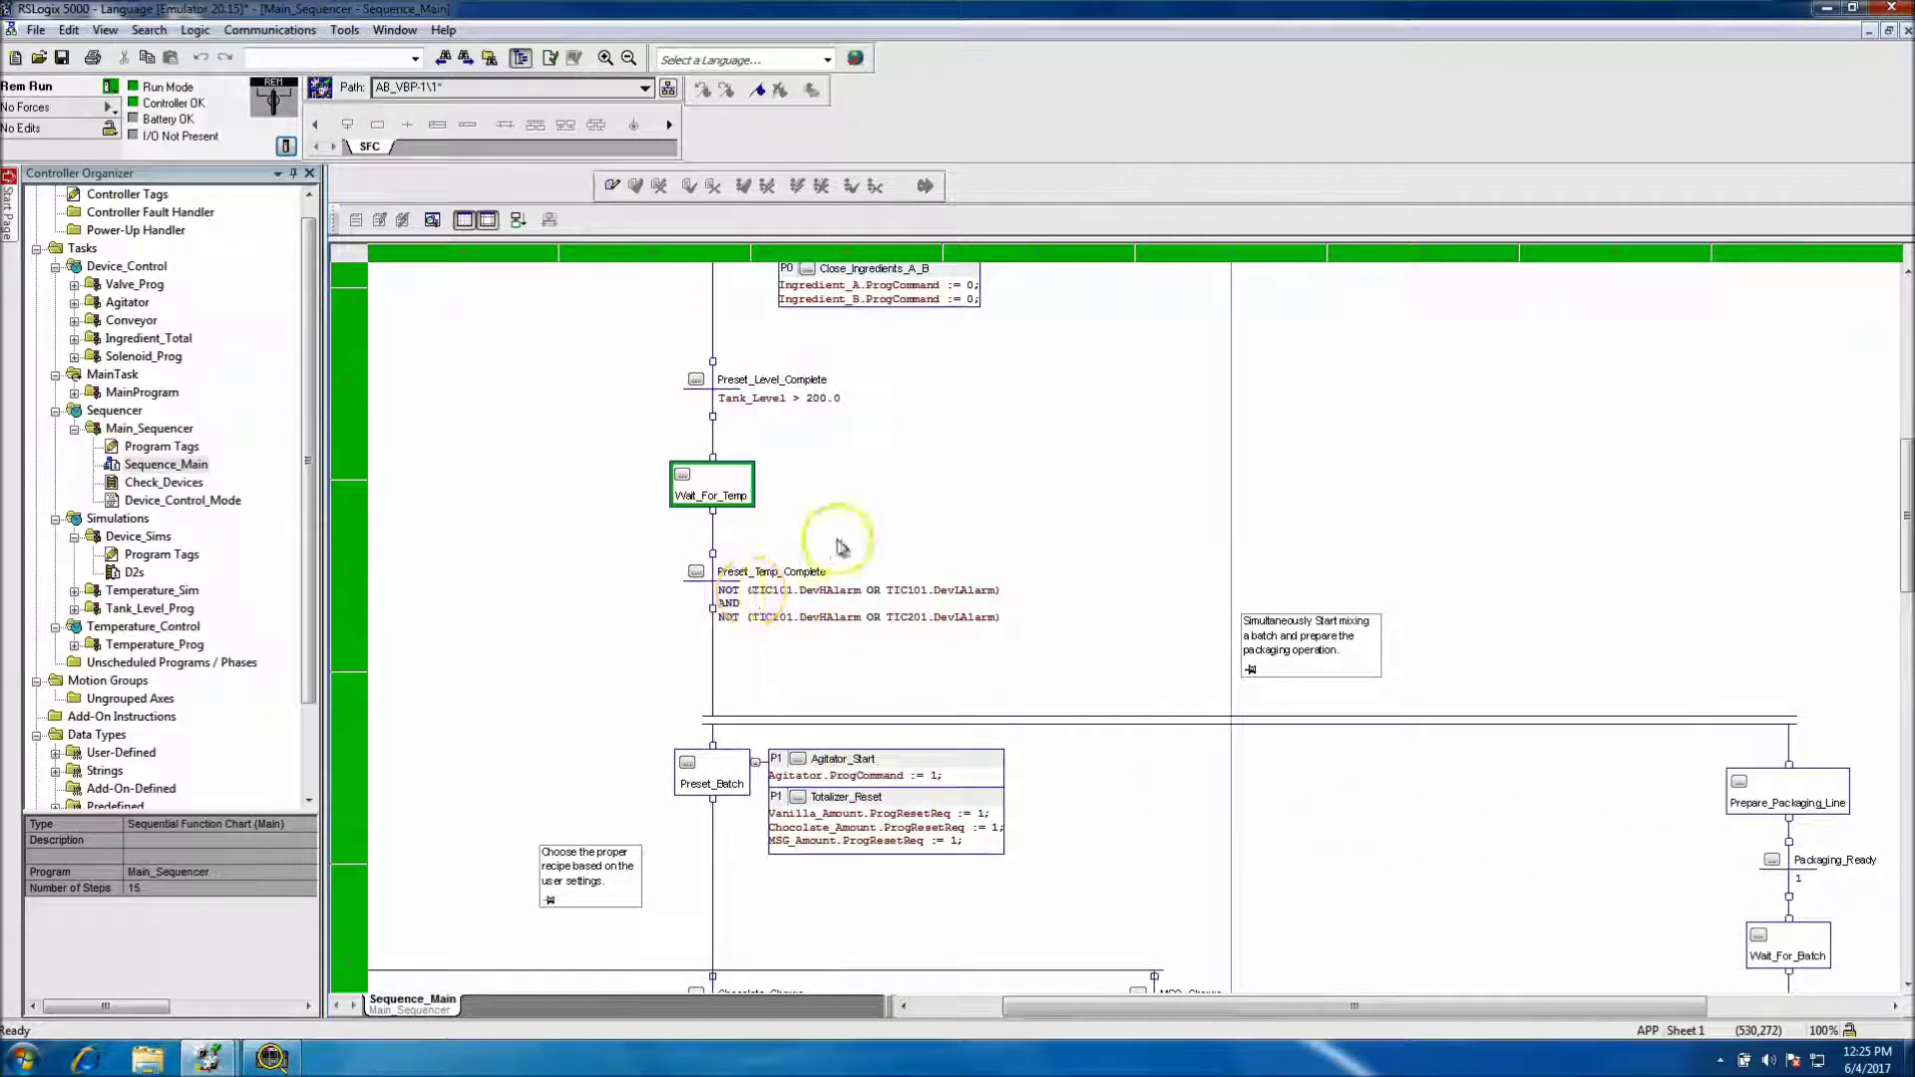
{"action": "scroll", "coordinate": [842, 545], "scroll_direction": "up", "scroll_amount": 4}
{"action": "scroll", "coordinate": [843, 545], "scroll_direction": "up", "scroll_amount": 2}
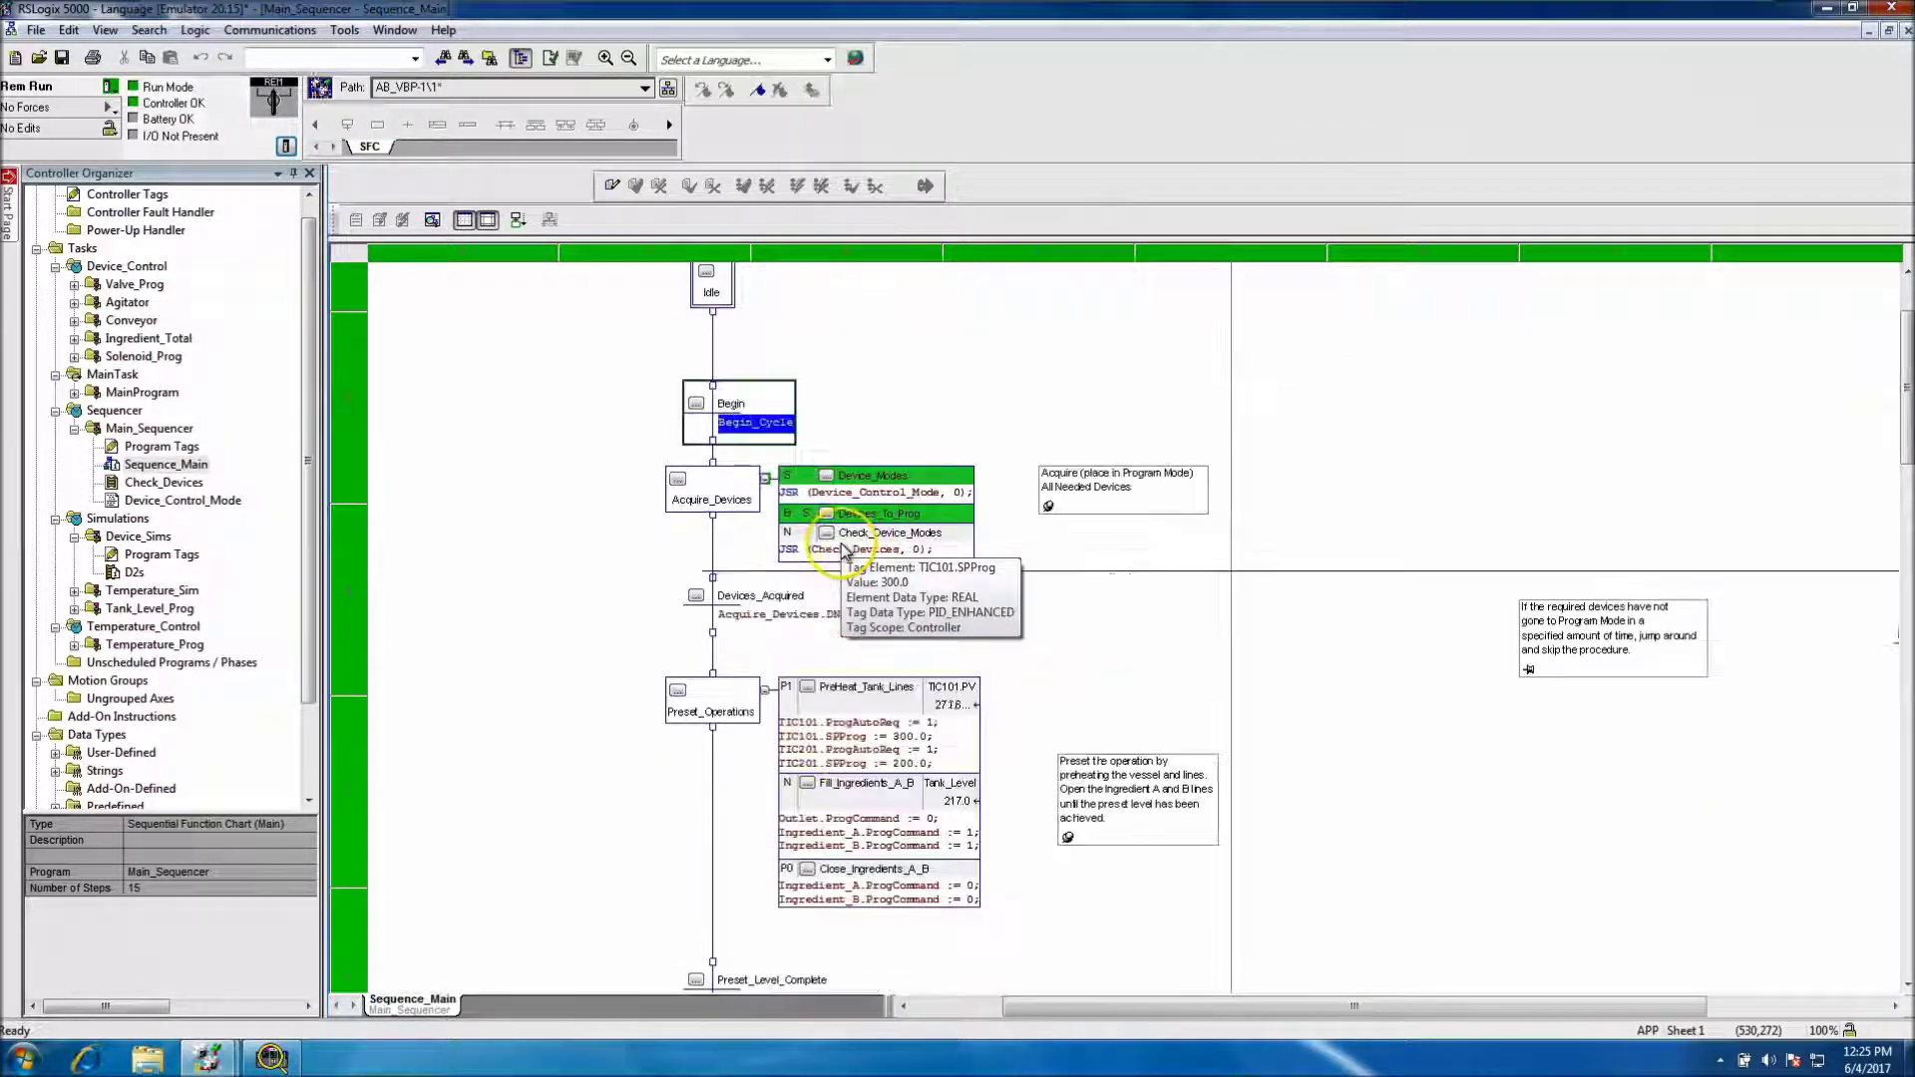
{"action": "scroll", "coordinate": [840, 553], "scroll_direction": "down", "scroll_amount": 4}
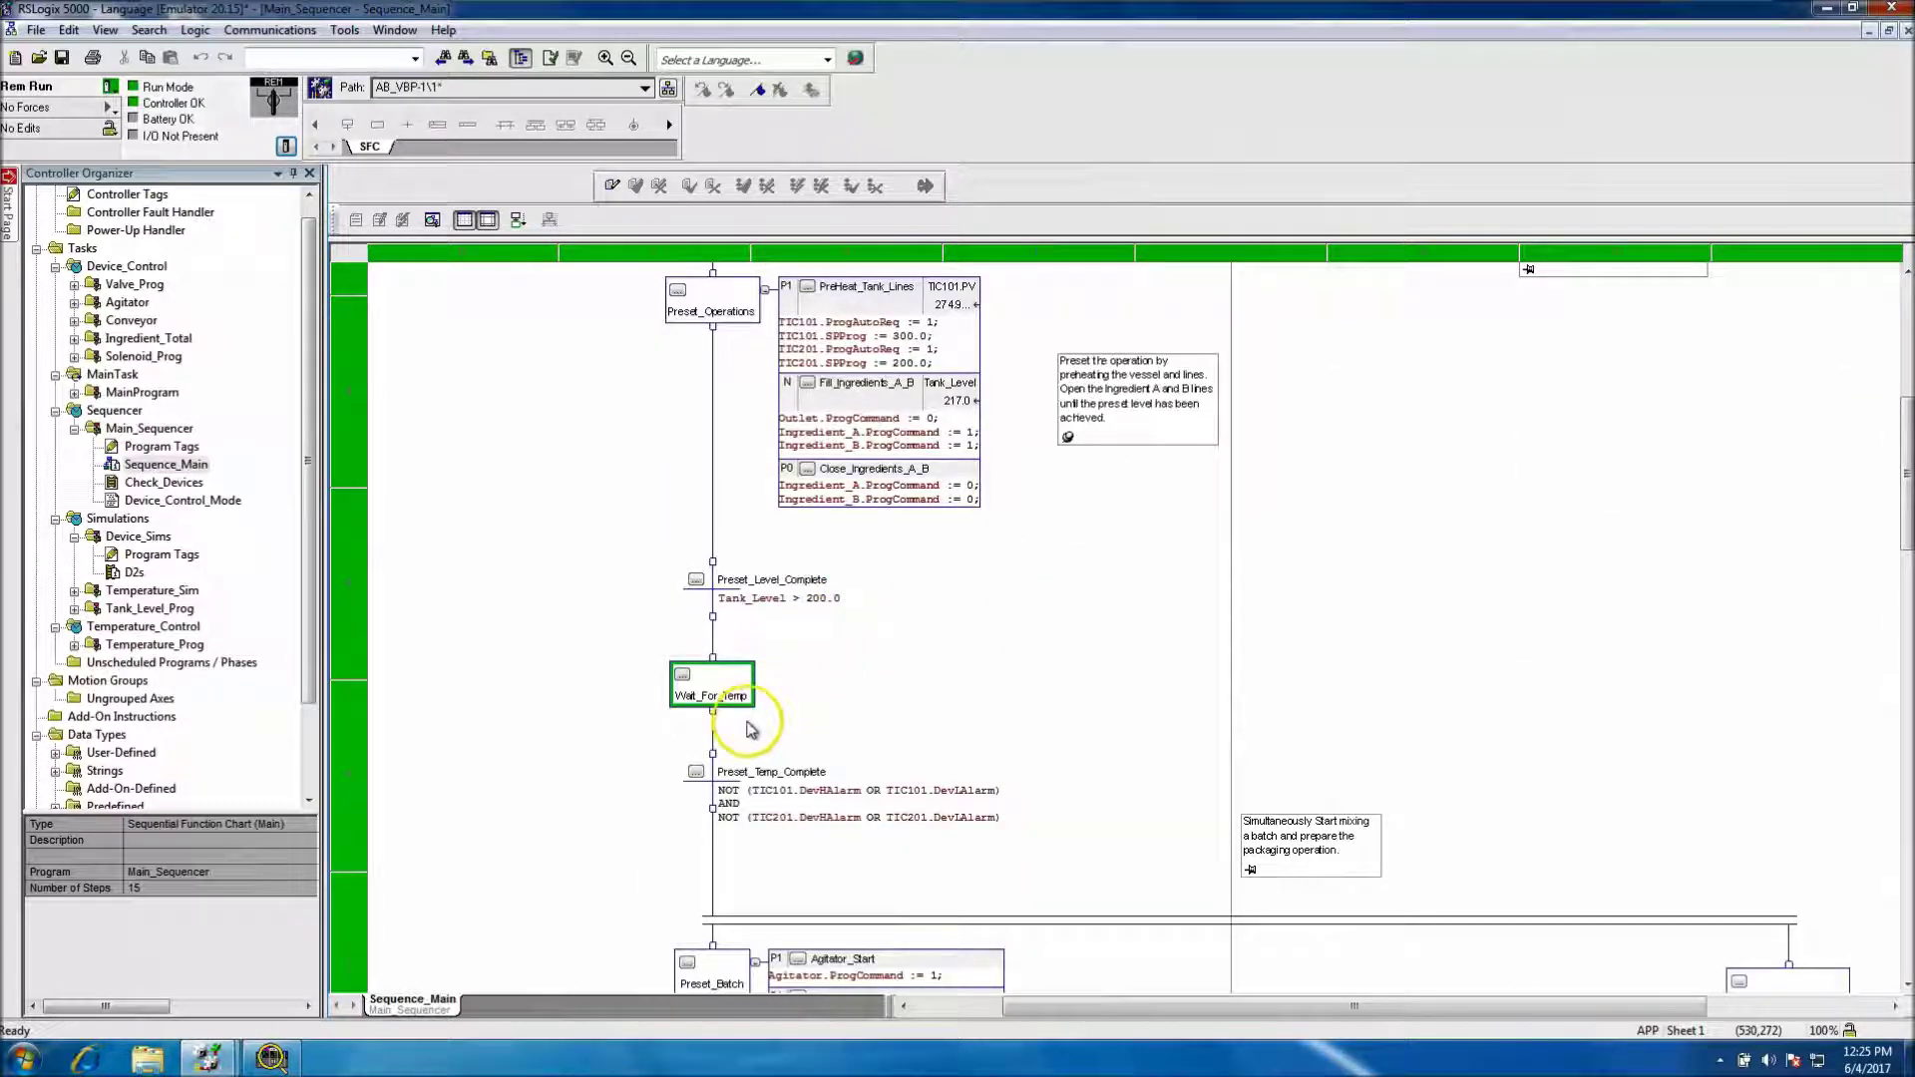
{"action": "left_click", "coordinate": [682, 676]}
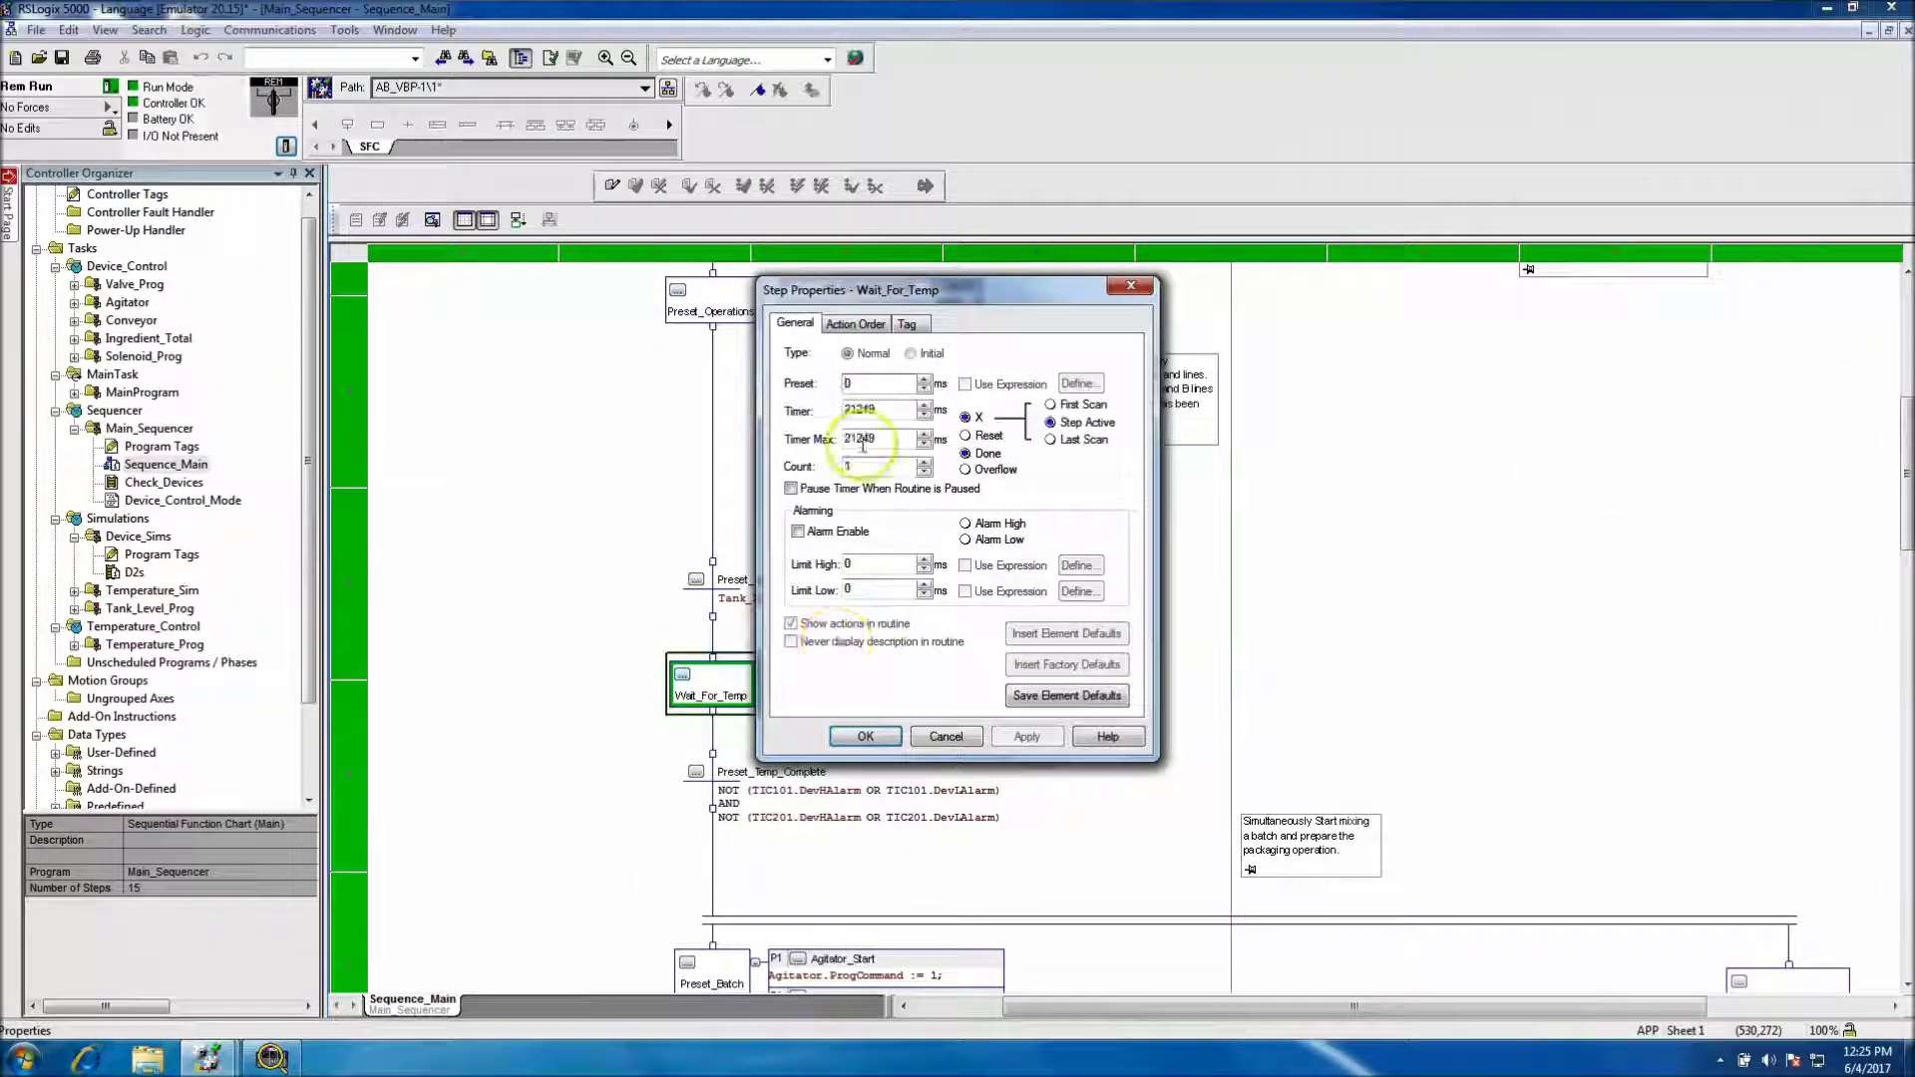
{"action": "left_click", "coordinate": [938, 739]}
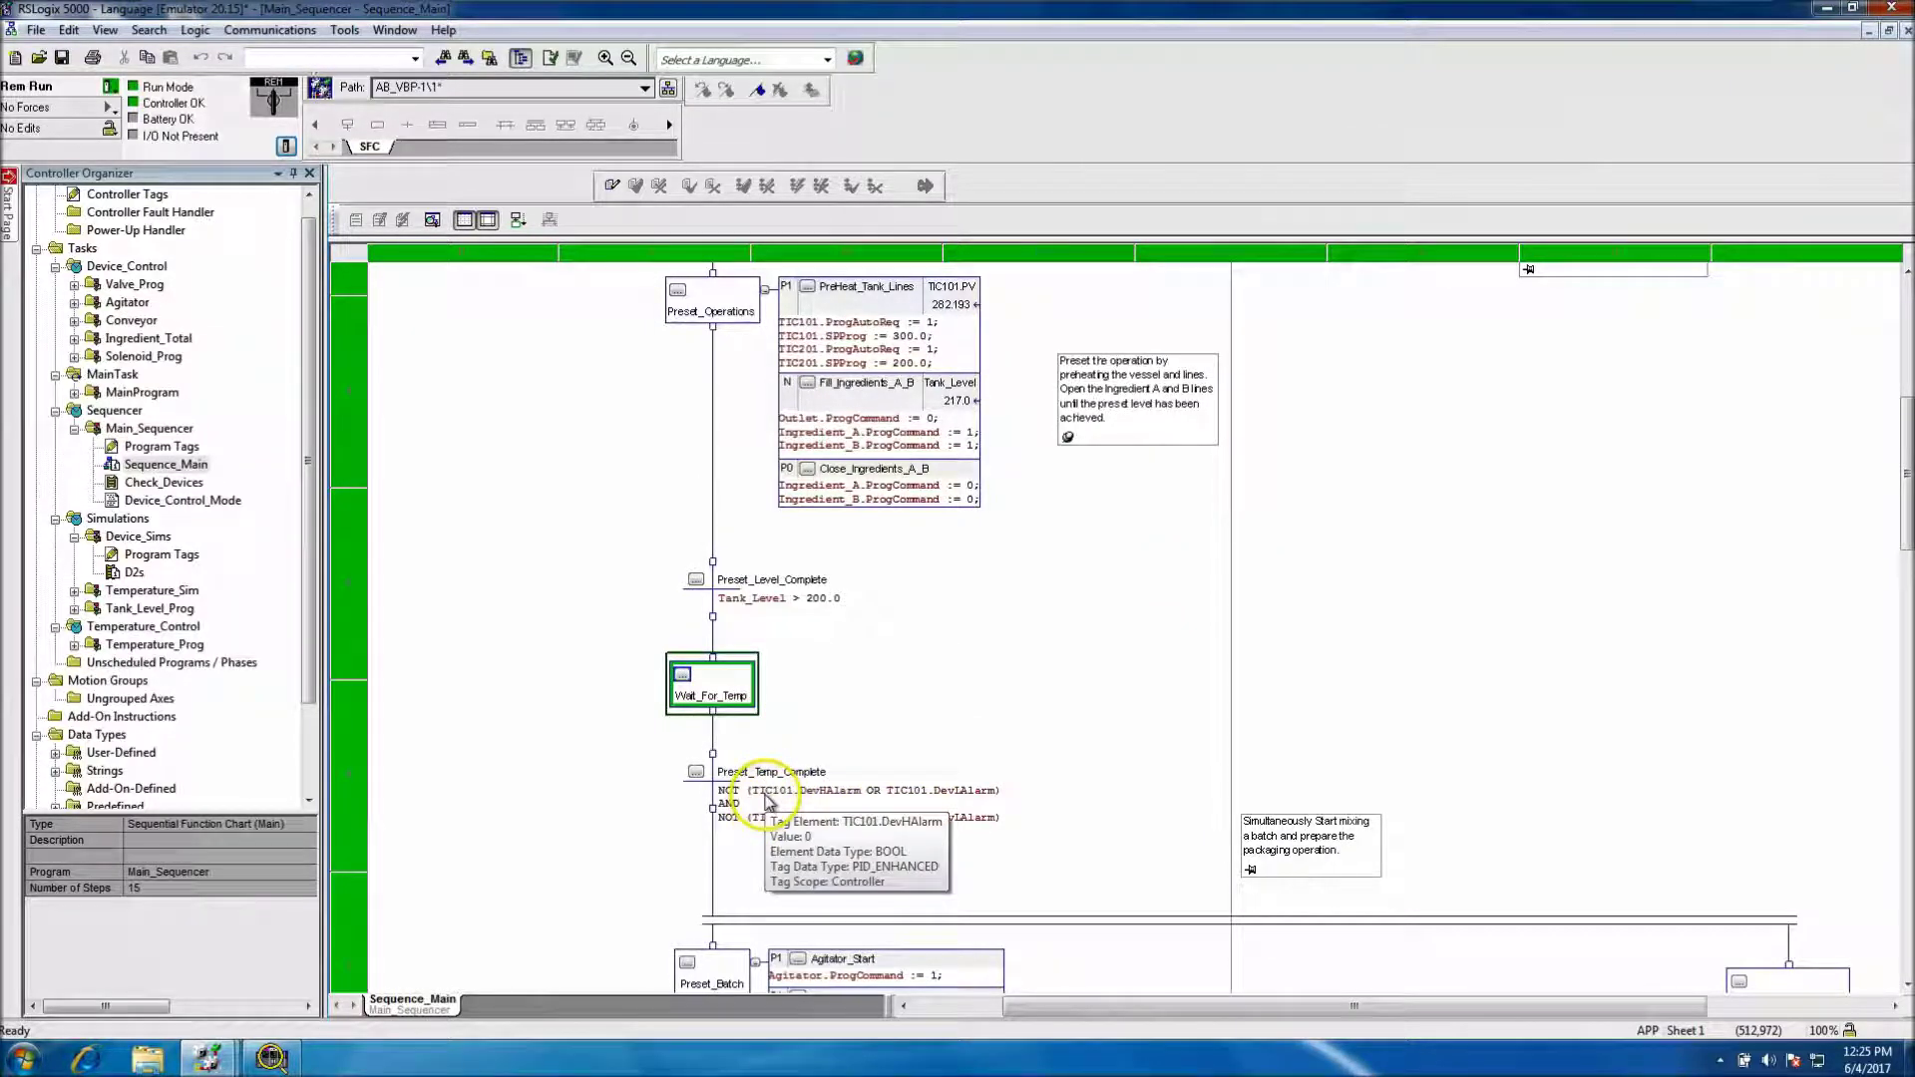
Step: Check transition tag values, scroll to the Preset_Batch charge branches, and collapse Device_Sims
{"action": "mouse_move", "coordinate": [925, 798]}
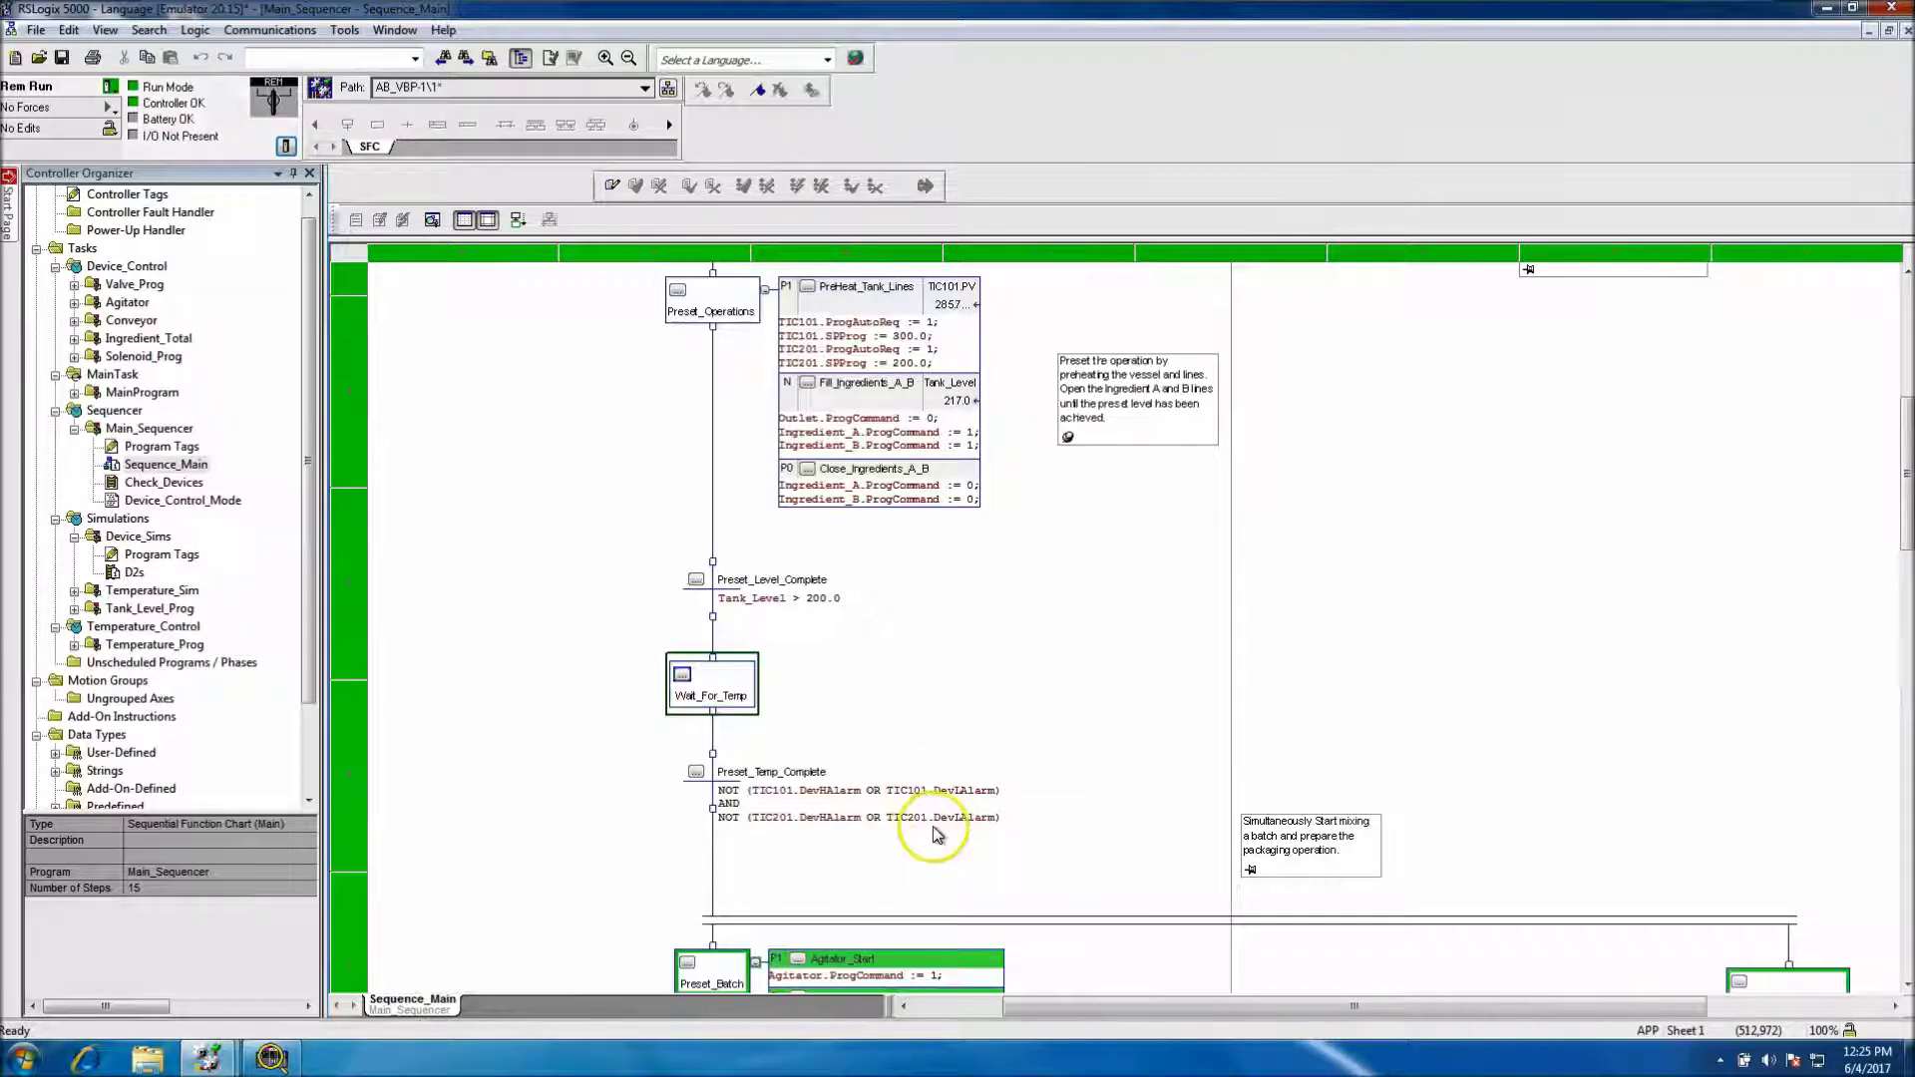
{"action": "mouse_move", "coordinate": [939, 834]}
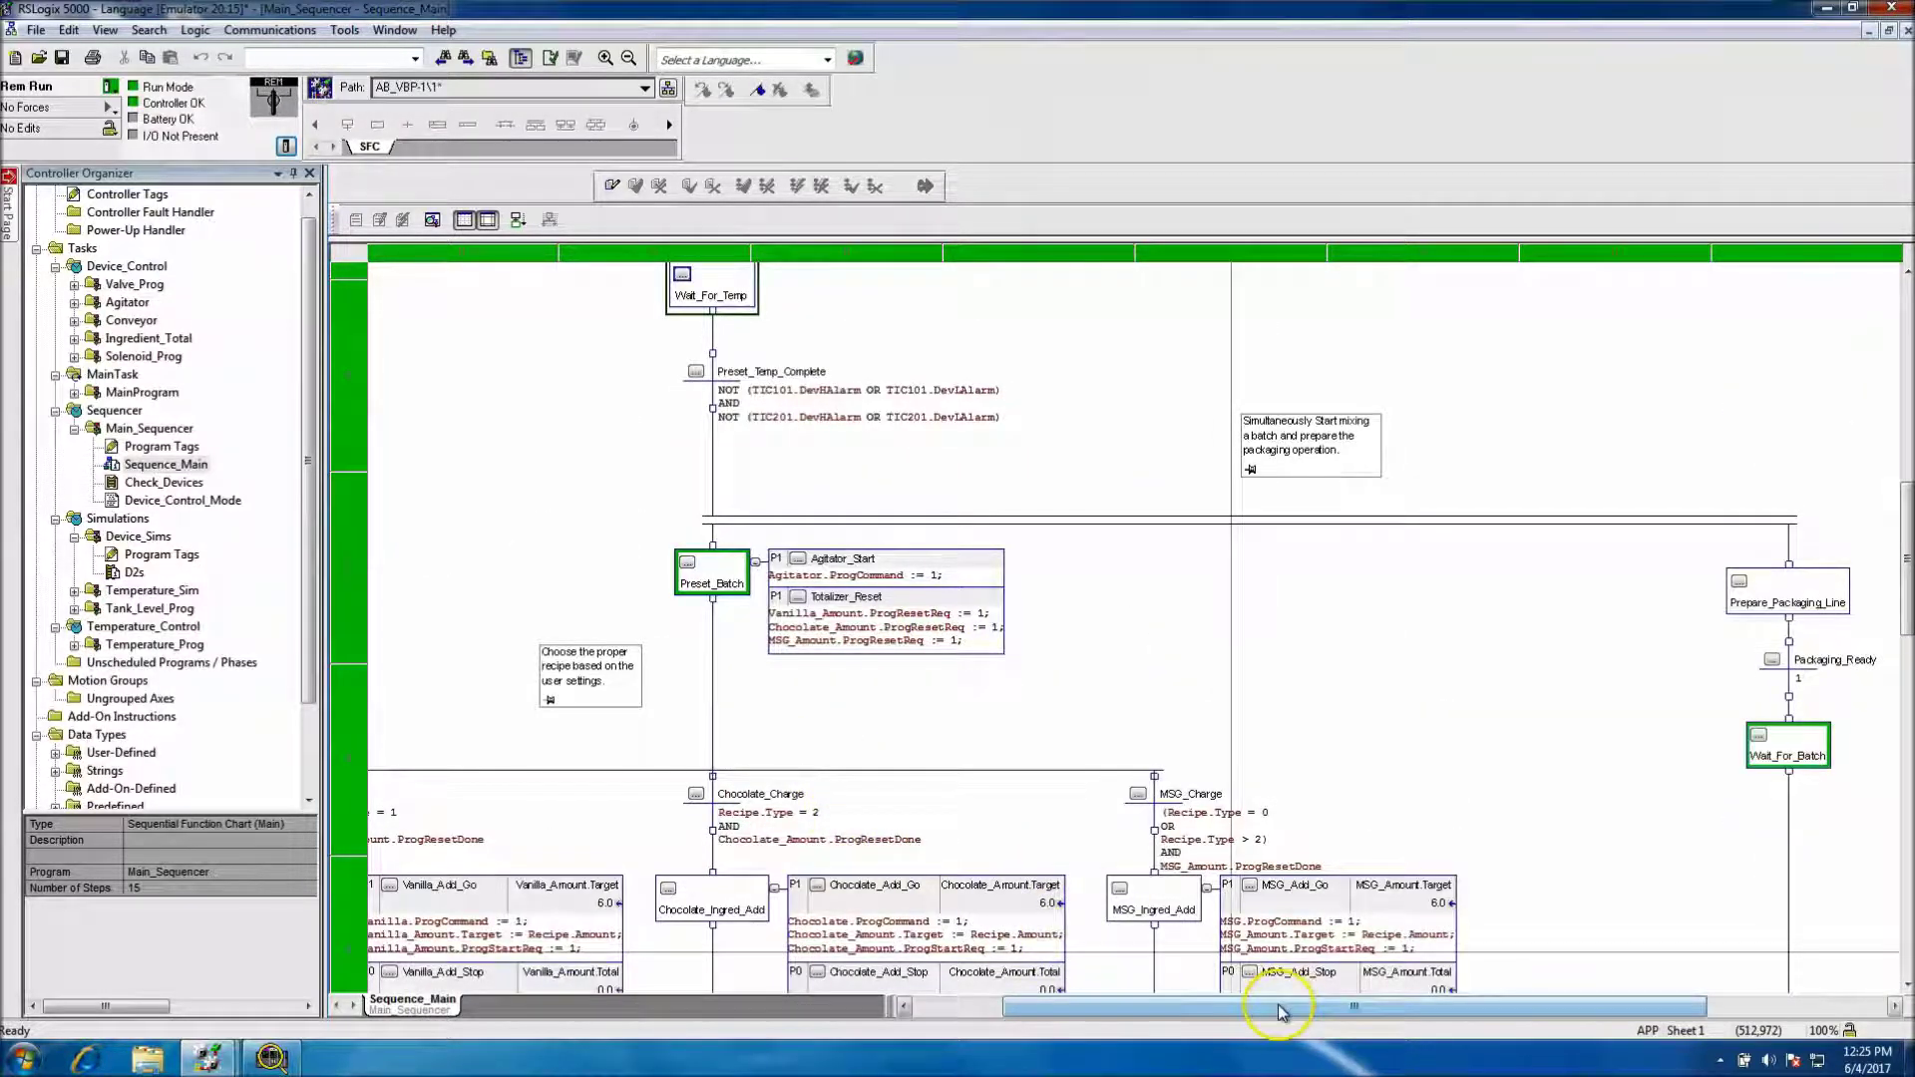
{"action": "left_click_drag", "start_coordinate": [1282, 1009], "coordinate": [1191, 1012]}
{"action": "scroll", "coordinate": [1060, 735], "scroll_direction": "down", "scroll_amount": 3}
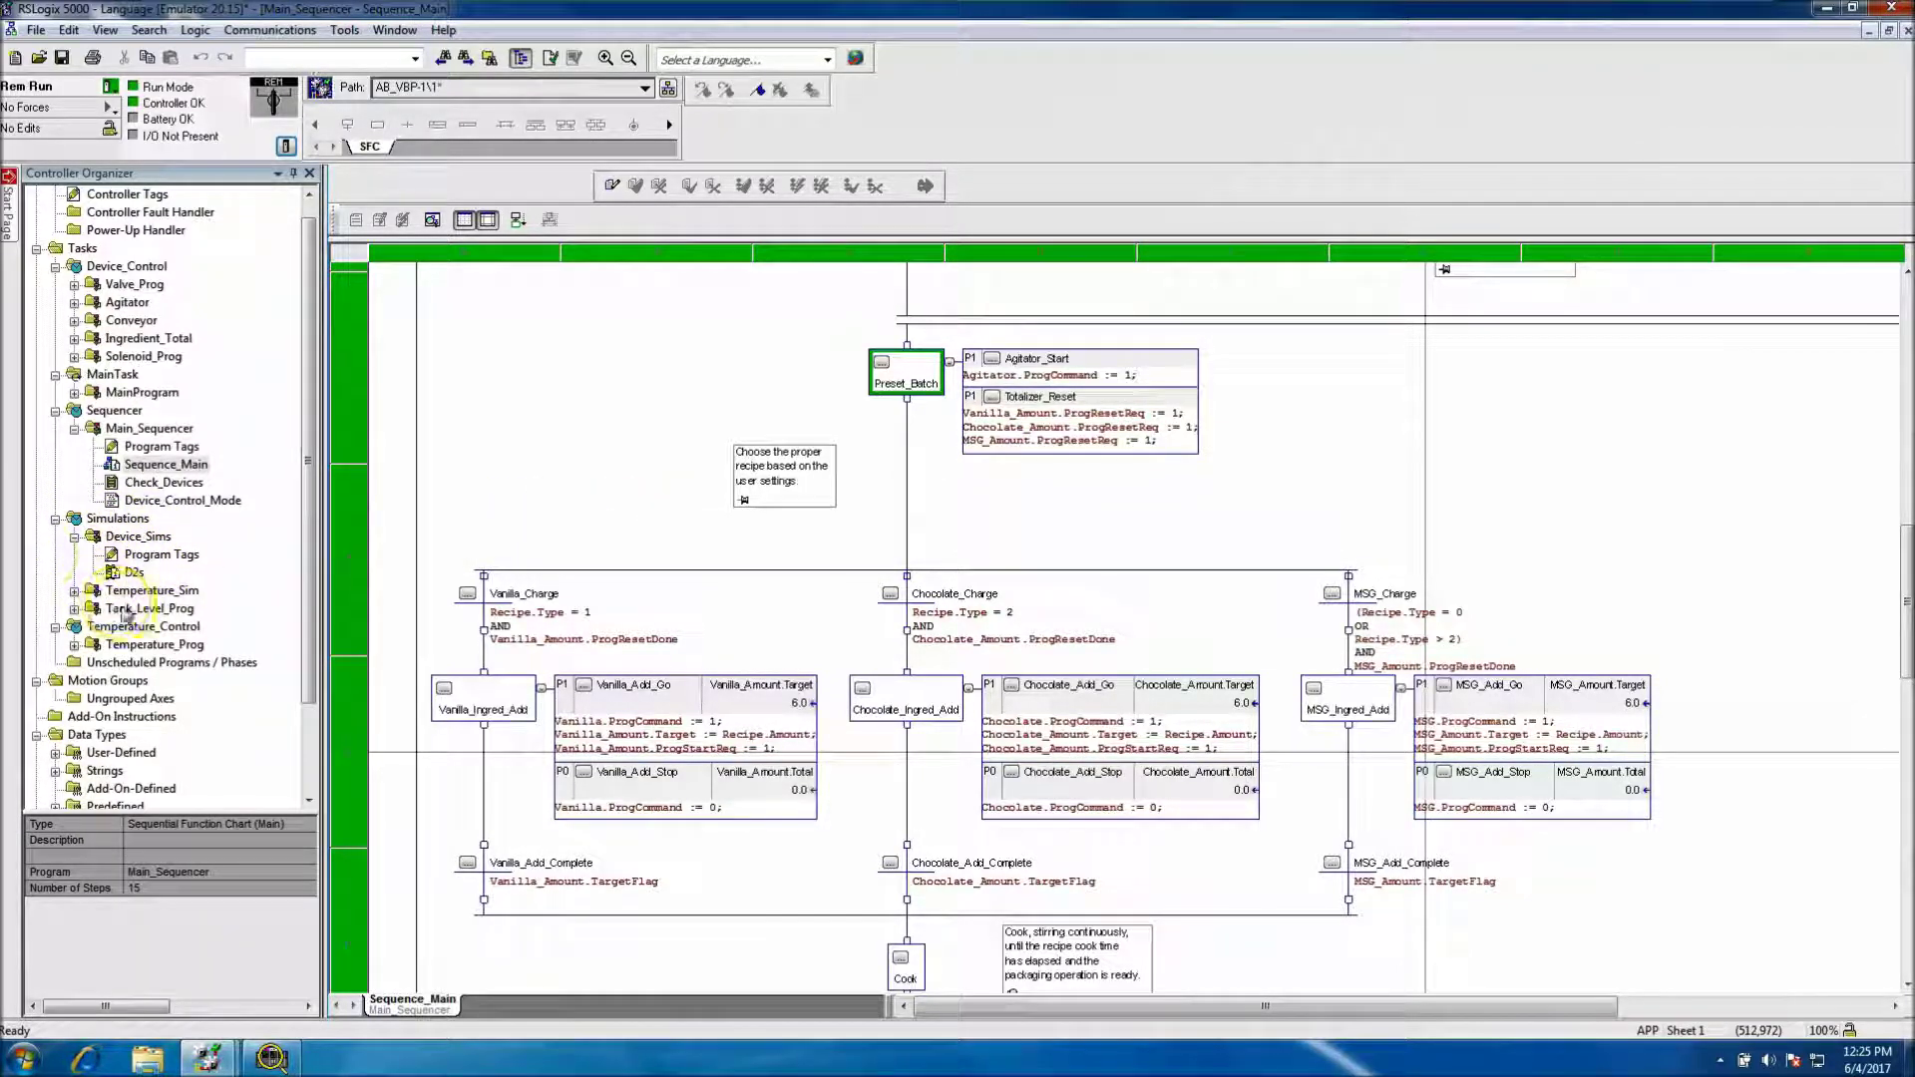
{"action": "left_click", "coordinate": [74, 537]}
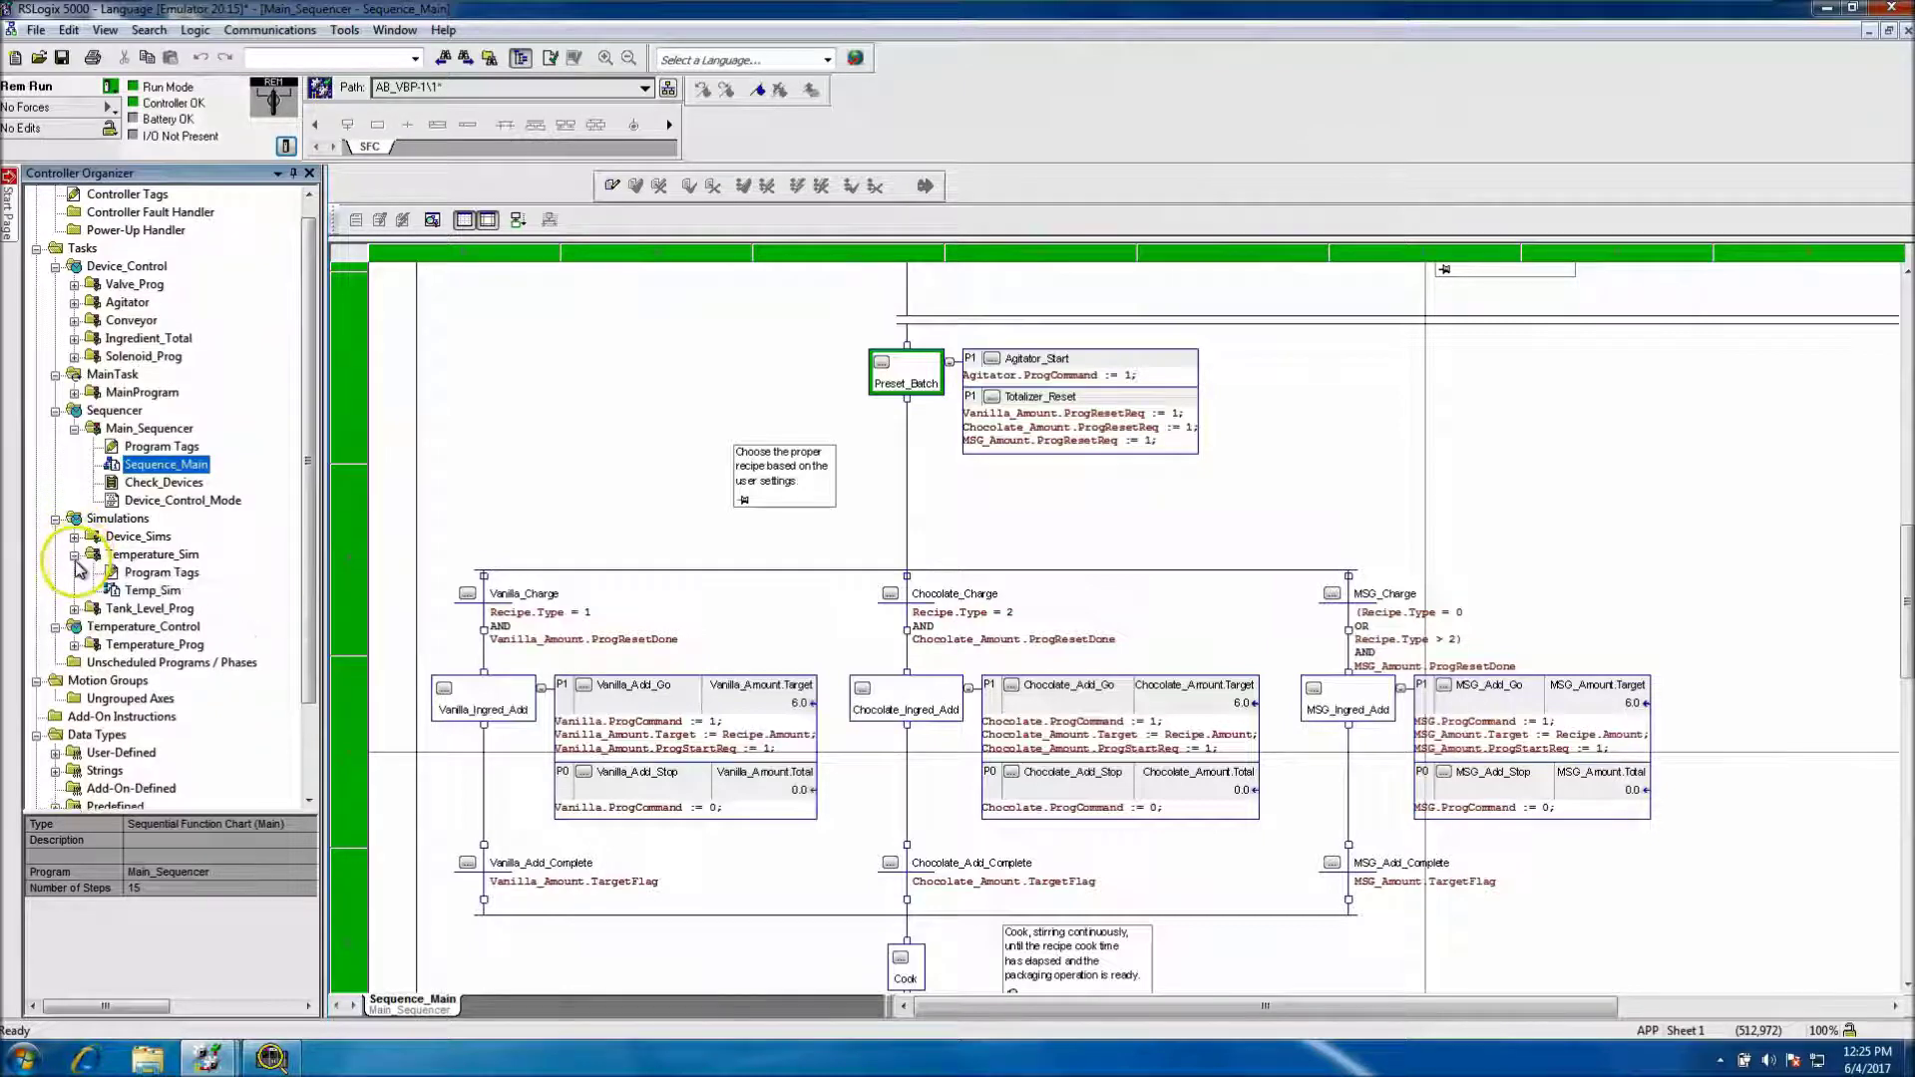
Step: Expand and collapse Temperature_Sim and Tank_Level_Prog, then open the Language controller's properties
{"action": "left_click", "coordinate": [74, 554]}
{"action": "left_click", "coordinate": [74, 555]}
{"action": "left_click", "coordinate": [73, 573]}
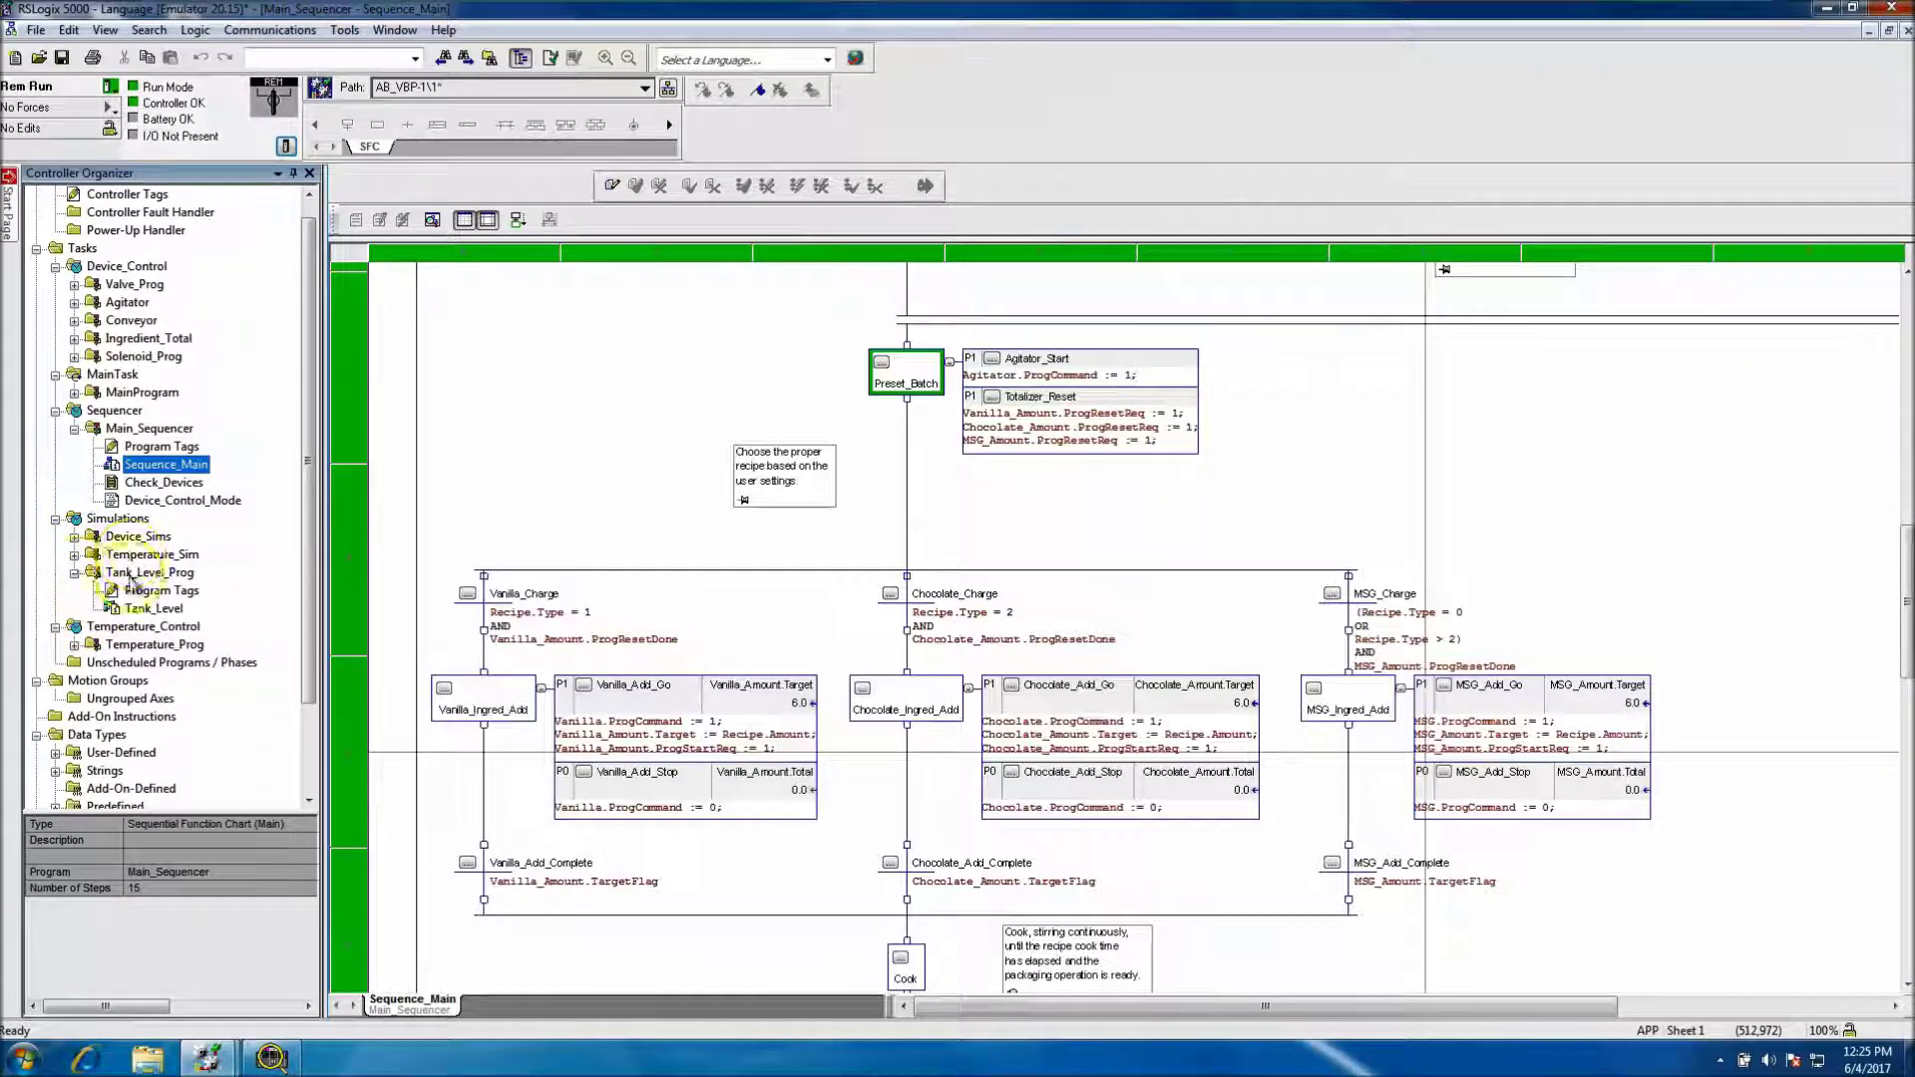
{"action": "left_click", "coordinate": [74, 572]}
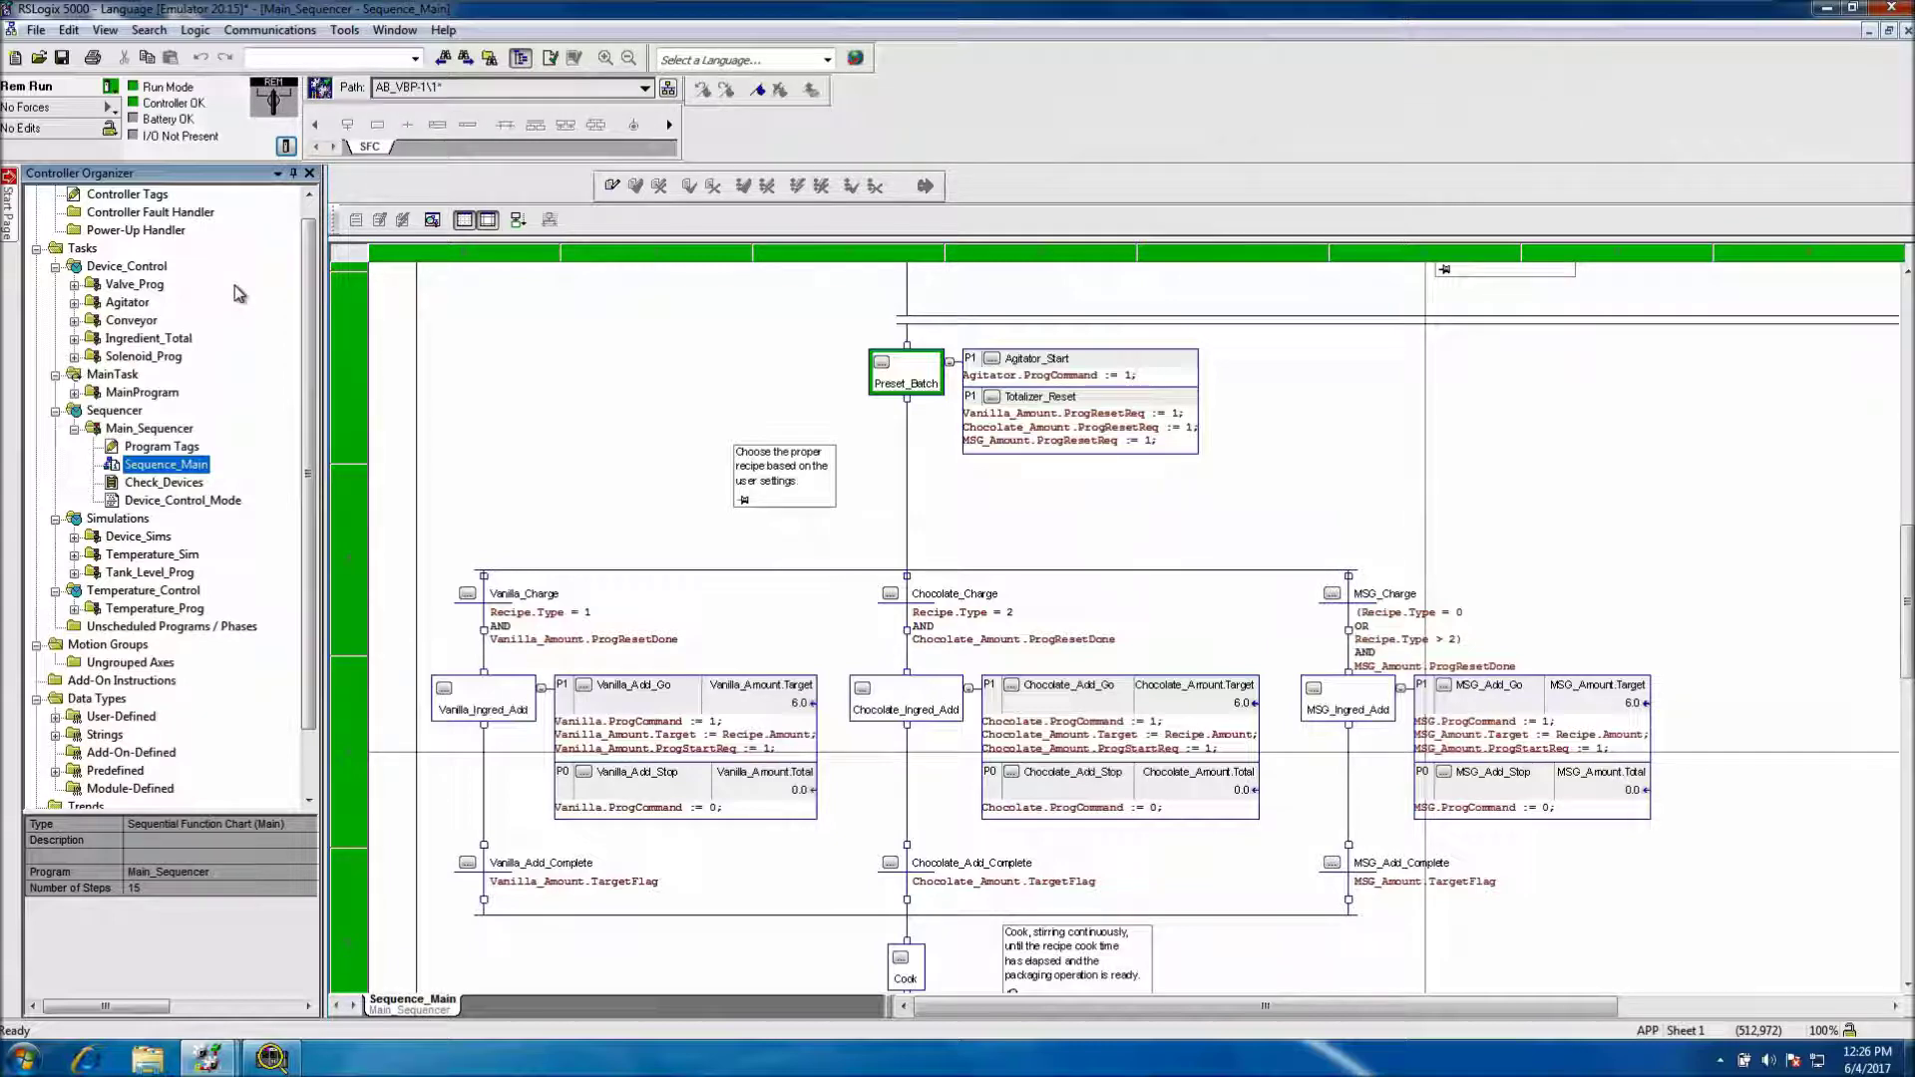
{"action": "left_click", "coordinate": [285, 145]}
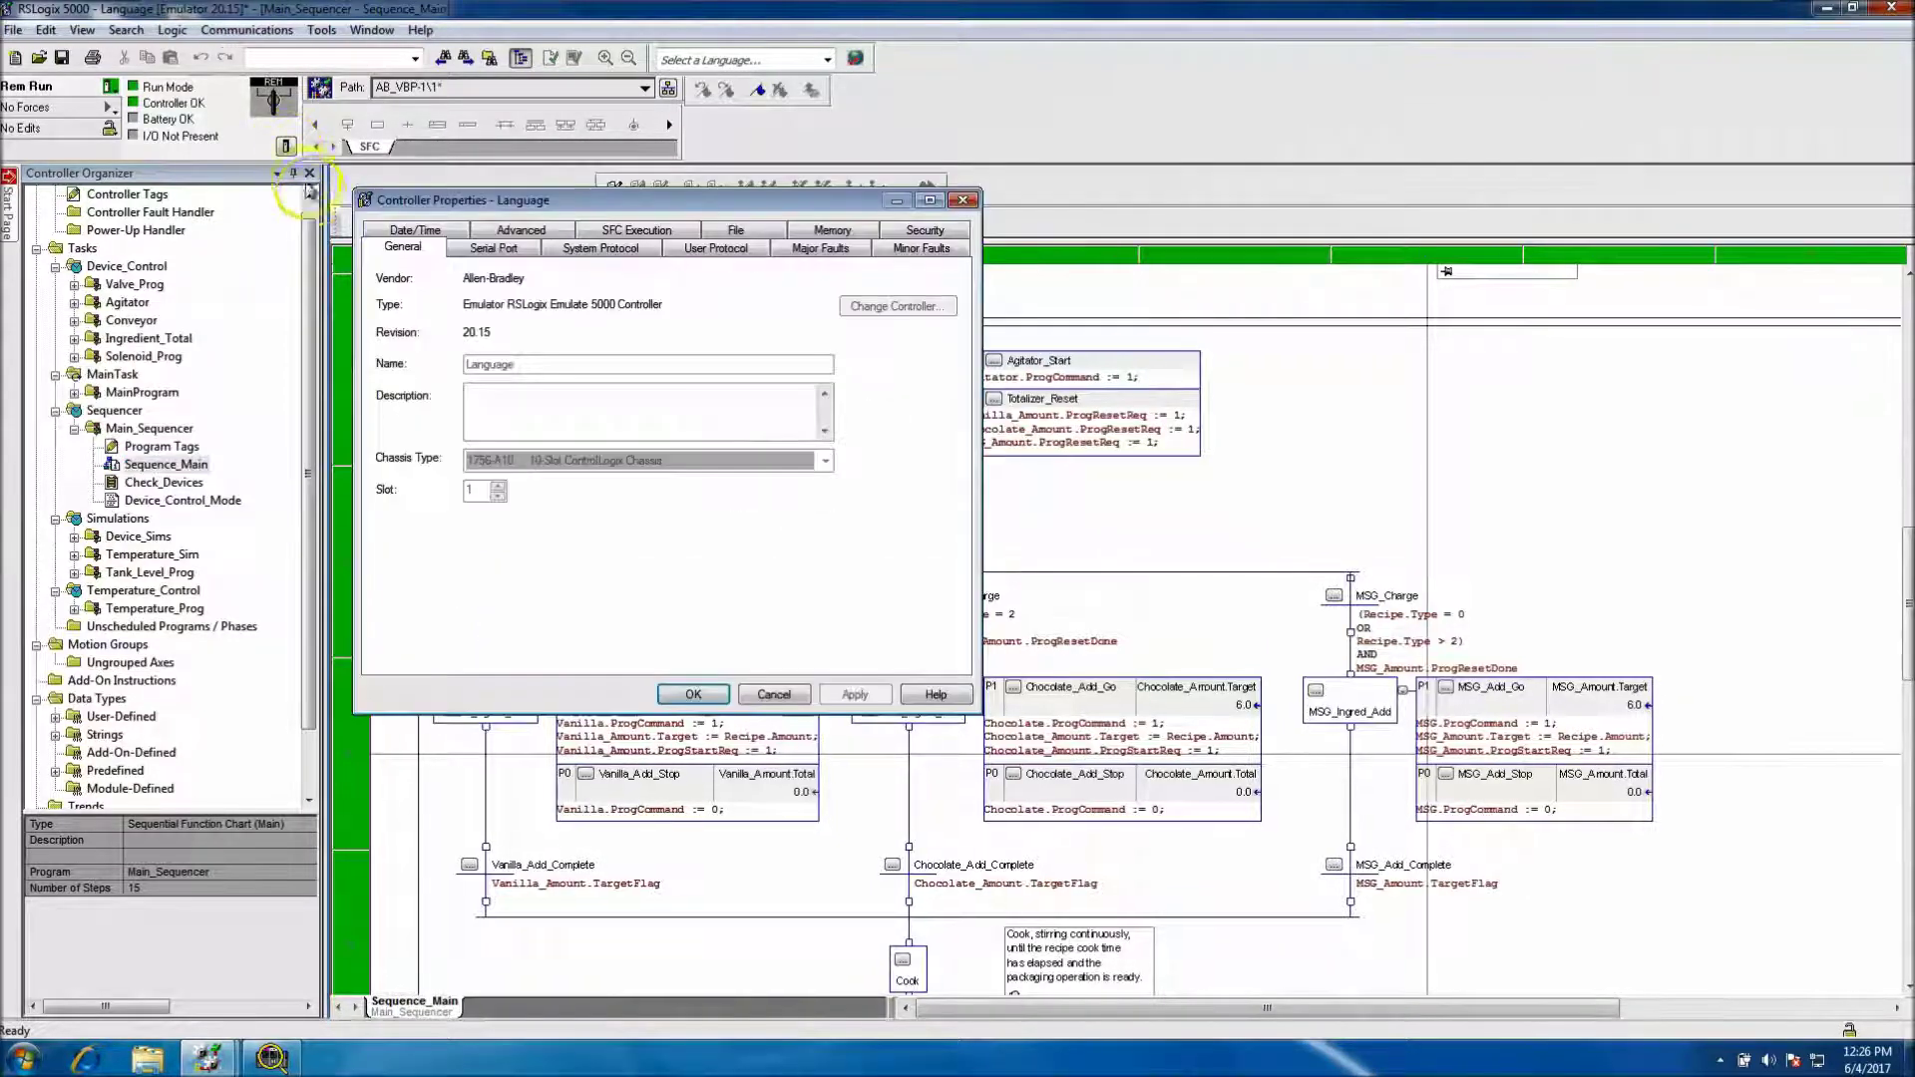
Step: Close Controller Properties, inspect the slot 1 emulator in Chassis Monitor, then minimize it
{"action": "left_click", "coordinate": [964, 202]}
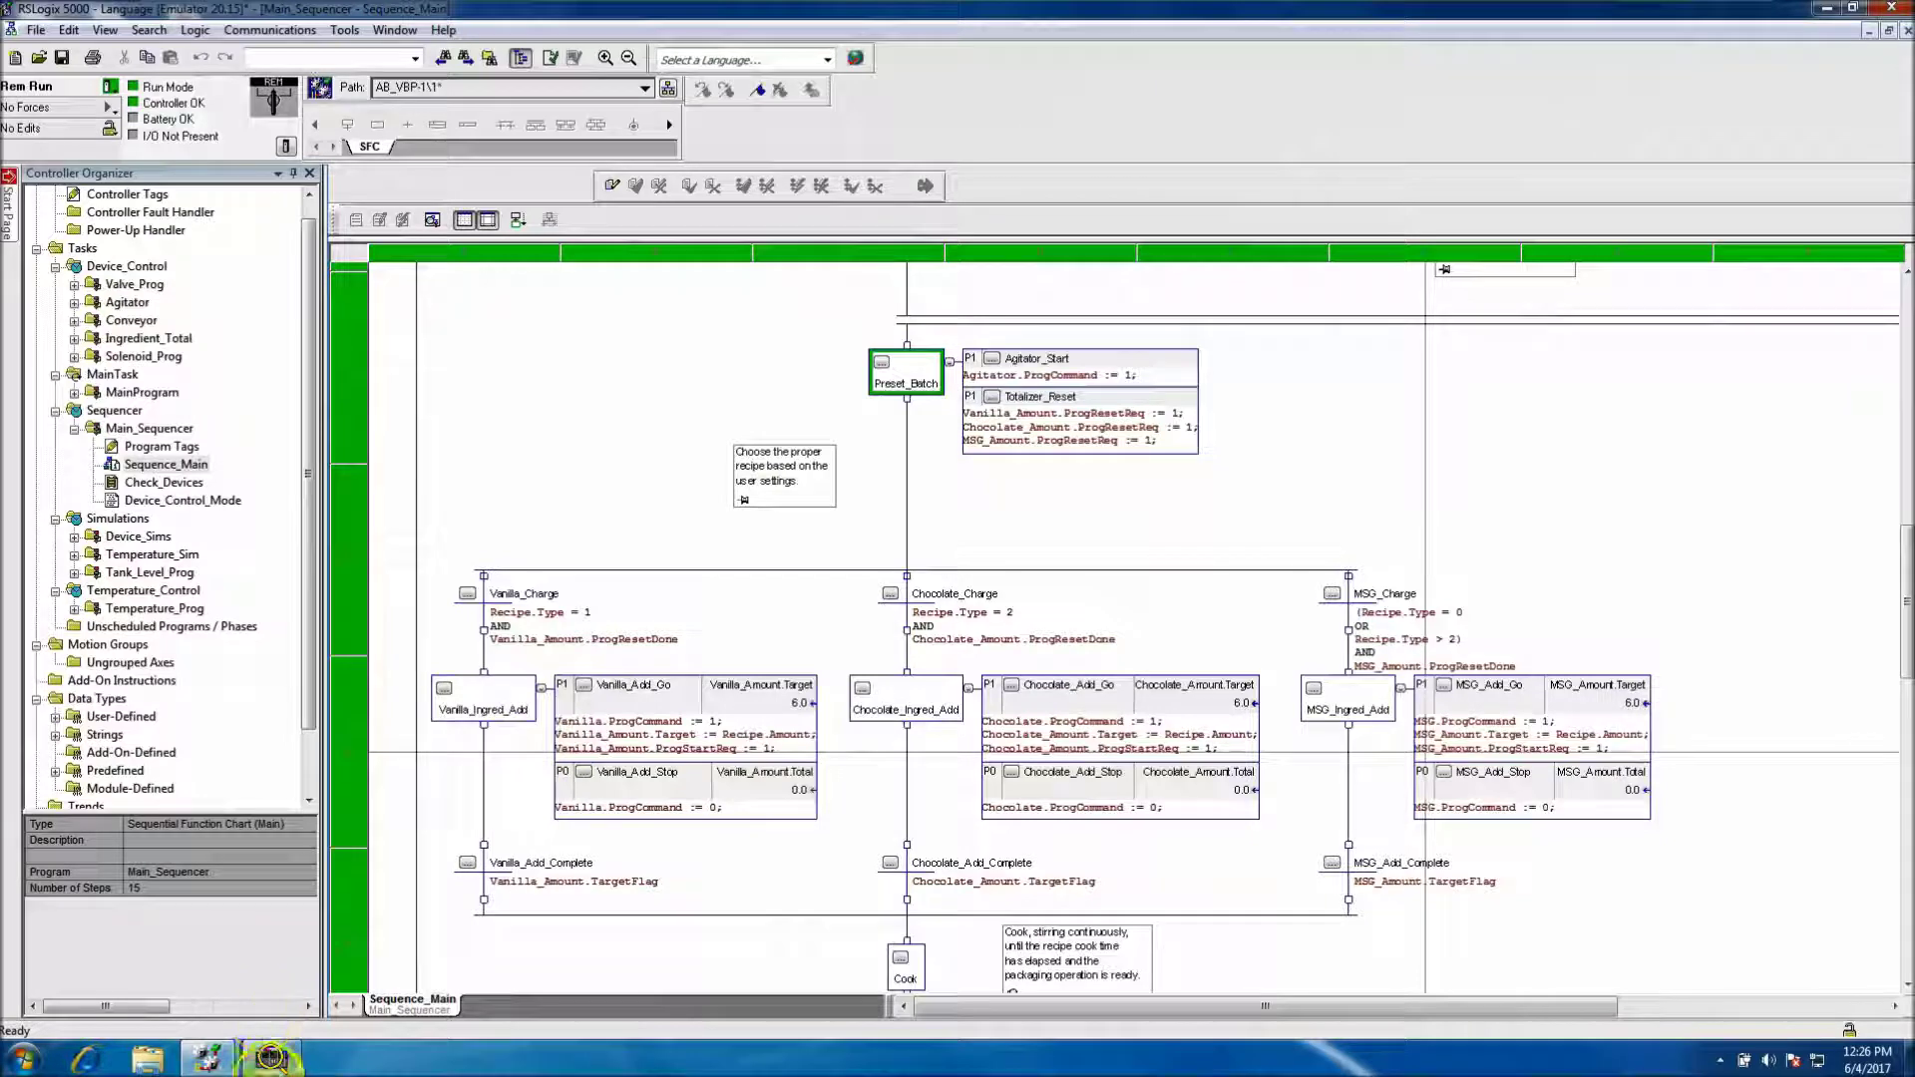
{"action": "left_click", "coordinate": [271, 1057]}
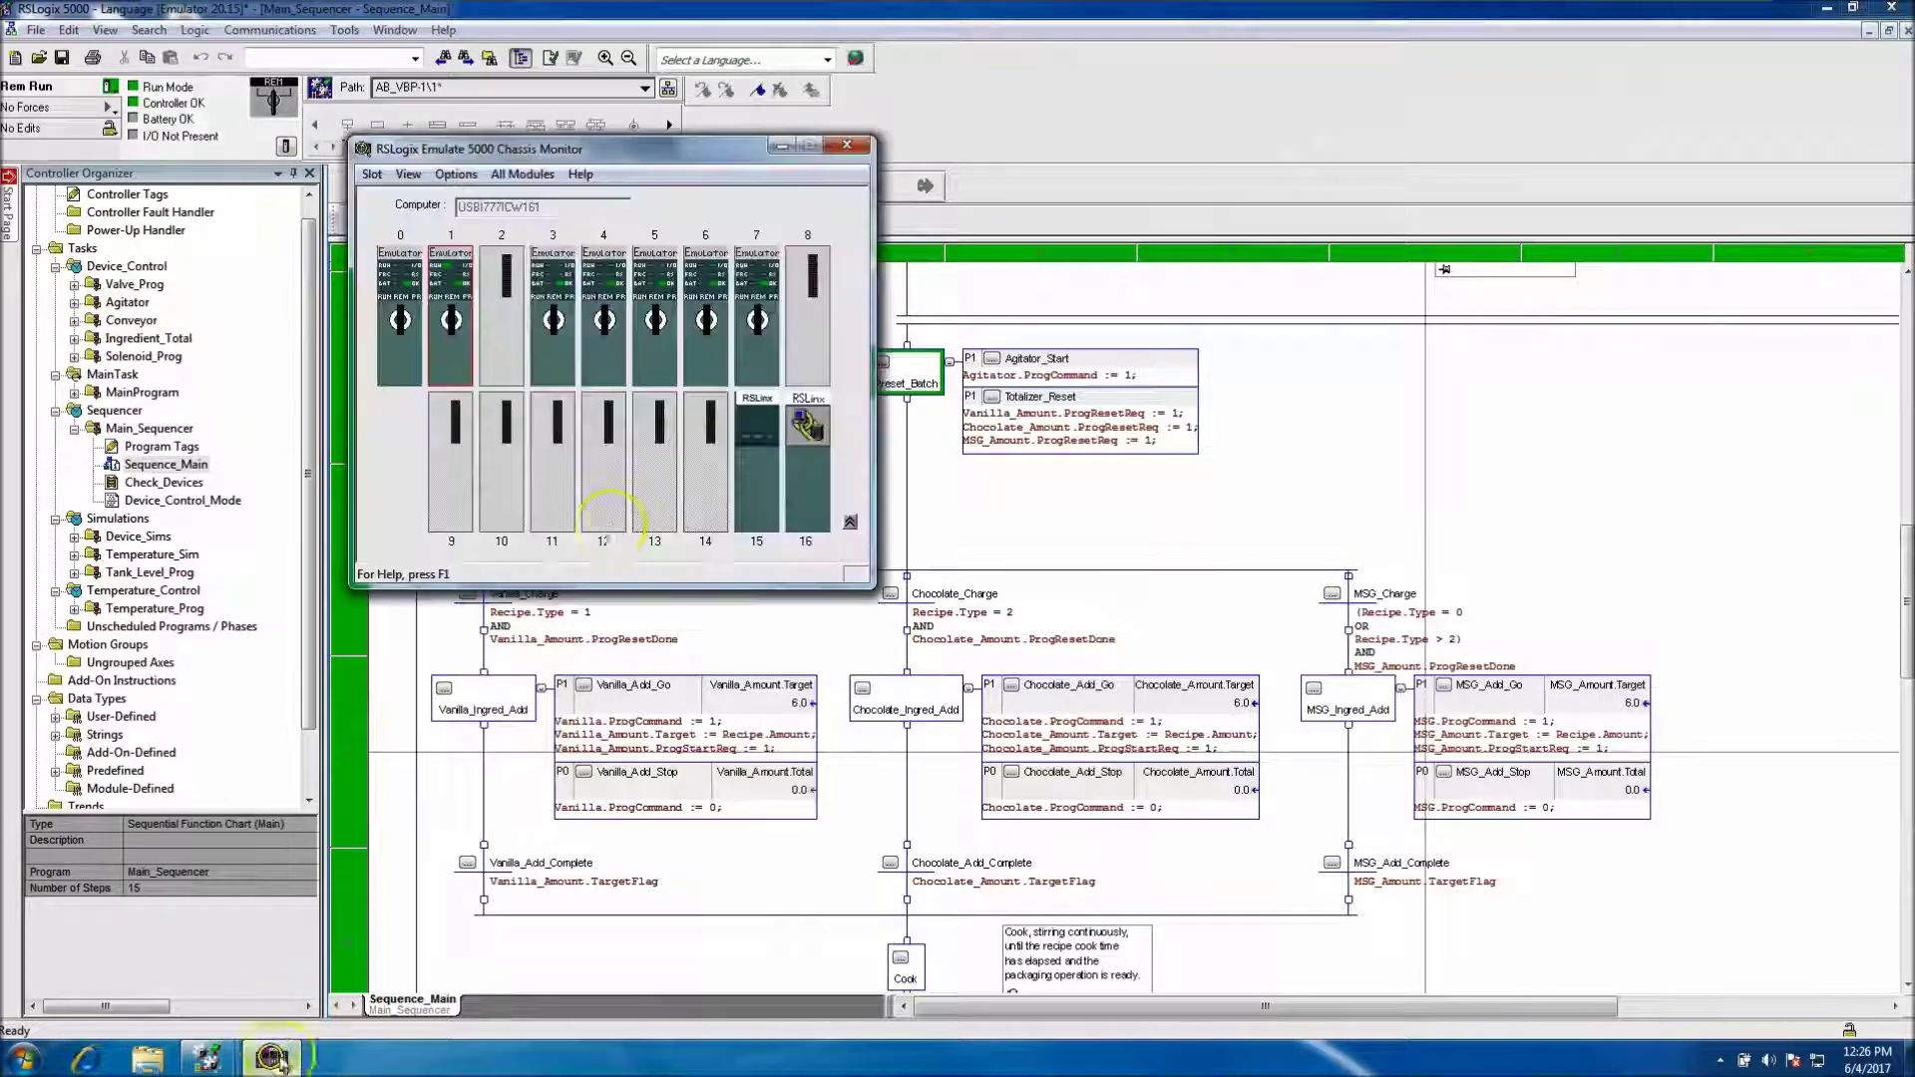
{"action": "right_click", "coordinate": [457, 279]}
{"action": "left_click", "coordinate": [485, 286]}
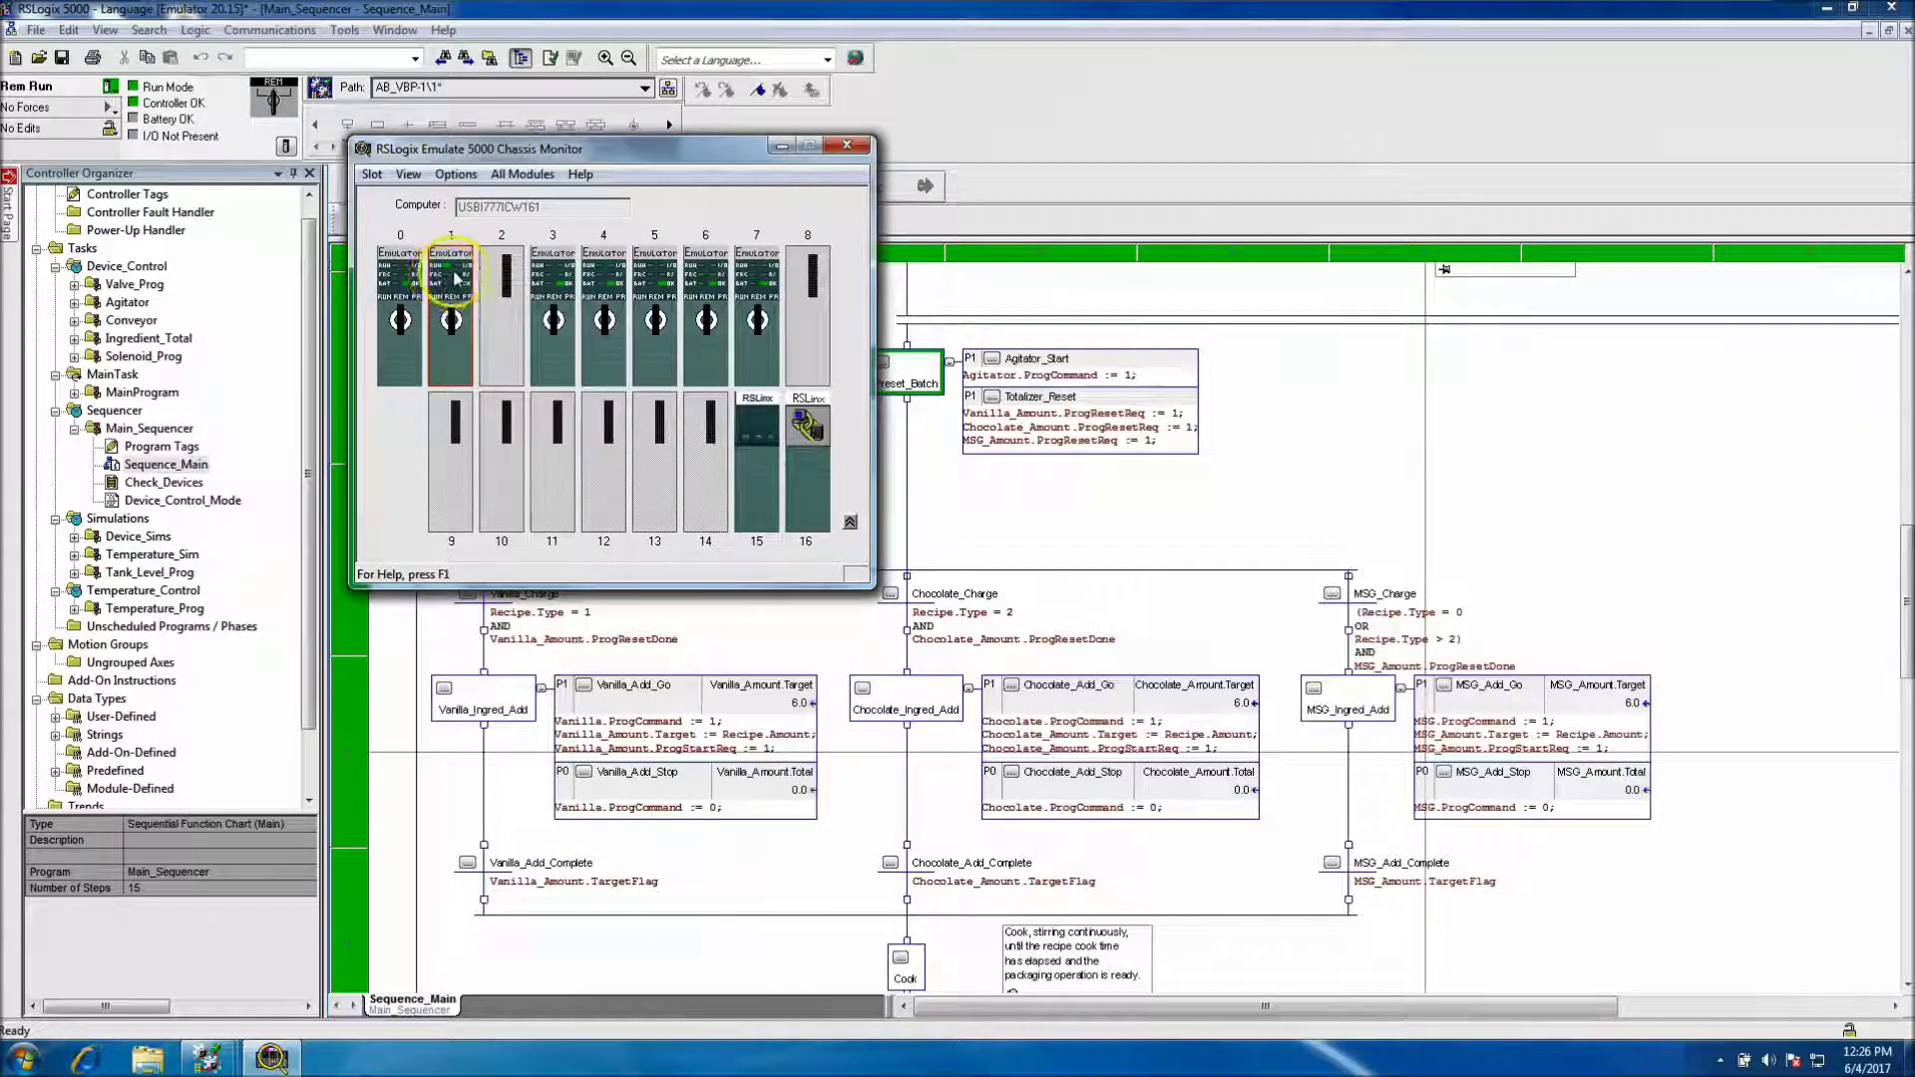
{"action": "mouse_move", "coordinate": [457, 280]}
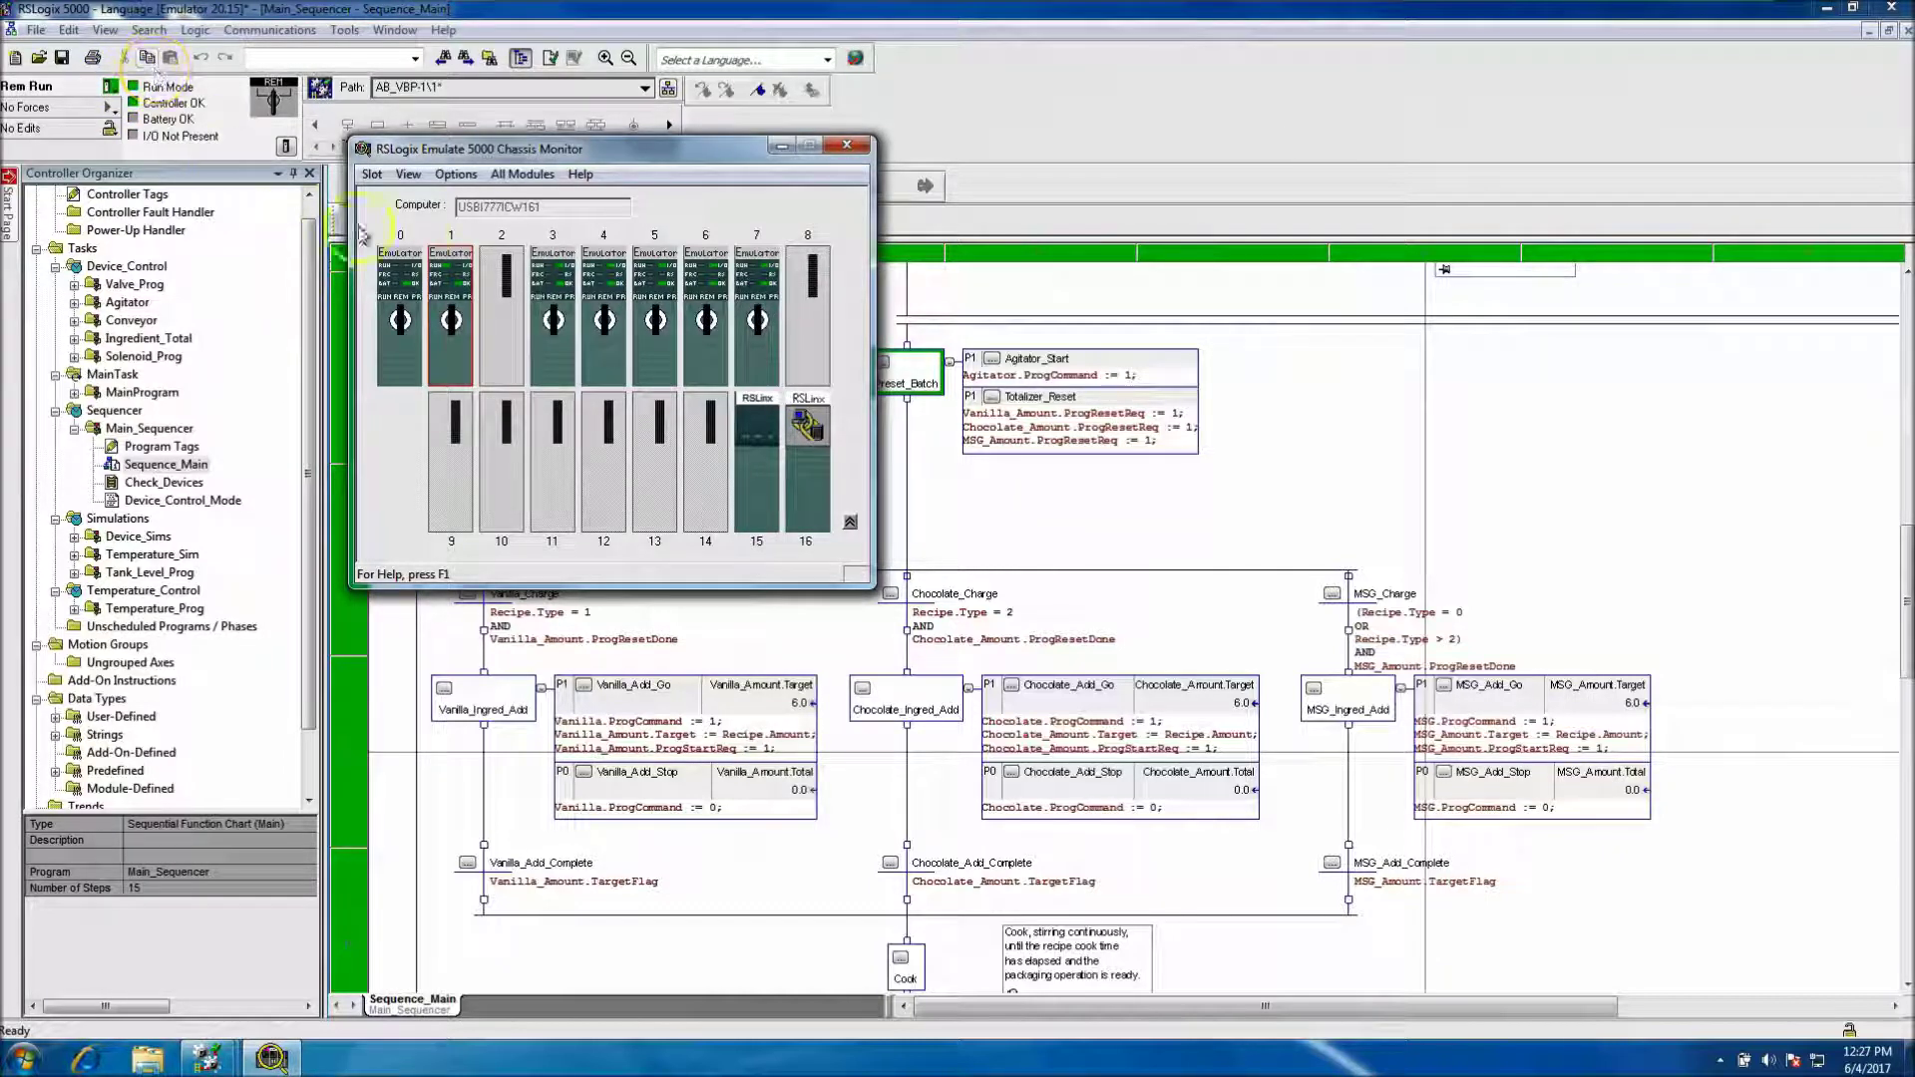
{"action": "left_click", "coordinate": [782, 149]}
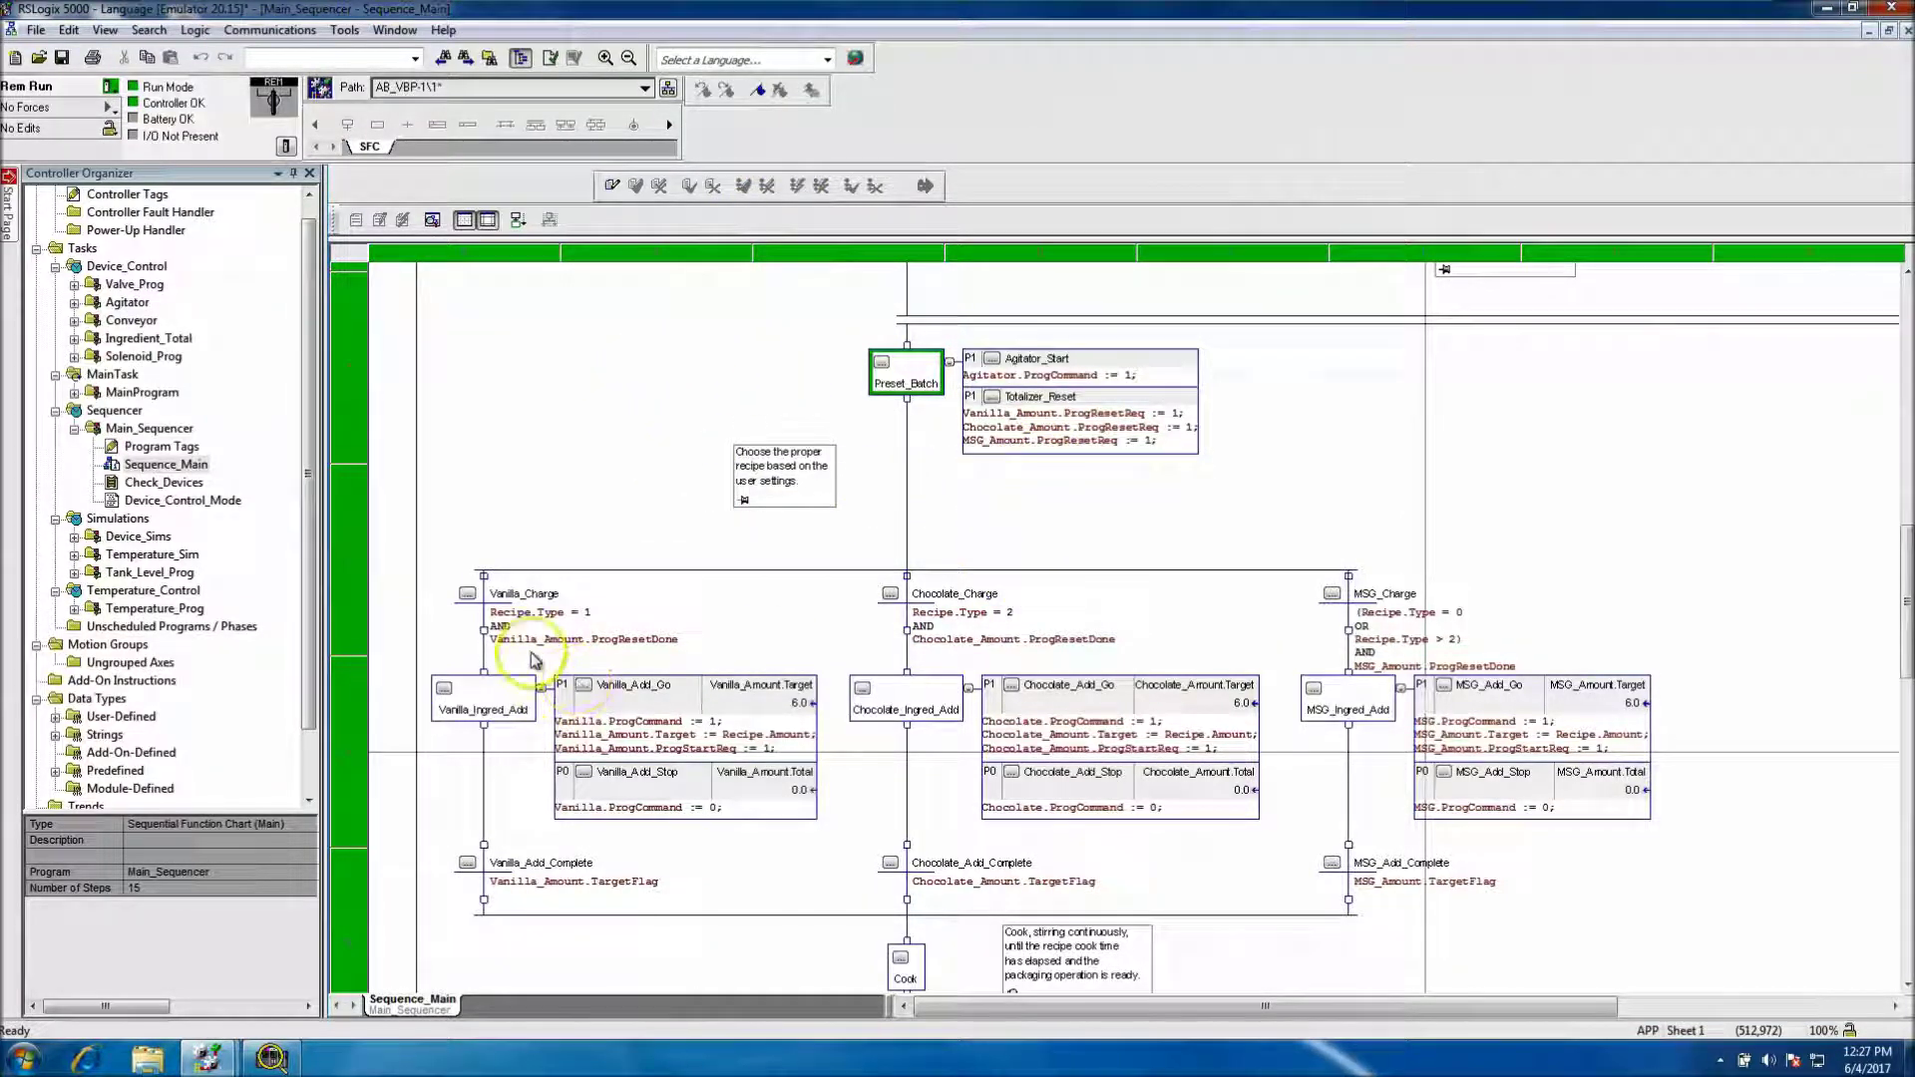
{"action": "mouse_move", "coordinate": [556, 615]}
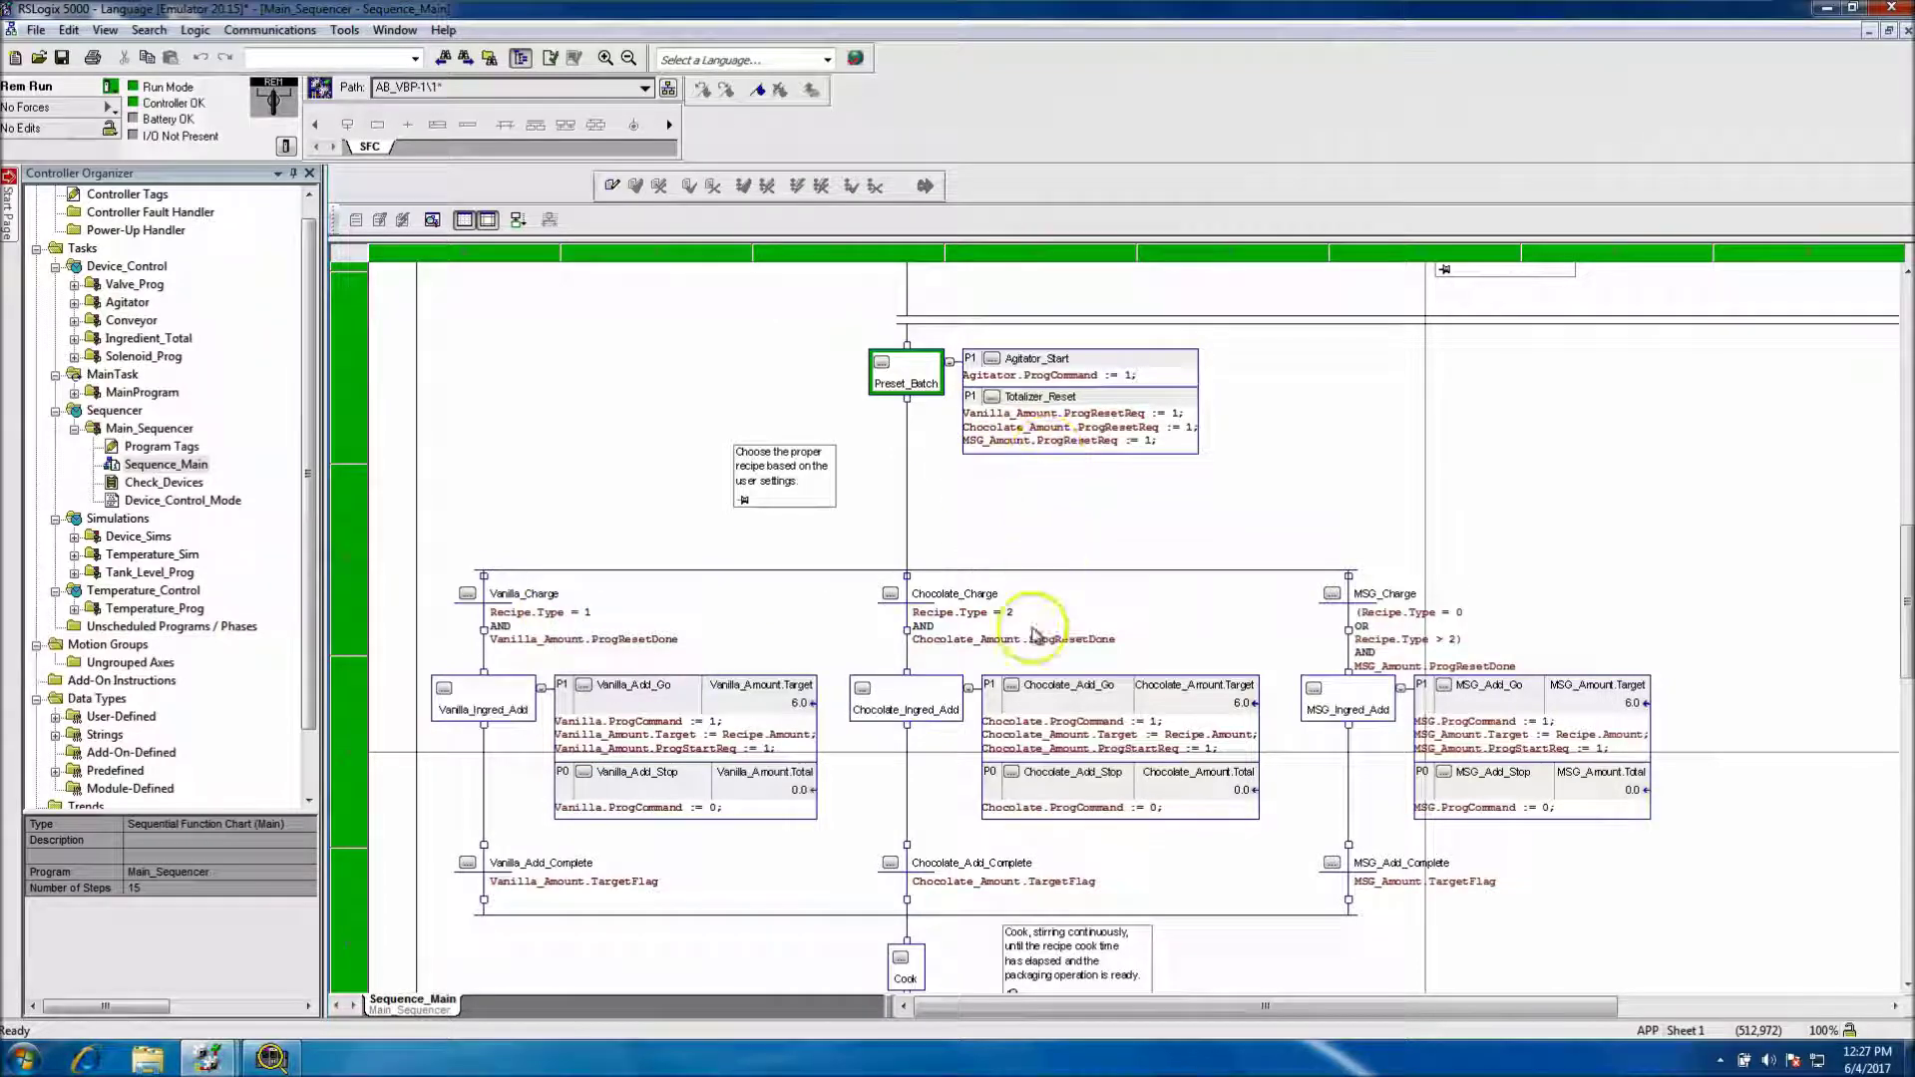
{"action": "scroll", "coordinate": [698, 524], "scroll_direction": "up", "scroll_amount": 10}
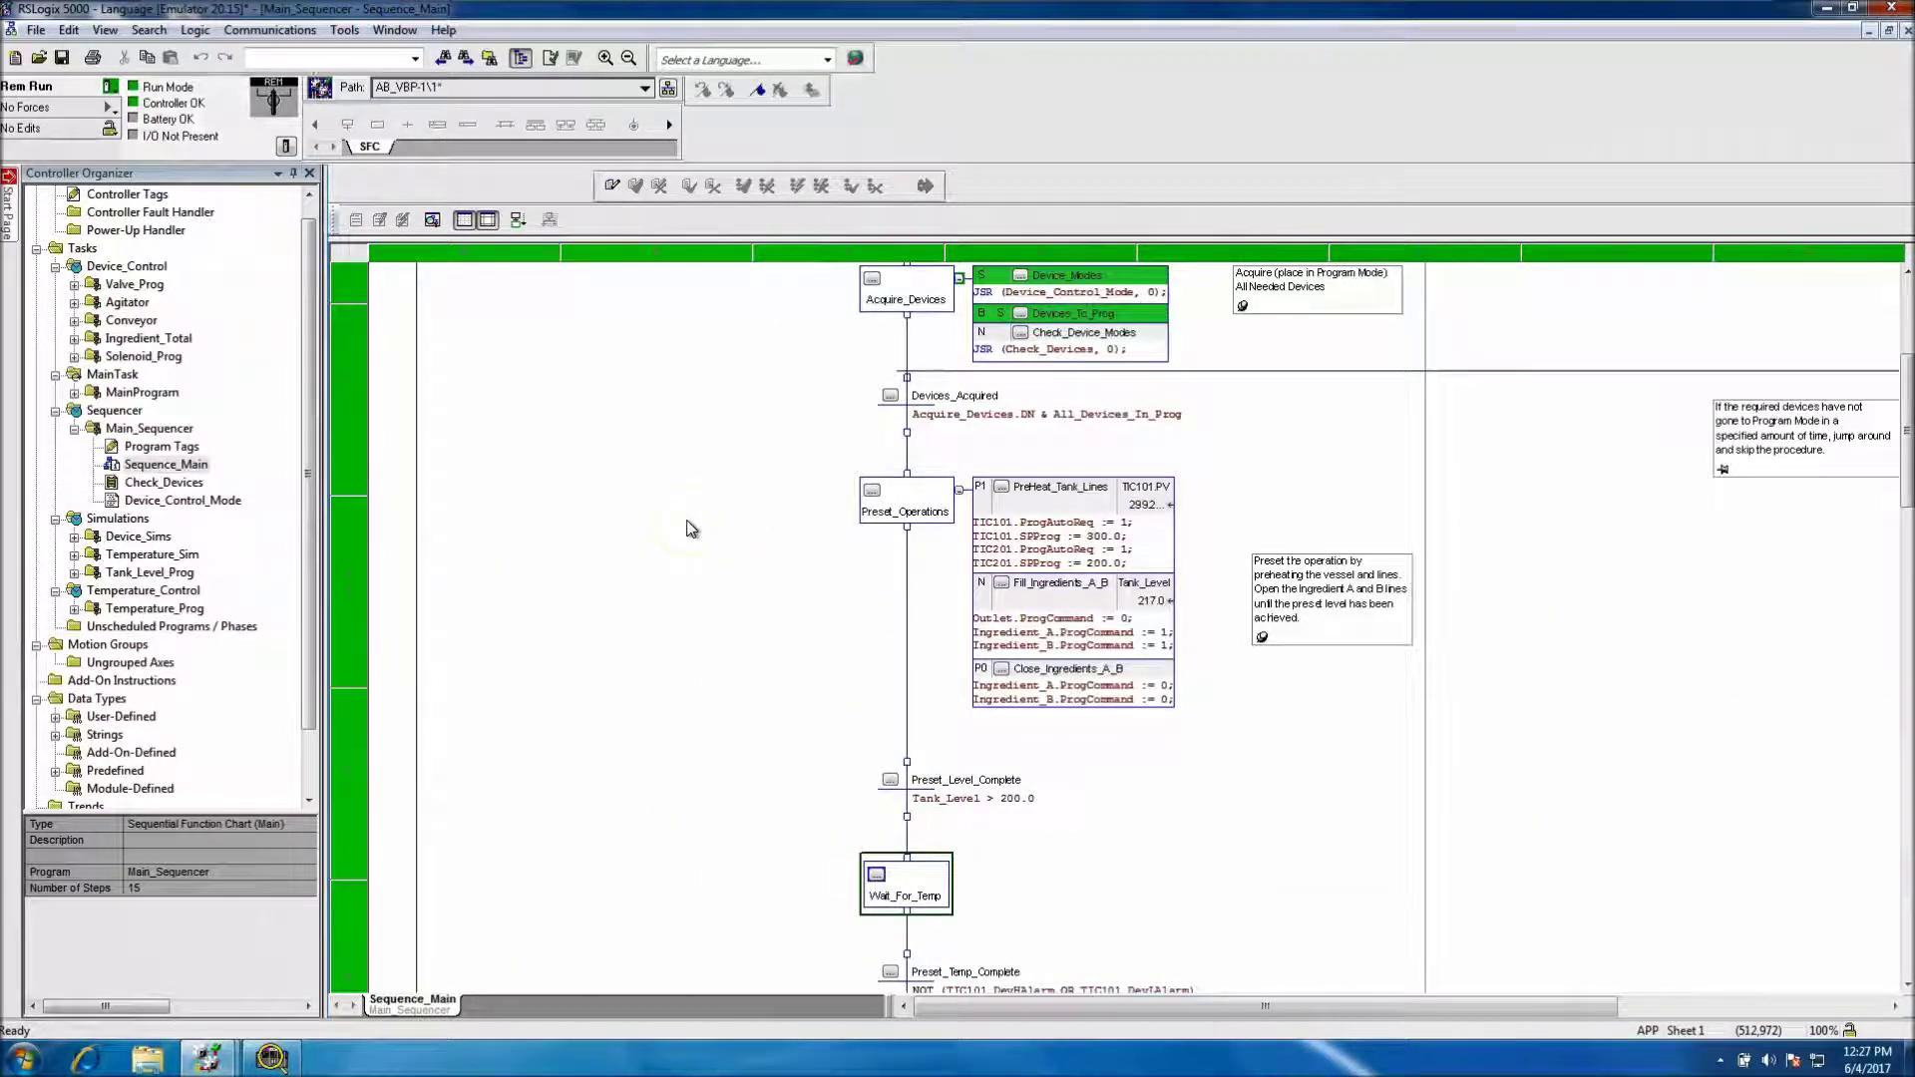
{"action": "scroll", "coordinate": [691, 528], "scroll_direction": "down", "scroll_amount": 15}
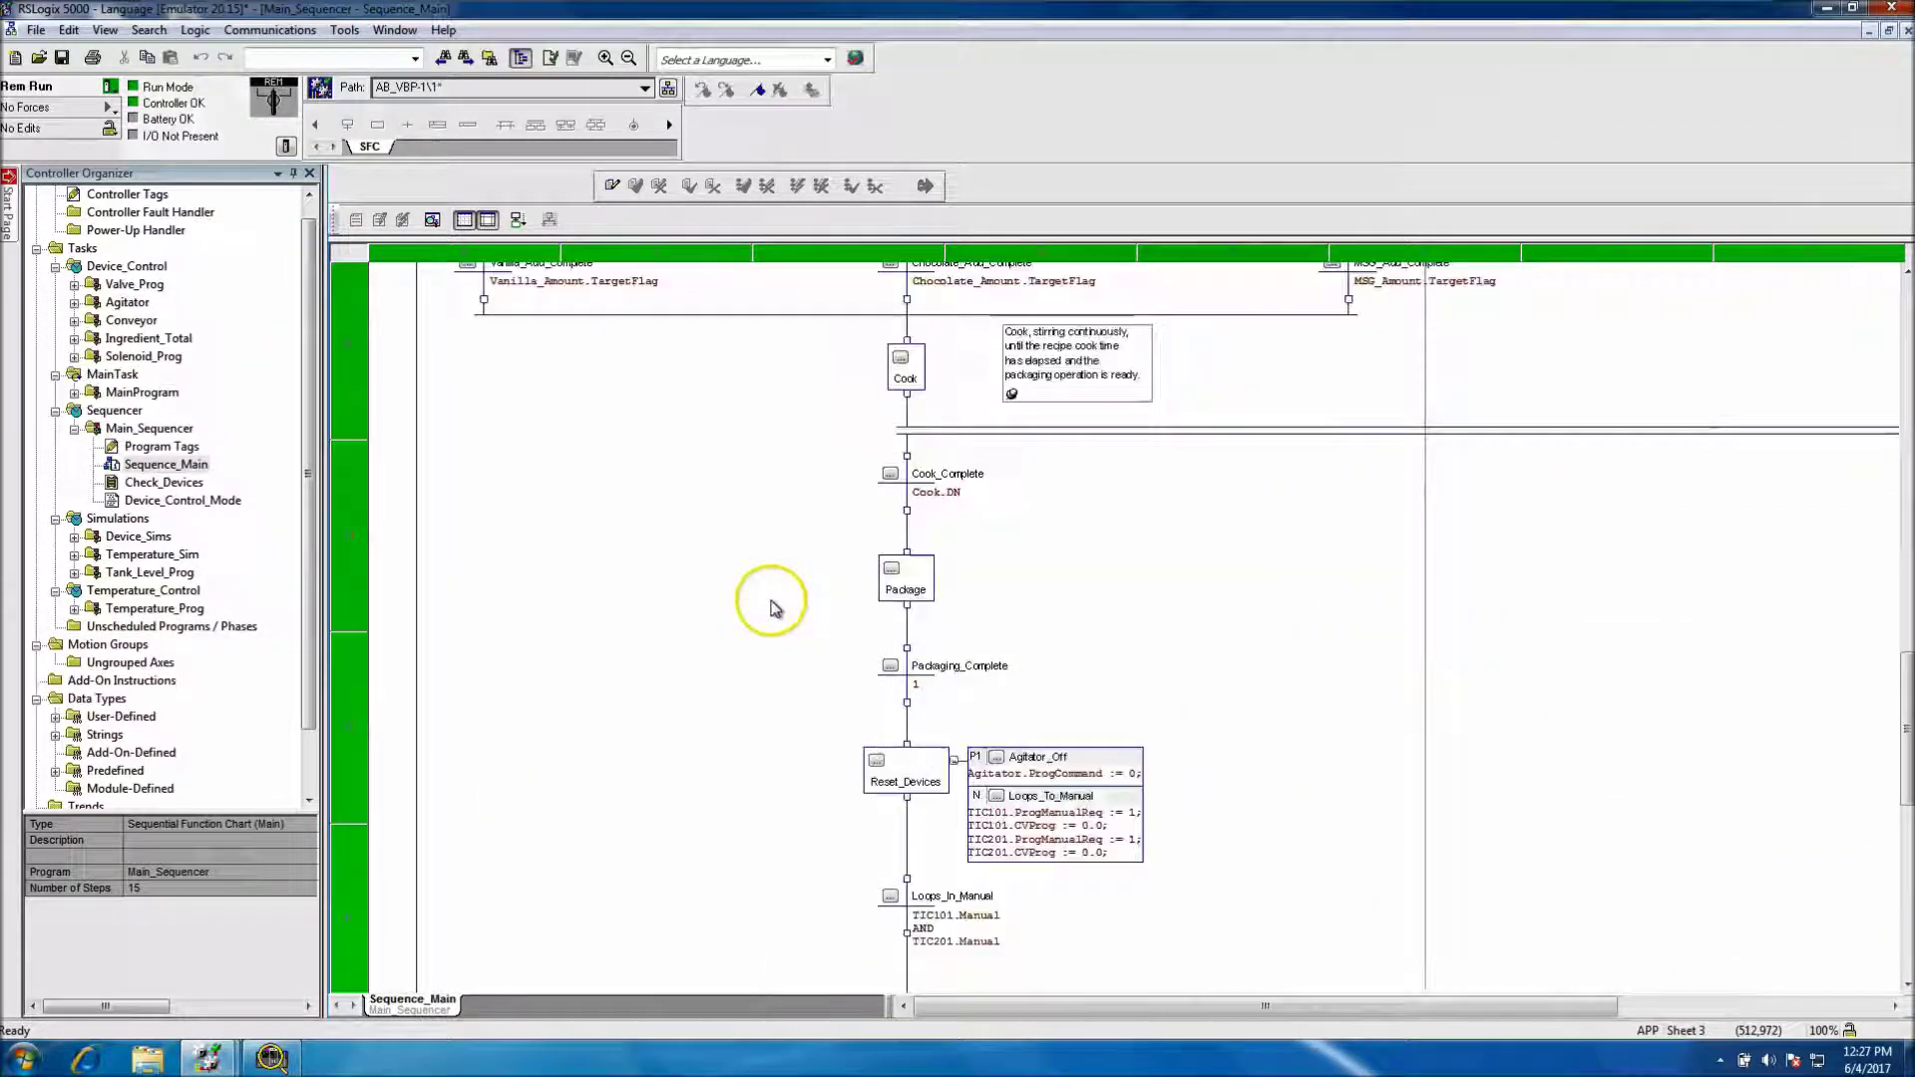
{"action": "scroll", "coordinate": [771, 608], "scroll_direction": "up", "scroll_amount": 8}
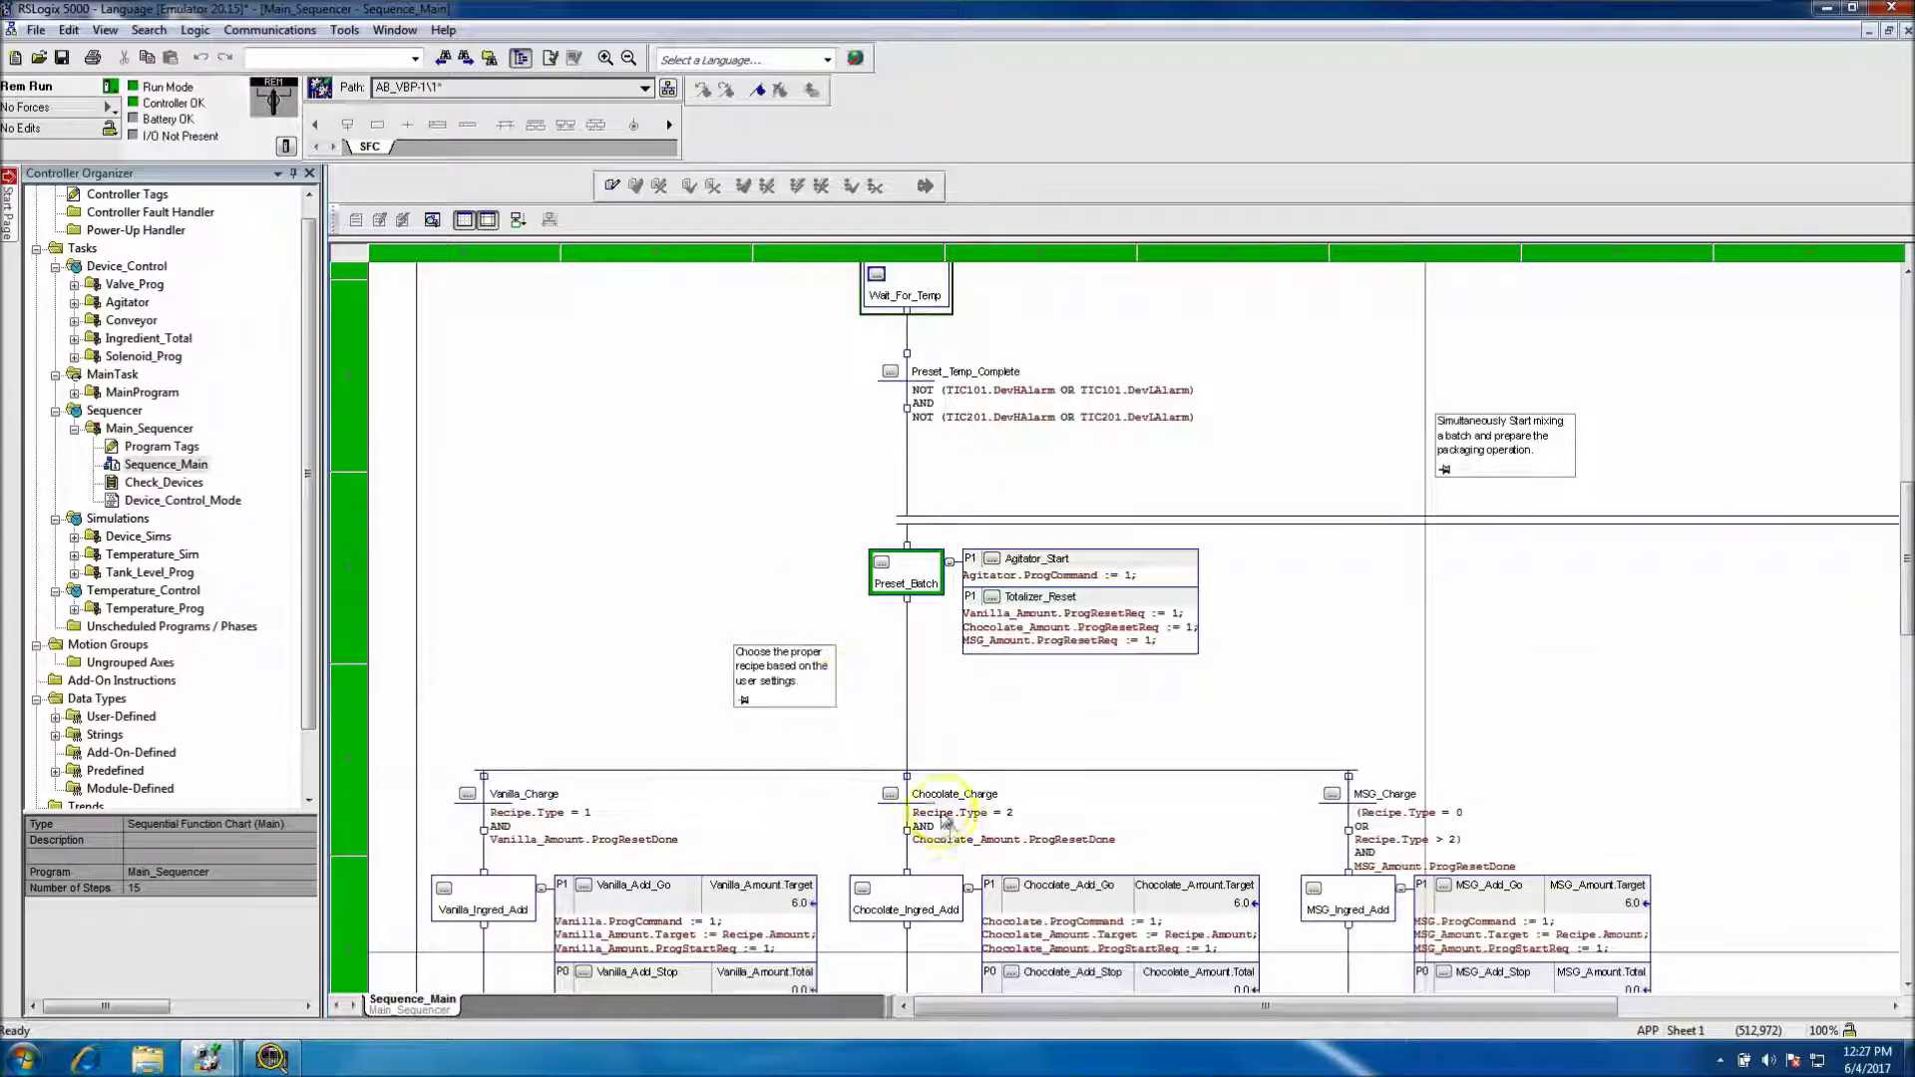
{"action": "mouse_move", "coordinate": [982, 849]}
{"action": "mouse_move", "coordinate": [966, 817]}
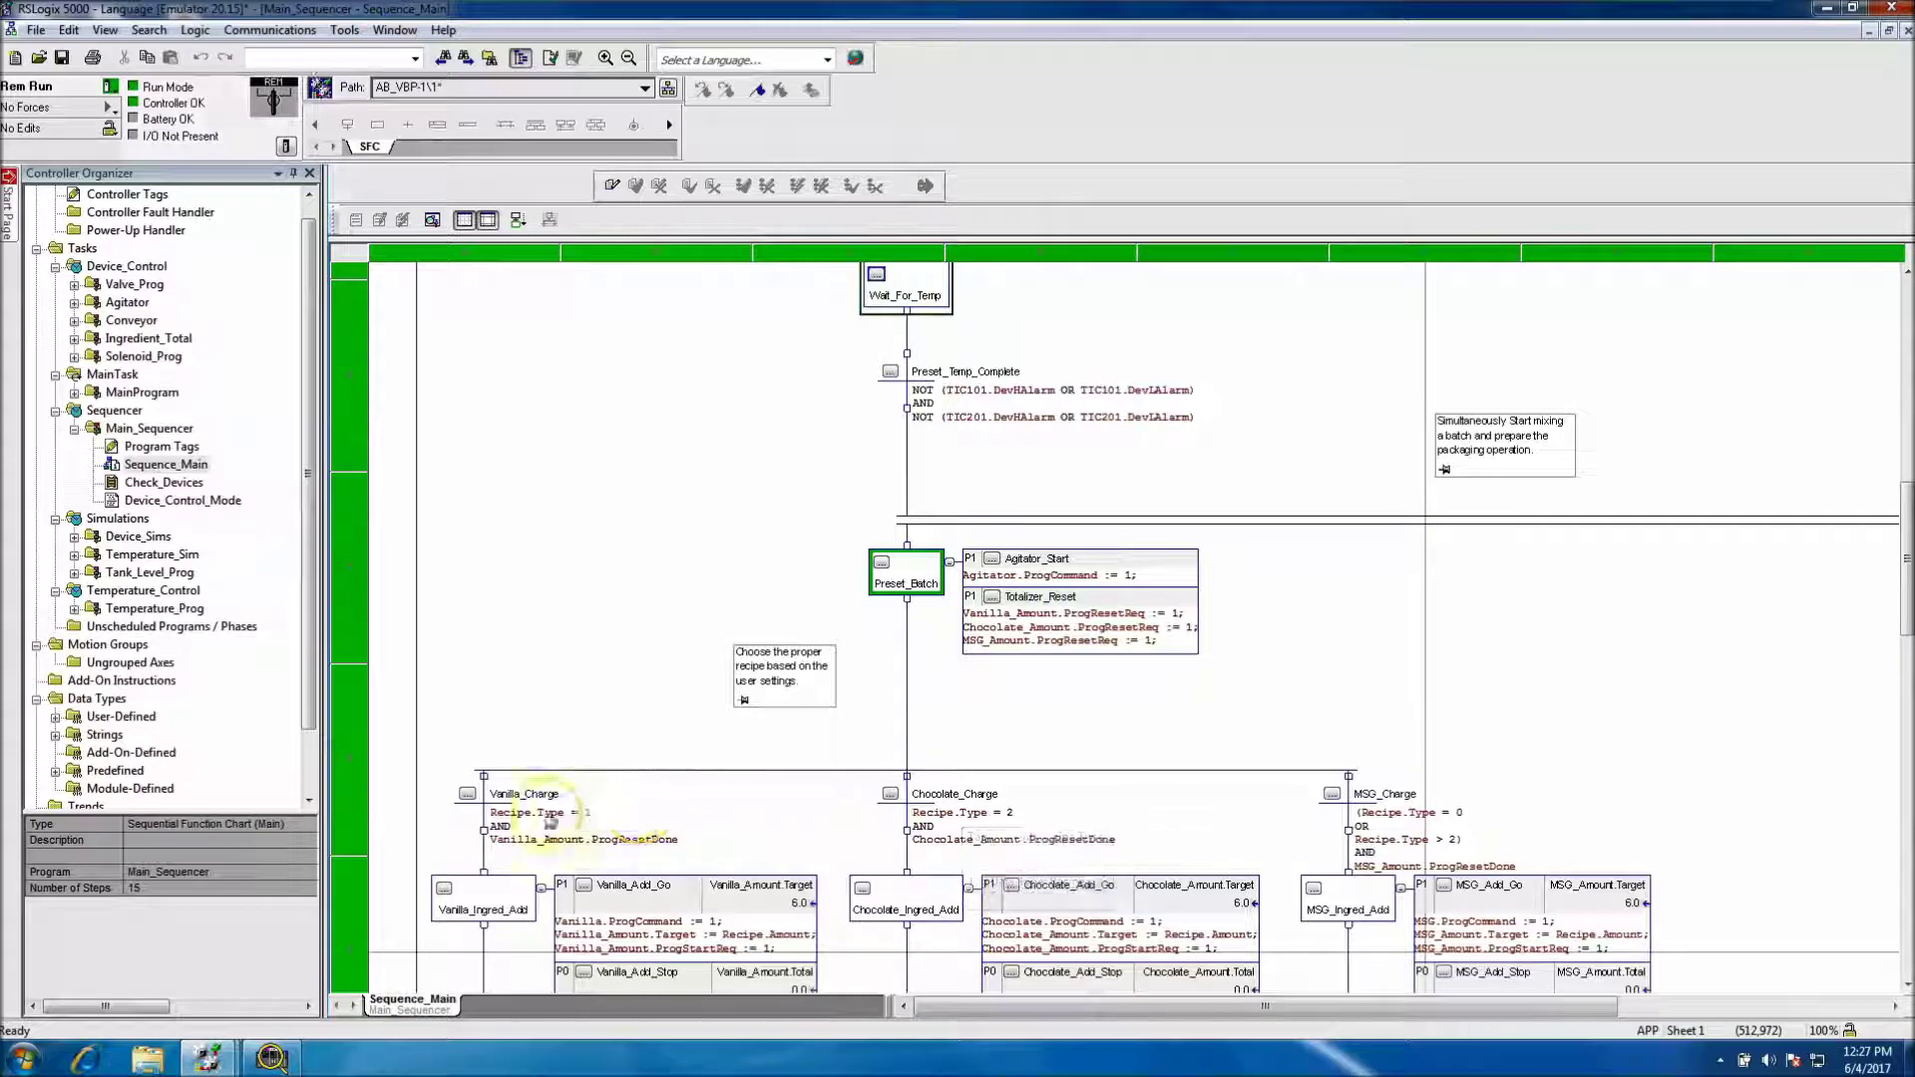
{"action": "mouse_move", "coordinate": [541, 845]}
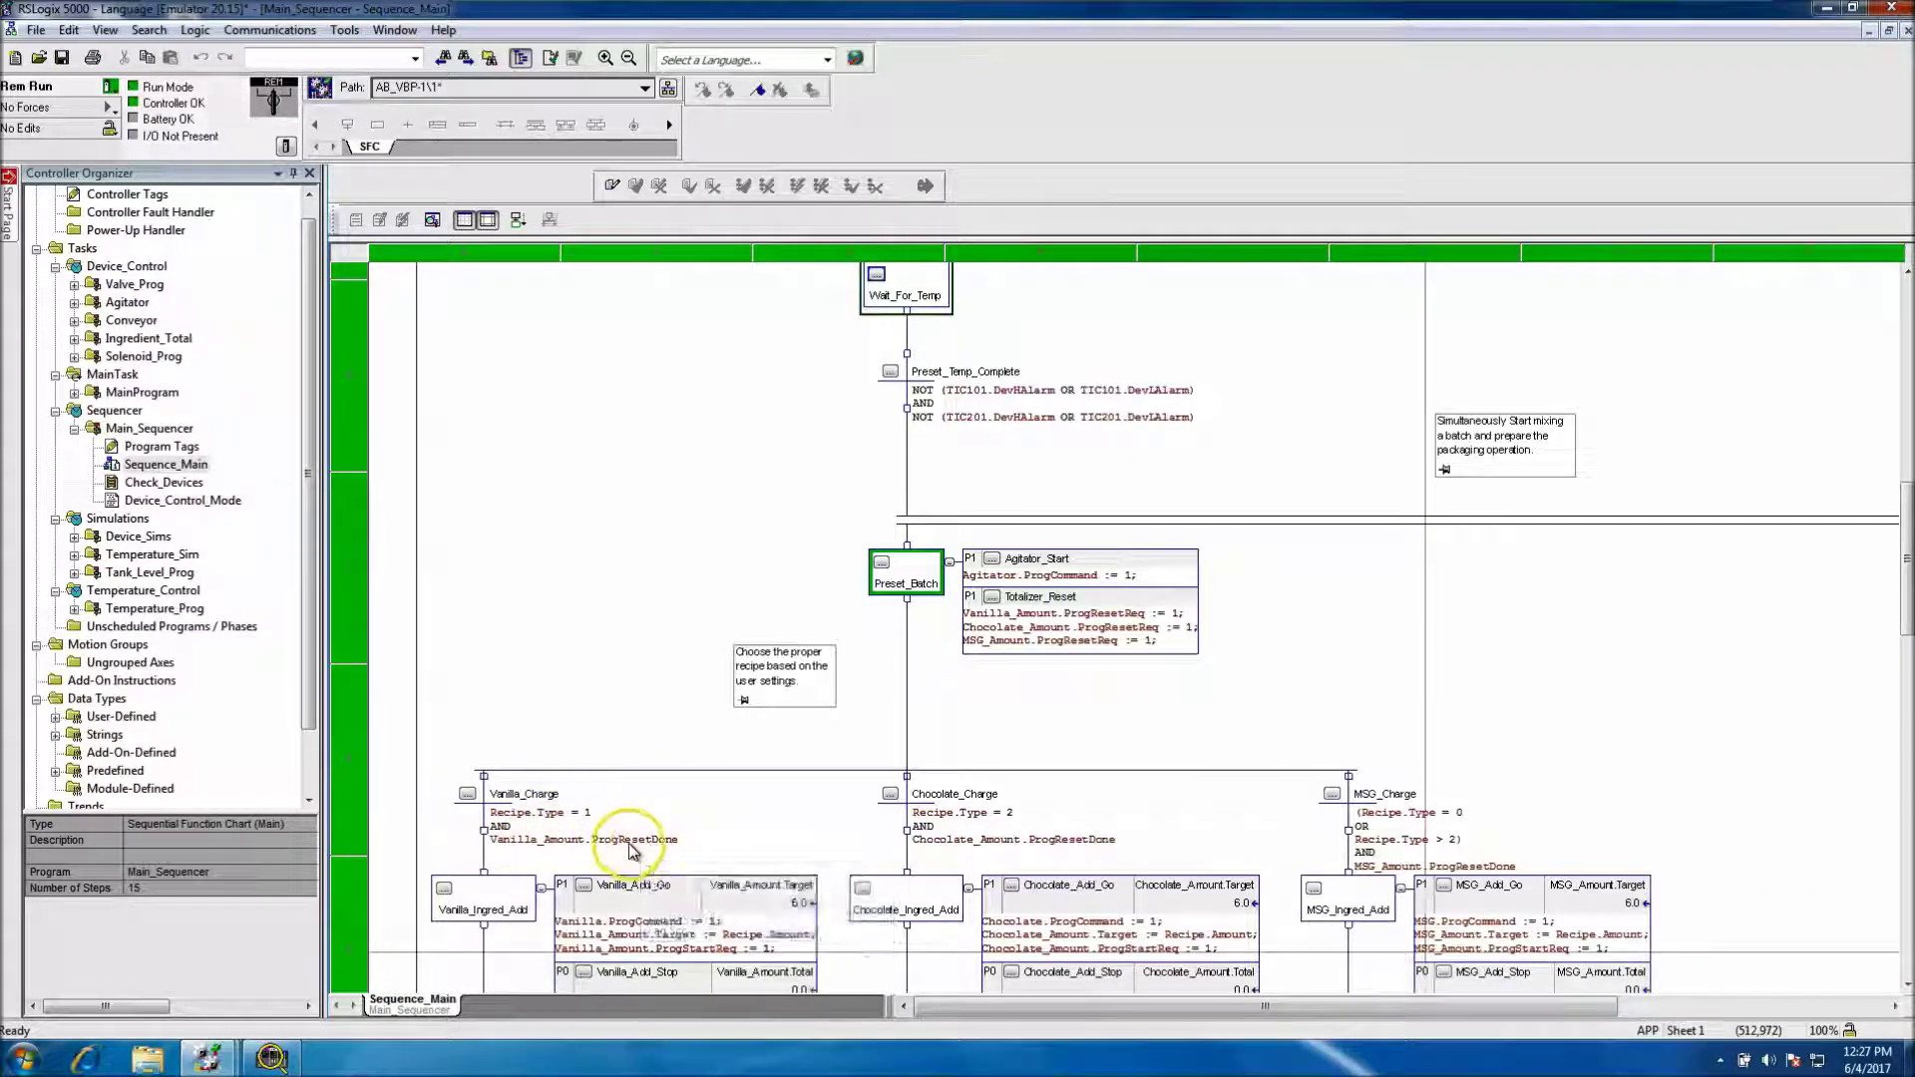
Step: Step through the Vanilla_Charge and Vanilla_Add_Complete transitions to activate Cook
{"action": "left_click", "coordinate": [555, 847]}
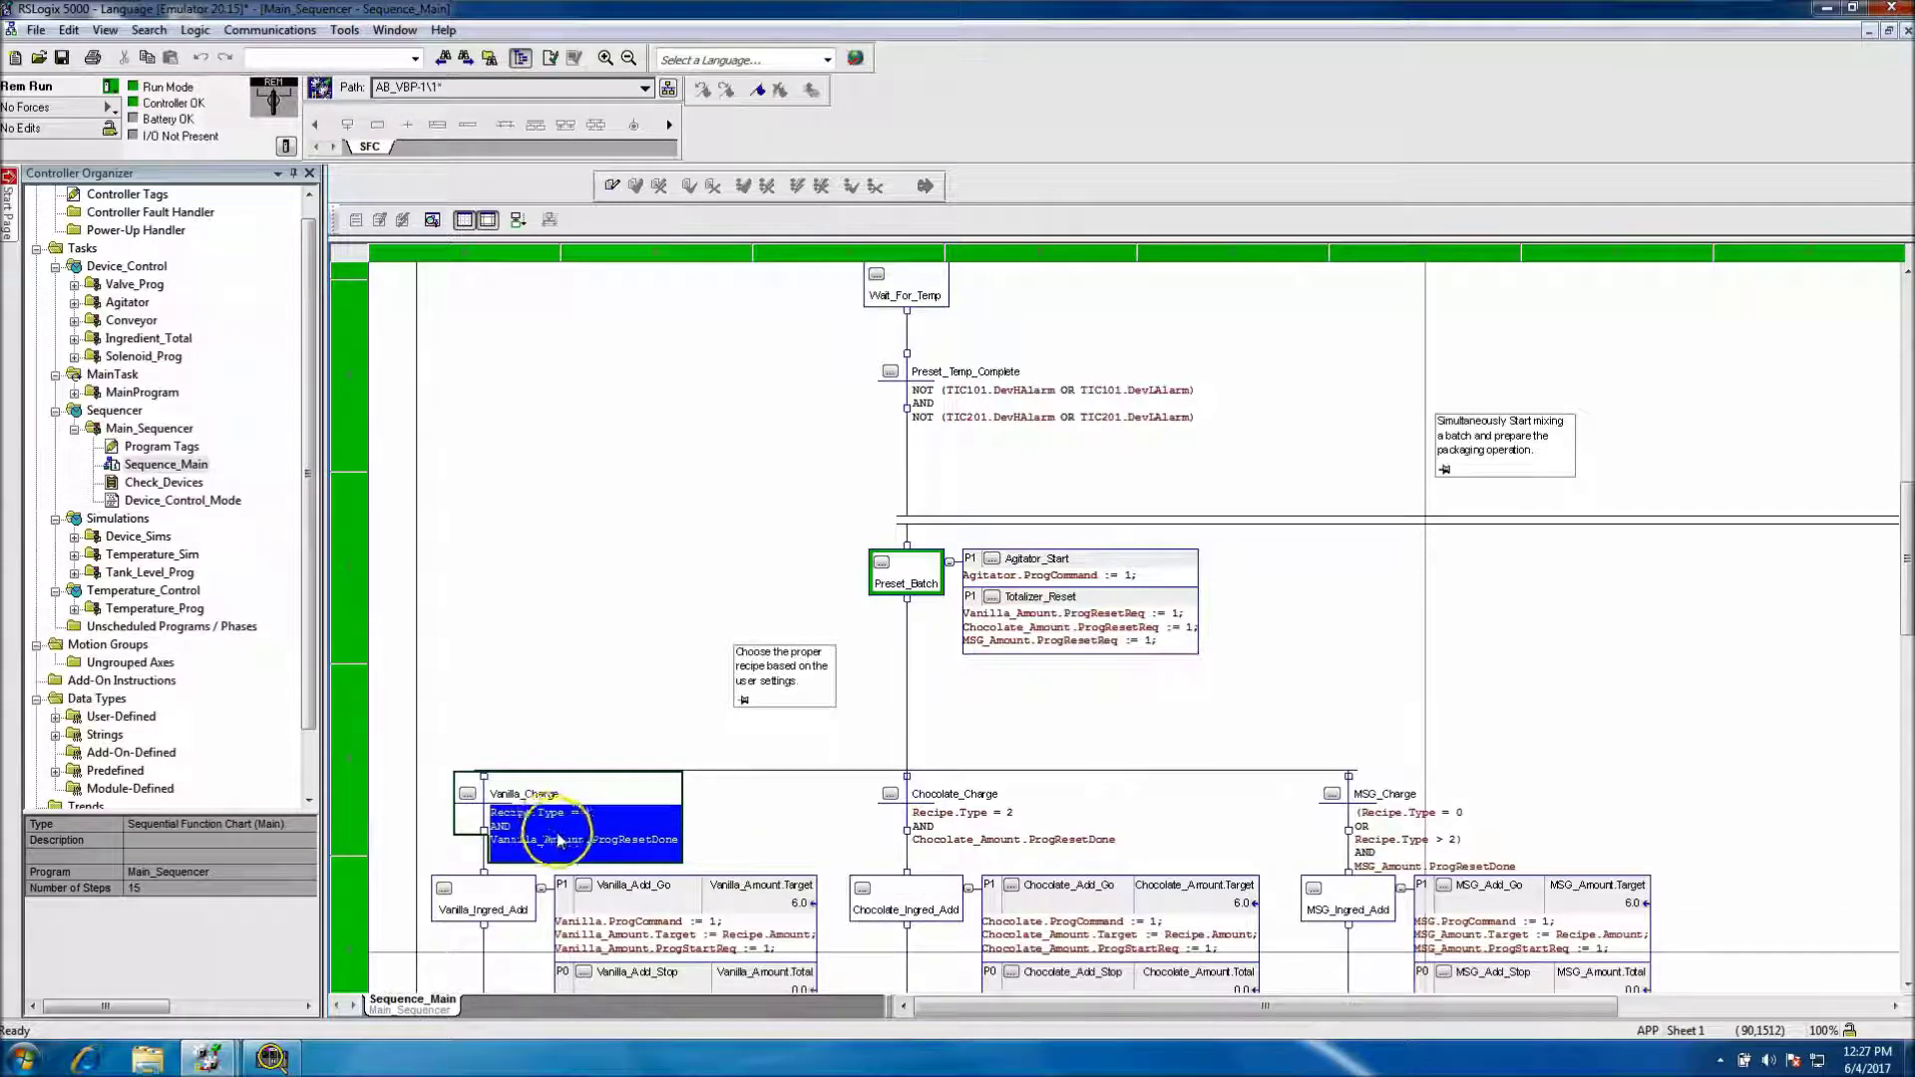
{"action": "right_click", "coordinate": [554, 835]}
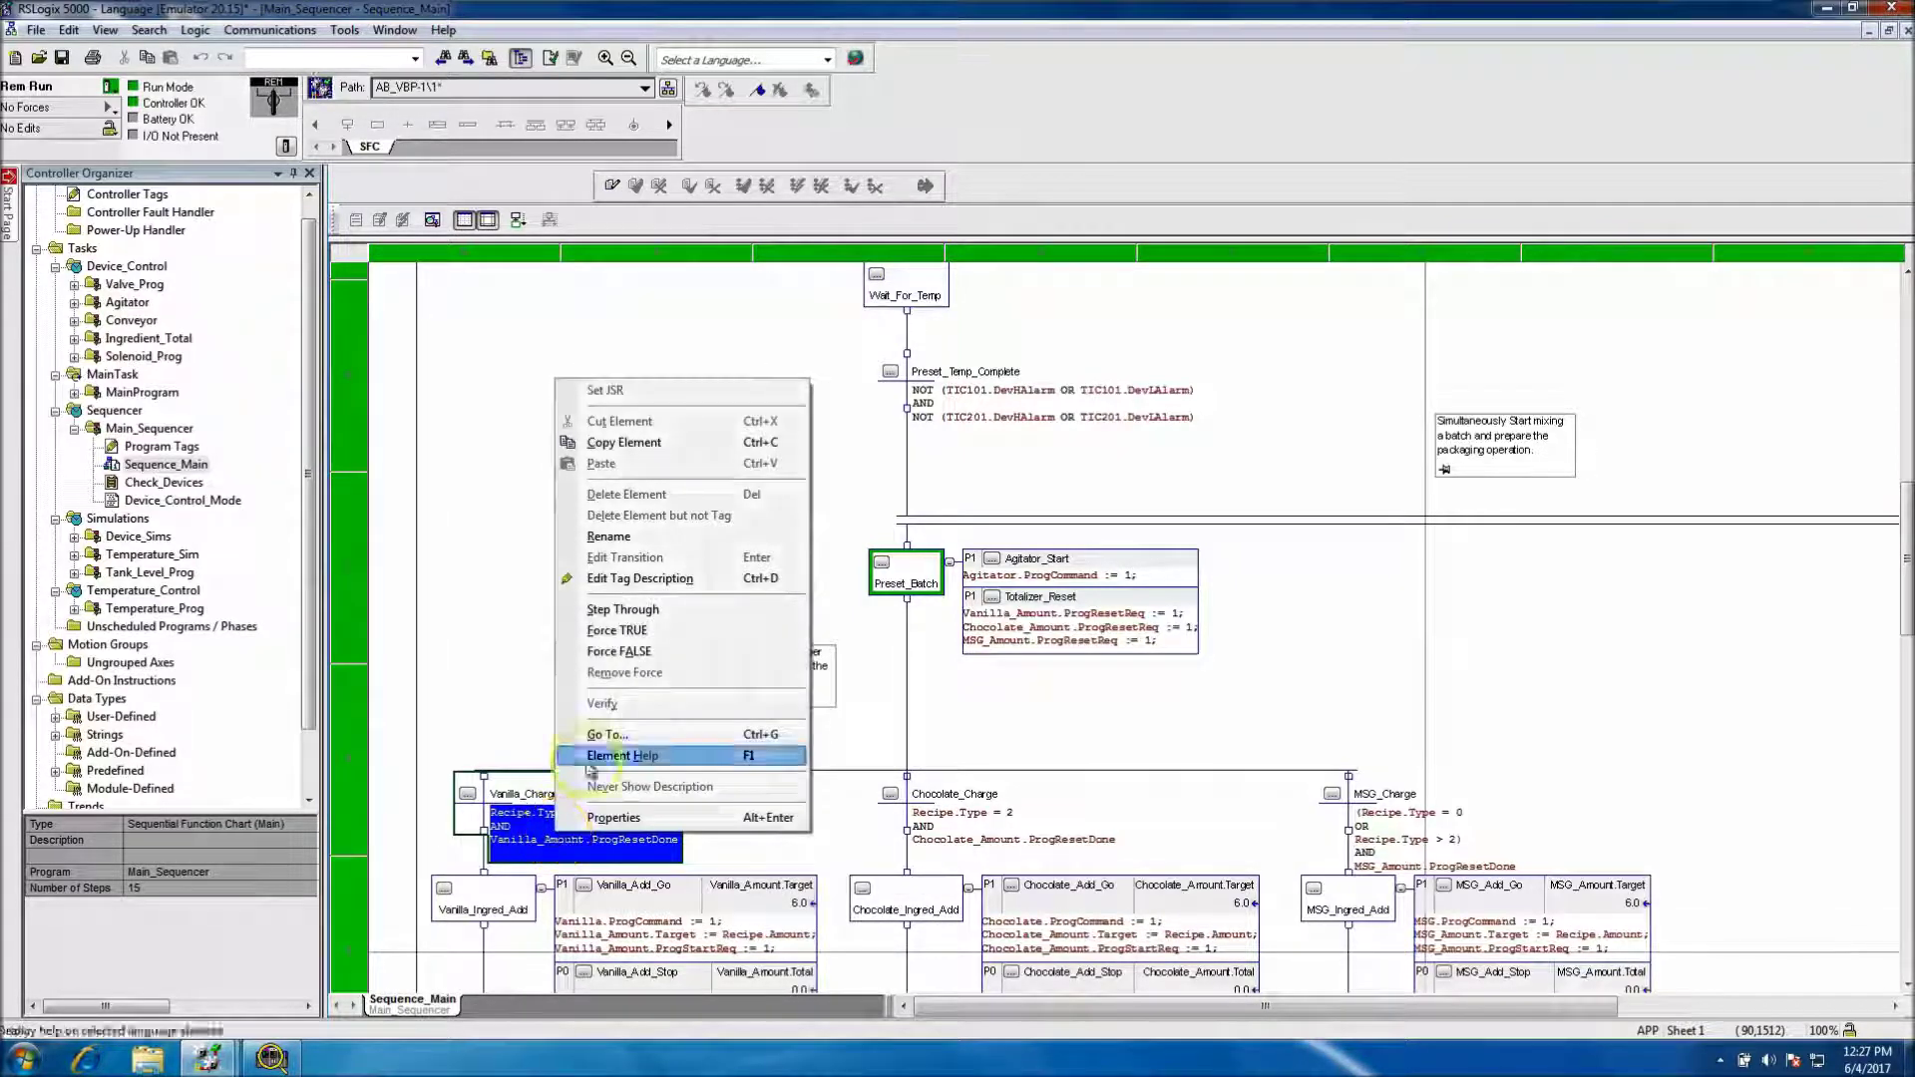
{"action": "left_click", "coordinate": [649, 610]}
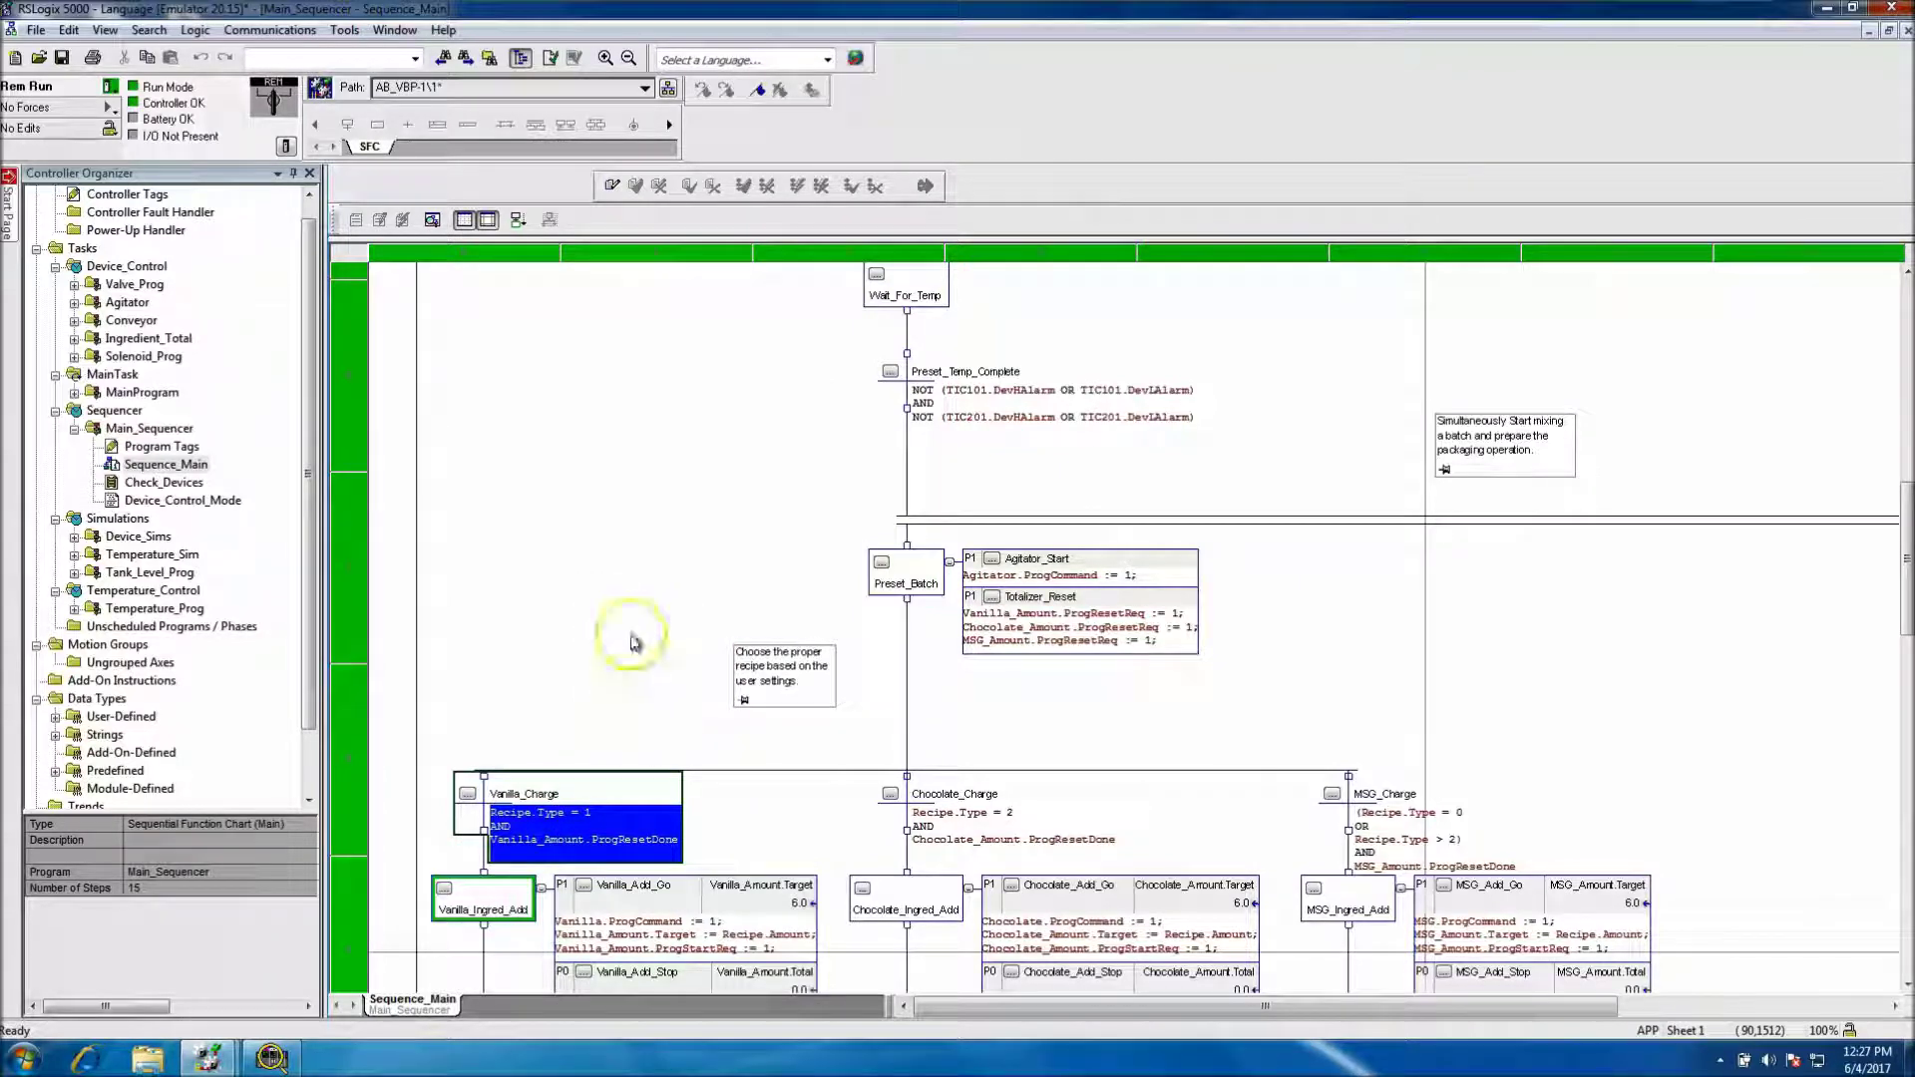
{"action": "scroll", "coordinate": [638, 643], "scroll_direction": "down", "scroll_amount": 5}
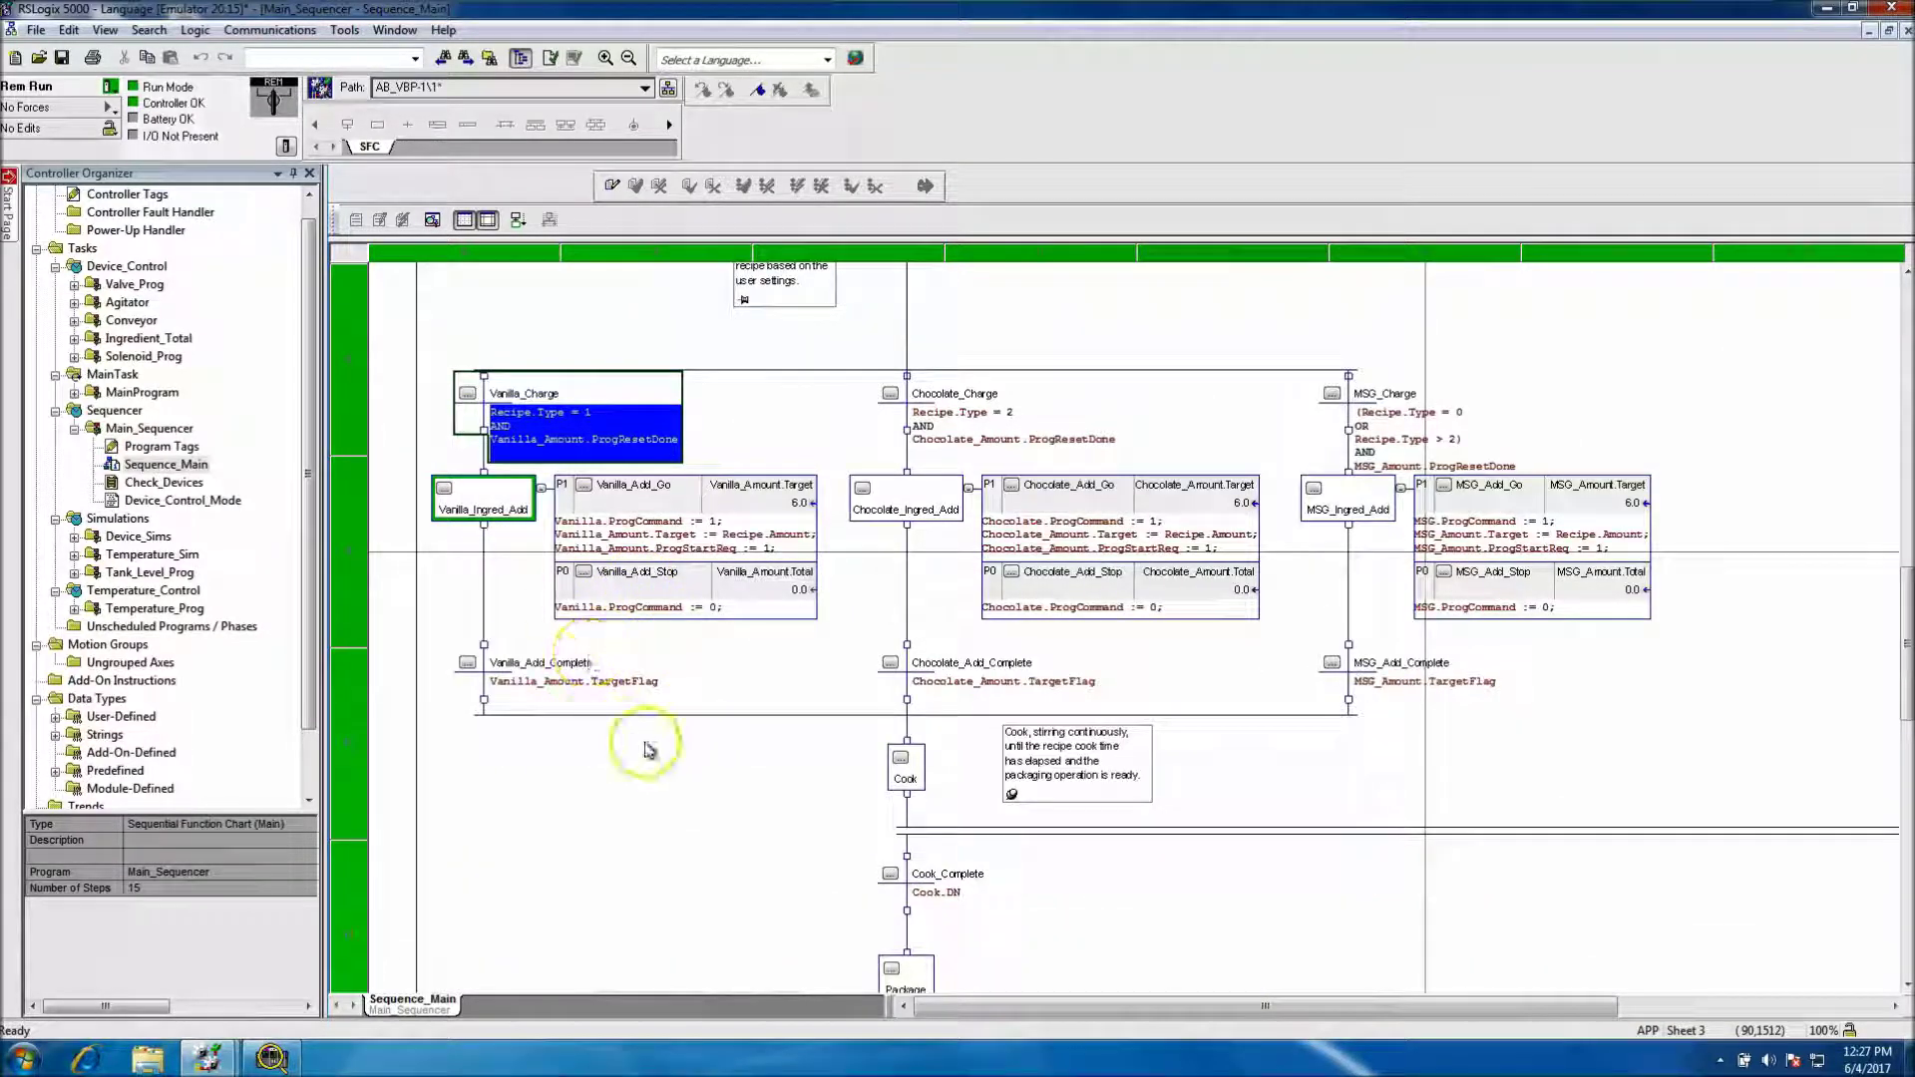
{"action": "right_click", "coordinate": [566, 688]}
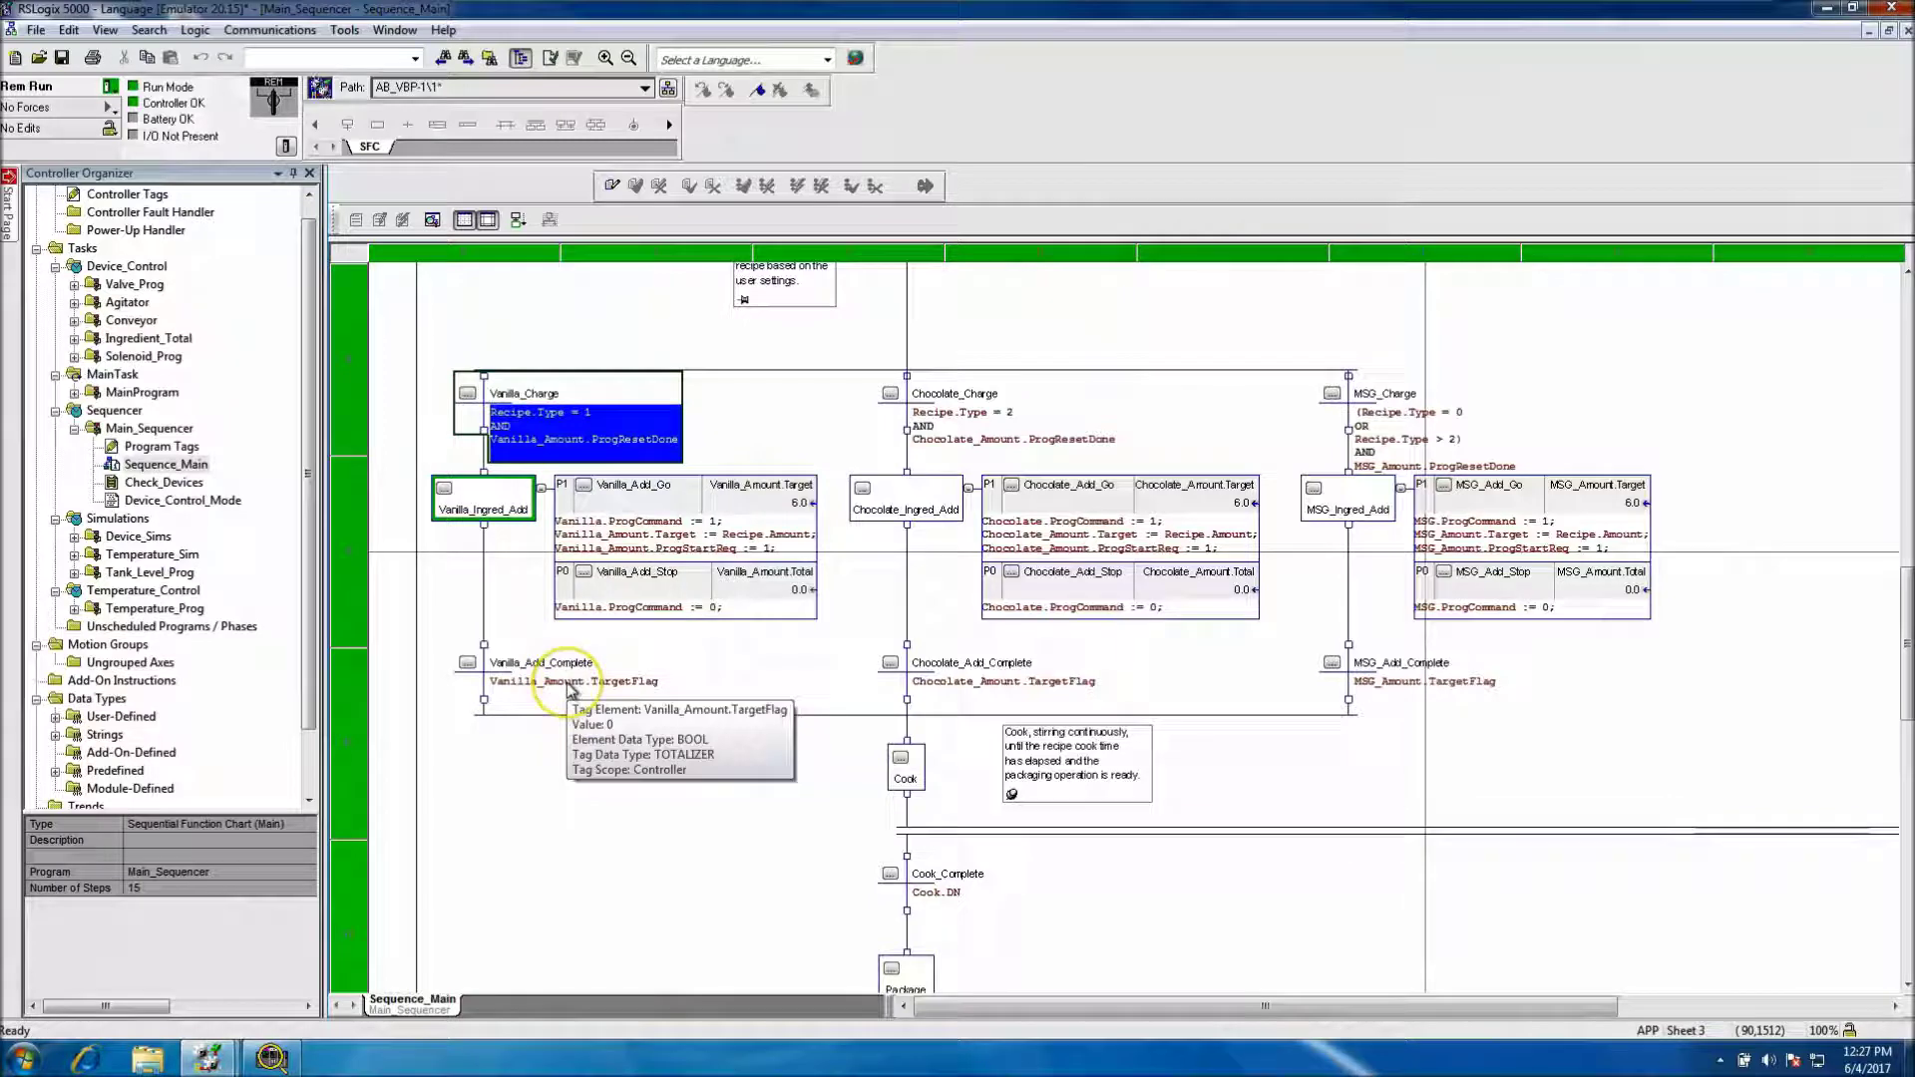
{"action": "left_click", "coordinate": [566, 686]}
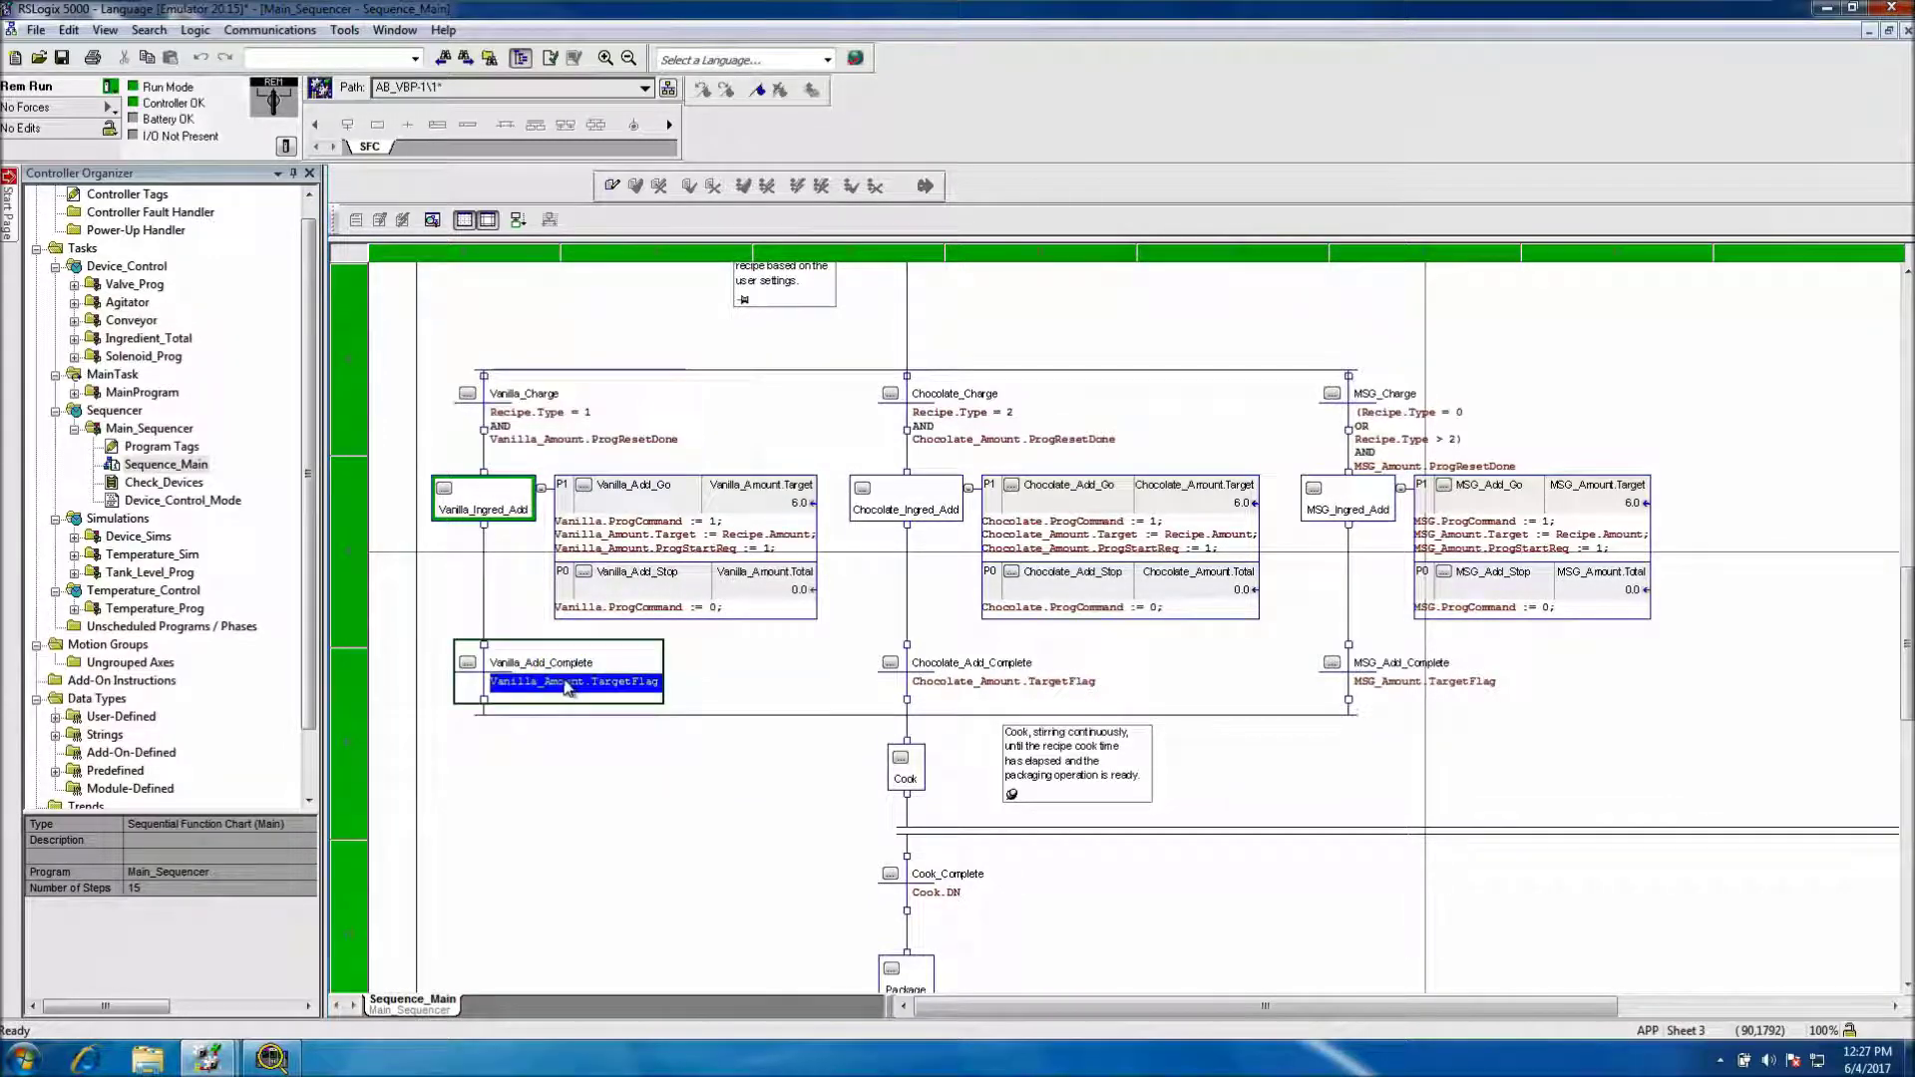
{"action": "right_click", "coordinate": [566, 686]}
{"action": "left_click", "coordinate": [701, 458]}
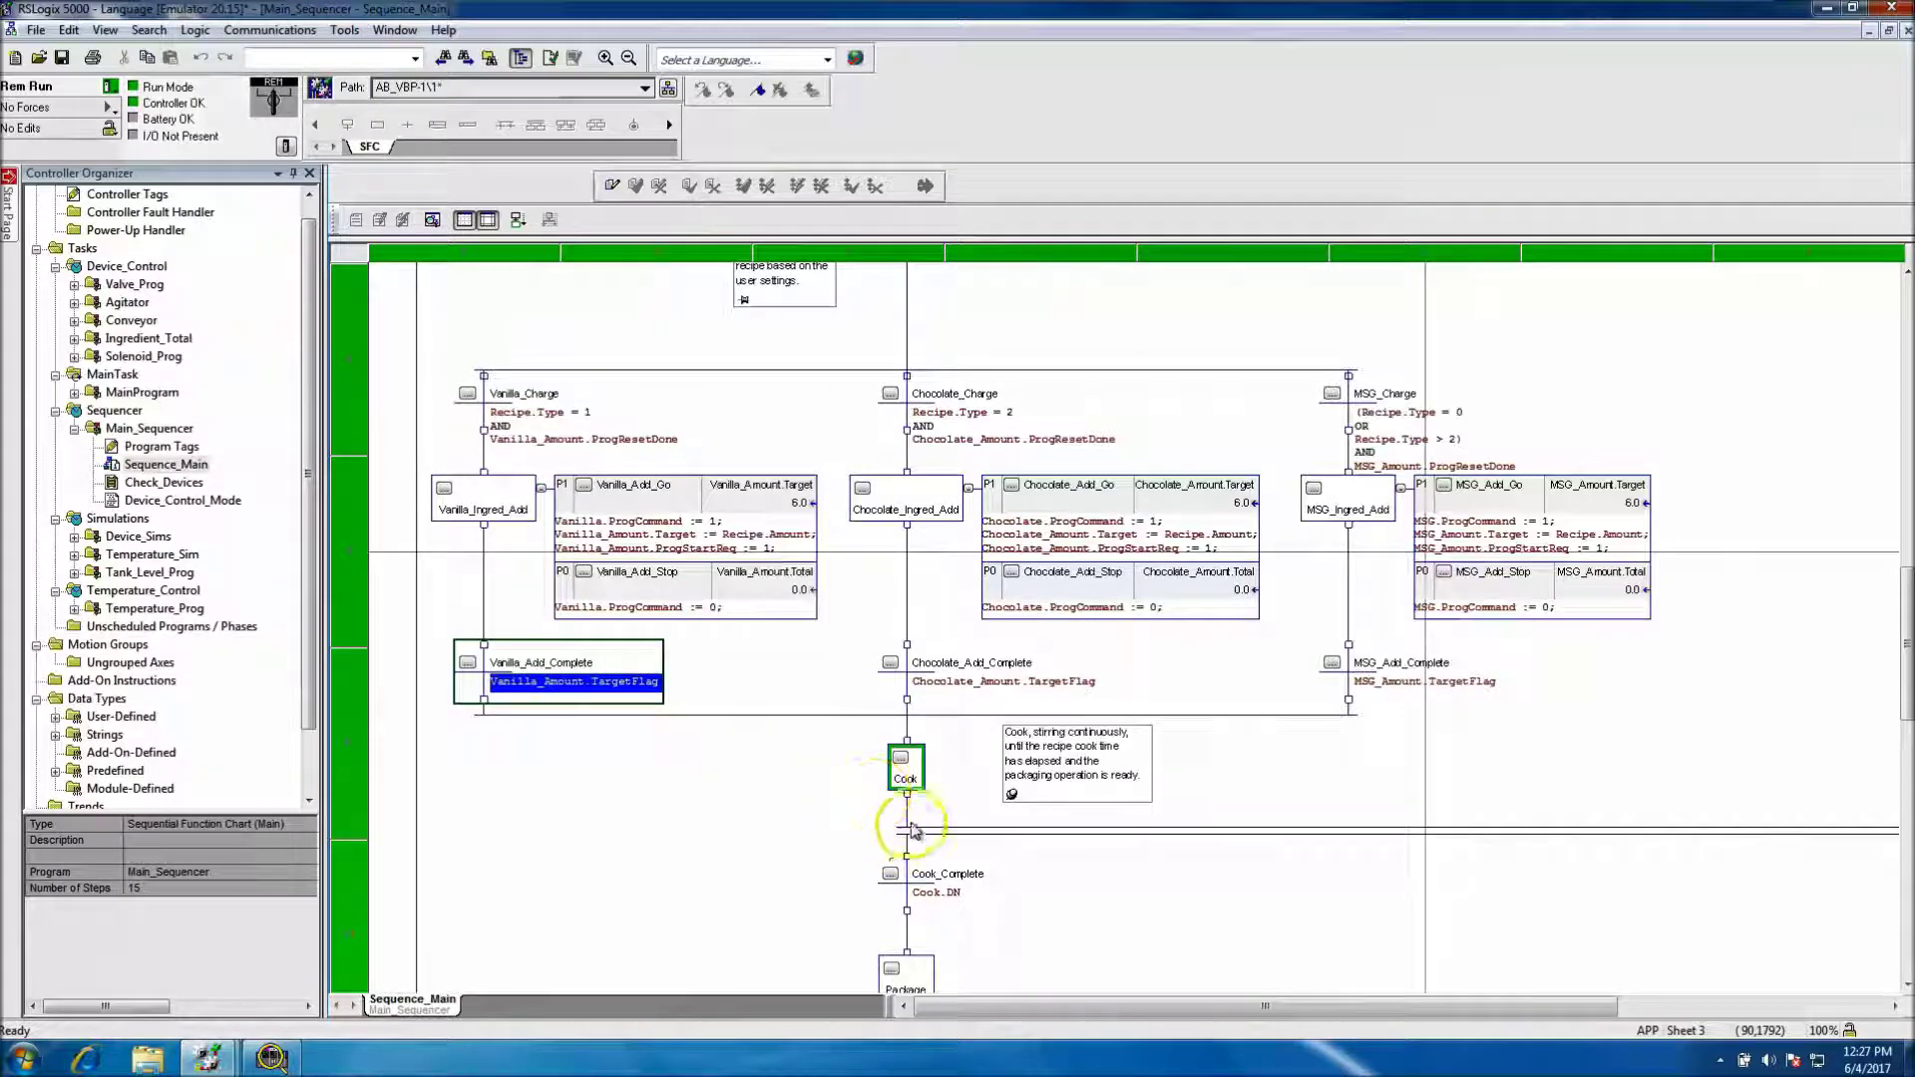
Step: View the Cook step's properties, showing its 25000 ms timer preset, and cancel
{"action": "mouse_move", "coordinate": [929, 885]}
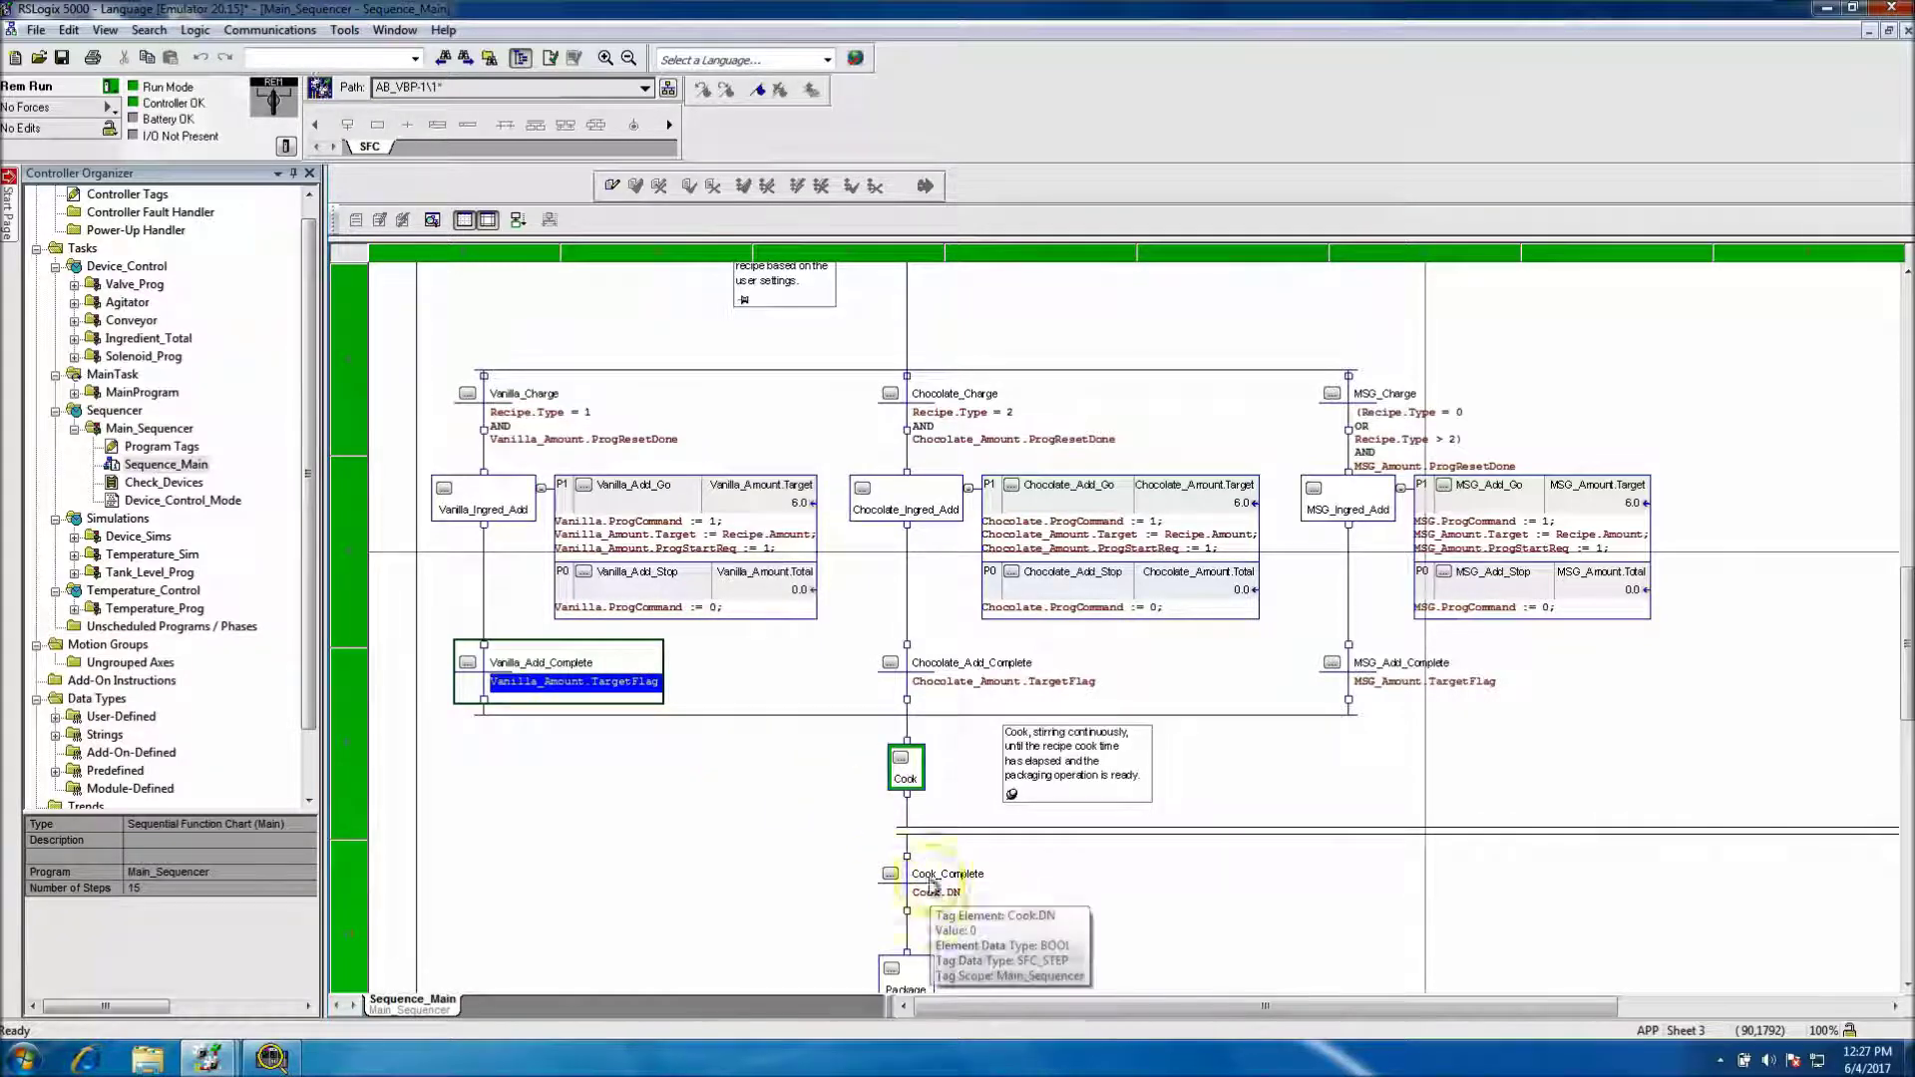
{"action": "left_click", "coordinate": [900, 758]}
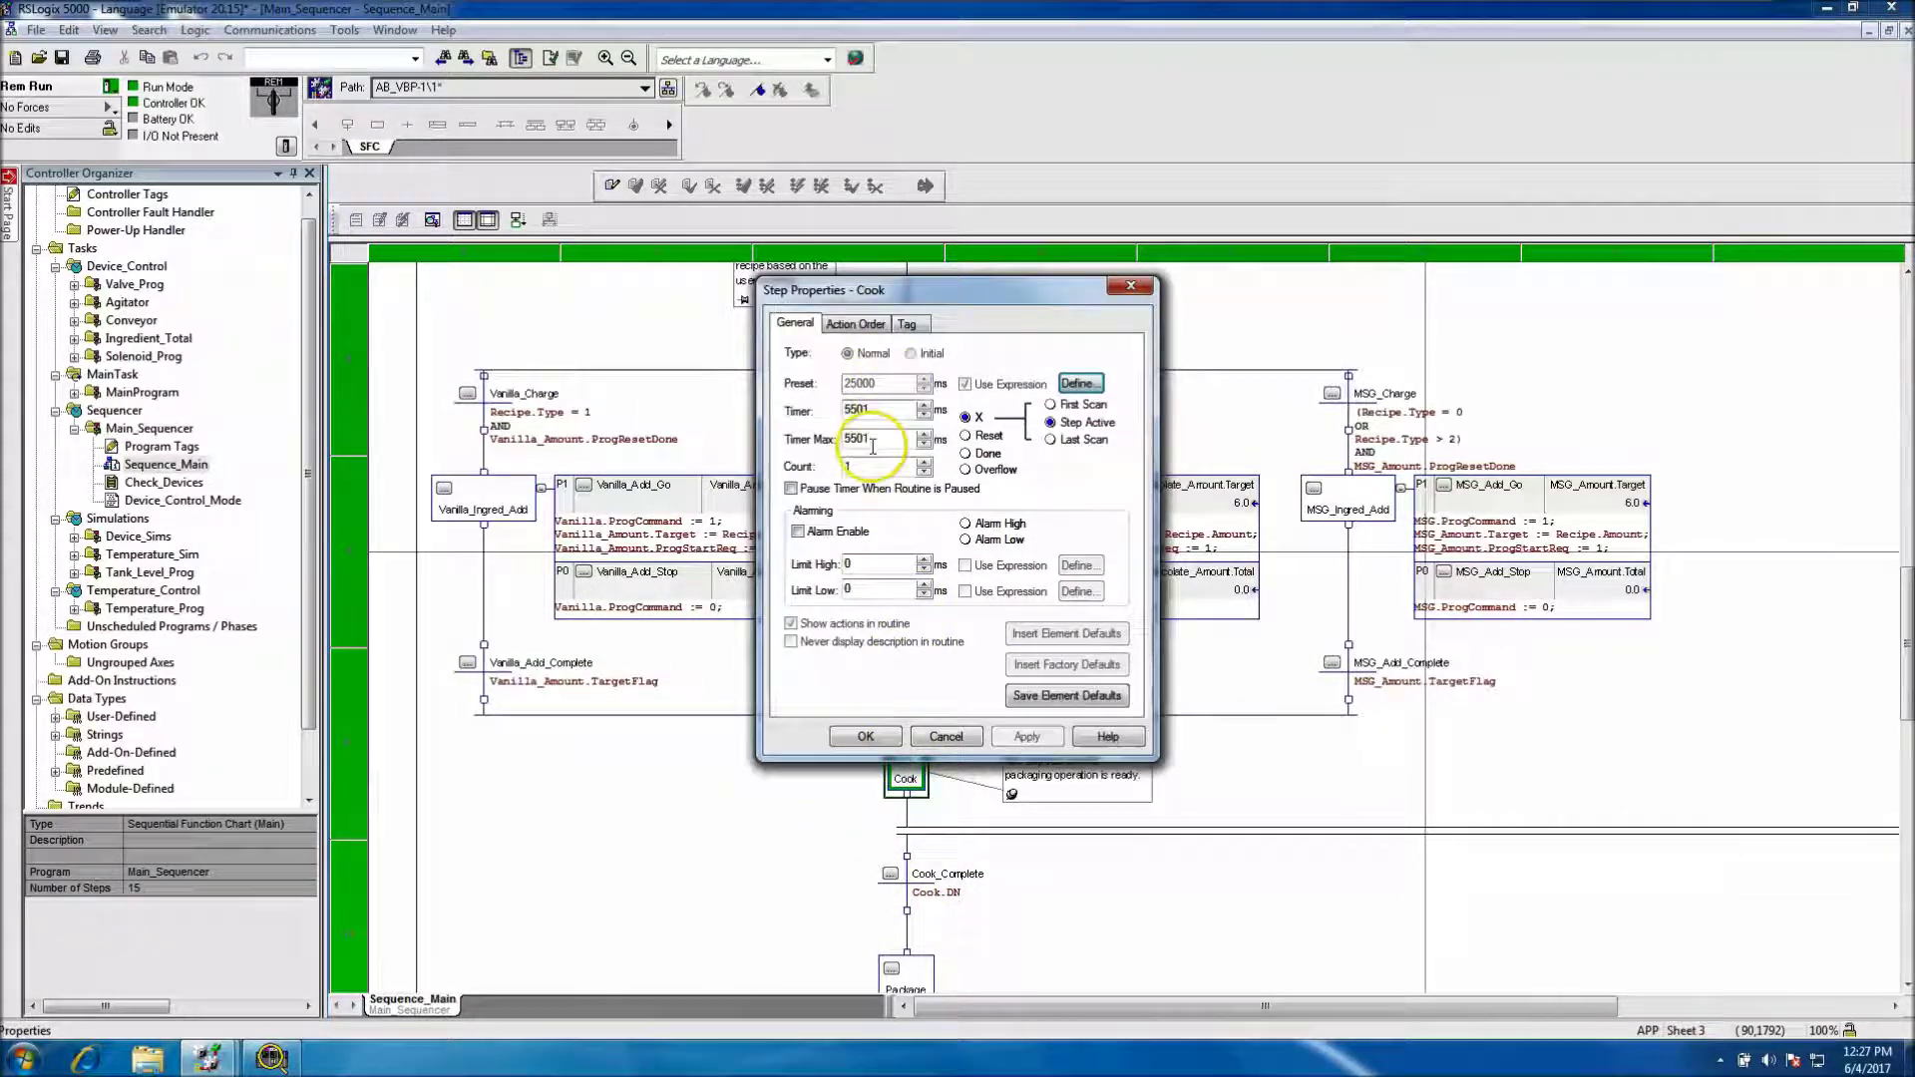
{"action": "left_click", "coordinate": [949, 740]}
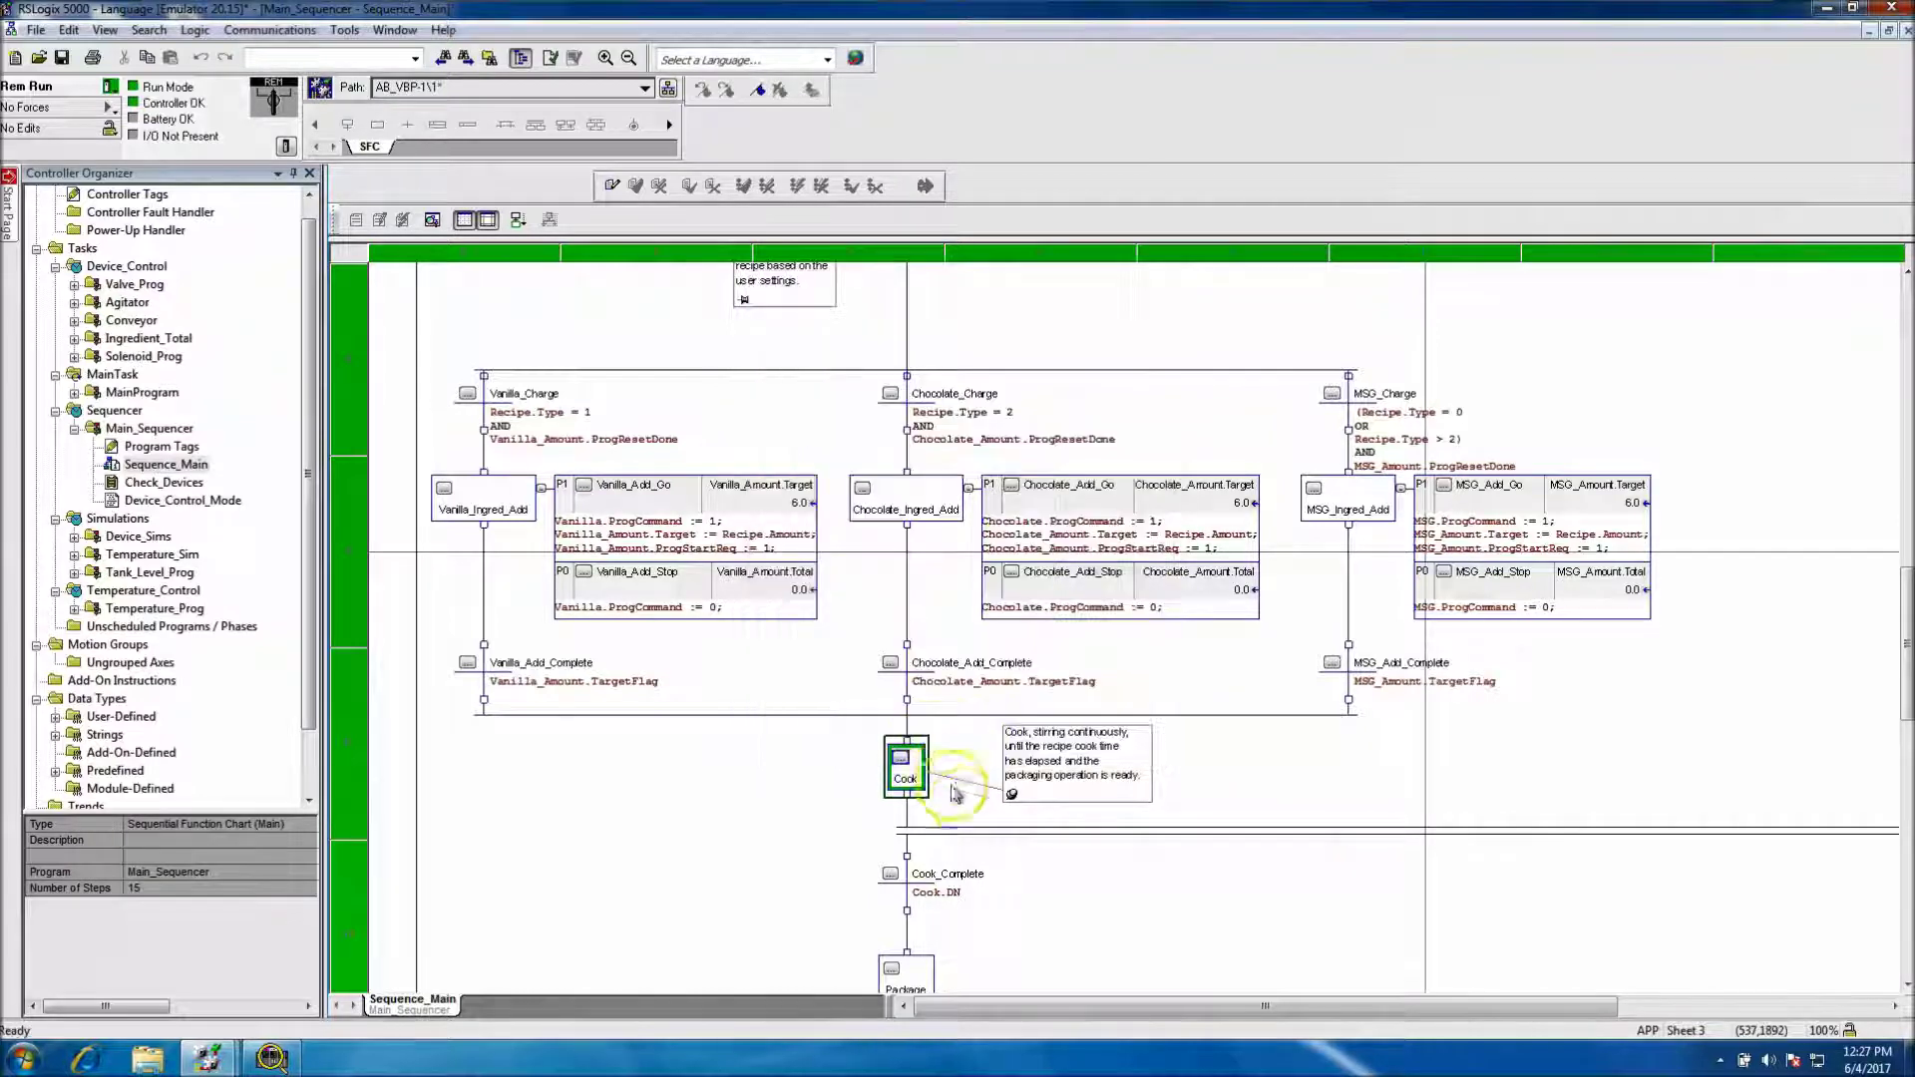
{"action": "scroll", "coordinate": [987, 788], "scroll_direction": "down", "scroll_amount": 5}
{"action": "scroll", "coordinate": [991, 803], "scroll_direction": "down", "scroll_amount": 3}
{"action": "scroll", "coordinate": [986, 798], "scroll_direction": "up", "scroll_amount": 10}
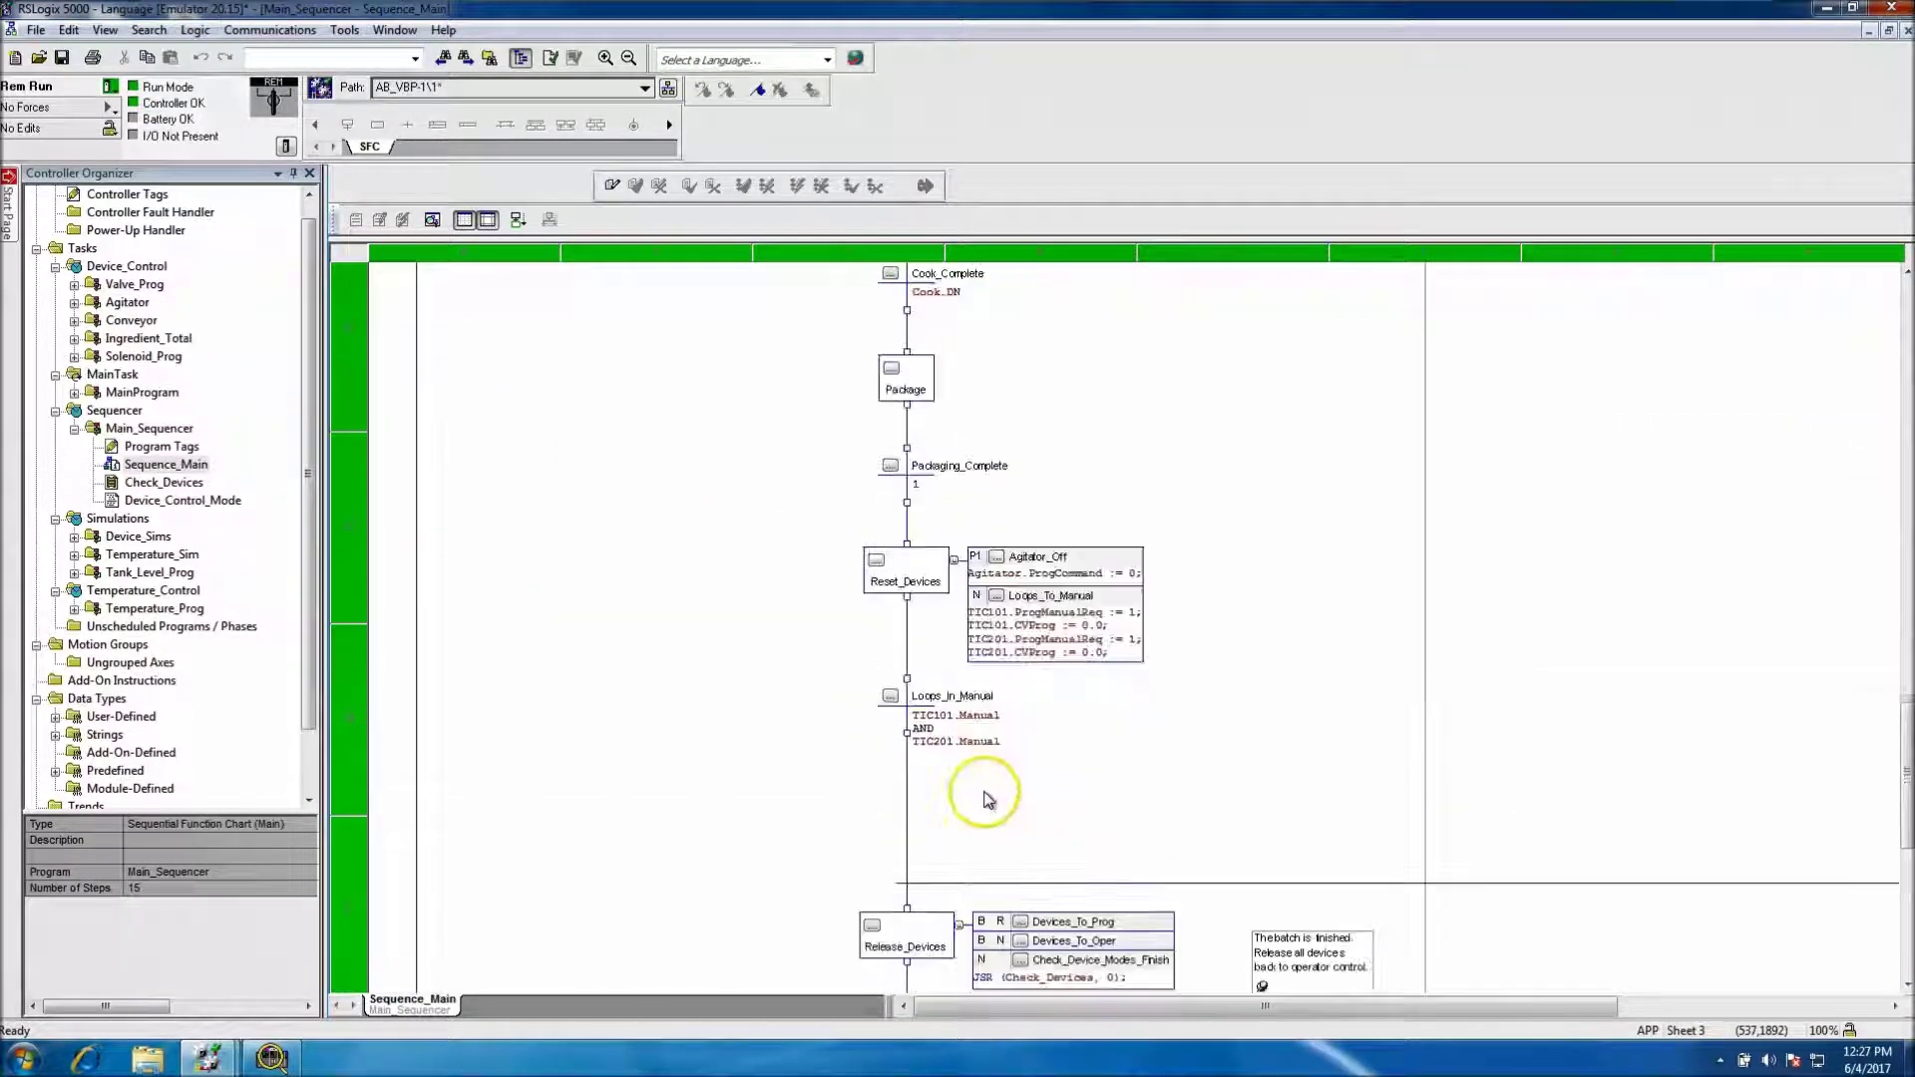
{"action": "scroll", "coordinate": [798, 678], "scroll_direction": "up", "scroll_amount": 3}
{"action": "scroll", "coordinate": [758, 643], "scroll_direction": "up", "scroll_amount": 5}
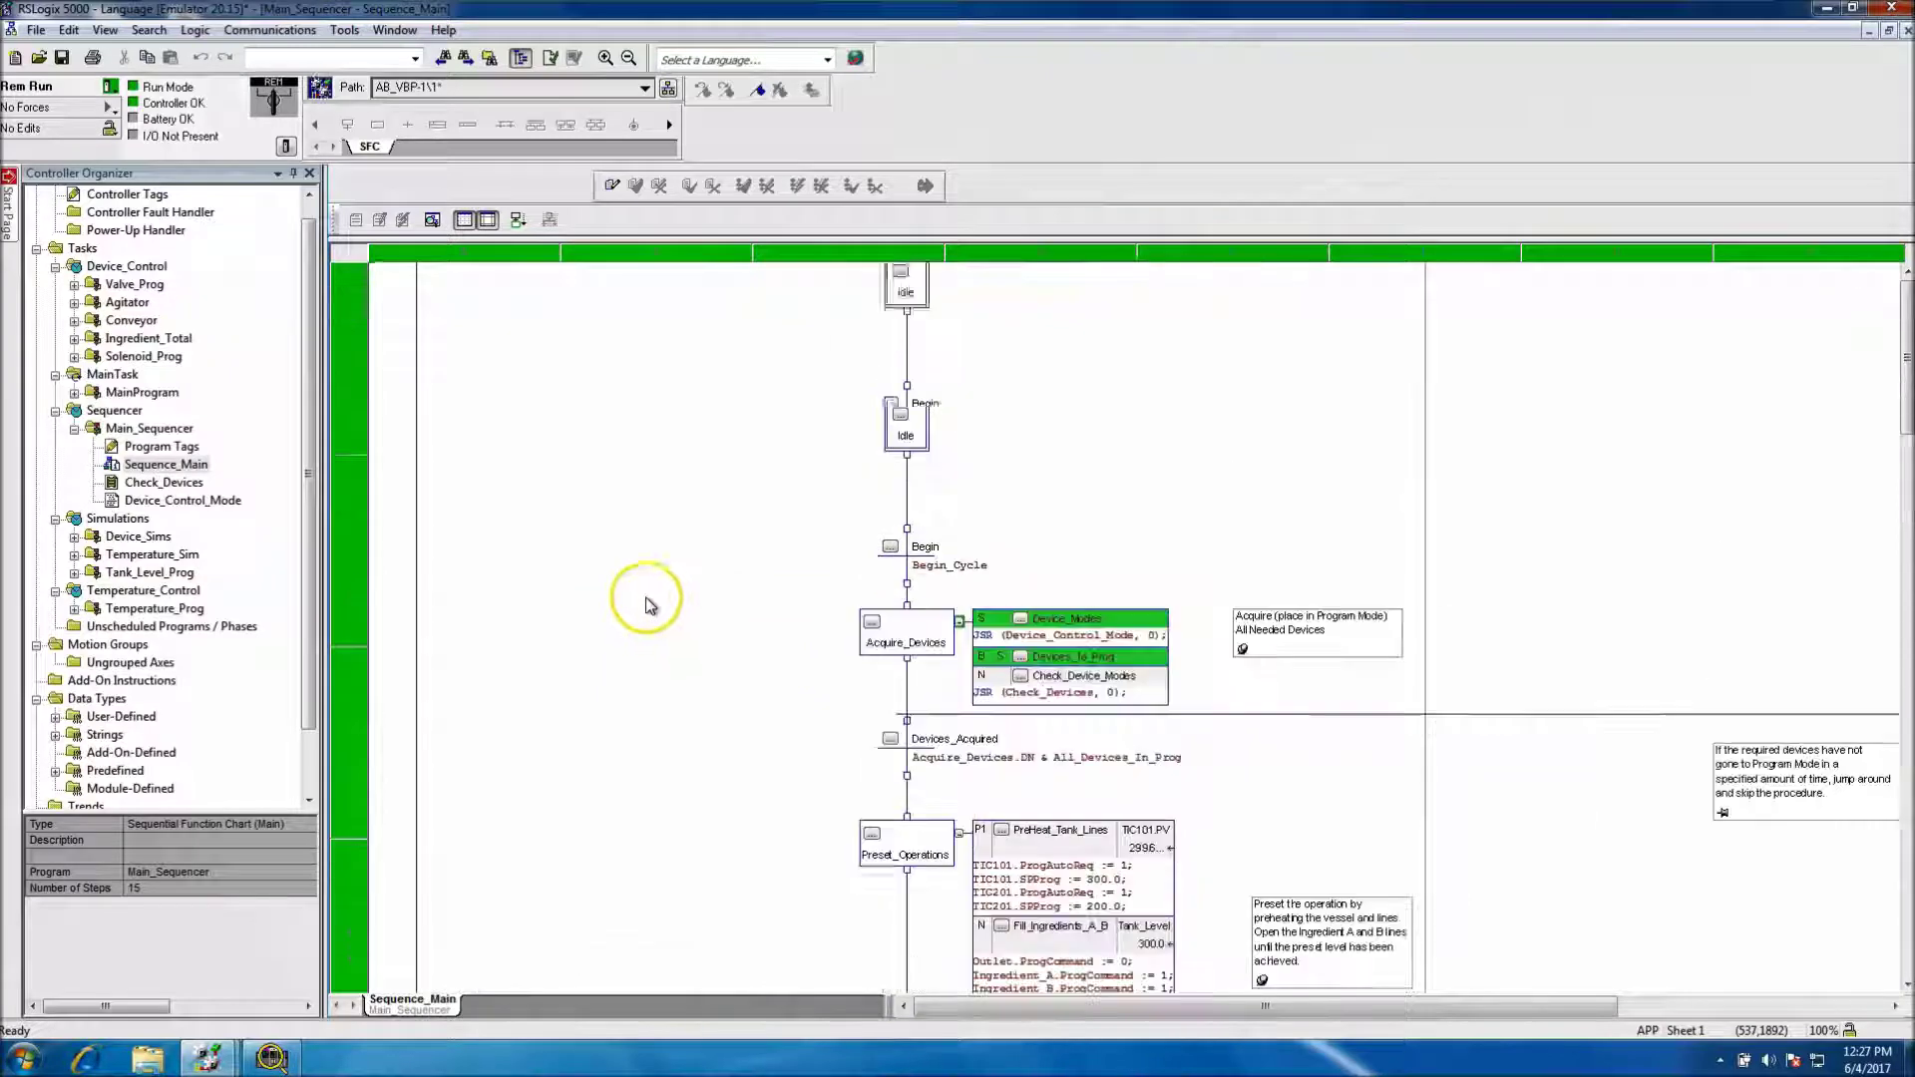
{"action": "left_click", "coordinate": [517, 220]}
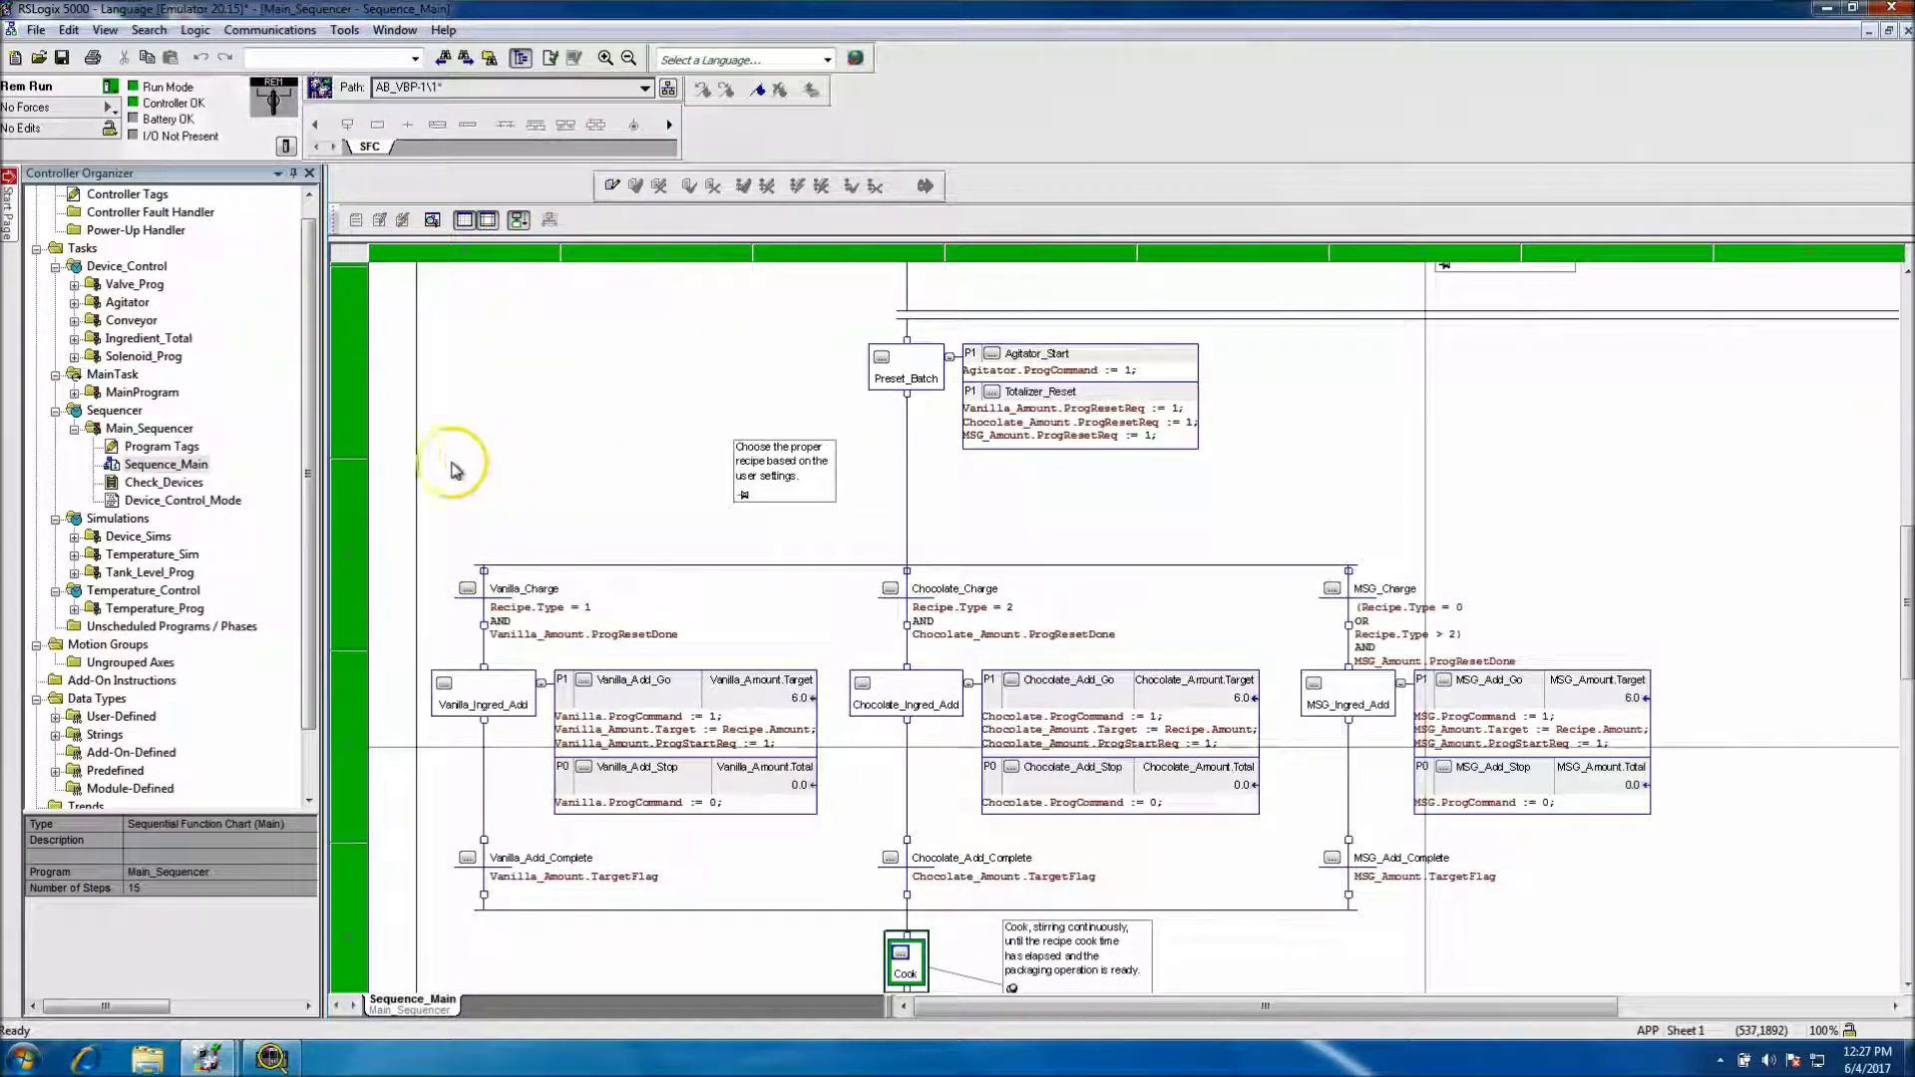
{"action": "left_click", "coordinate": [74, 392]}
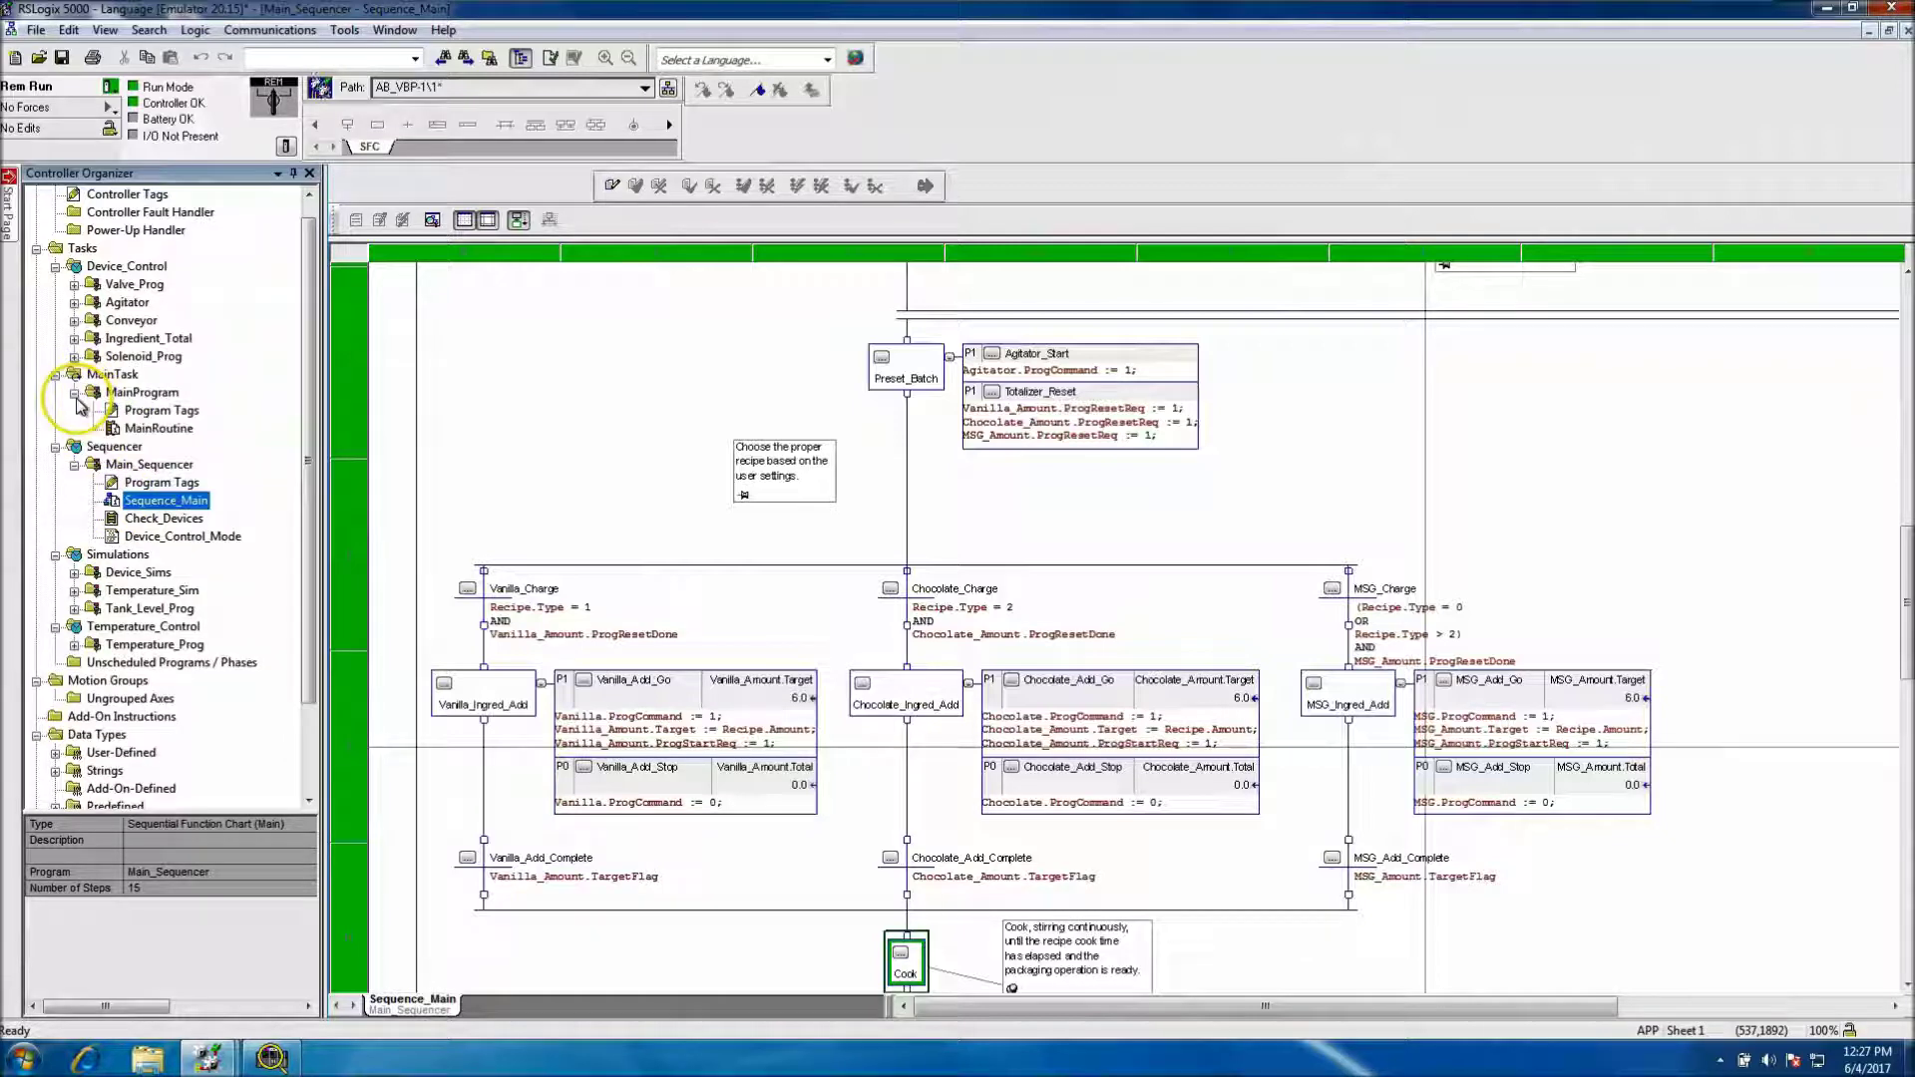
{"action": "left_click", "coordinate": [75, 392]}
{"action": "left_click", "coordinate": [75, 320]}
{"action": "left_click", "coordinate": [74, 284]}
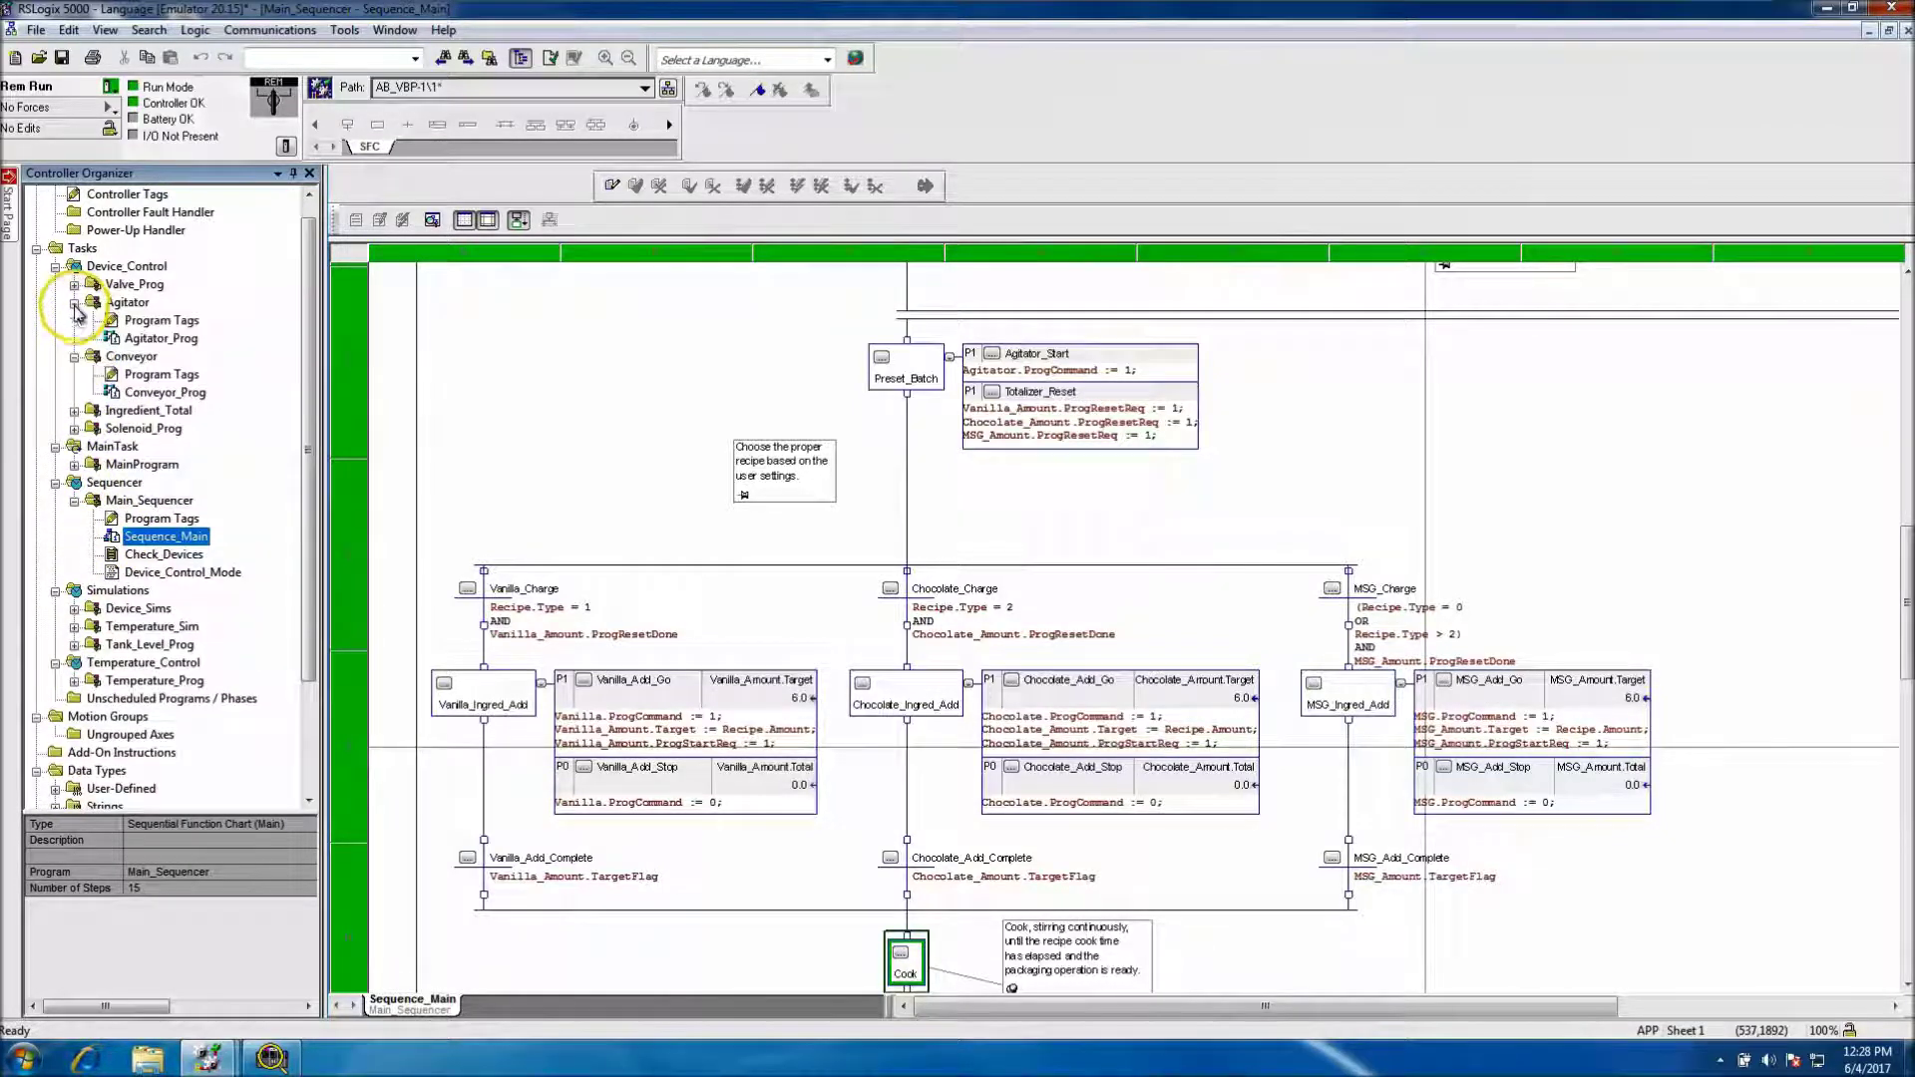
{"action": "left_click", "coordinate": [73, 284]}
{"action": "left_click", "coordinate": [74, 284]}
{"action": "left_click", "coordinate": [74, 284]}
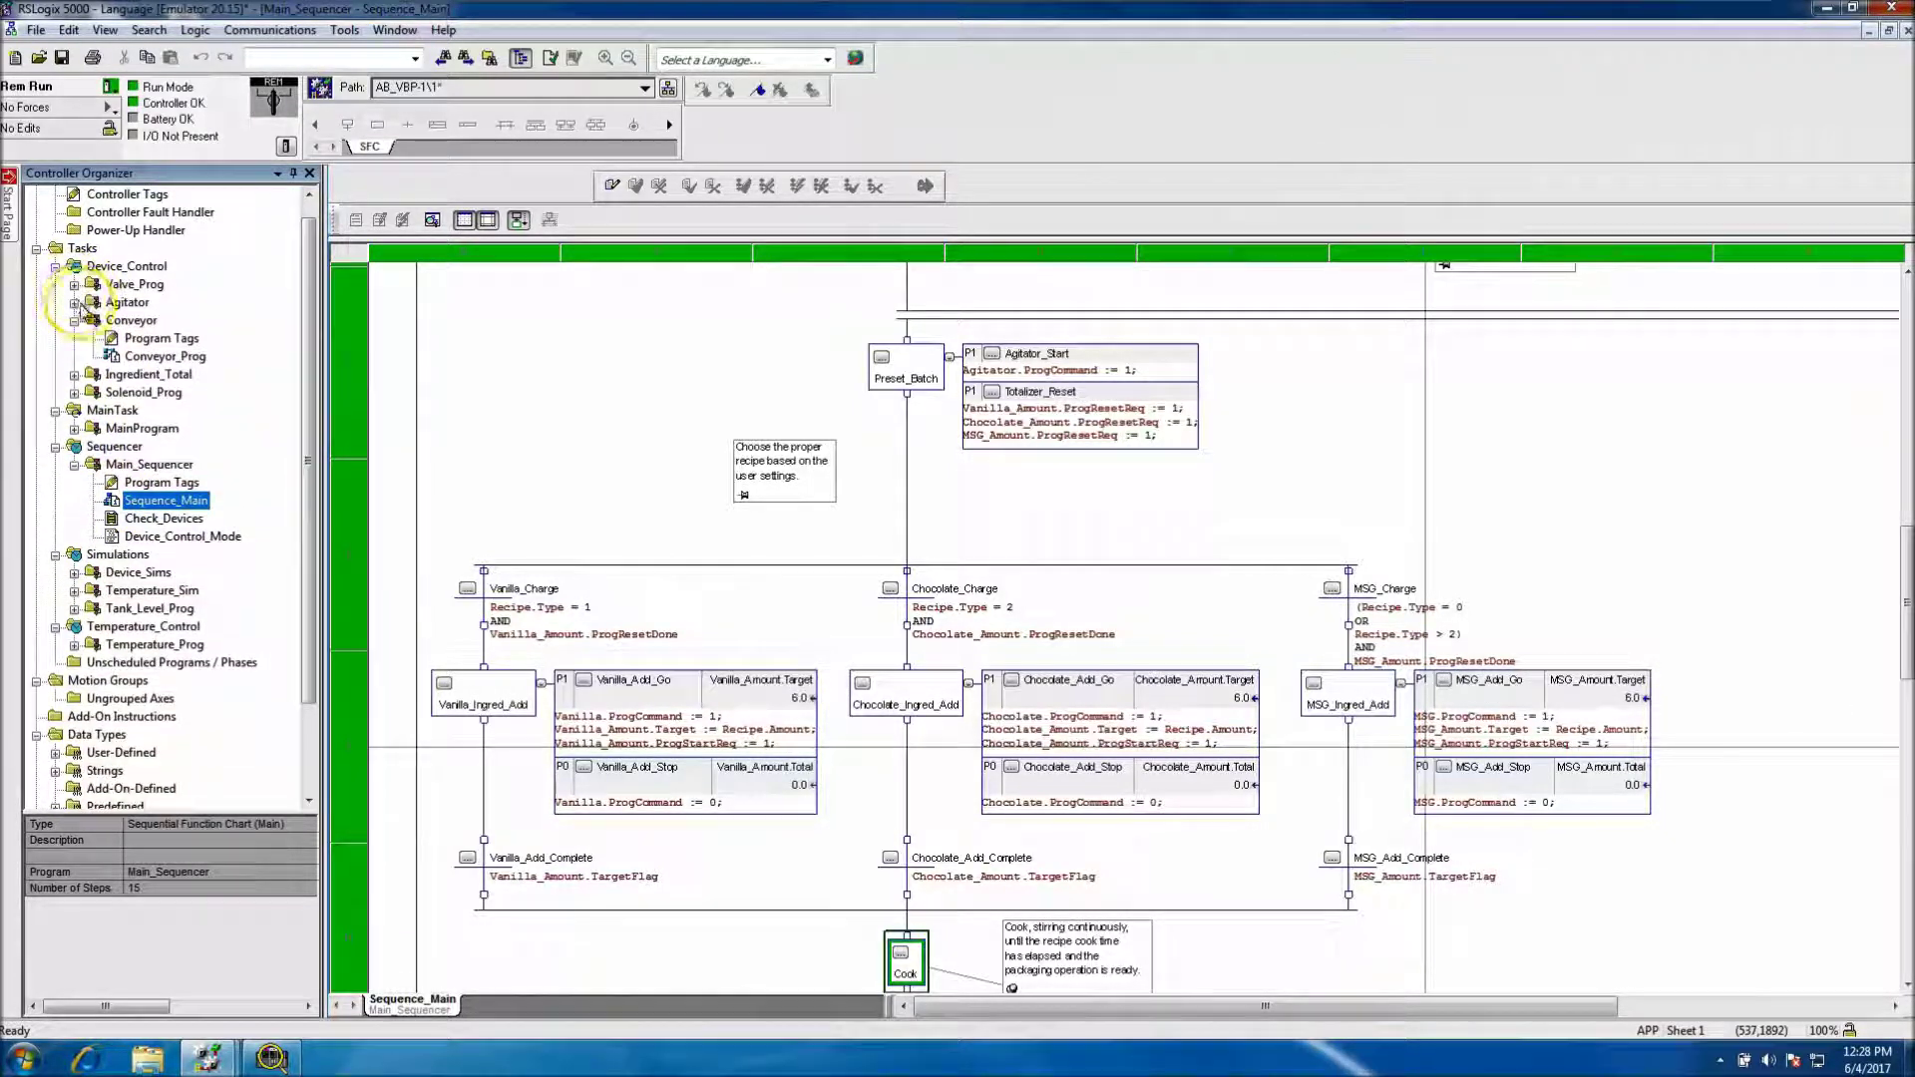
{"action": "left_click", "coordinate": [75, 320]}
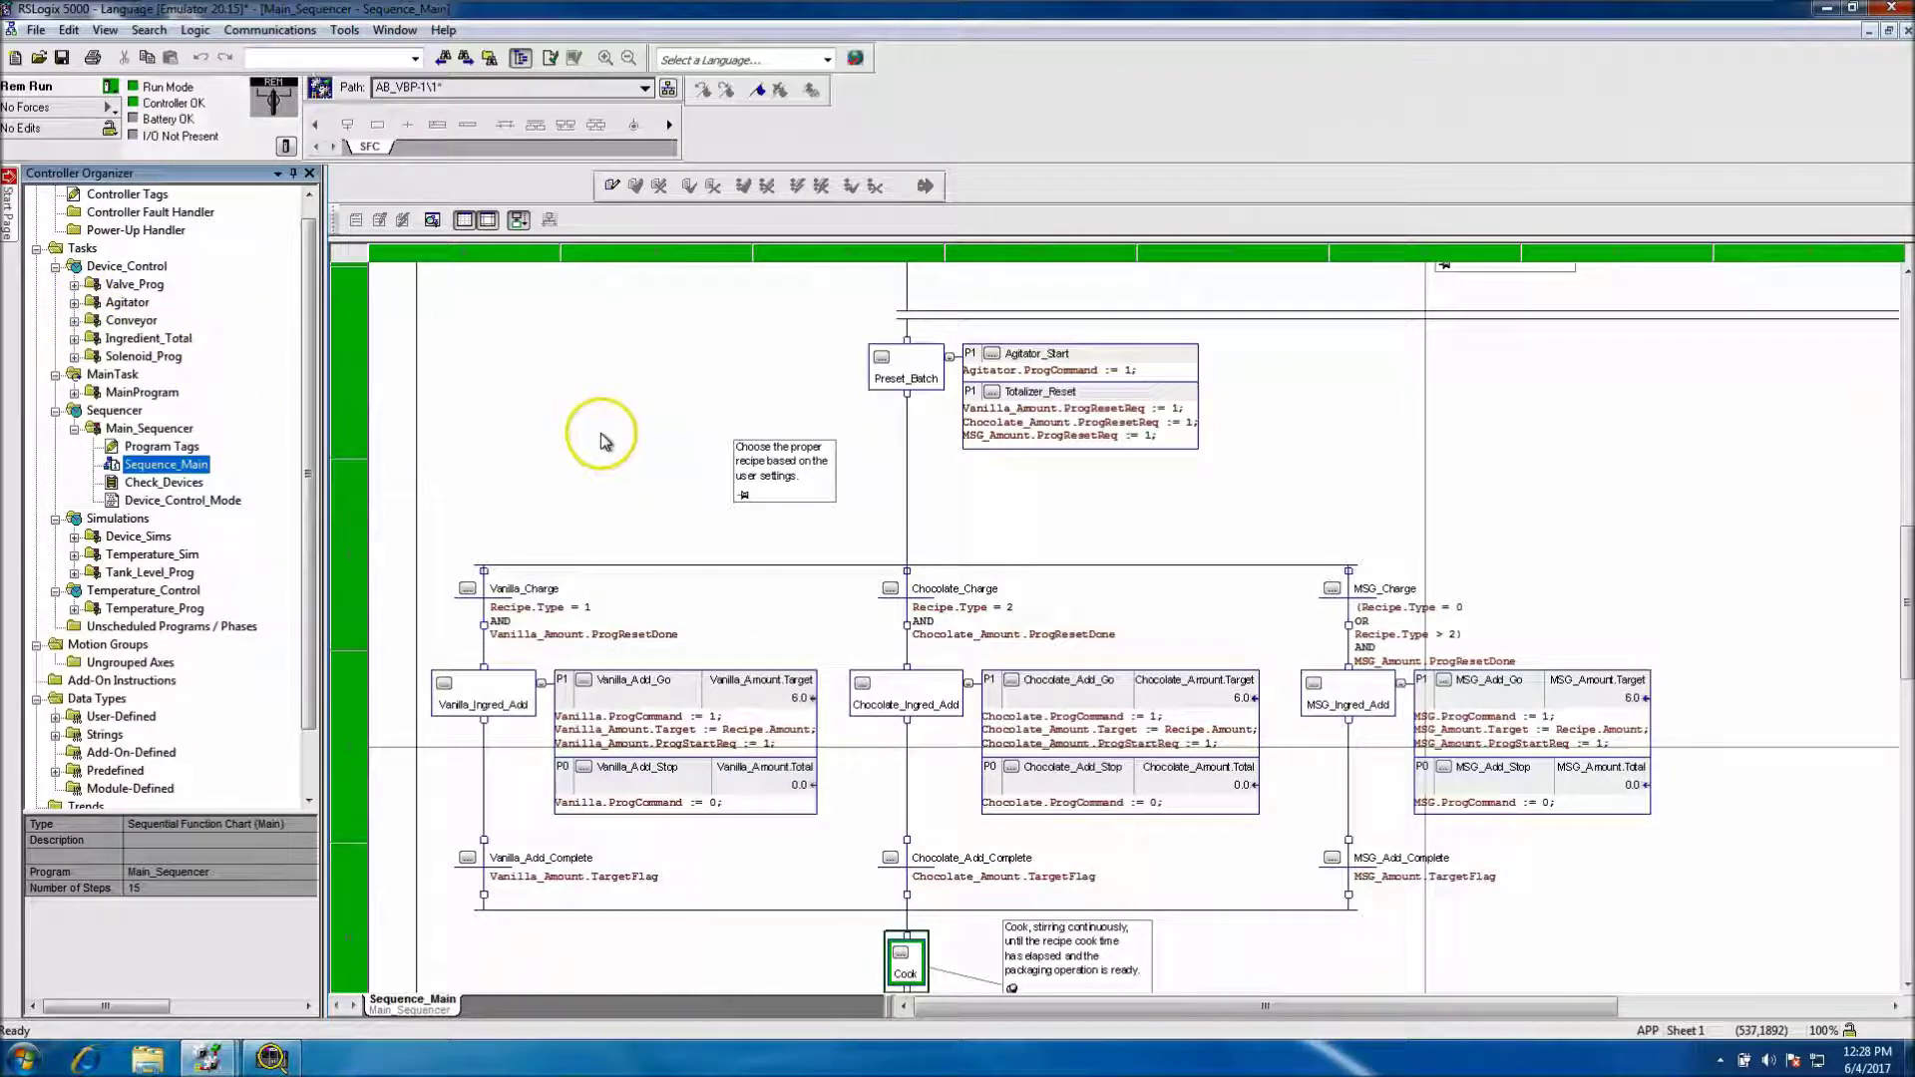
{"action": "scroll", "coordinate": [603, 441], "scroll_direction": "down", "scroll_amount": 10}
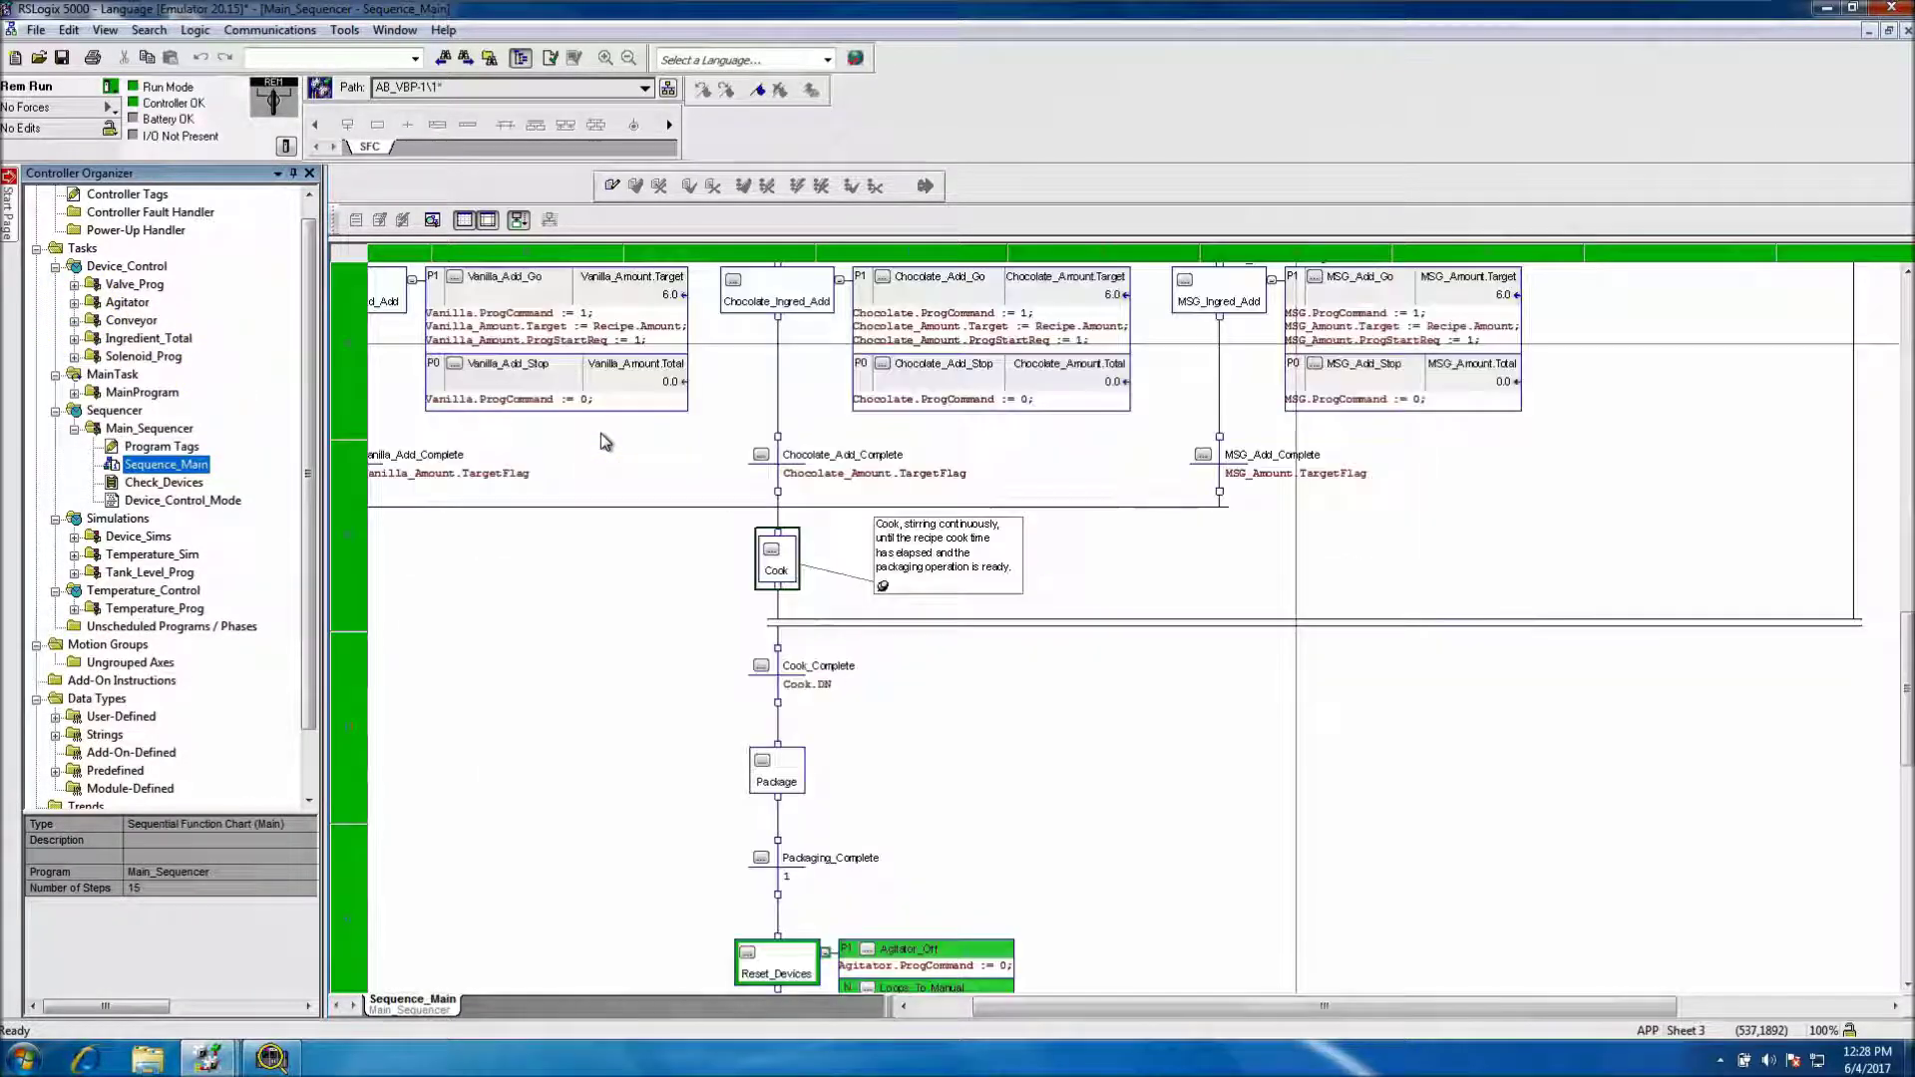
{"action": "scroll", "coordinate": [603, 441], "scroll_direction": "up", "scroll_amount": 15}
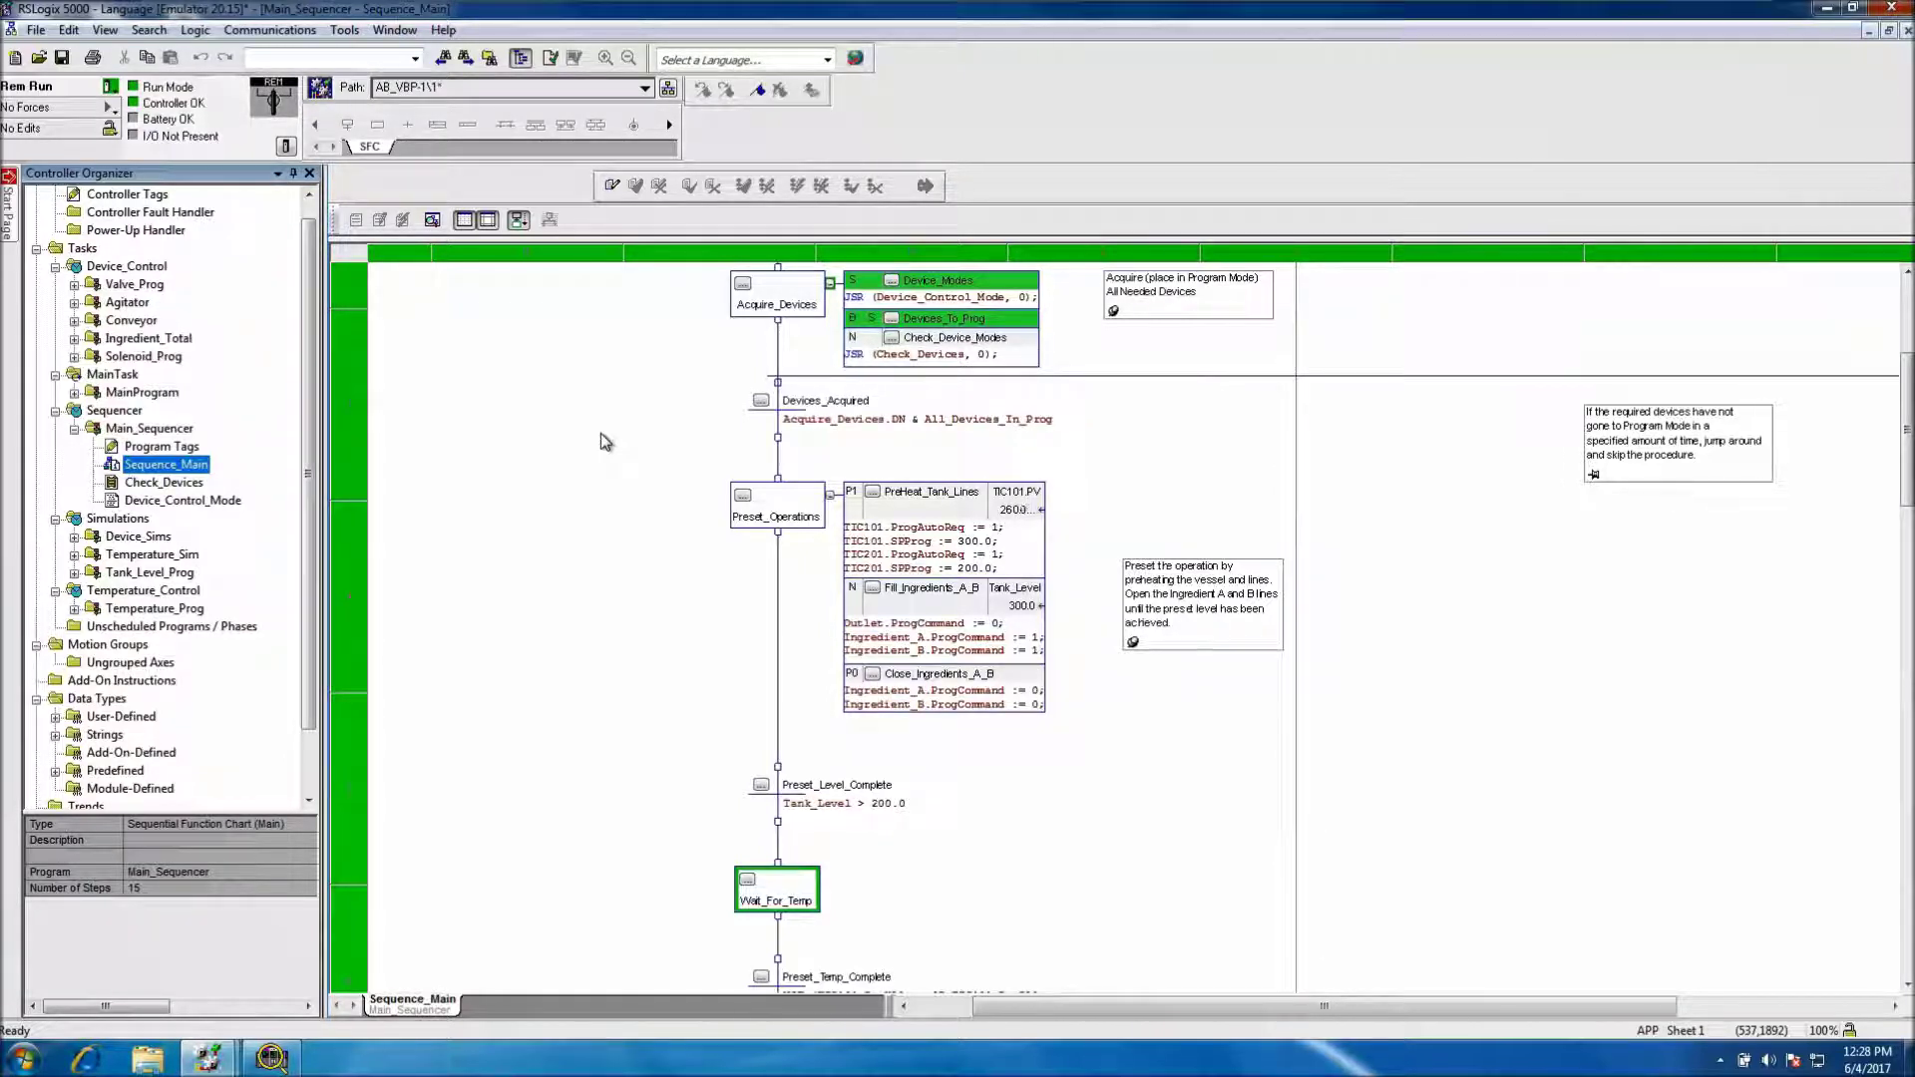
Step: View the controller properties unchanged, then take the controller offline
{"action": "left_click", "coordinate": [289, 146]}
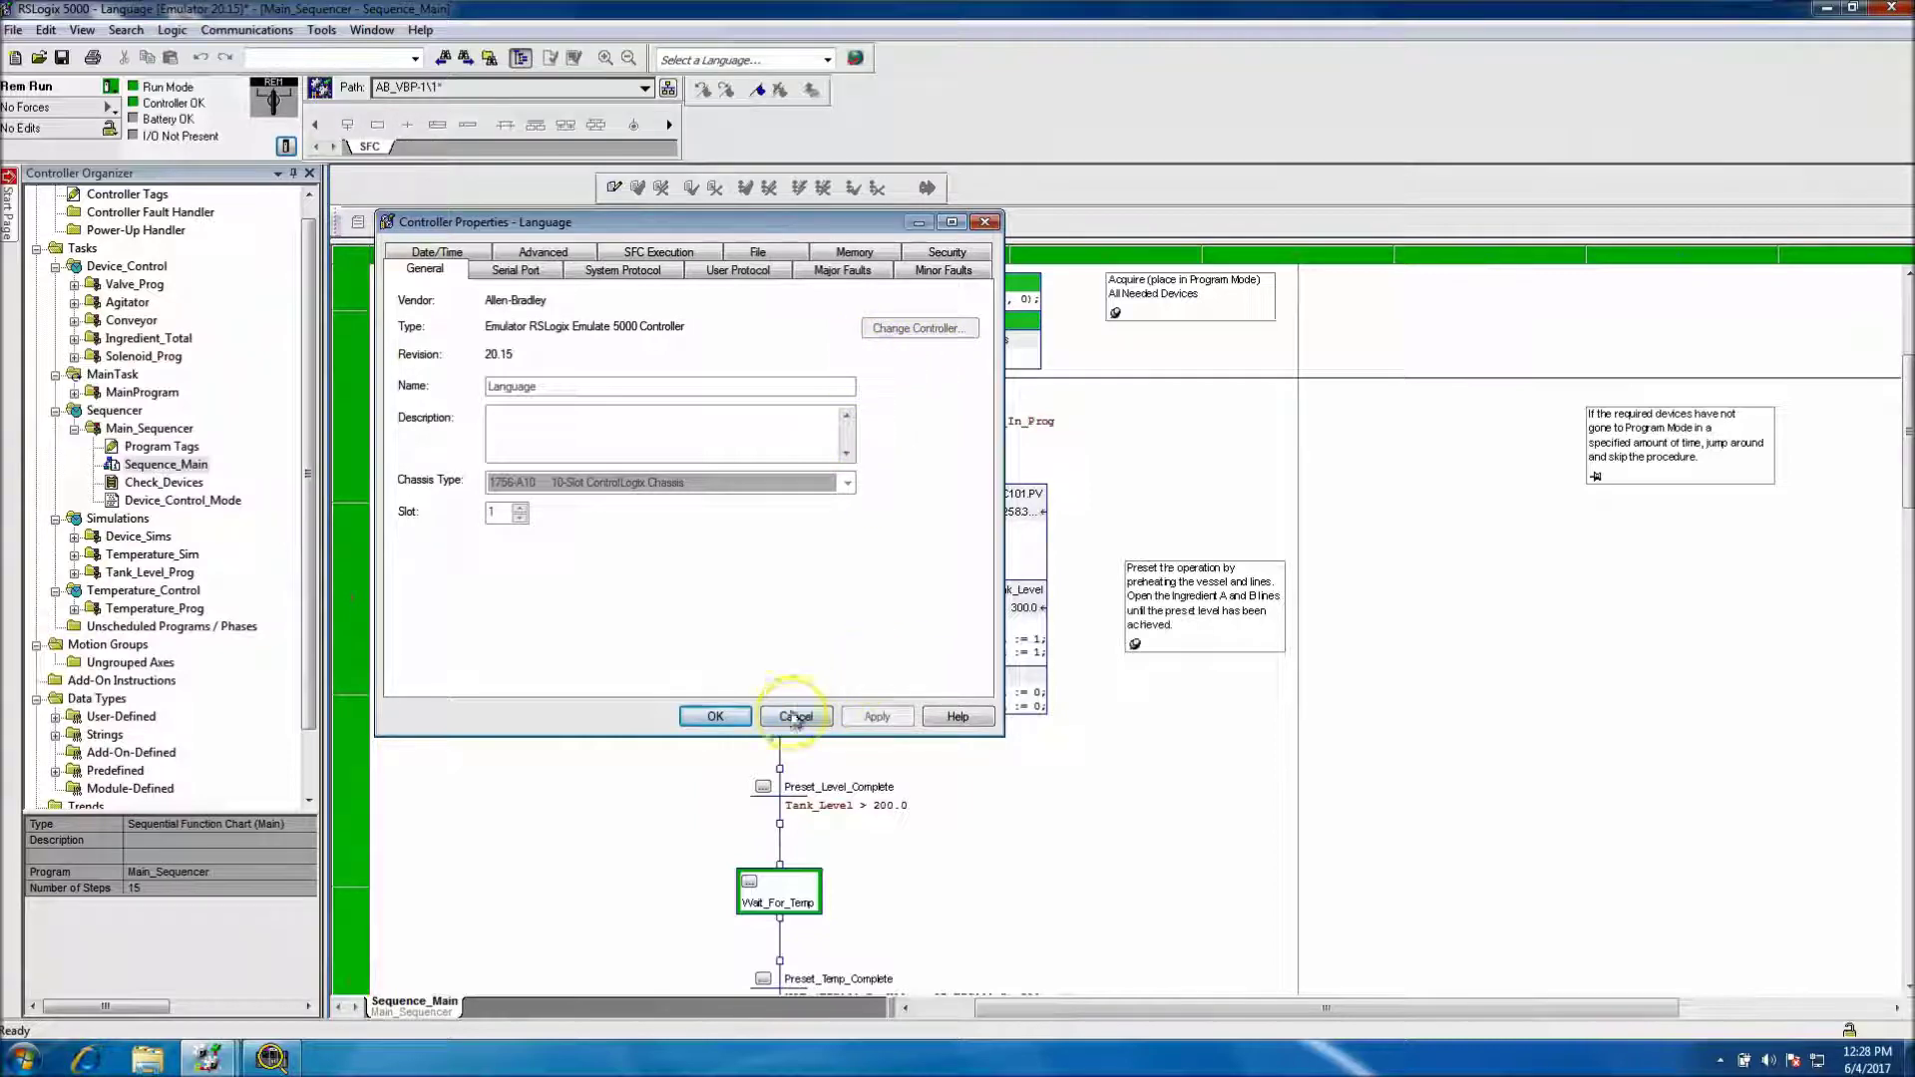
{"action": "left_click", "coordinate": [795, 716]}
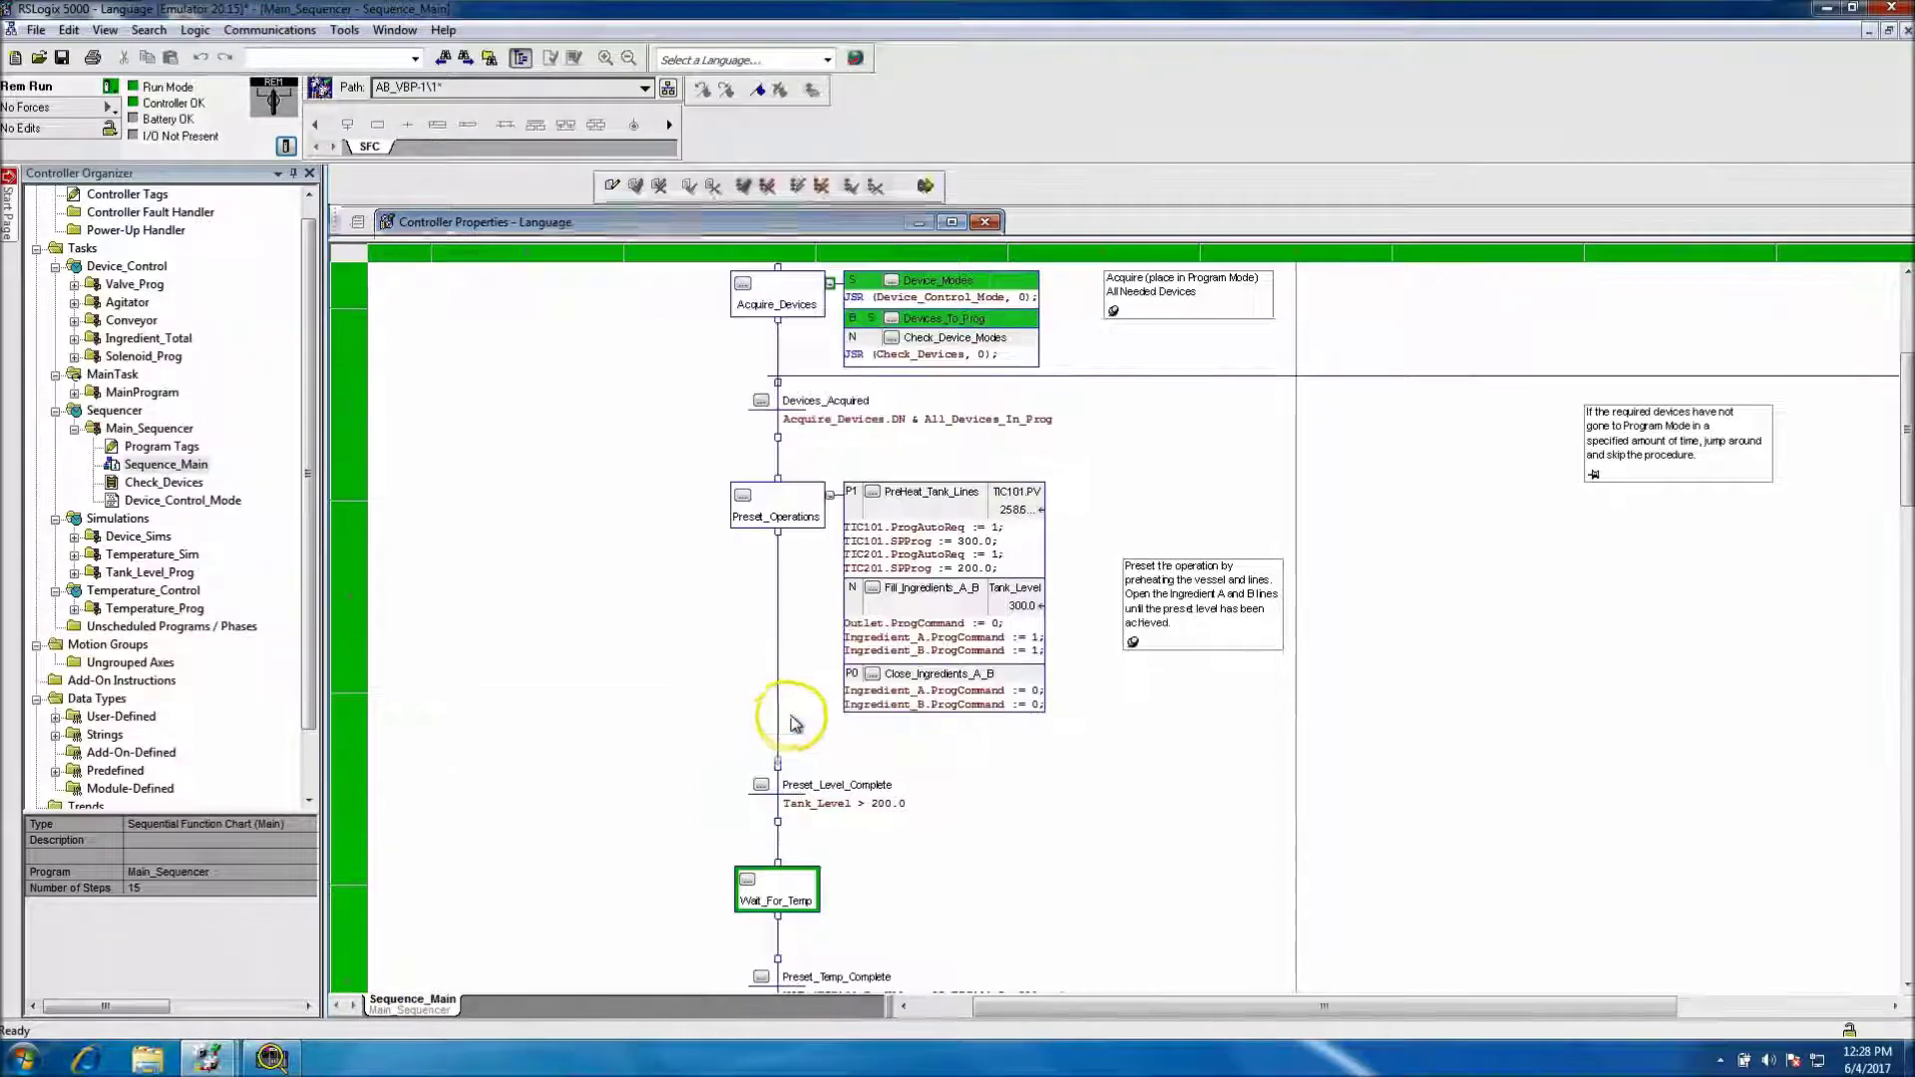
{"action": "left_click", "coordinate": [112, 88]}
{"action": "left_click", "coordinate": [167, 93]}
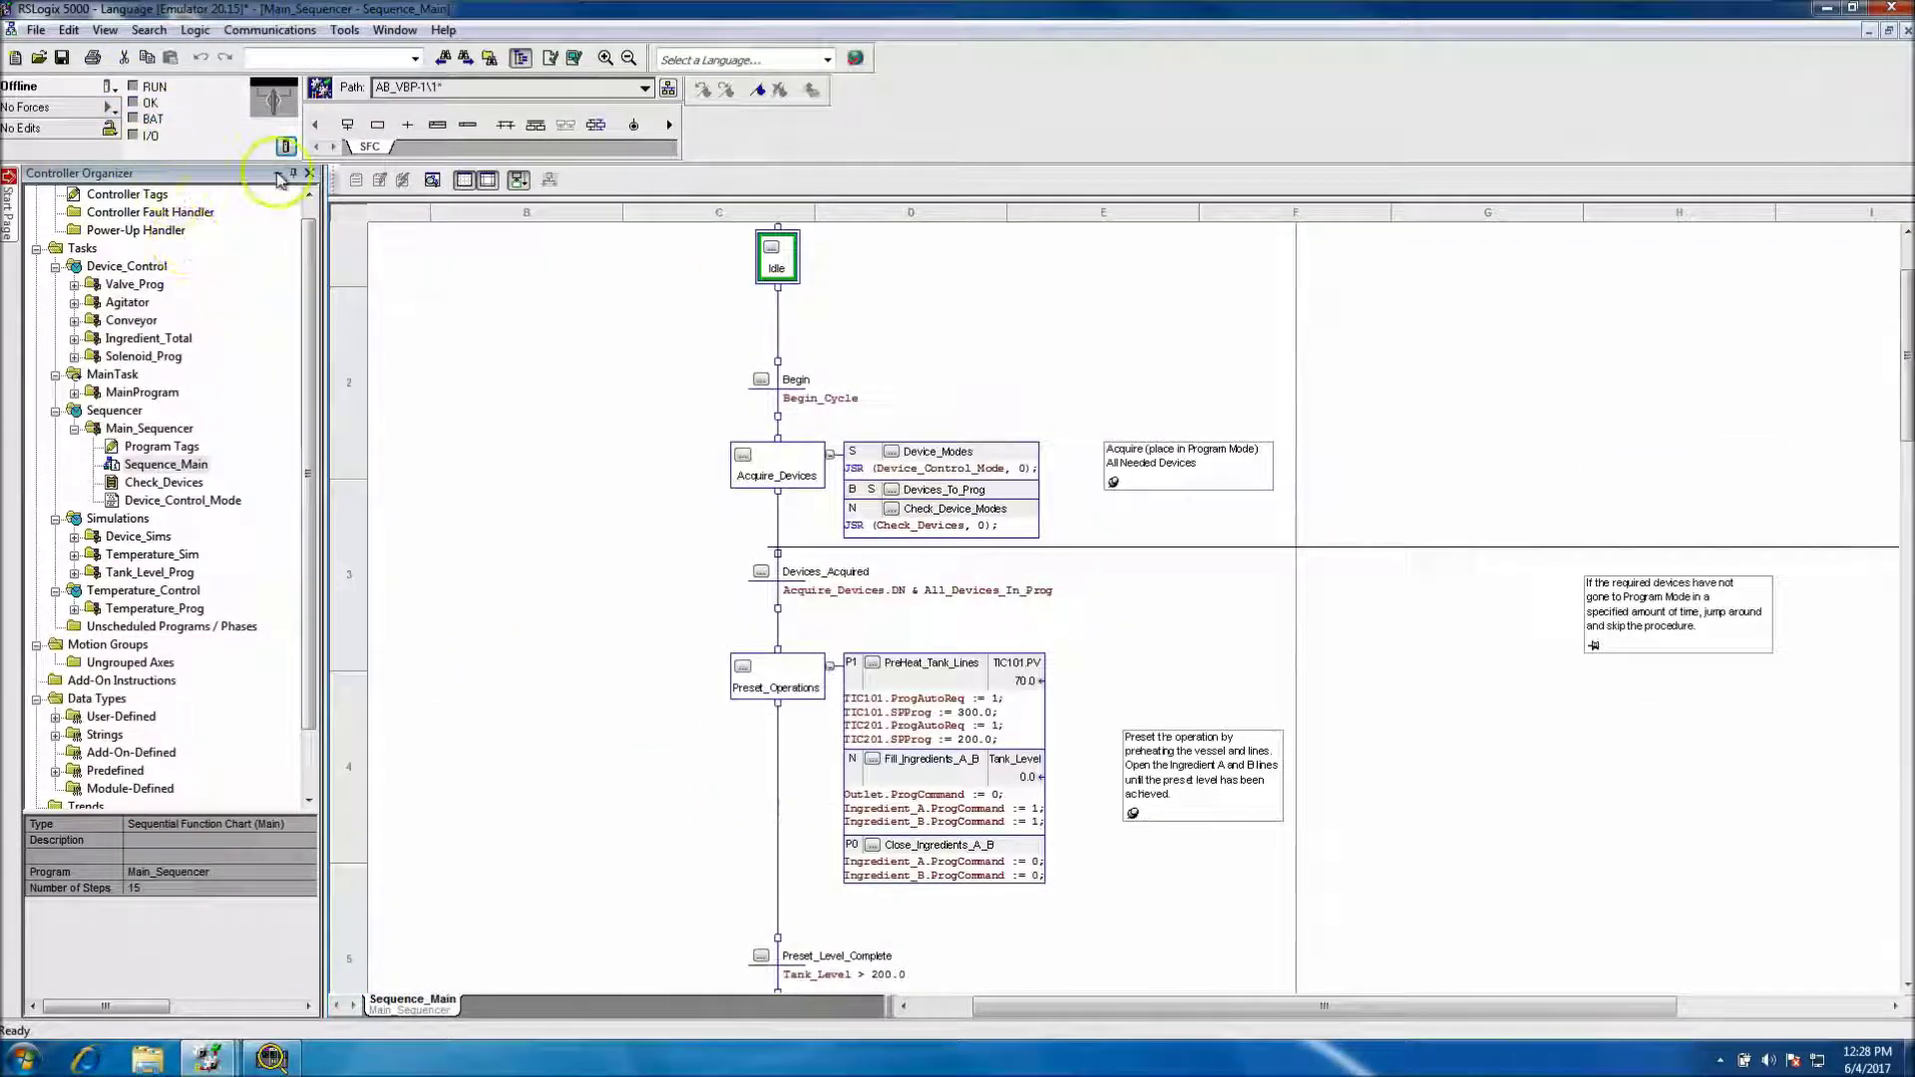
Step: Browse controller types such as 1756-L73 ControlLogix 5570, then cancel the type change
{"action": "left_click", "coordinate": [285, 147]}
{"action": "left_click", "coordinate": [941, 349]}
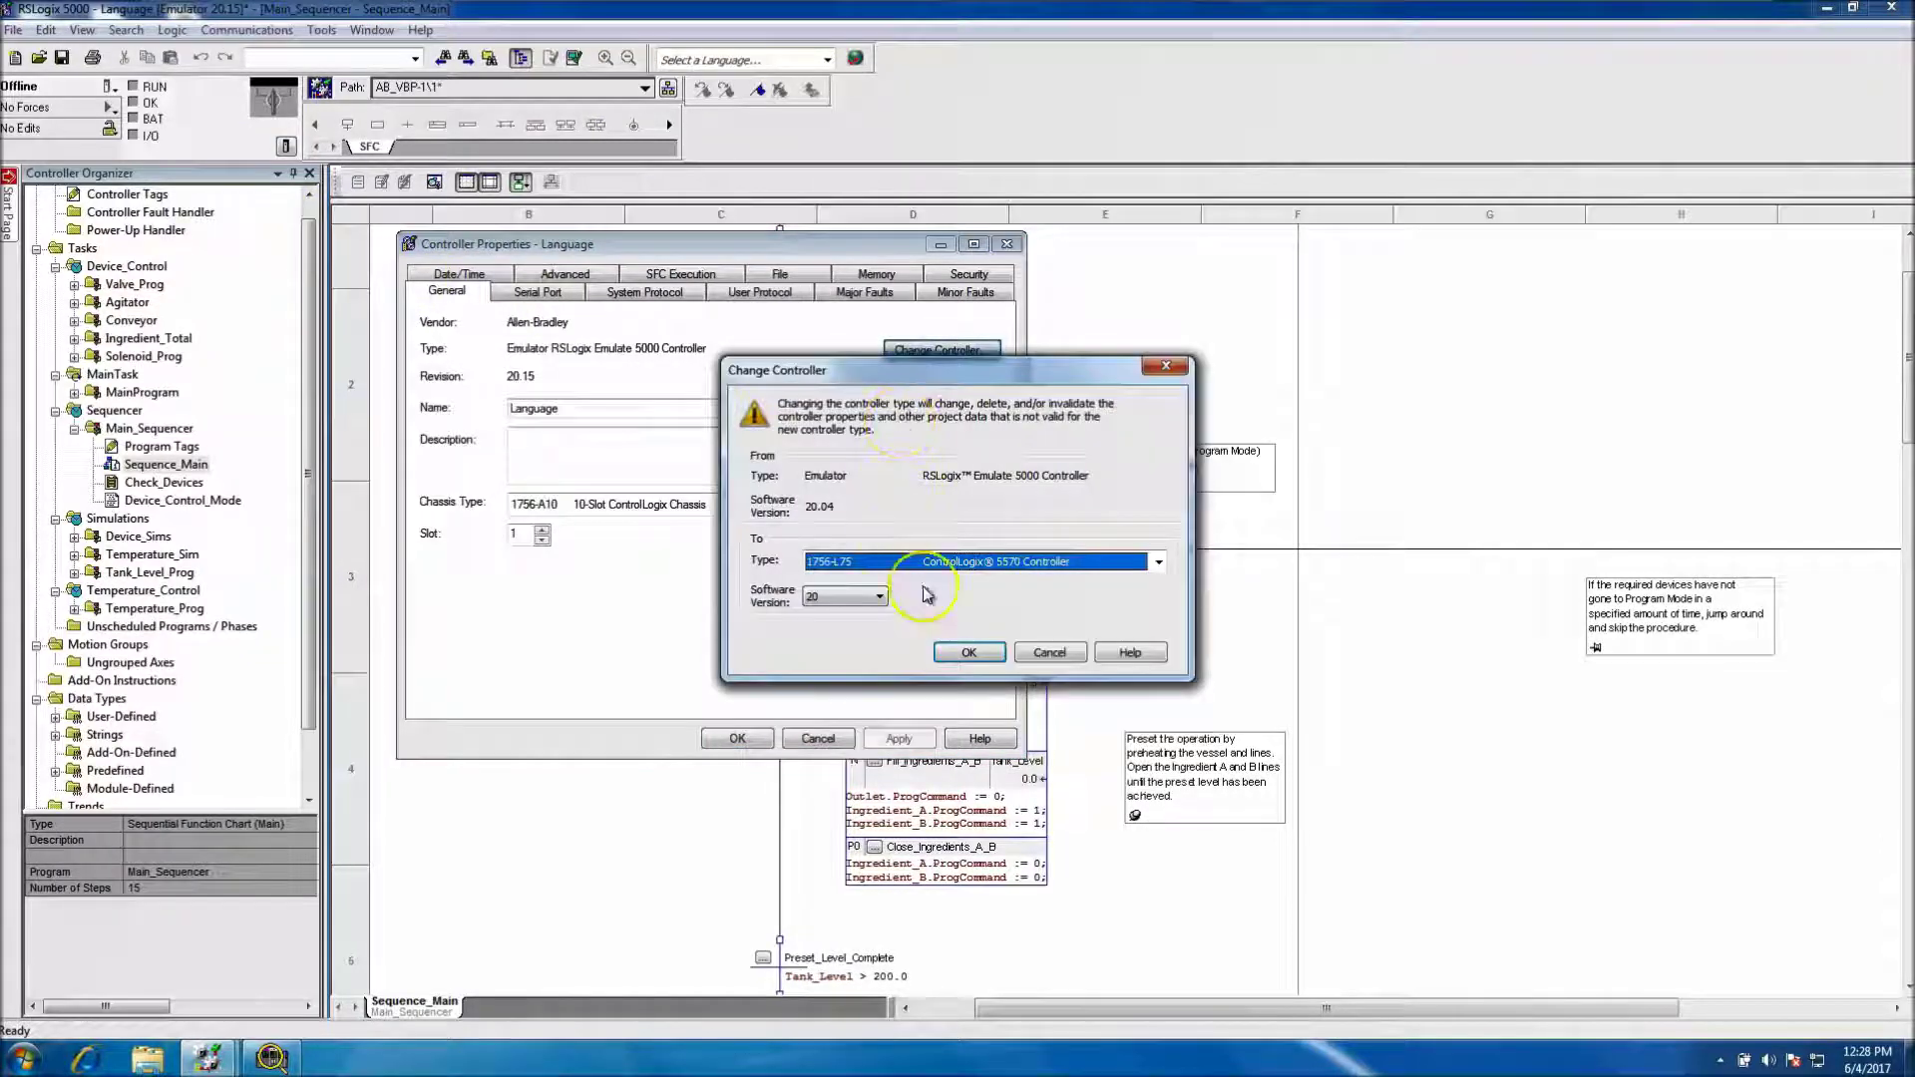
{"action": "left_click", "coordinate": [1158, 561]}
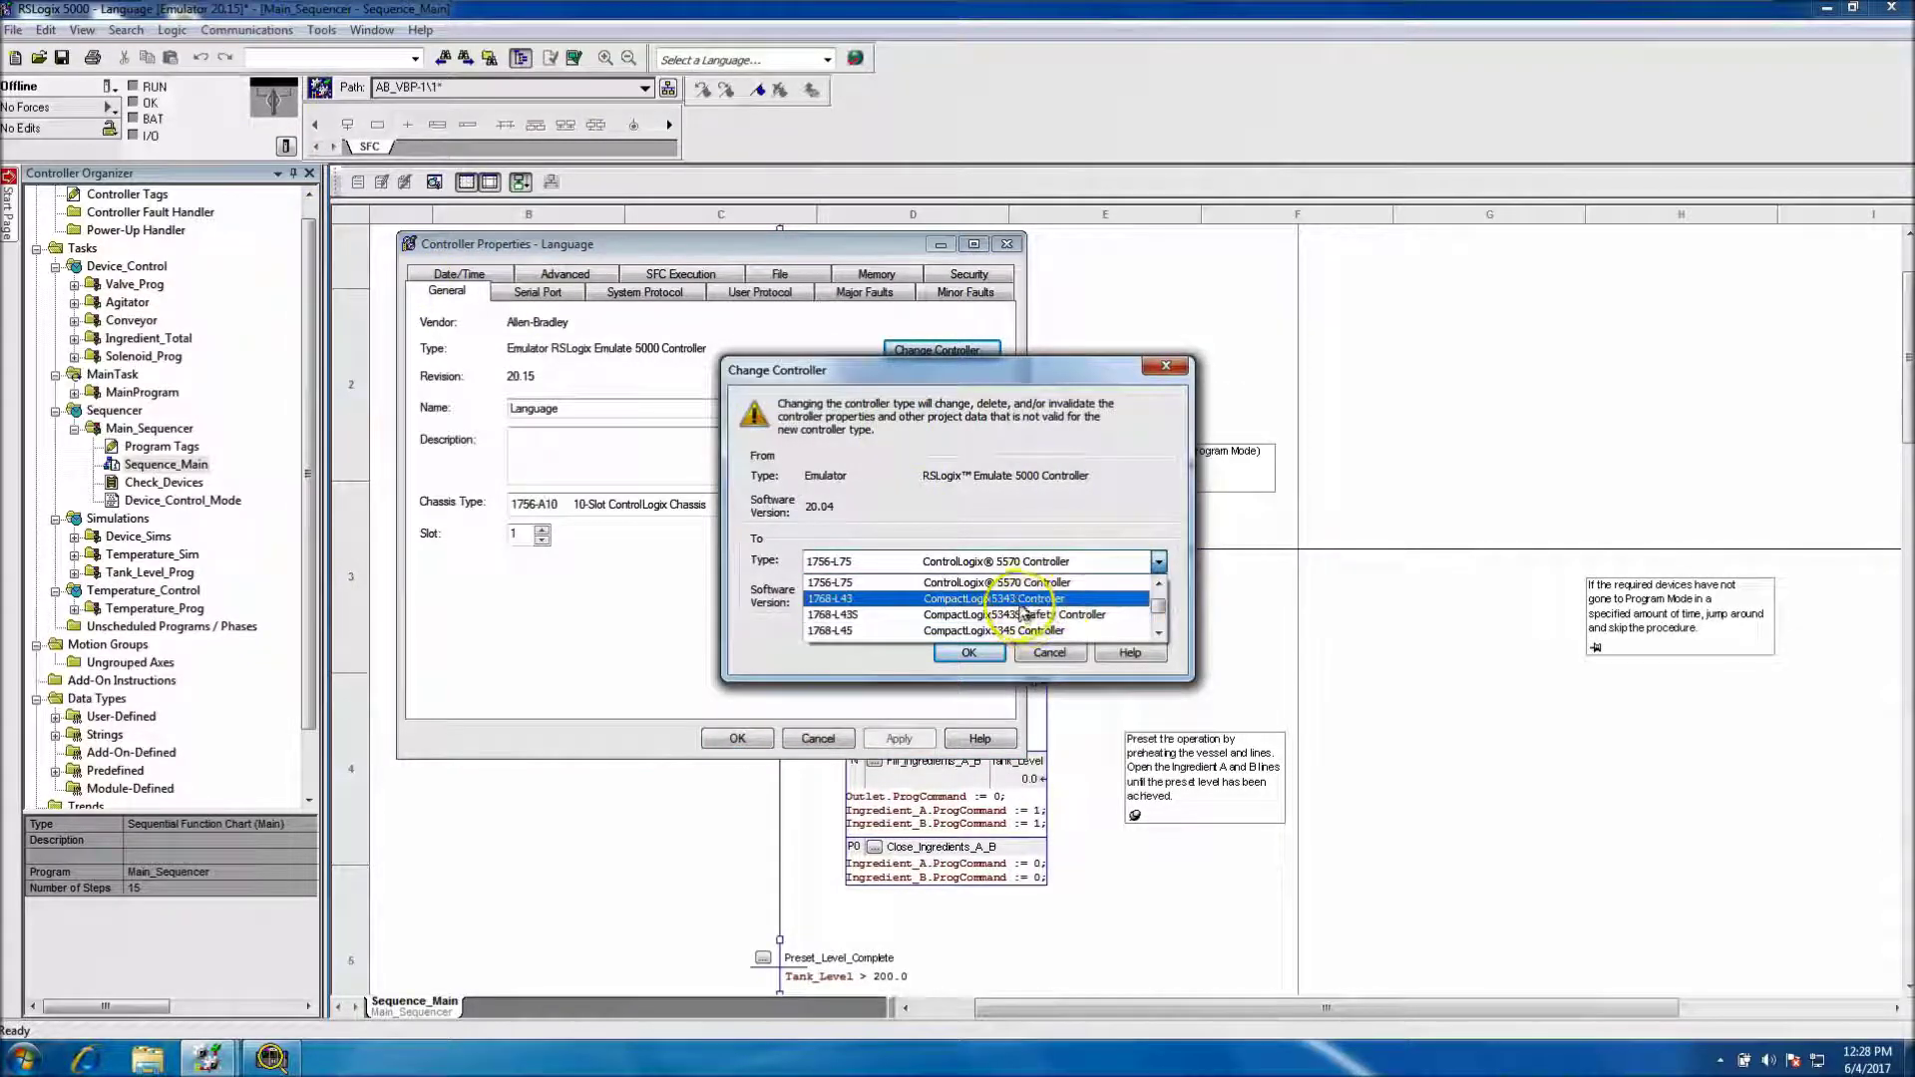
{"action": "left_click_drag", "start_coordinate": [1158, 605], "coordinate": [1160, 603]}
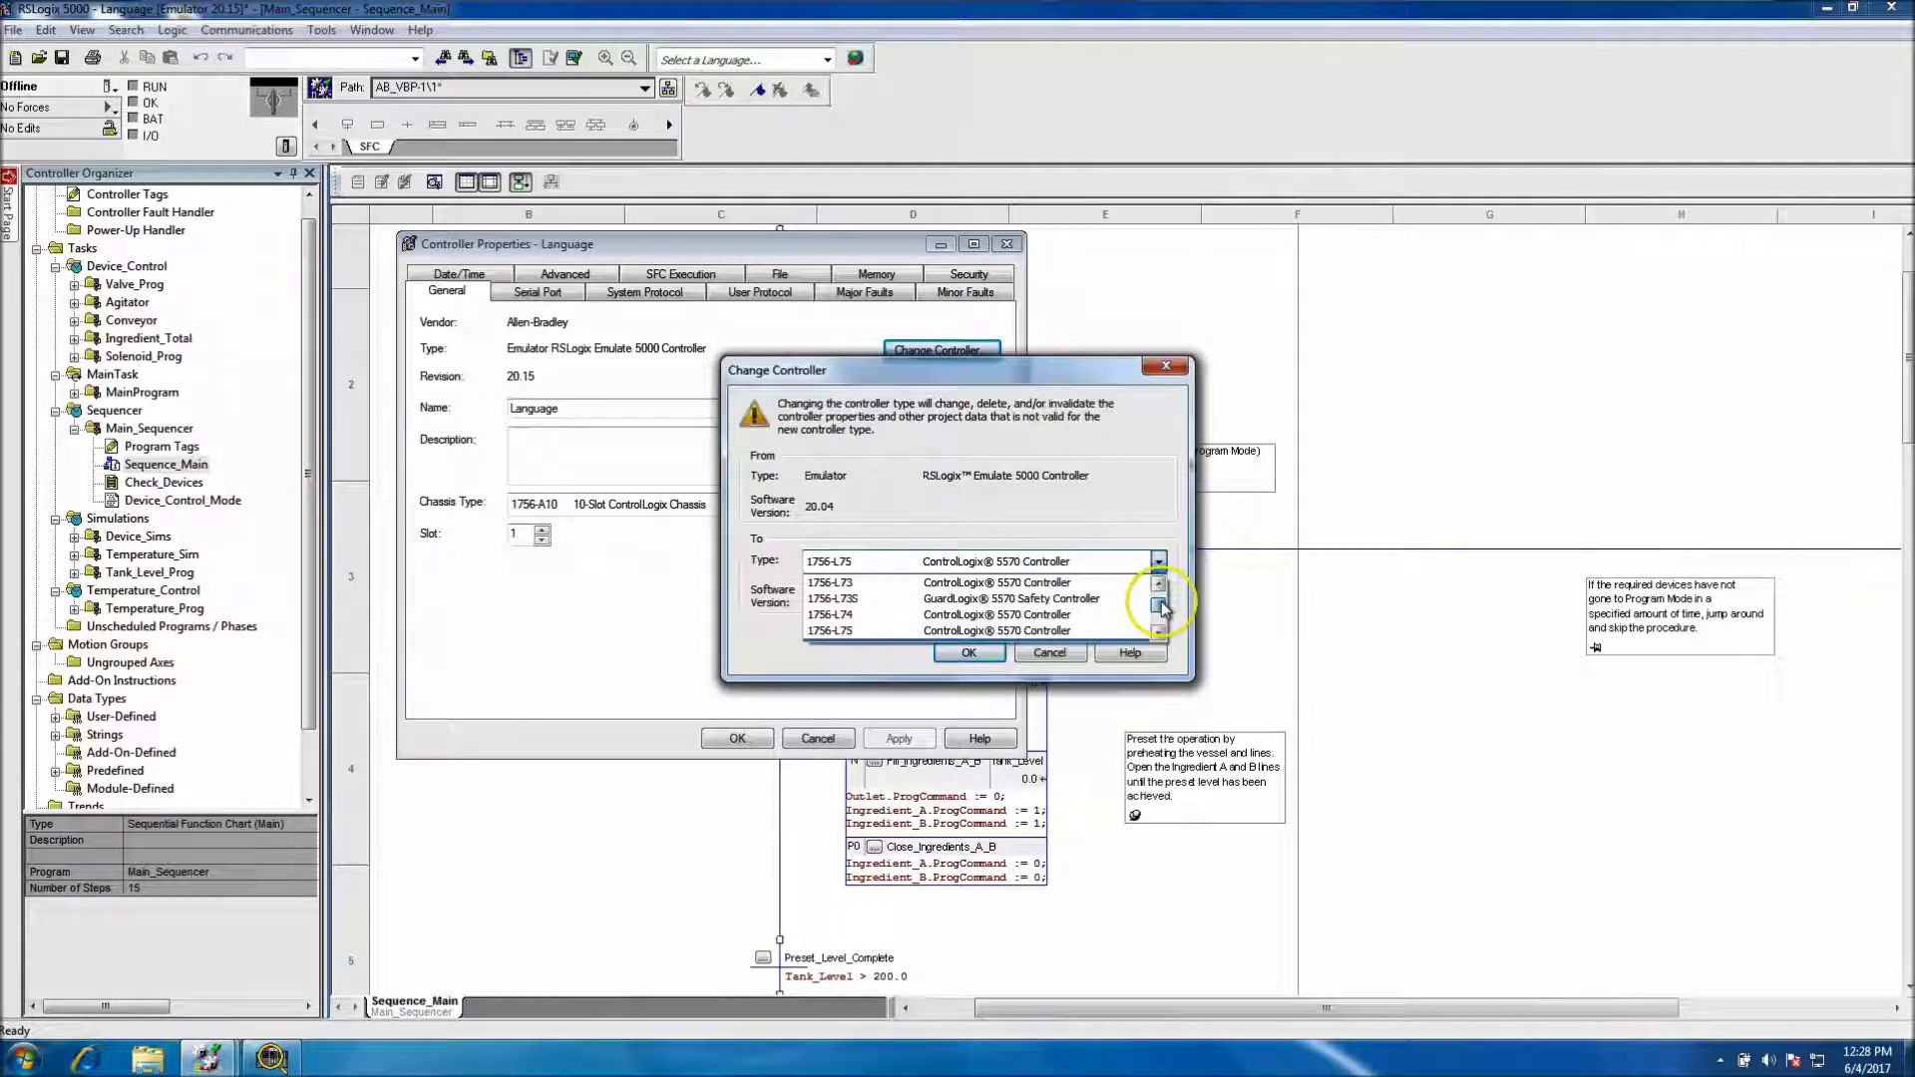
{"action": "left_click", "coordinate": [972, 599]}
{"action": "left_click", "coordinate": [1048, 658]}
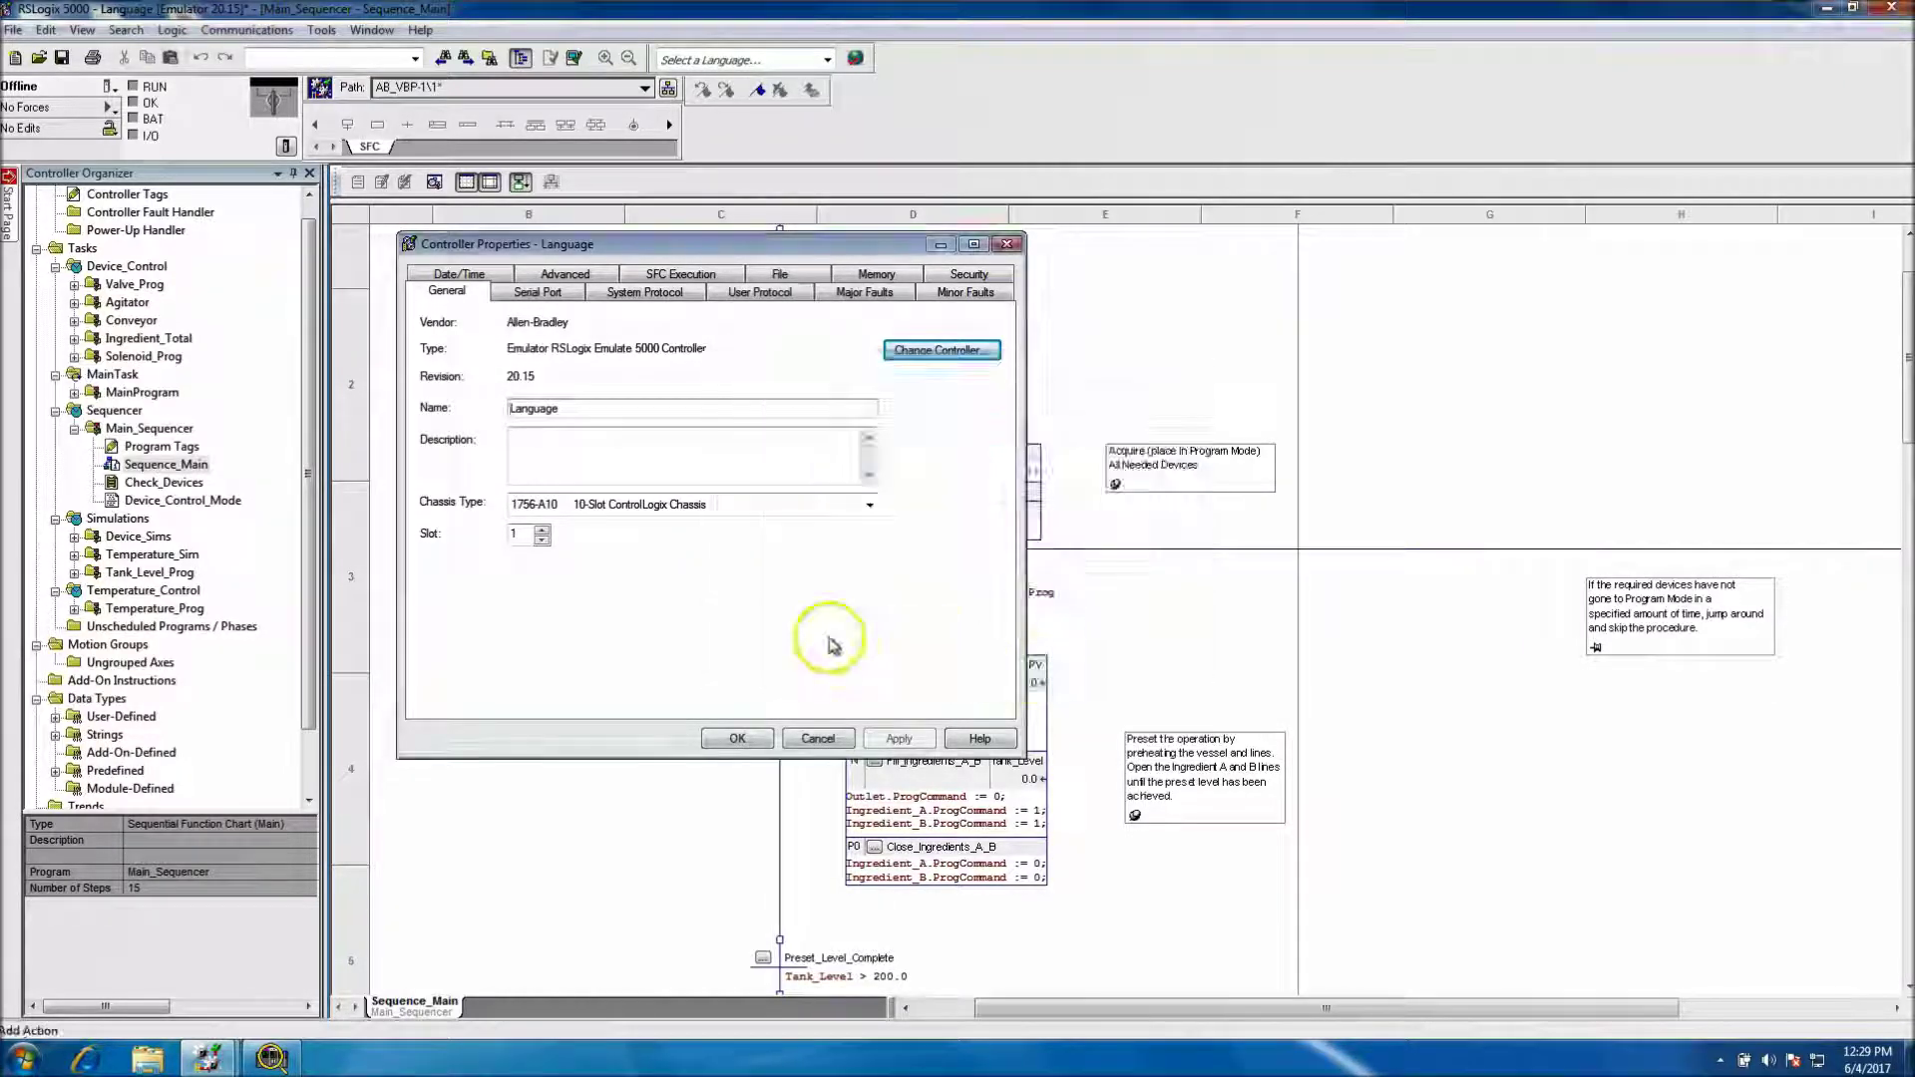
Step: Close Controller Properties unchanged and go back online to the emulator
{"action": "left_click", "coordinate": [815, 738]}
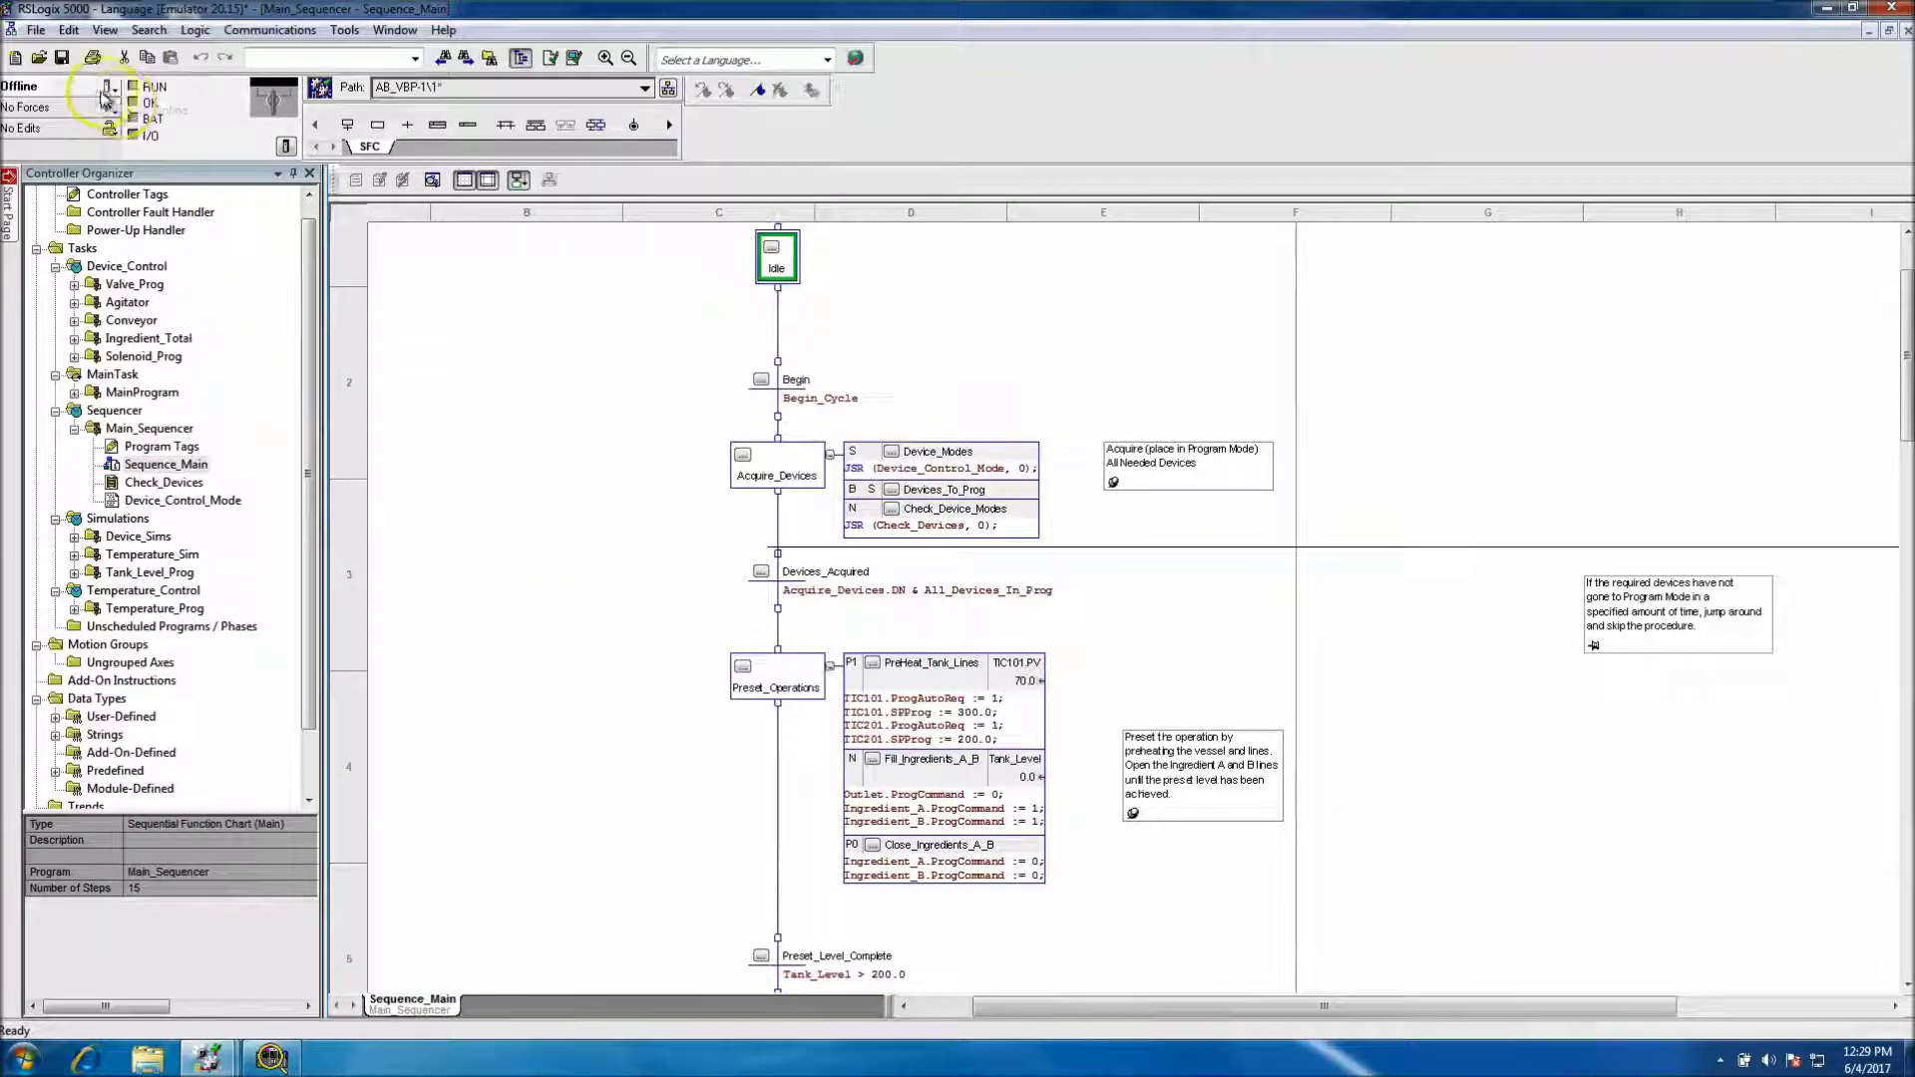
{"action": "left_click", "coordinate": [107, 88]}
{"action": "left_click", "coordinate": [169, 111]}
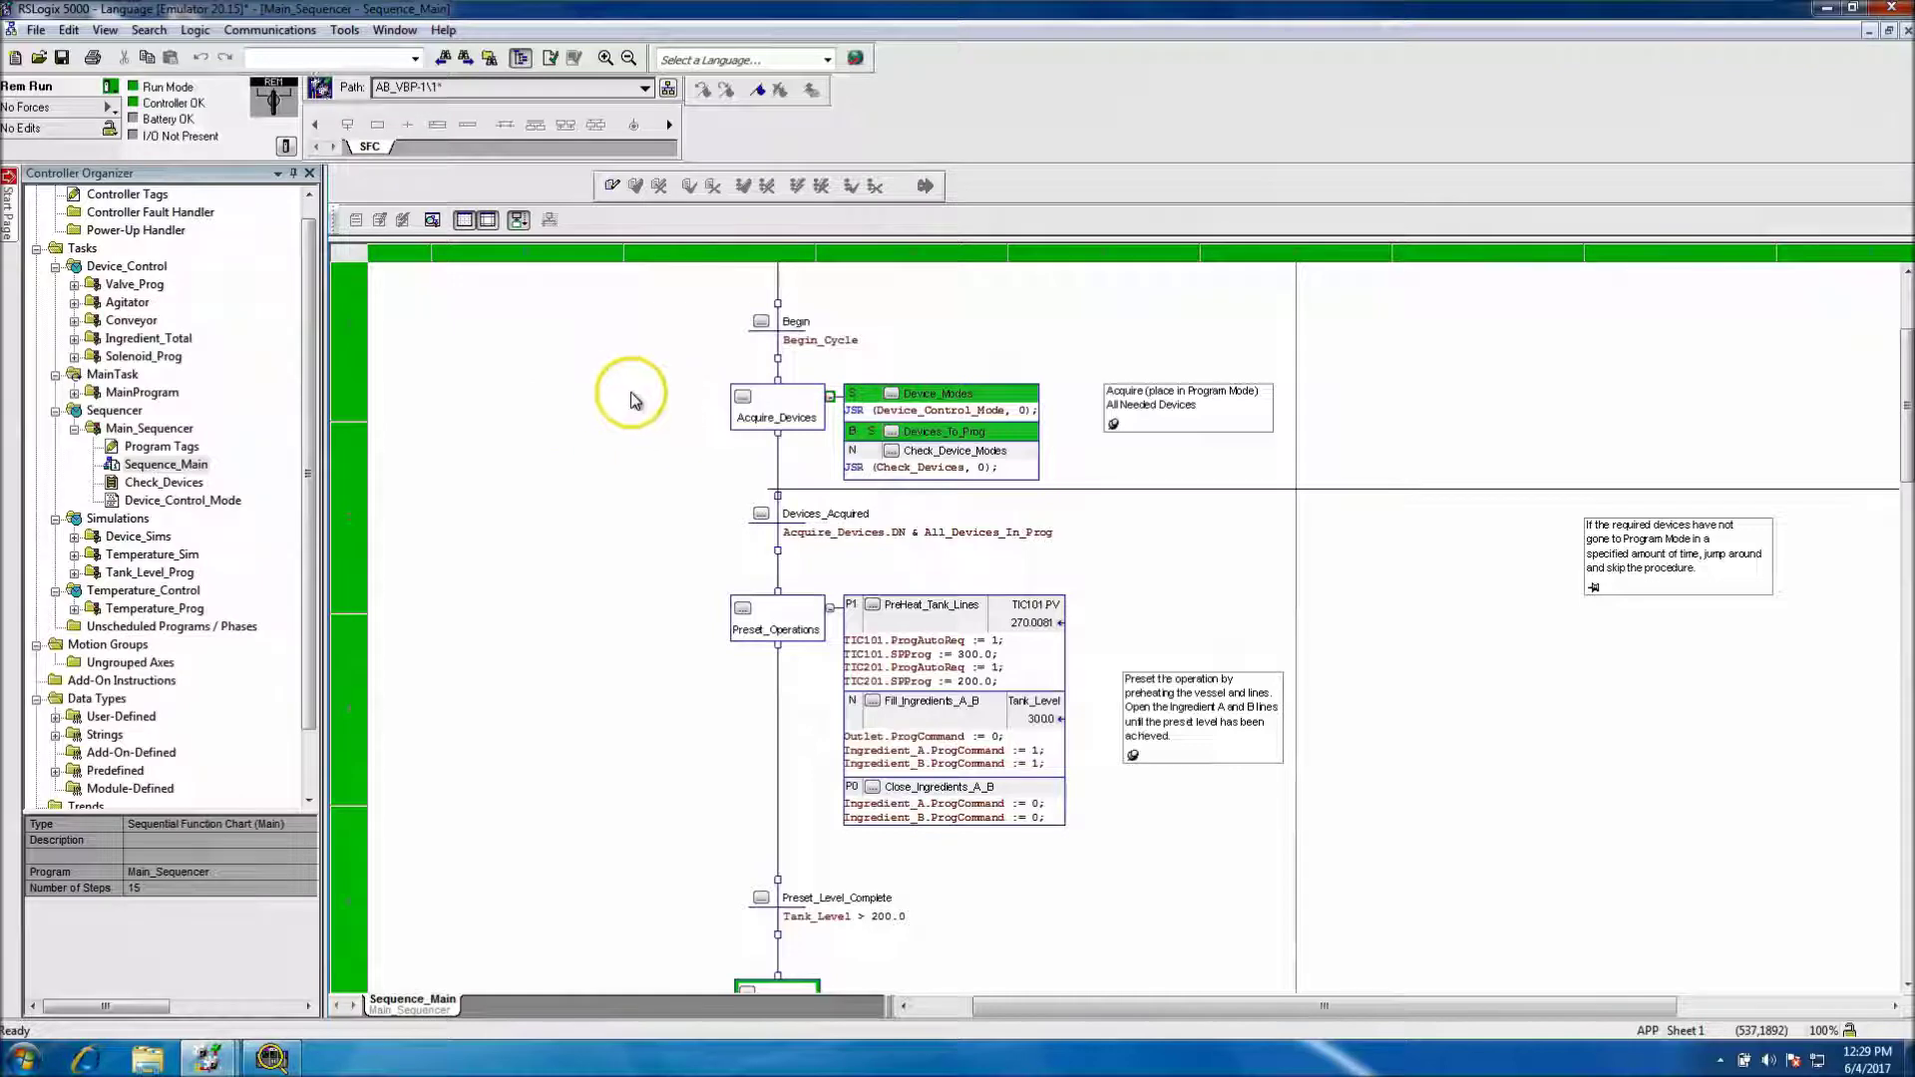
Step: Turn on auto-follow of the active step and switch the controller to Remote Program mode
{"action": "scroll", "coordinate": [623, 396], "scroll_direction": "up", "scroll_amount": 3}
{"action": "left_click", "coordinate": [517, 222]}
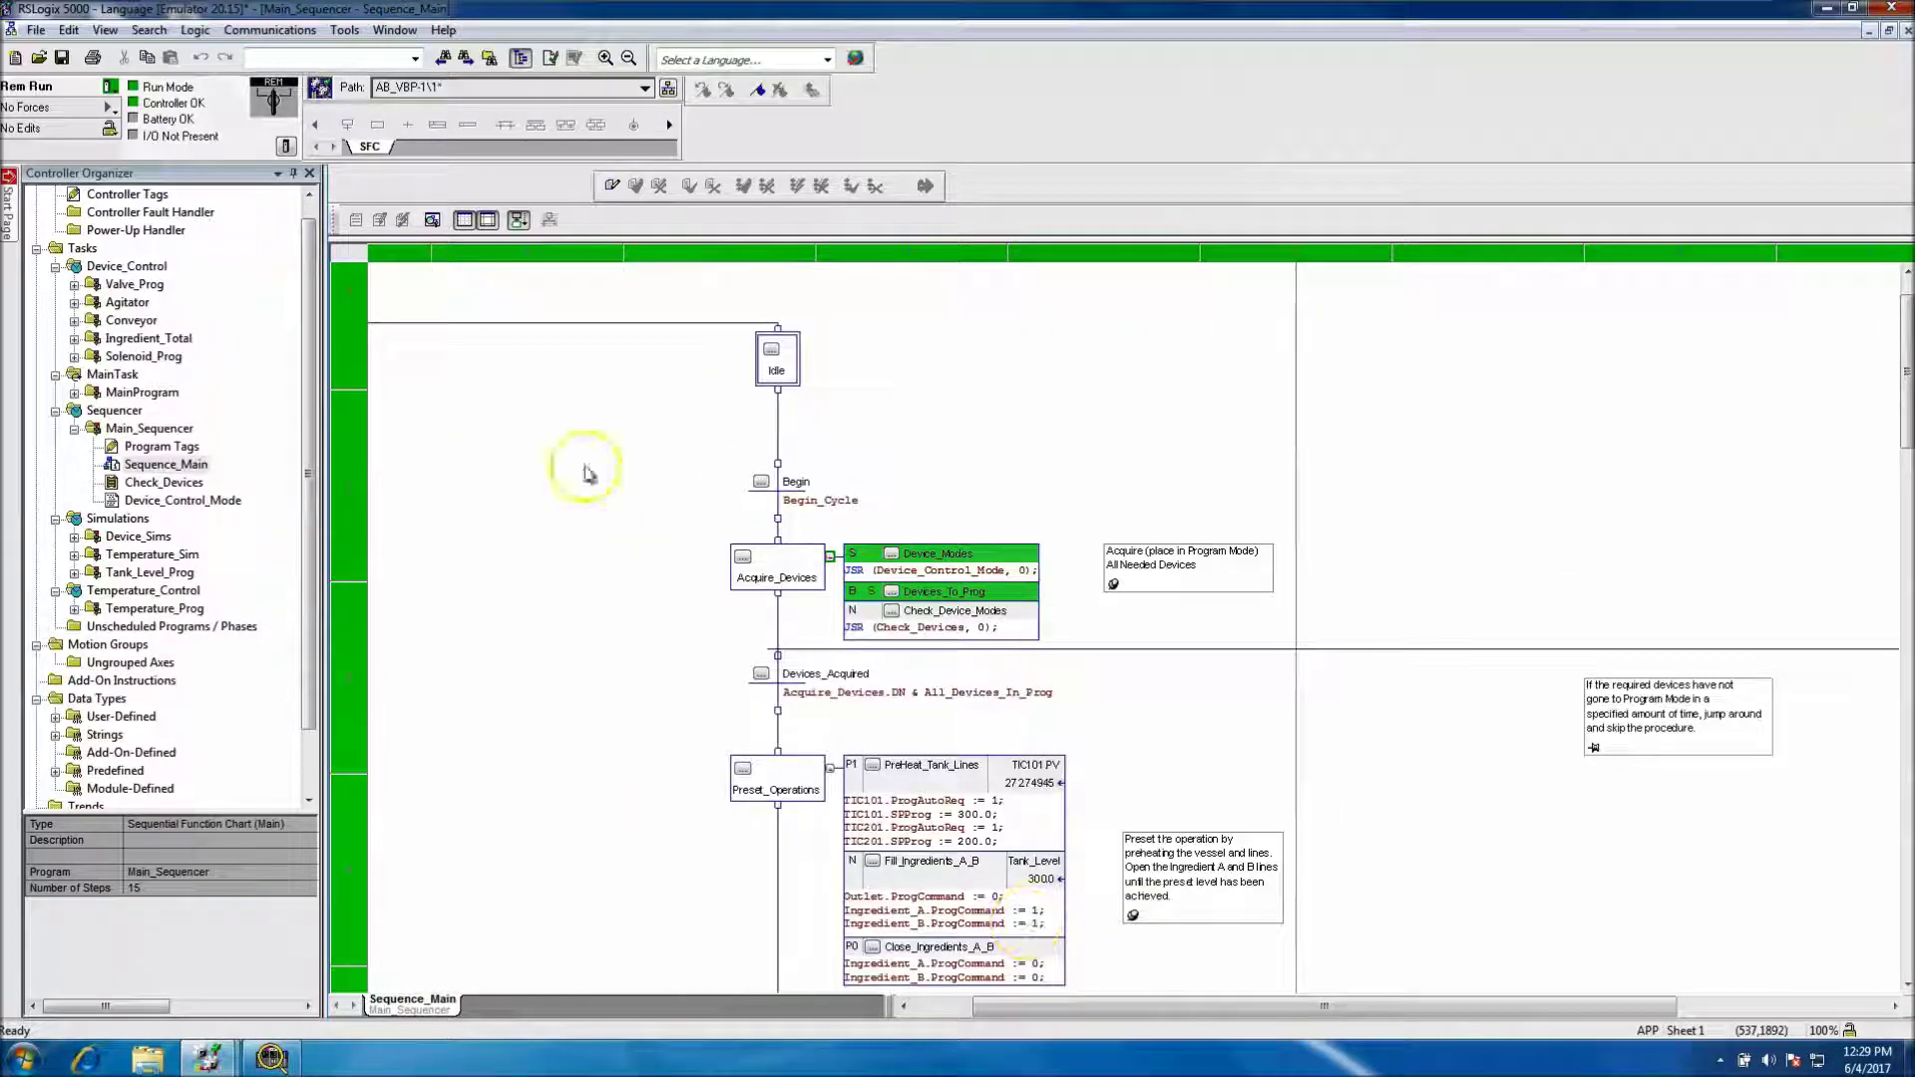
{"action": "left_click", "coordinate": [110, 92]}
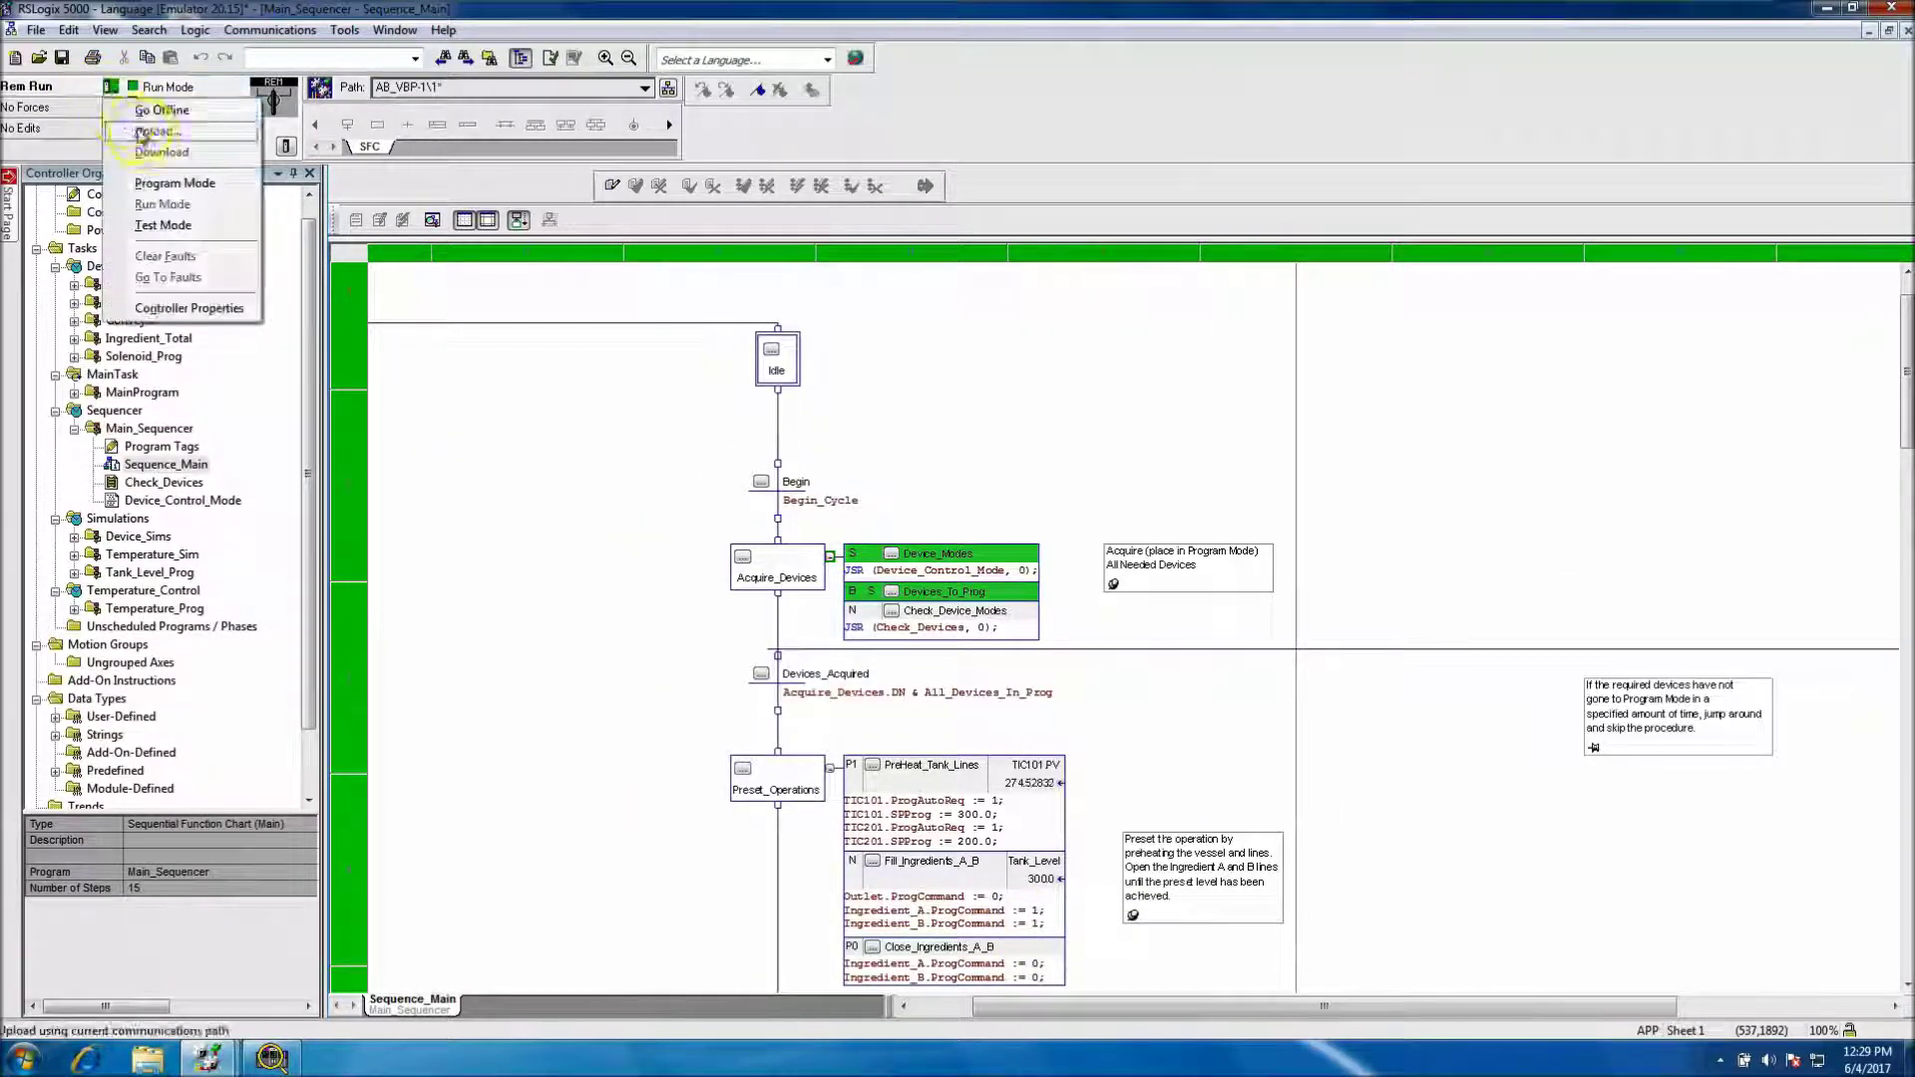
{"action": "left_click", "coordinate": [167, 188]}
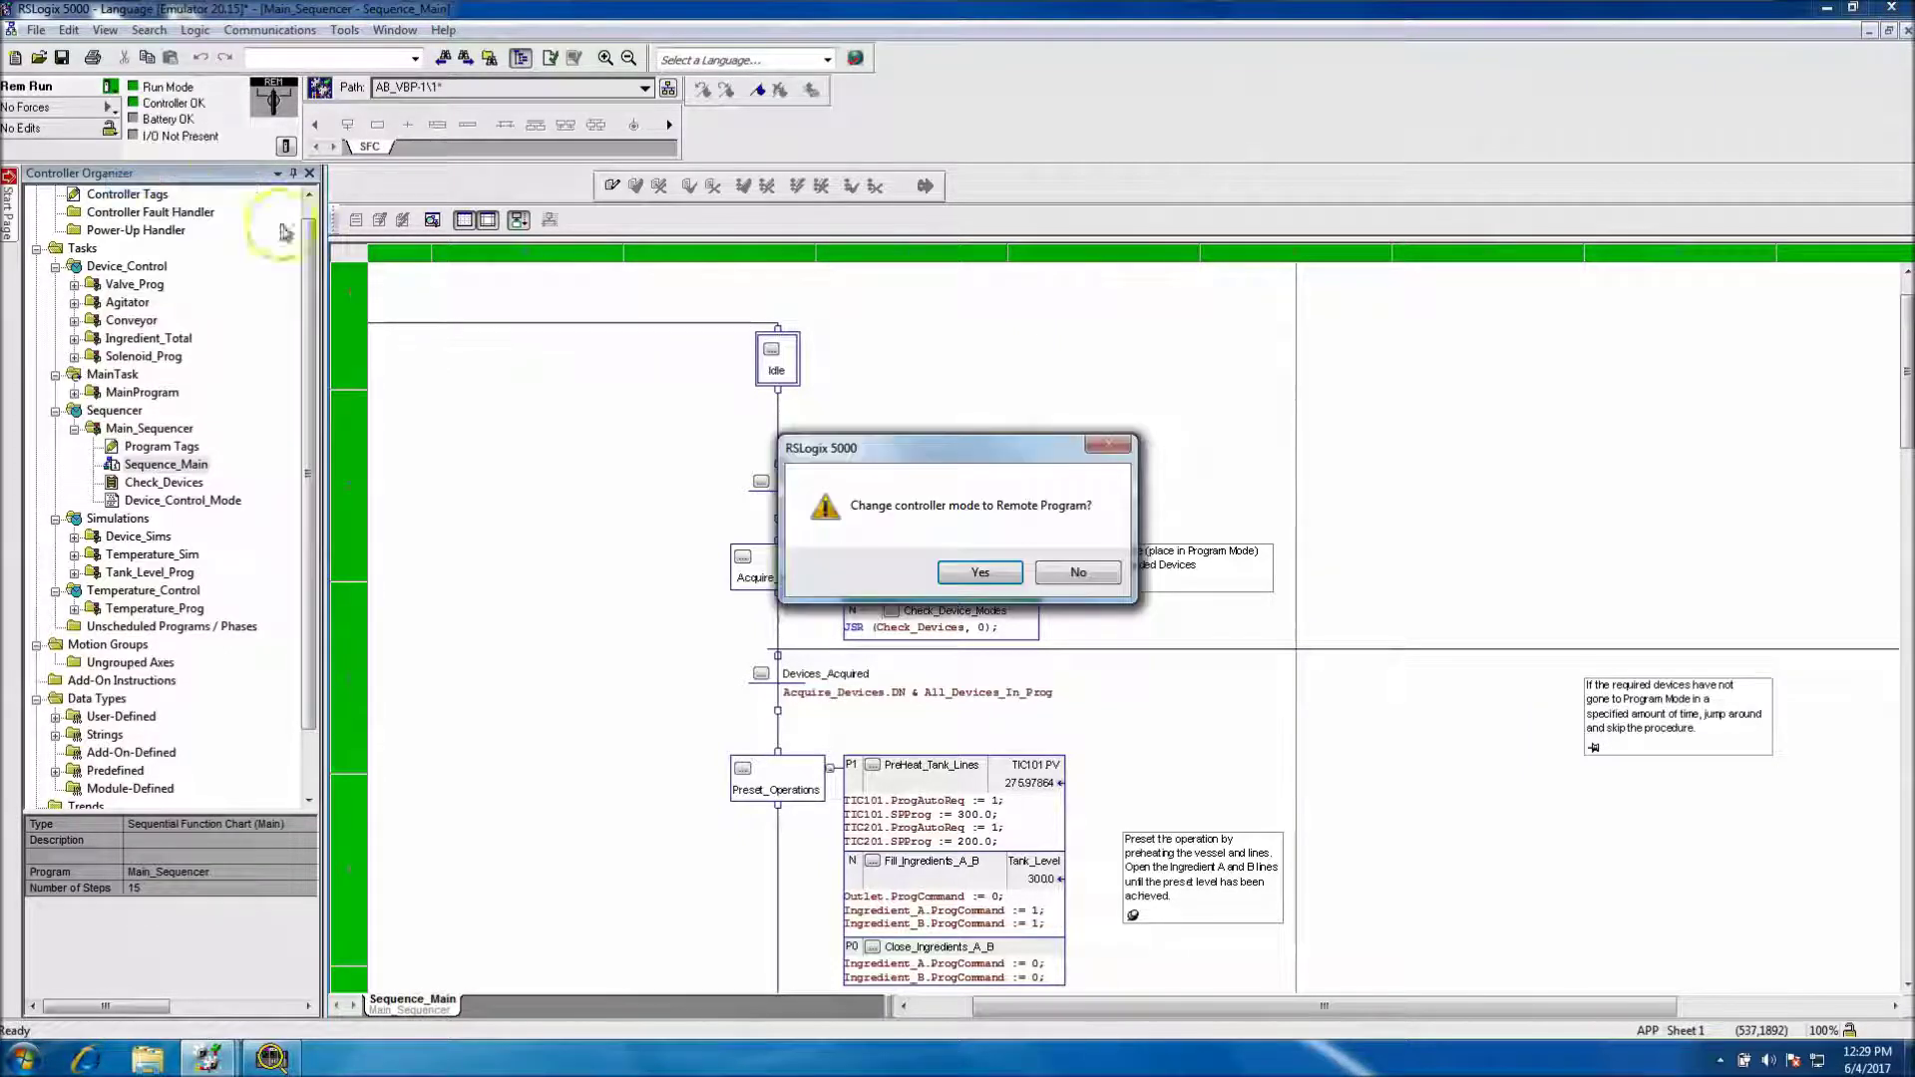
{"action": "left_click", "coordinate": [987, 577]}
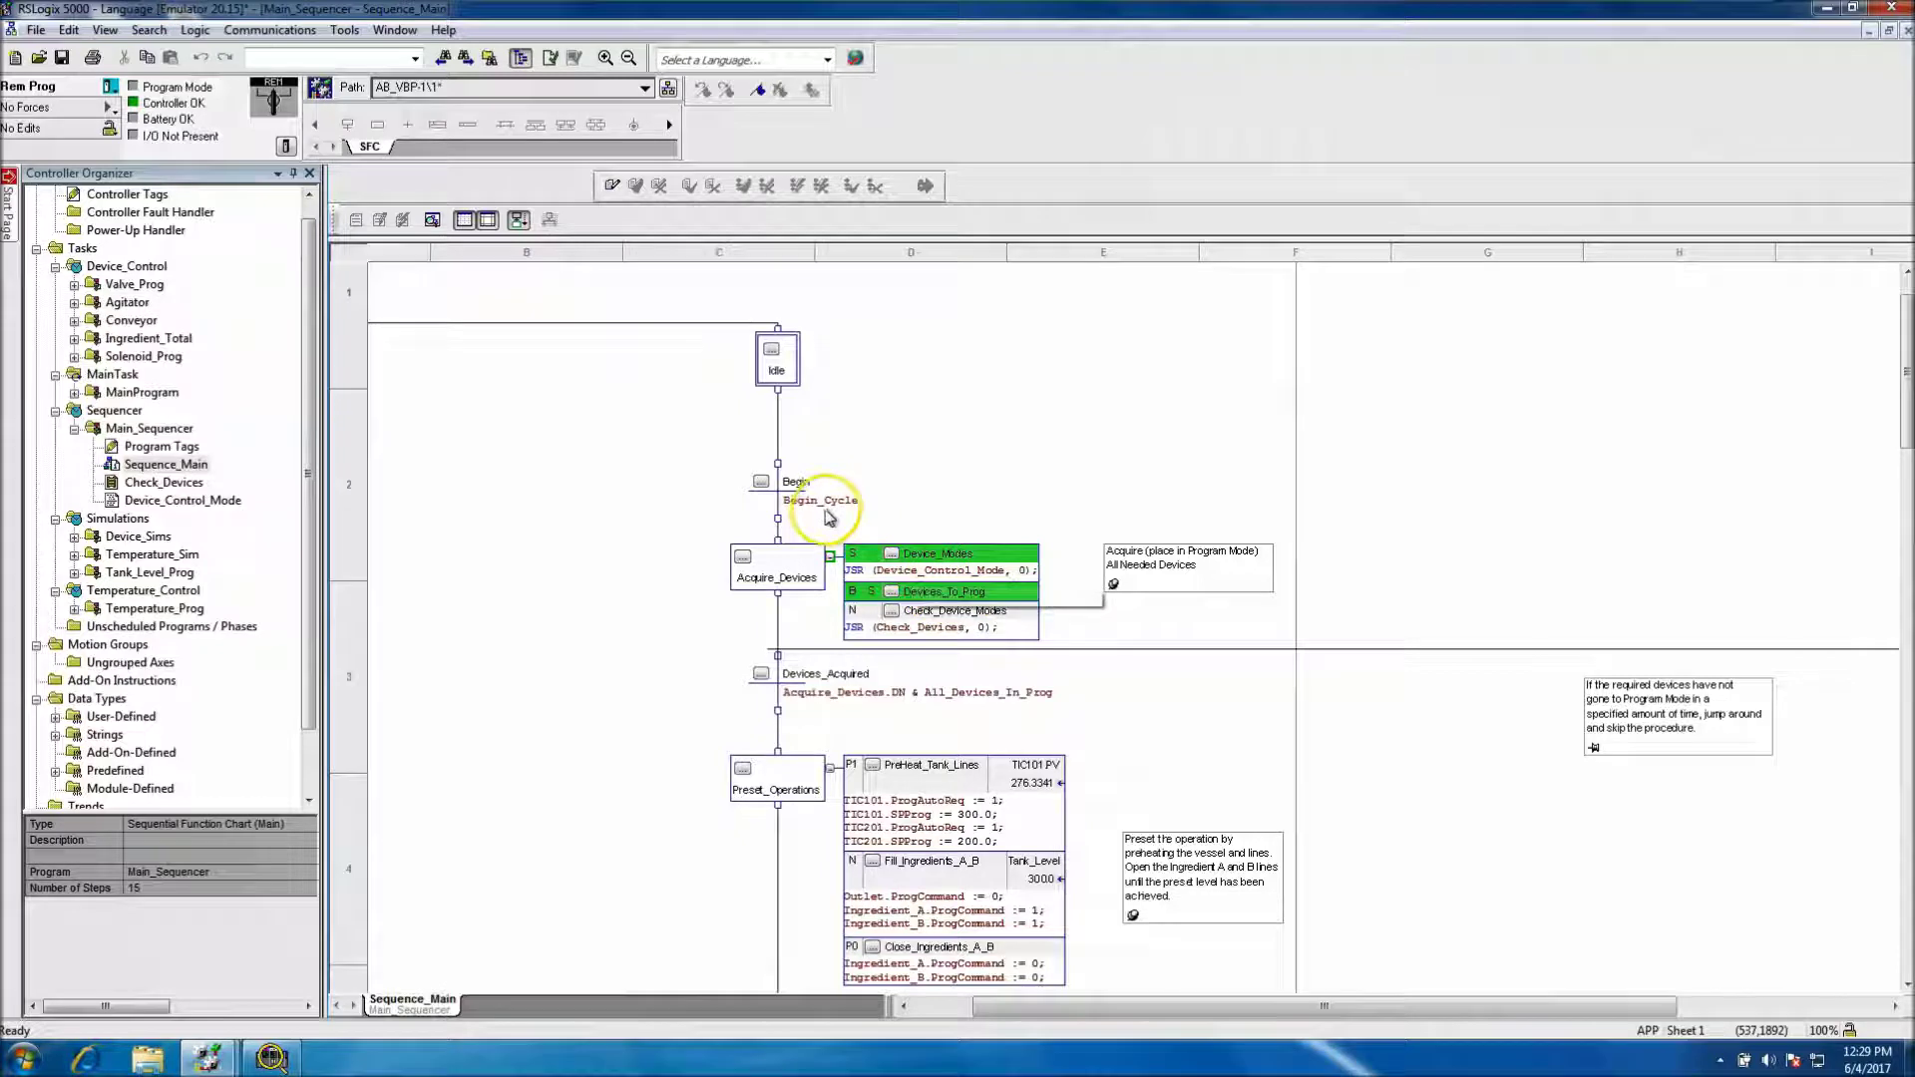
{"action": "mouse_move", "coordinate": [828, 517]}
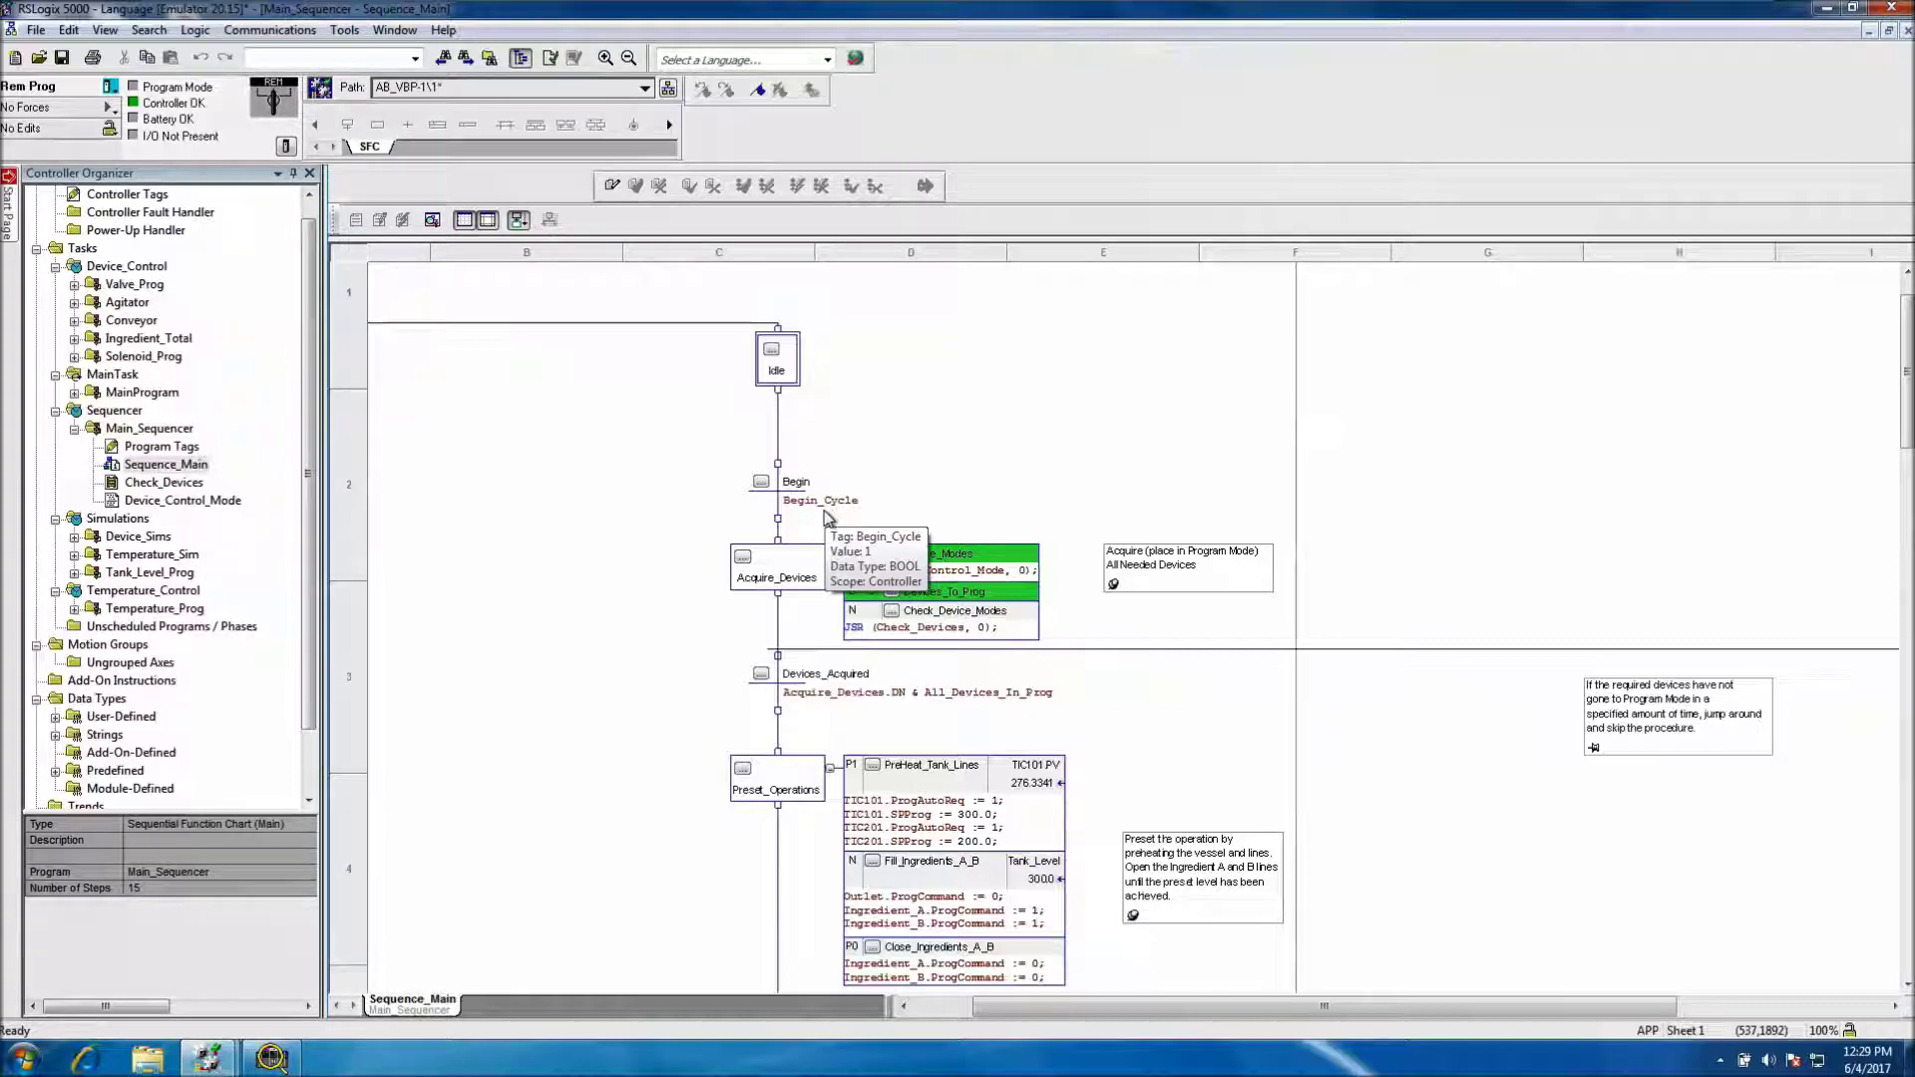
{"action": "left_click", "coordinate": [640, 434]}
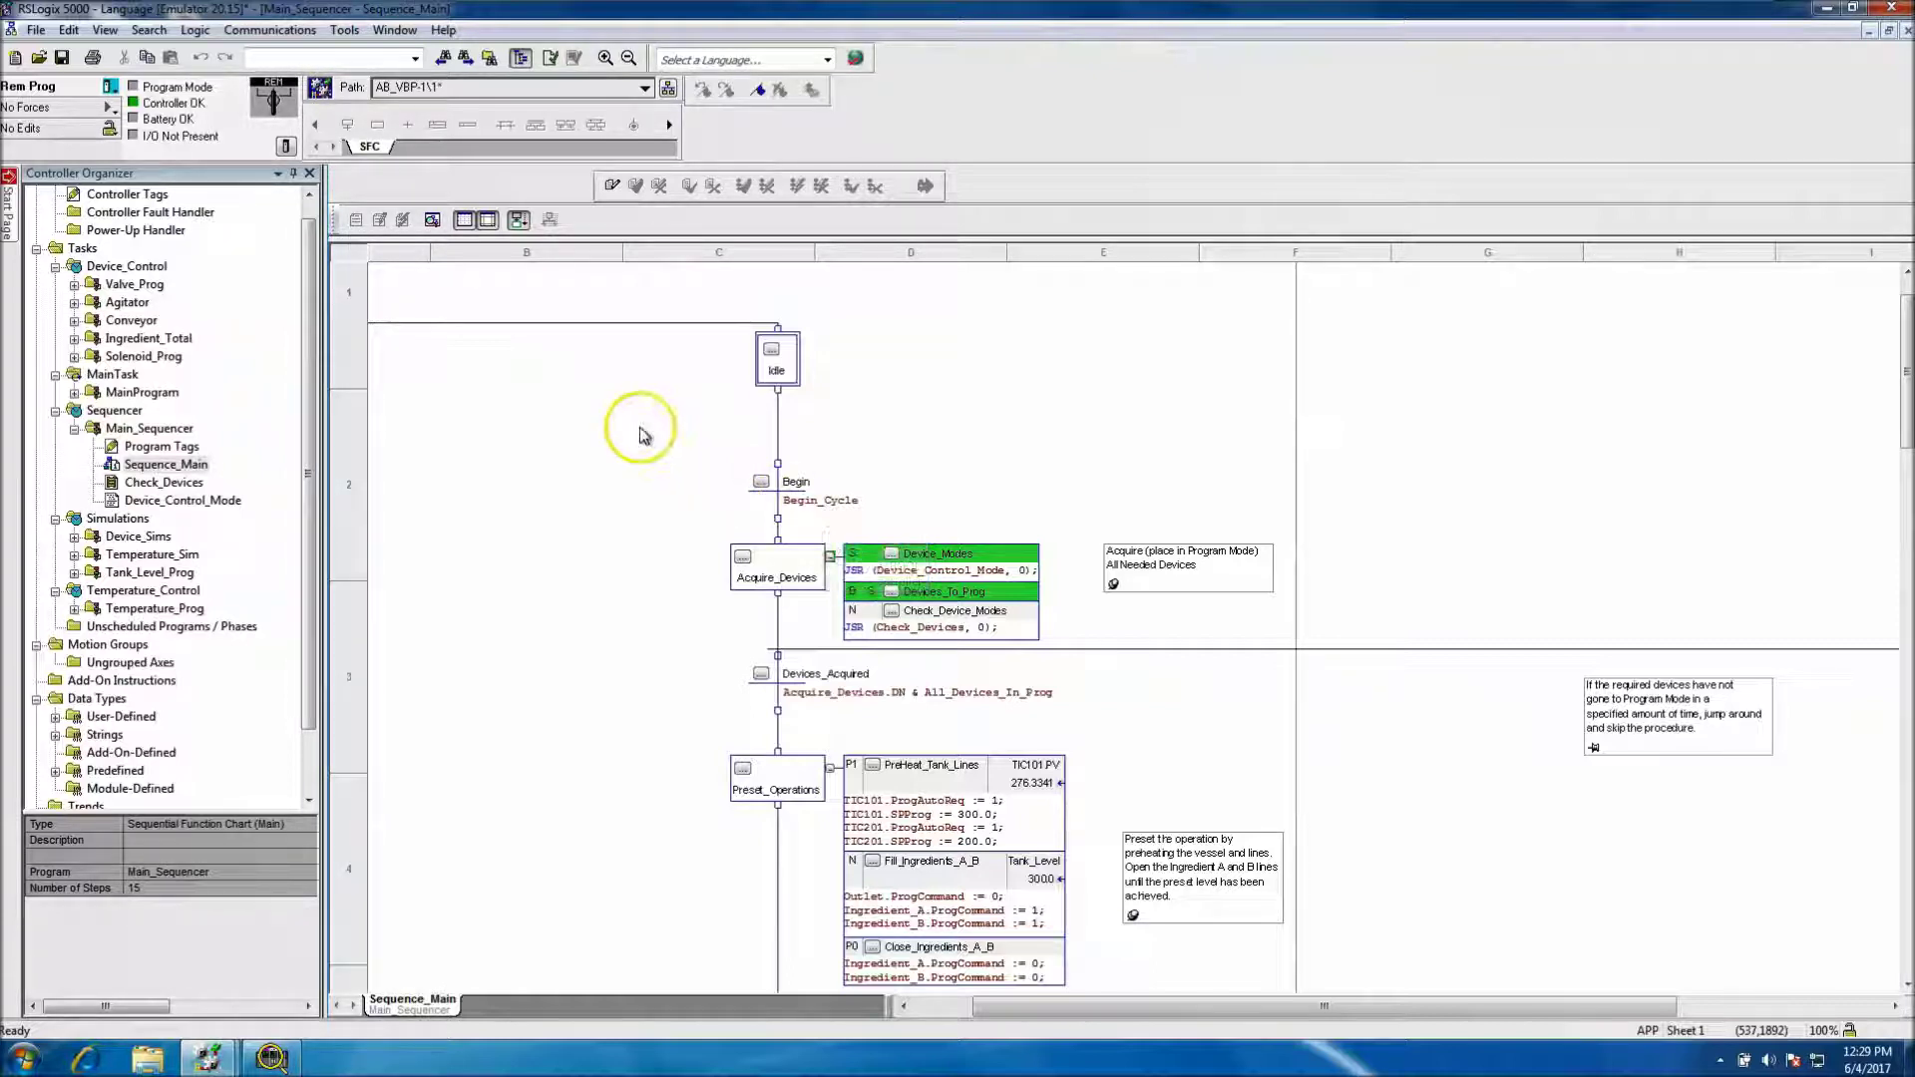
Step: Take the controller offline from the mode drop-down
{"action": "left_click", "coordinate": [111, 91]}
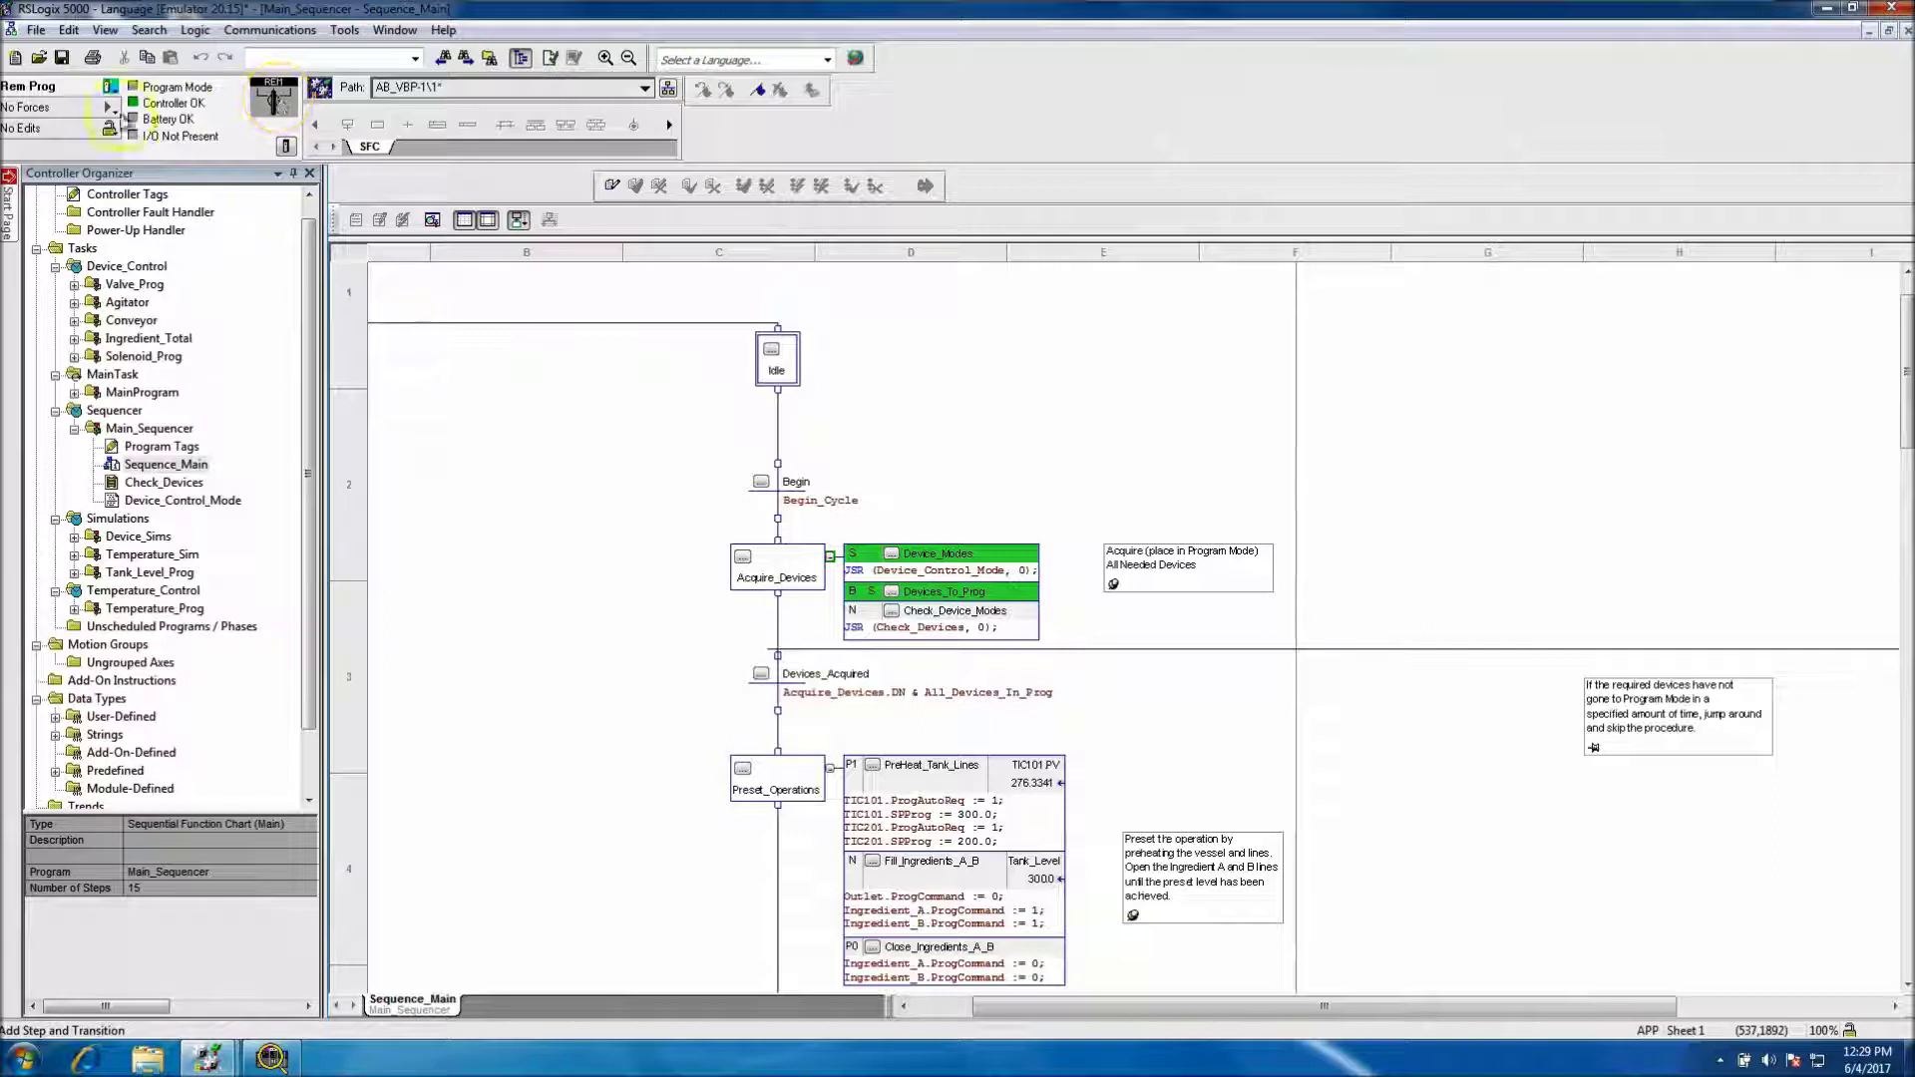
{"action": "left_click", "coordinate": [112, 90]}
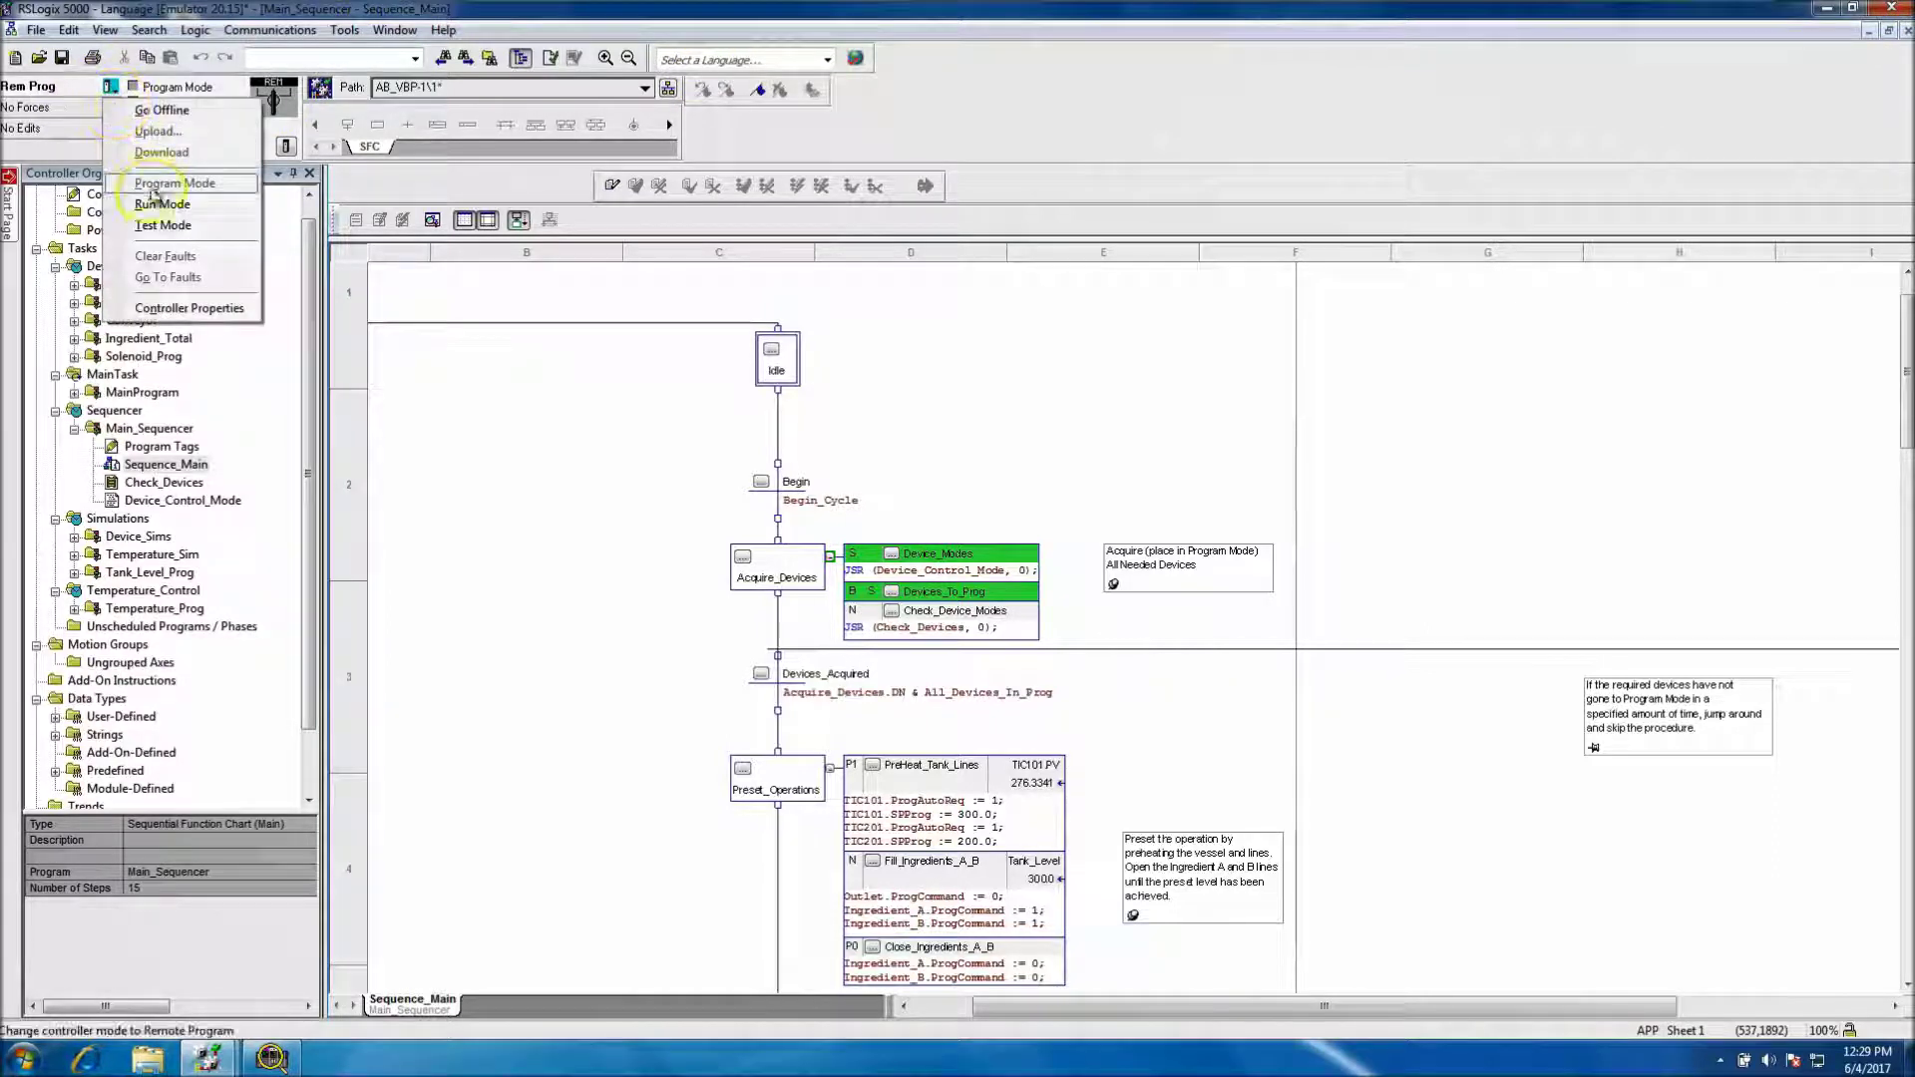
{"action": "left_click", "coordinate": [160, 128]}
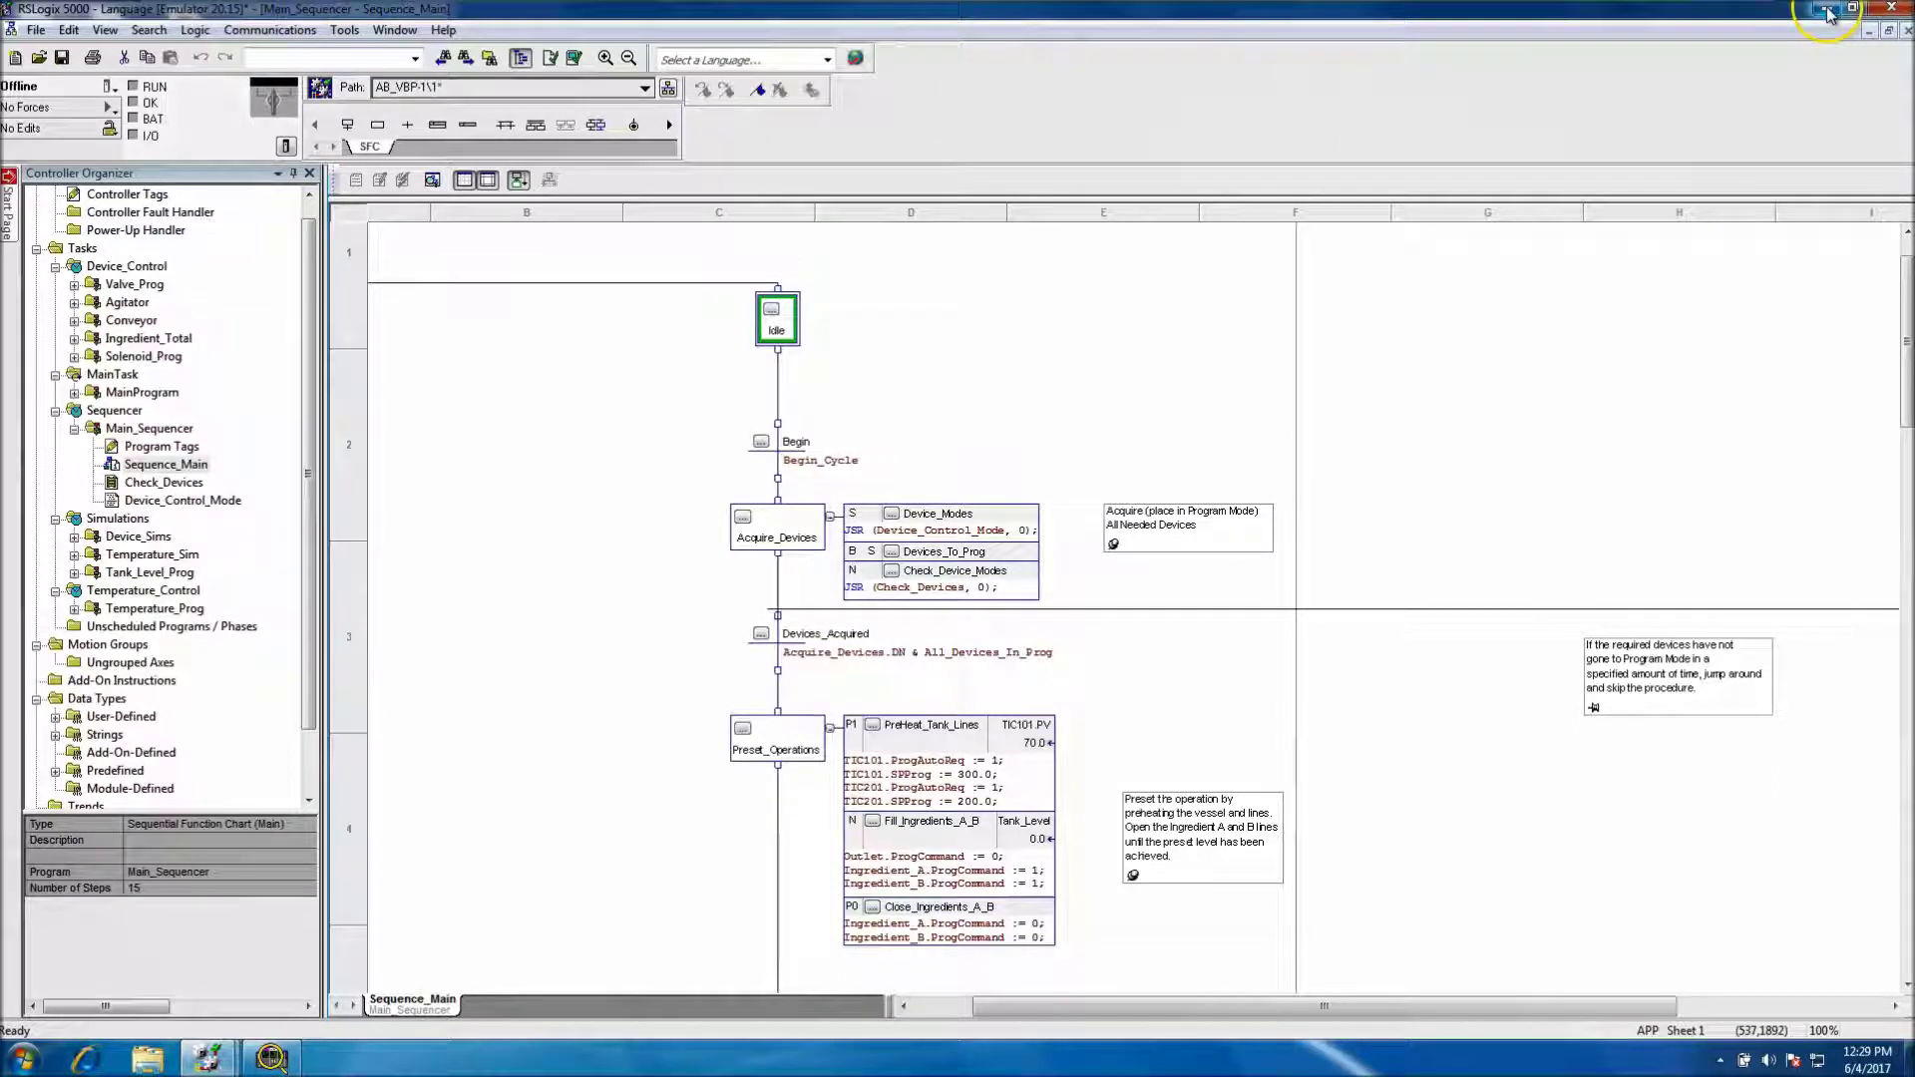
Step: Close Language.ACD, saving changes, and bring the Chassis Monitor back up
{"action": "left_click", "coordinate": [1876, 9]}
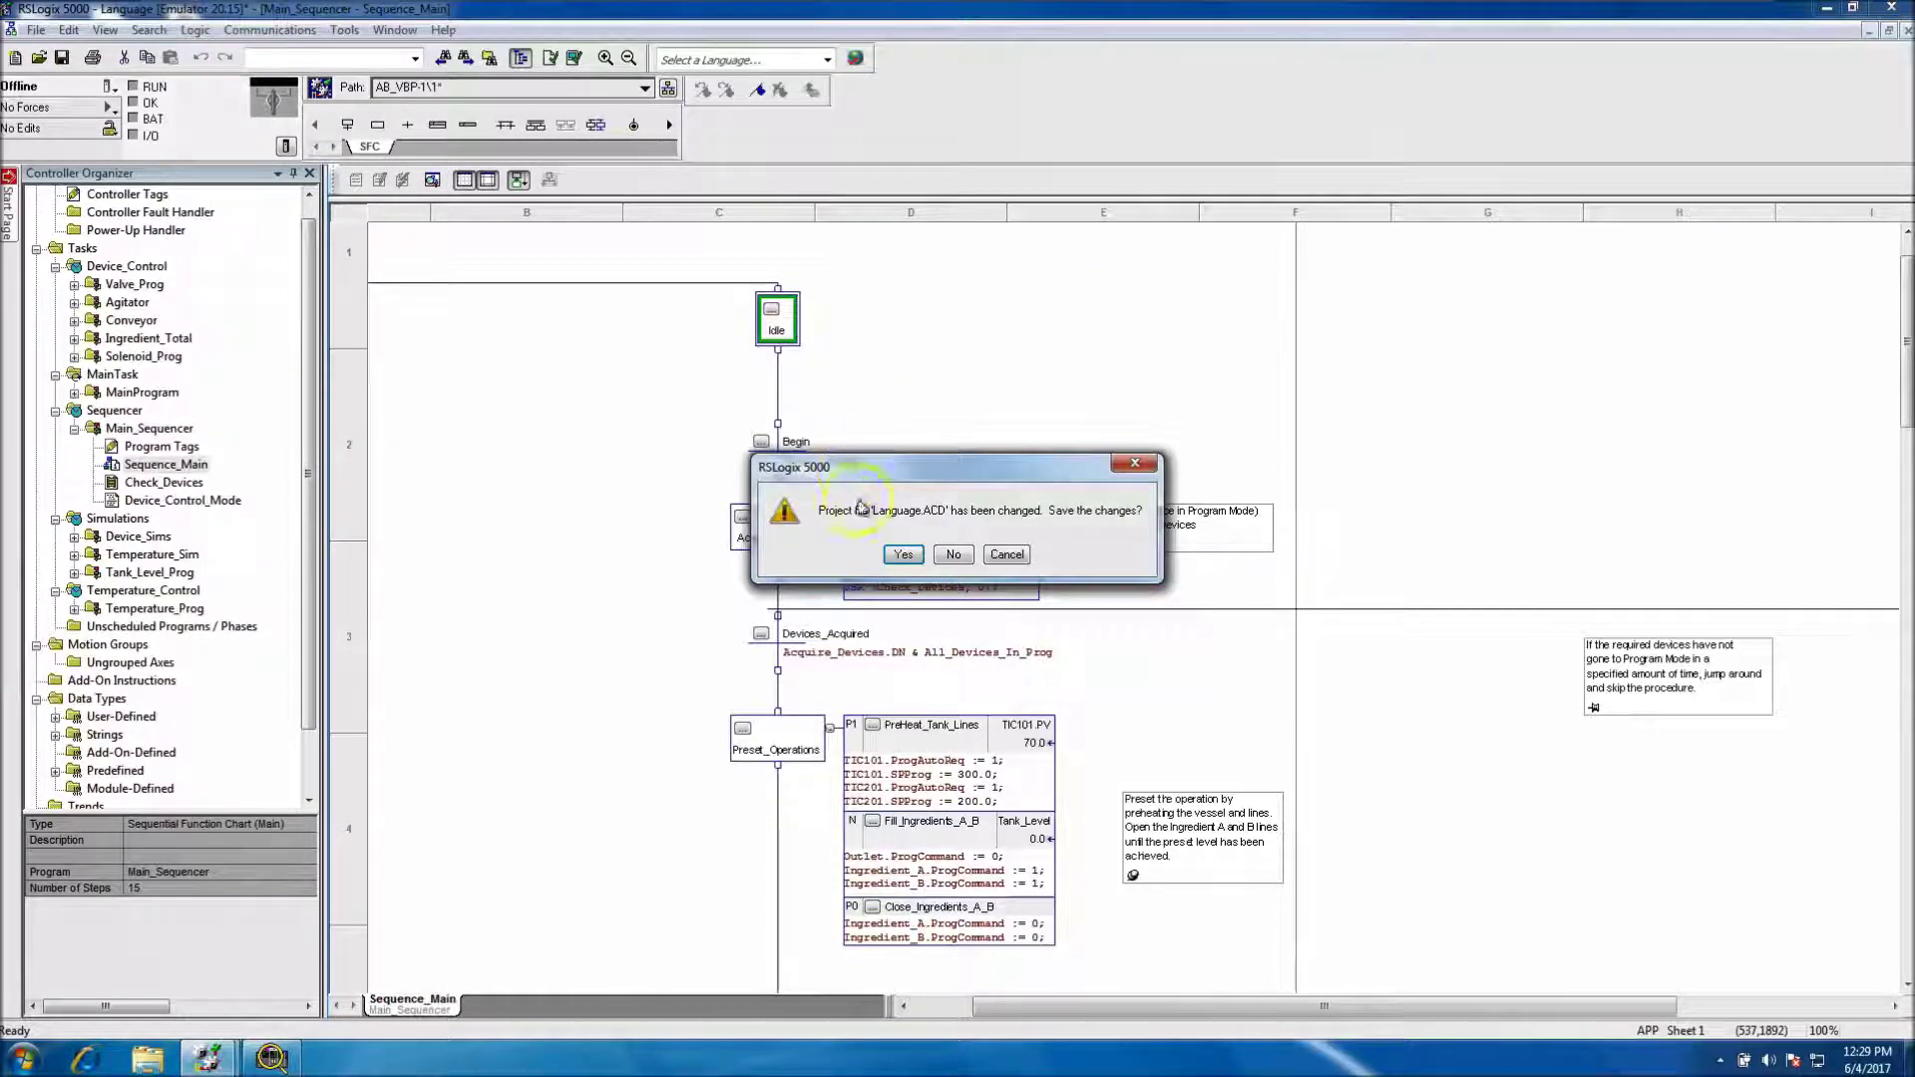
{"action": "left_click", "coordinate": [902, 554]}
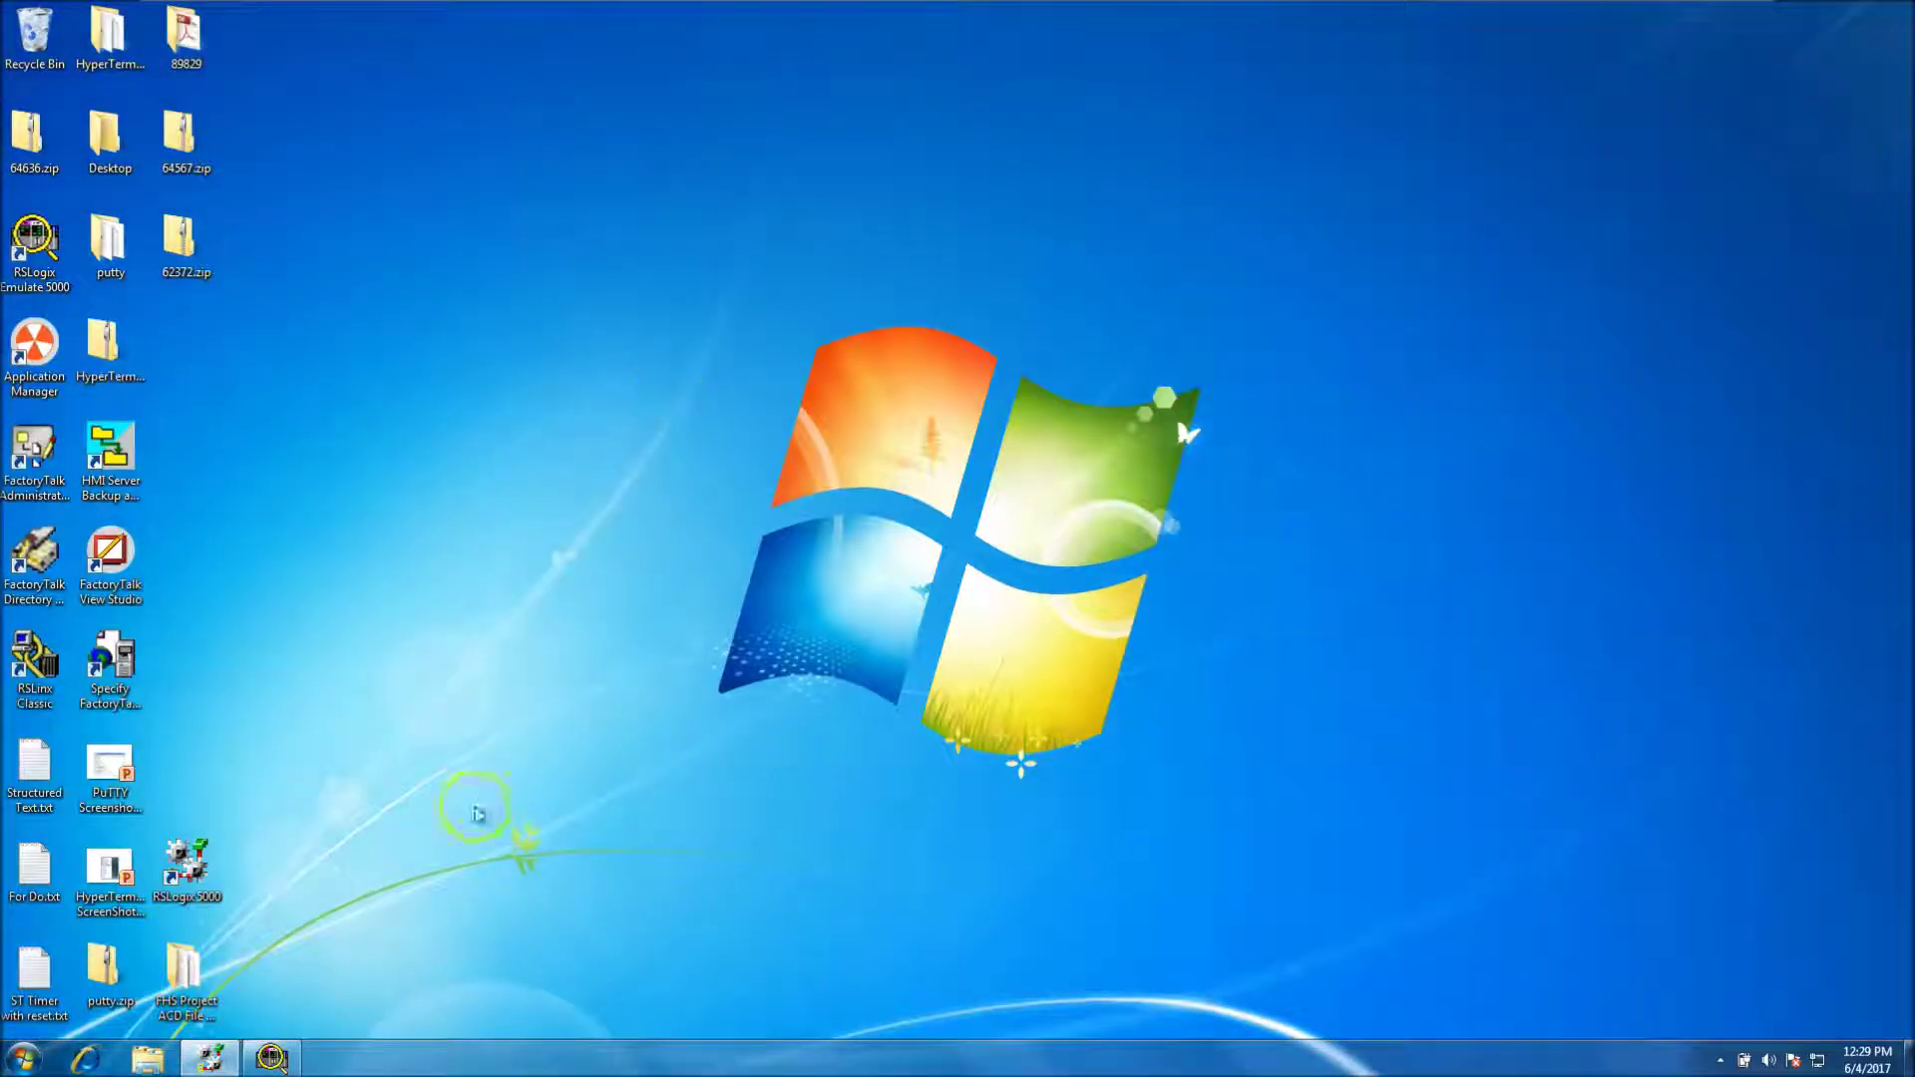
{"action": "left_click", "coordinate": [272, 1057]}
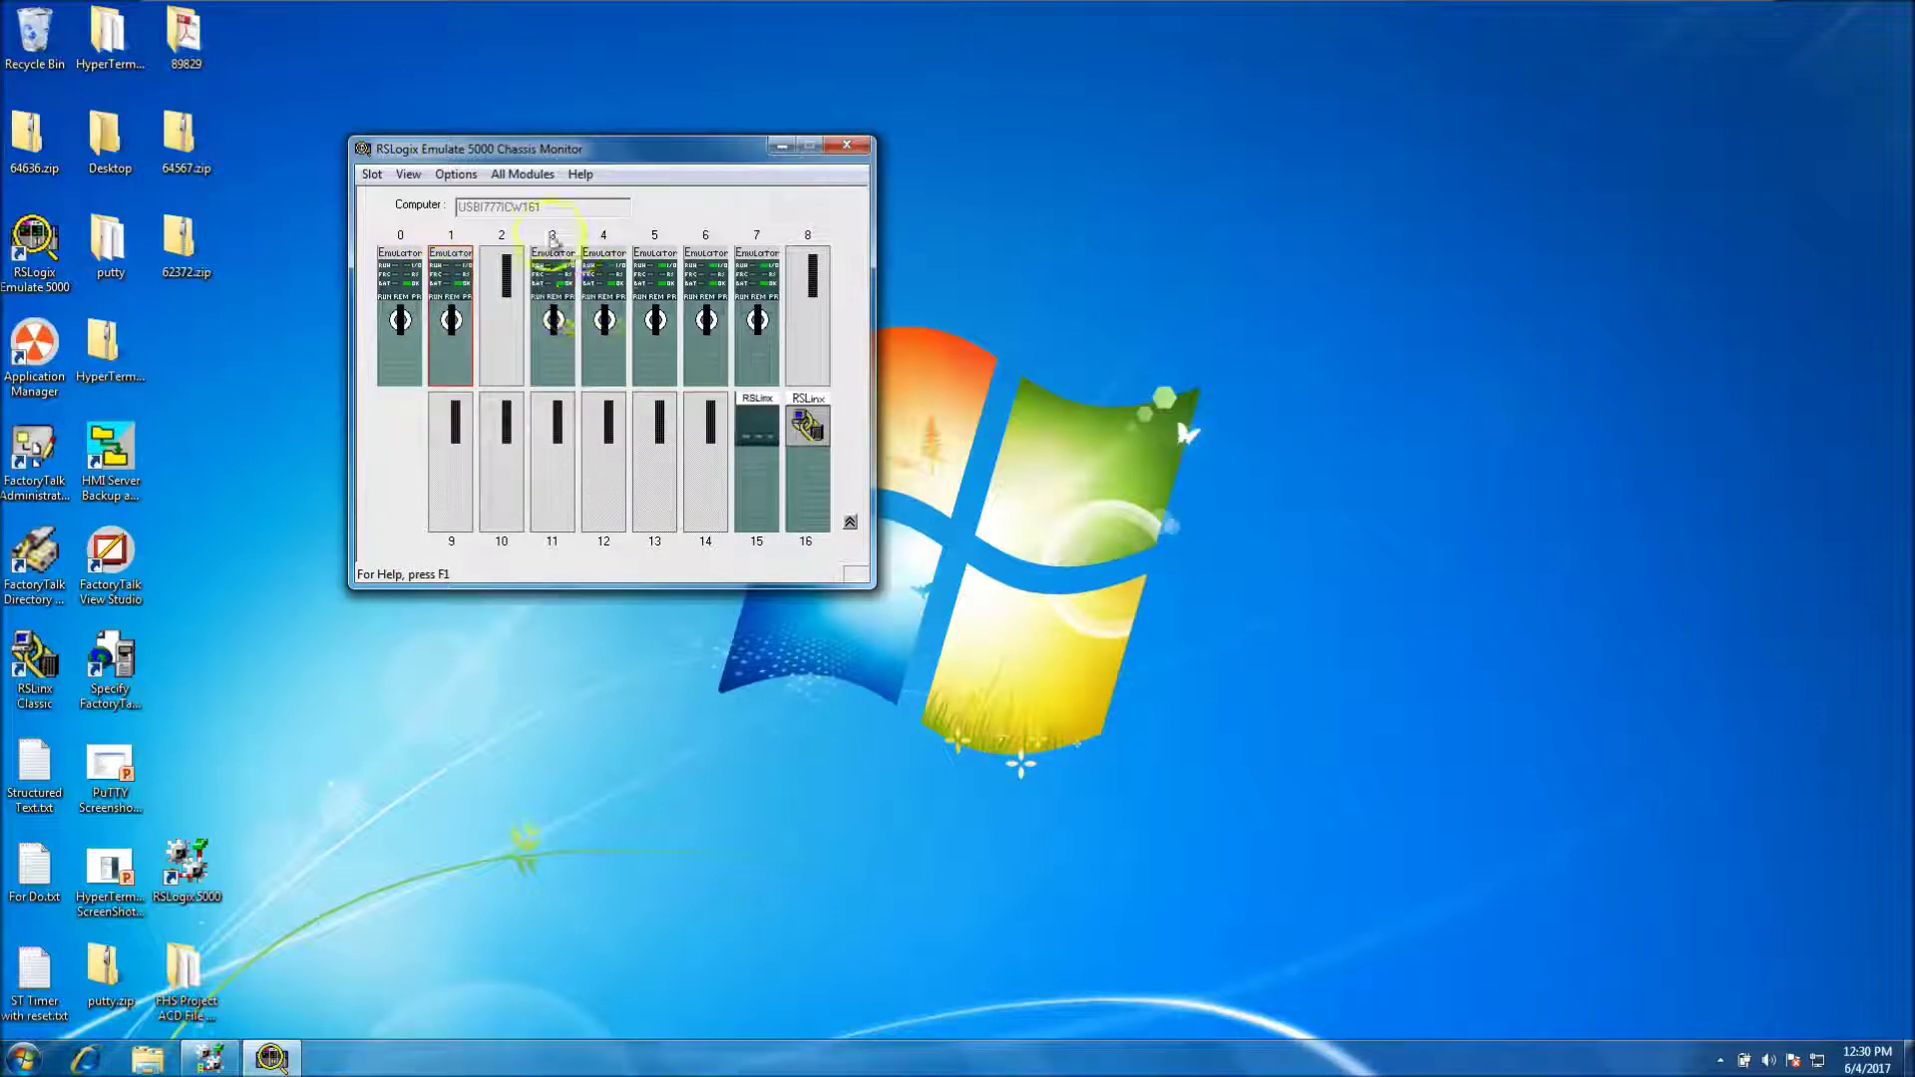
Step: Delete the slot 4 emulator and other modules, then close Chassis Monitor
{"action": "left_click", "coordinate": [858, 145]}
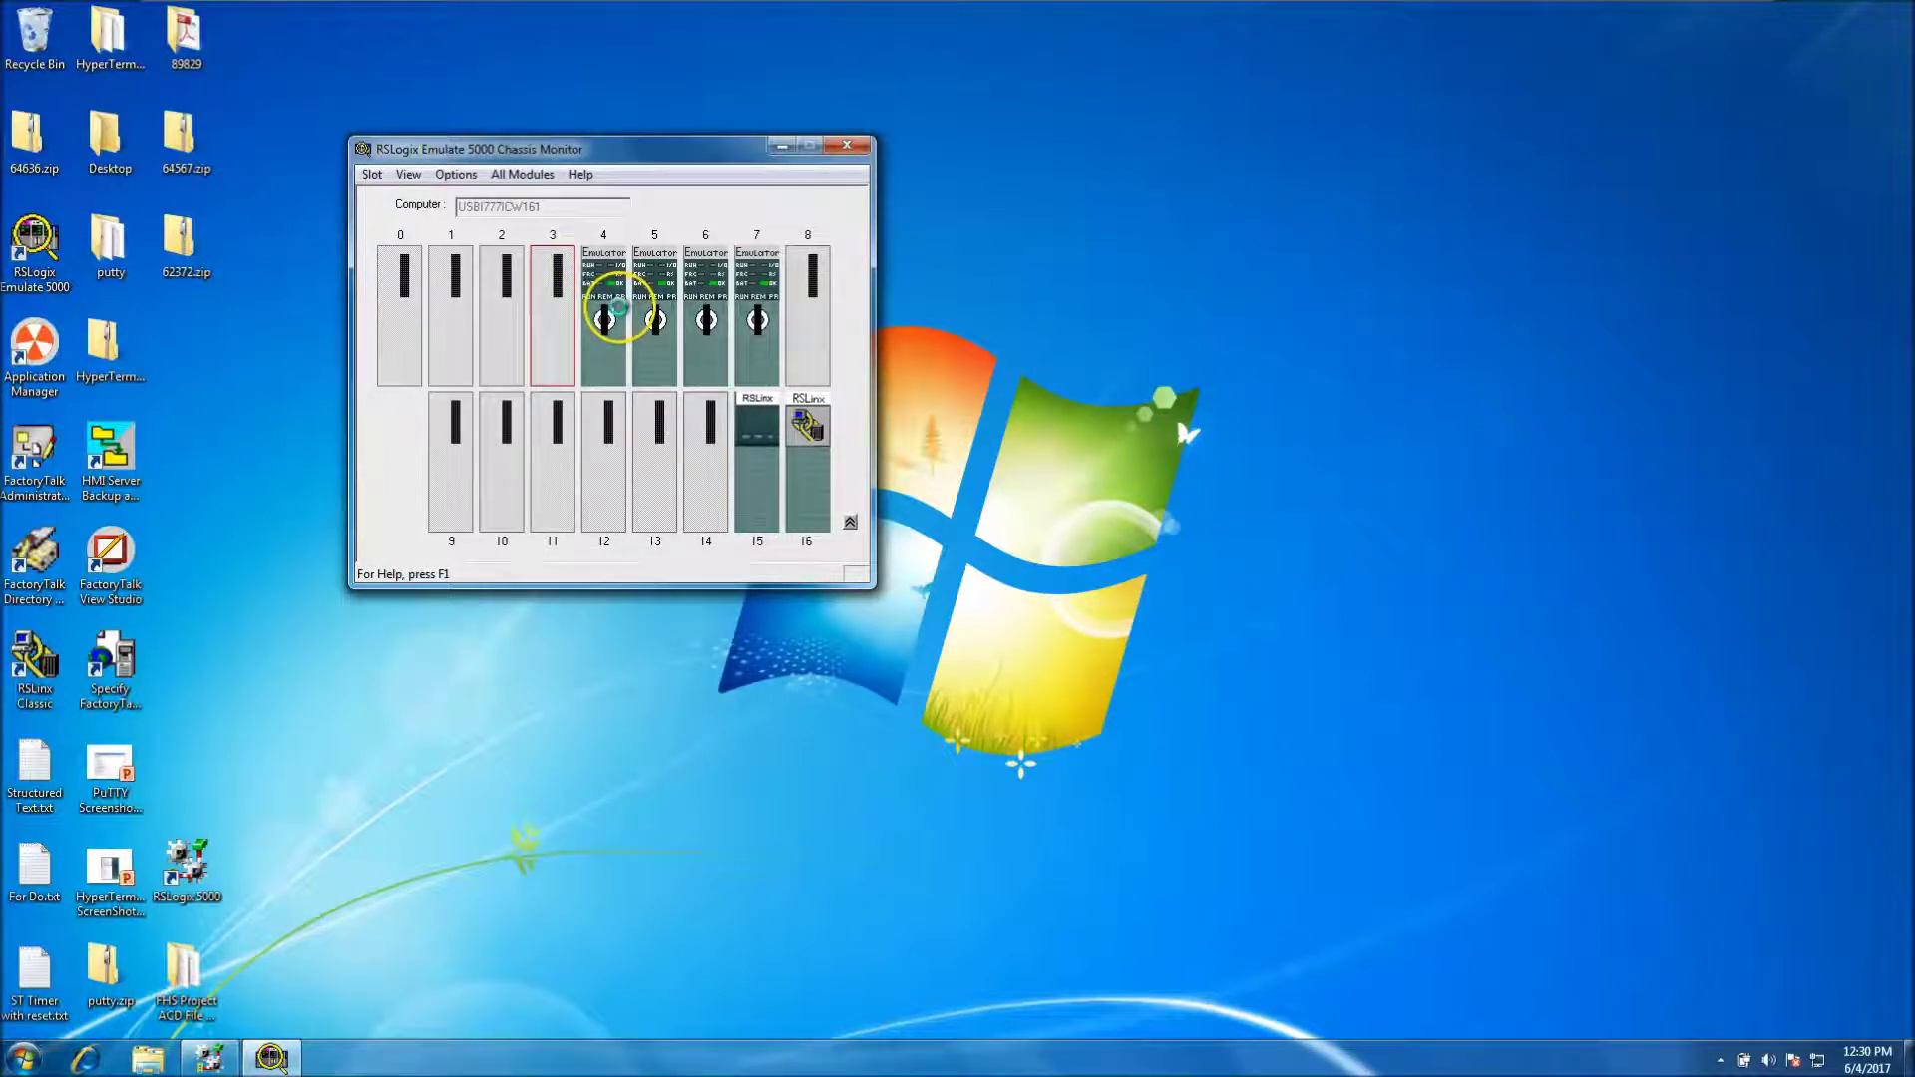
{"action": "left_click", "coordinate": [618, 309]}
{"action": "key", "text": "Delete"}
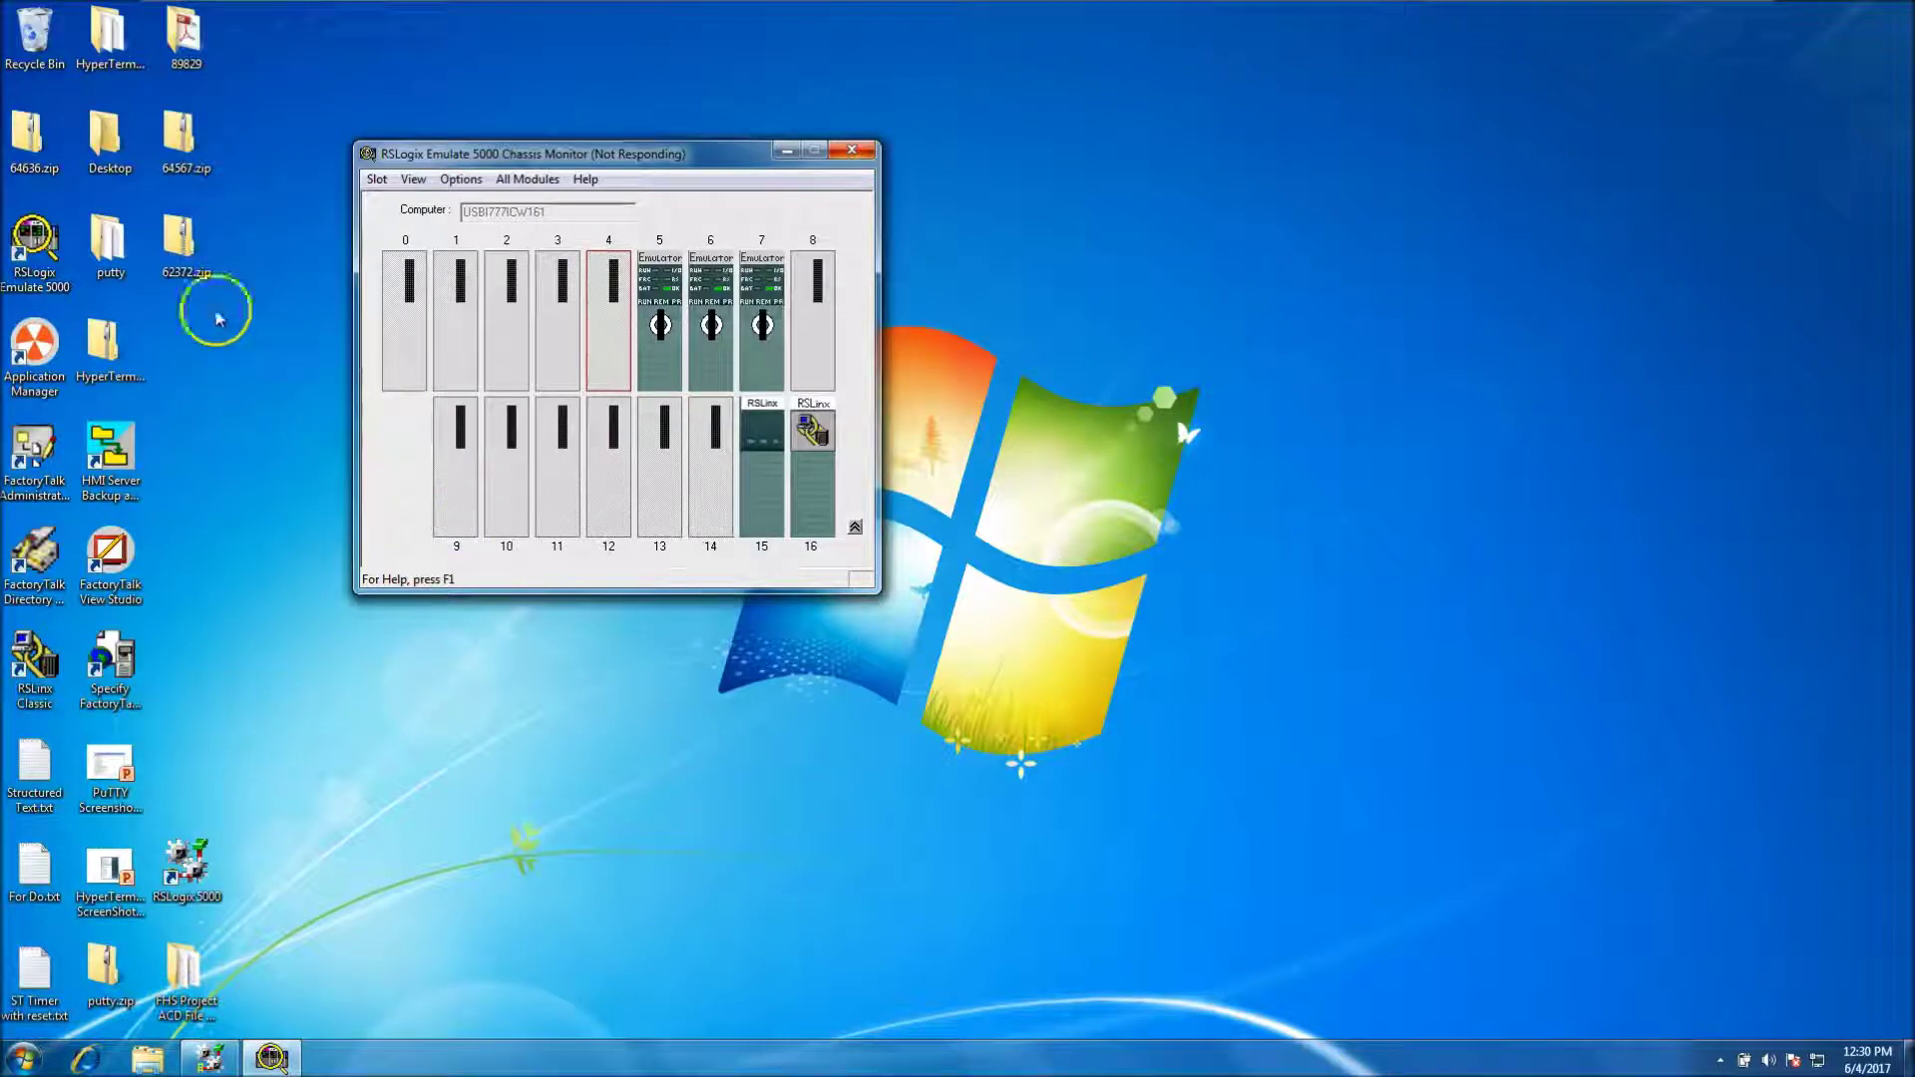
{"action": "left_click", "coordinate": [268, 353]}
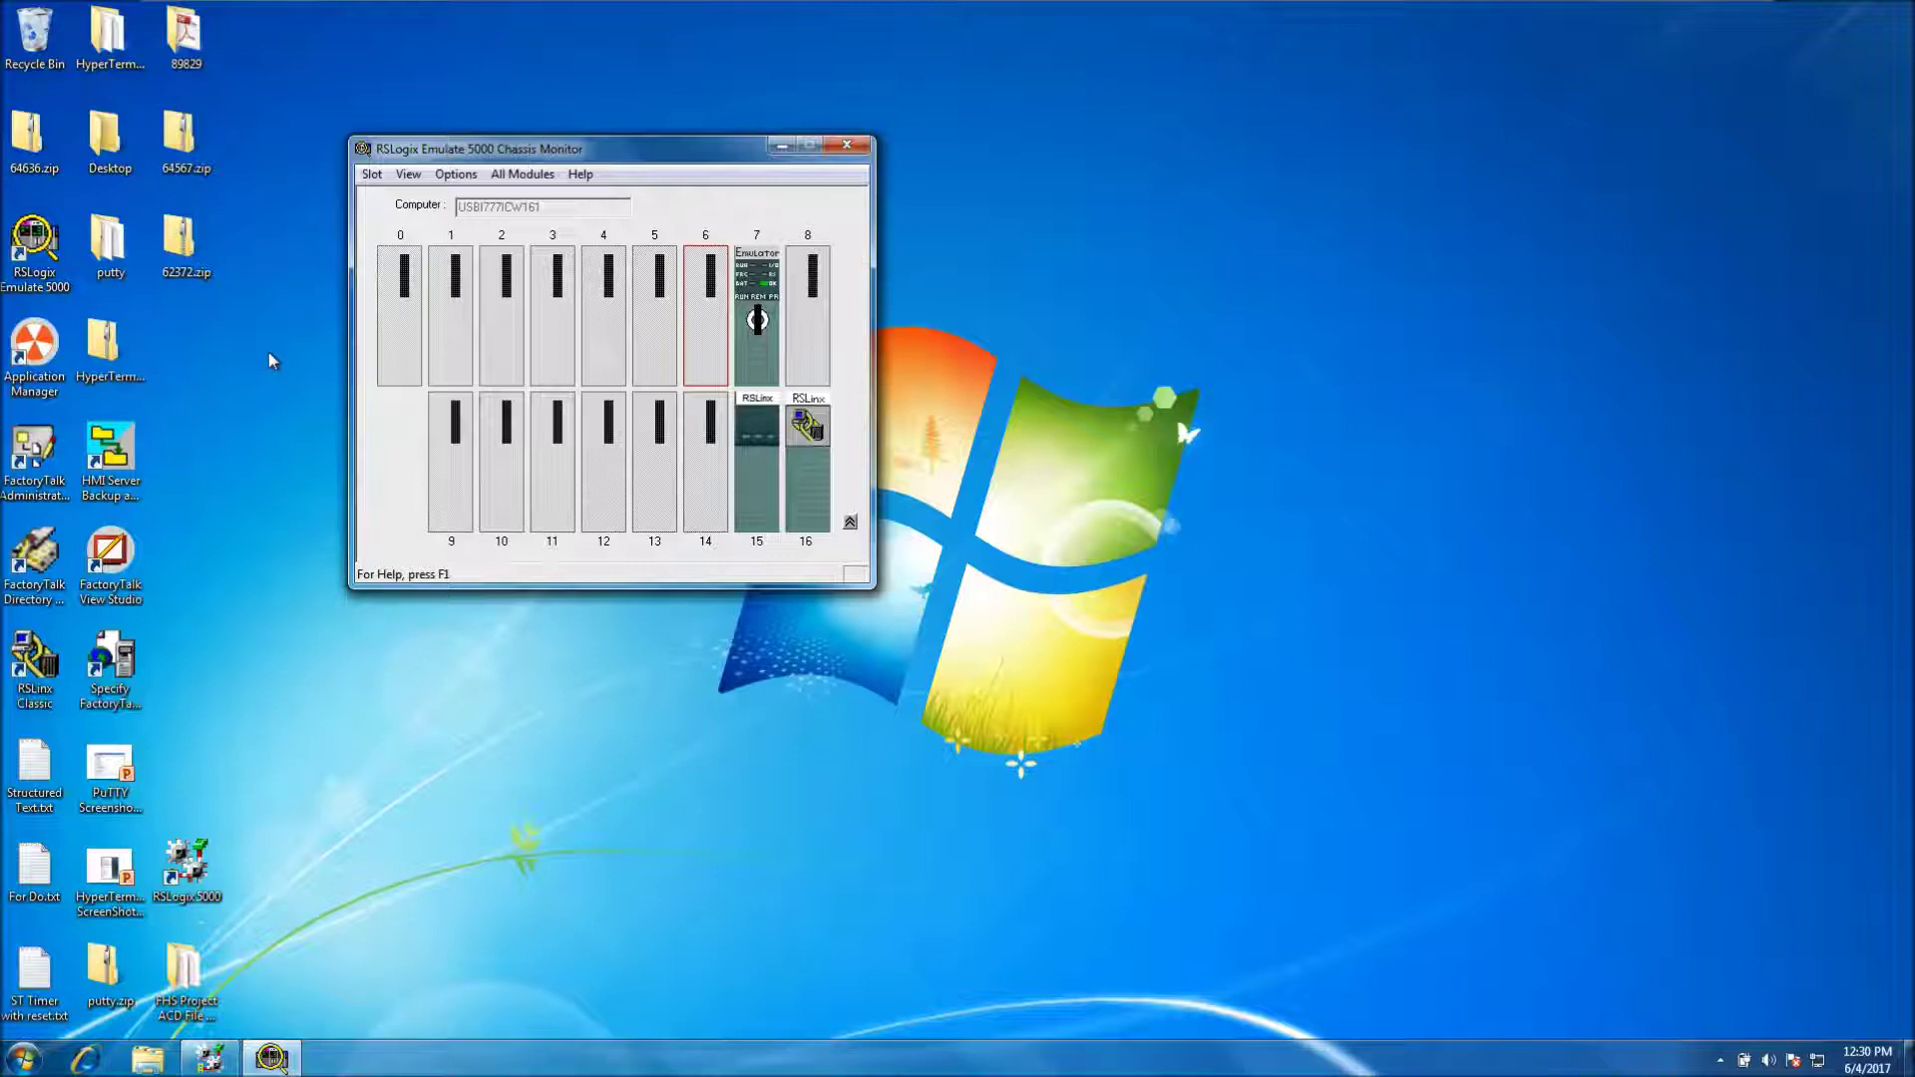
{"action": "key", "text": "alt+F4"}
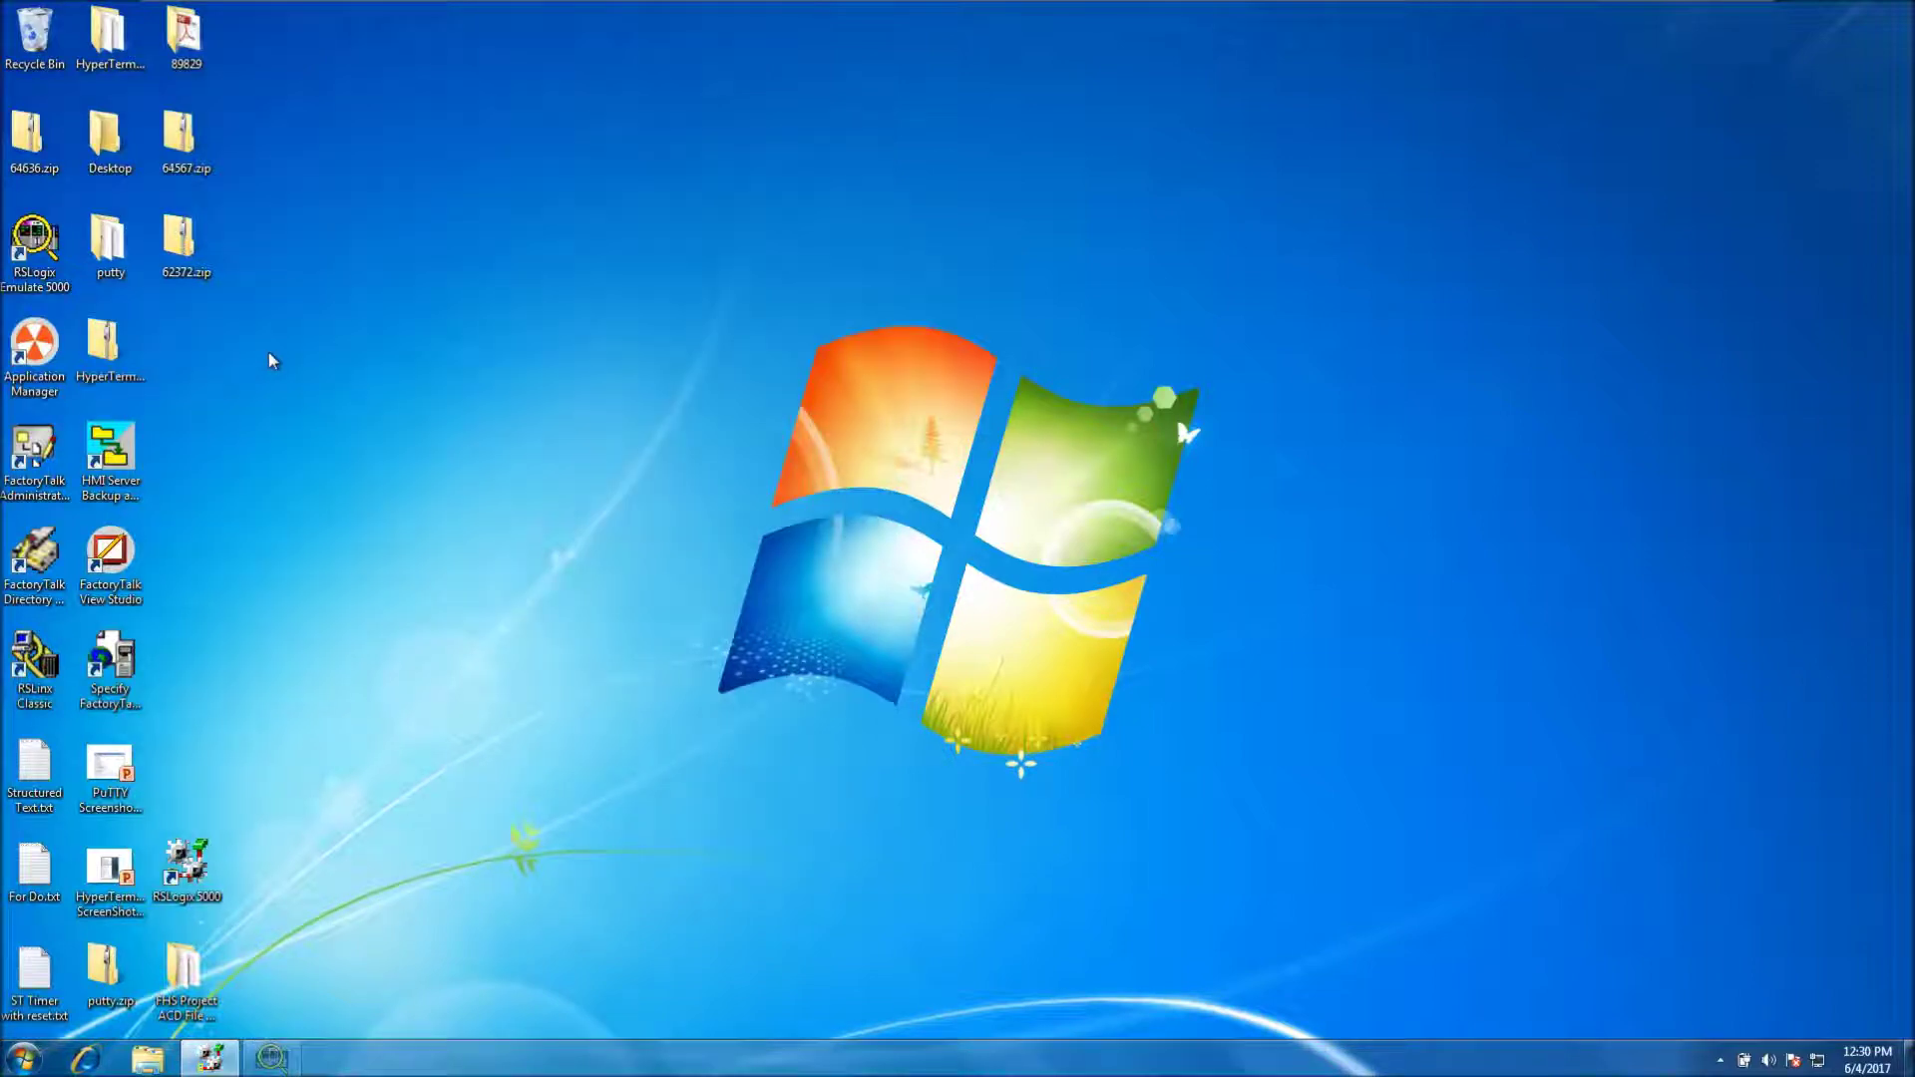
{"action": "left_click", "coordinate": [255, 346]}
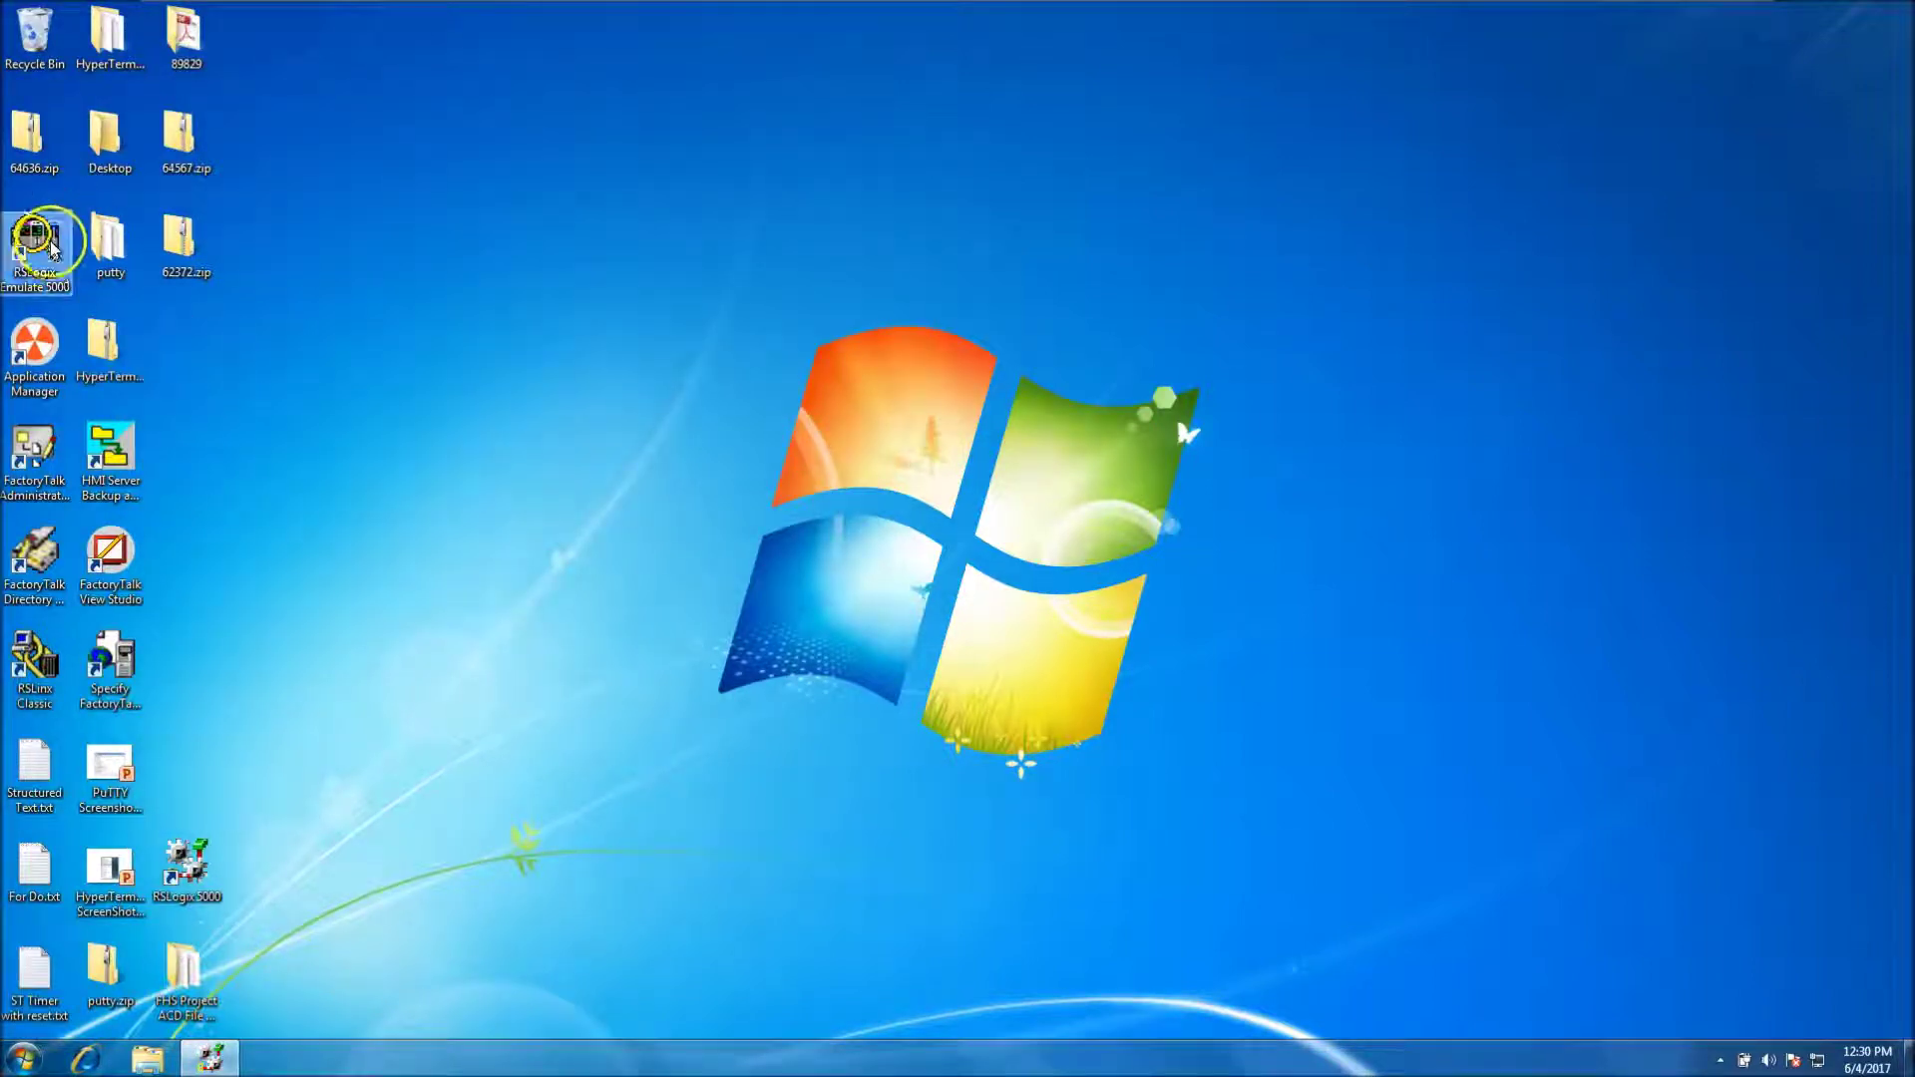
Step: Relaunch RSLogix Emulate 5000 and create an Emulate 5000 Controller module in empty slot 2
{"action": "left_click", "coordinate": [674, 398]}
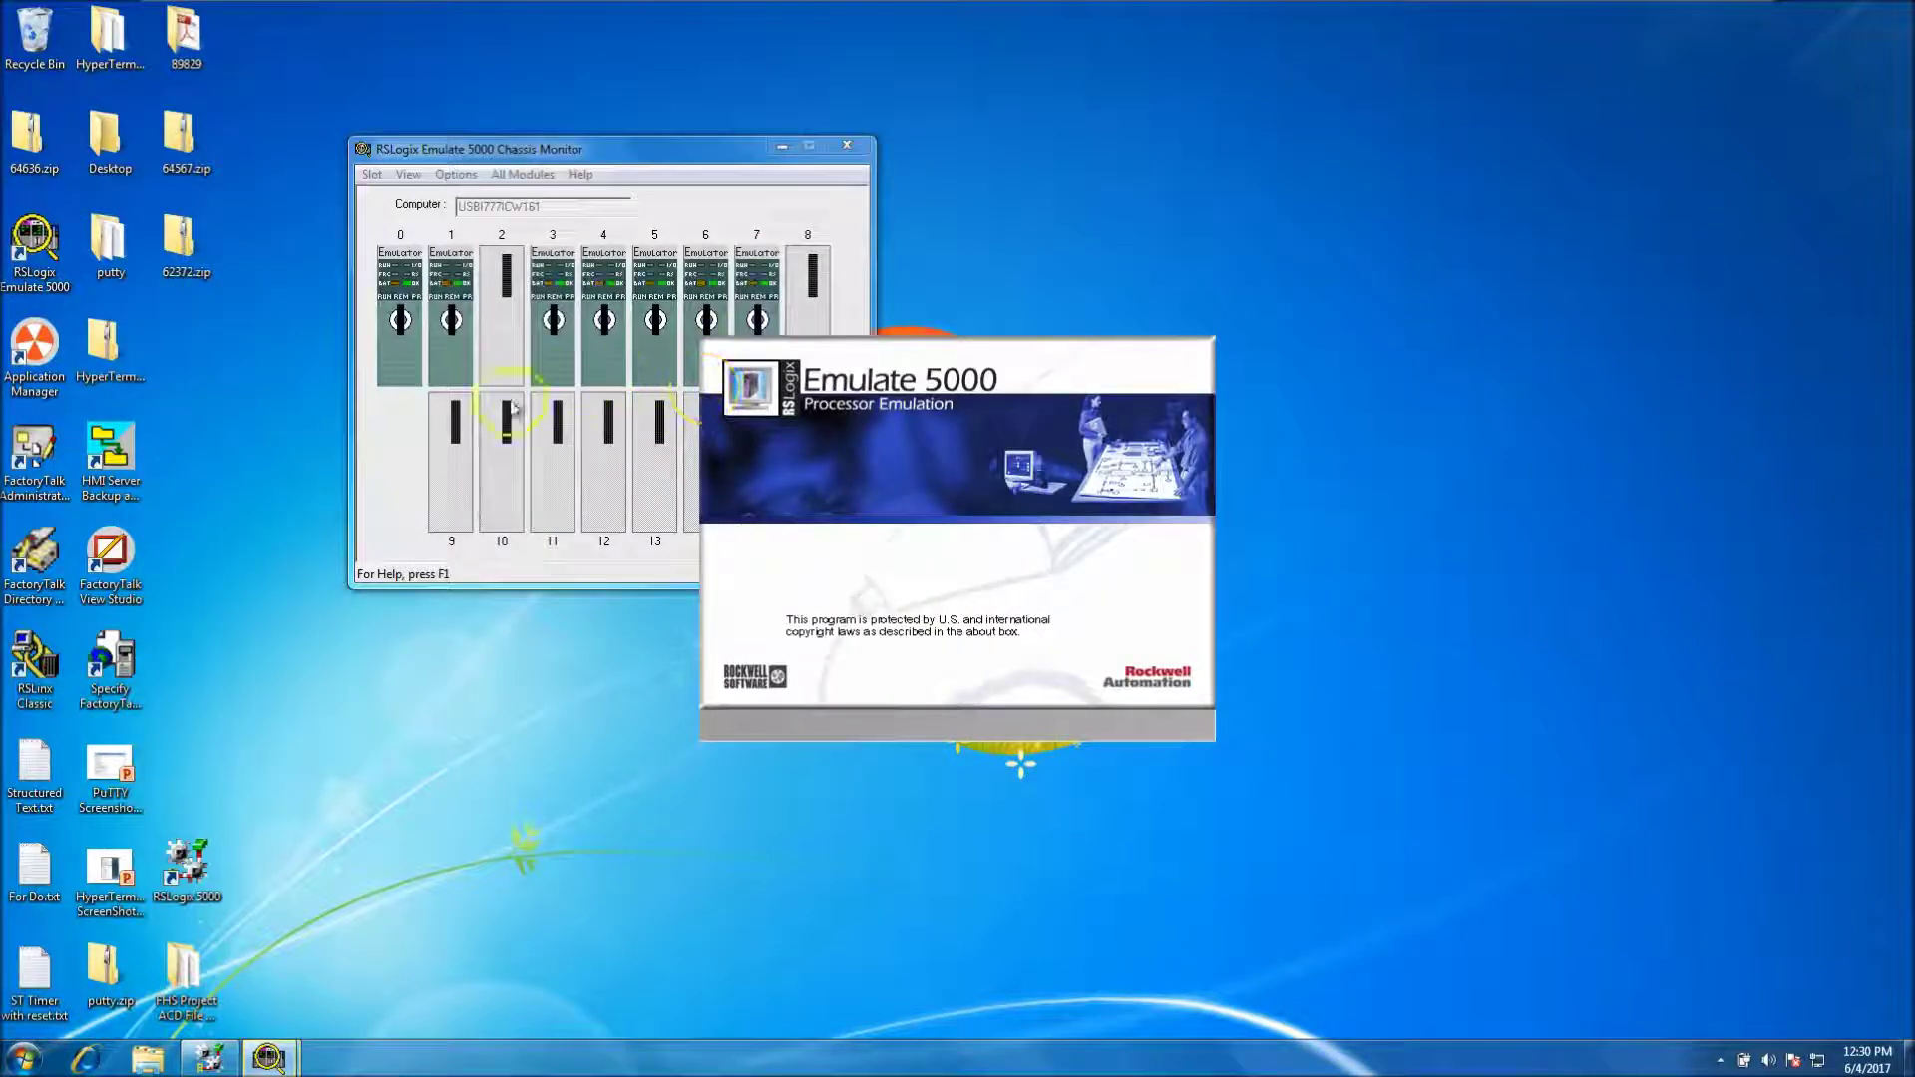
{"action": "right_click", "coordinate": [502, 300]}
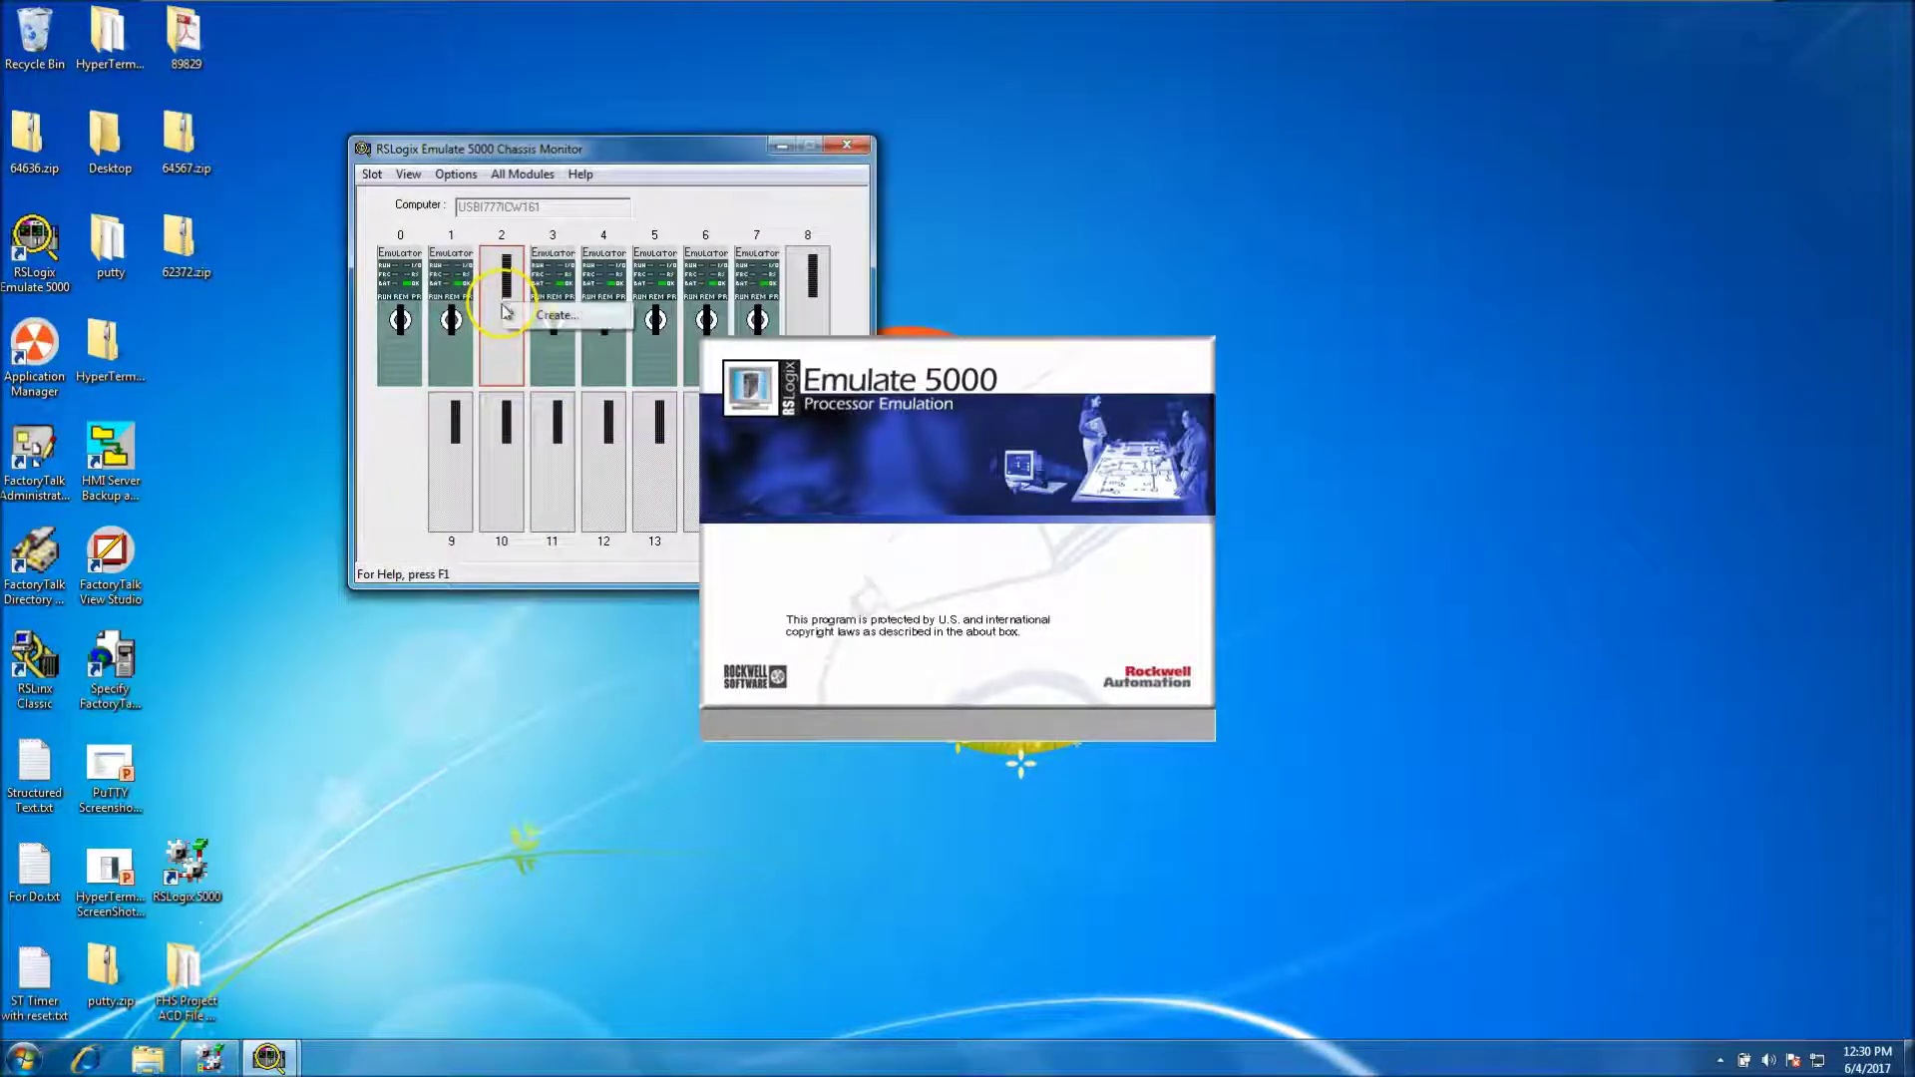
{"action": "left_click", "coordinate": [539, 311]}
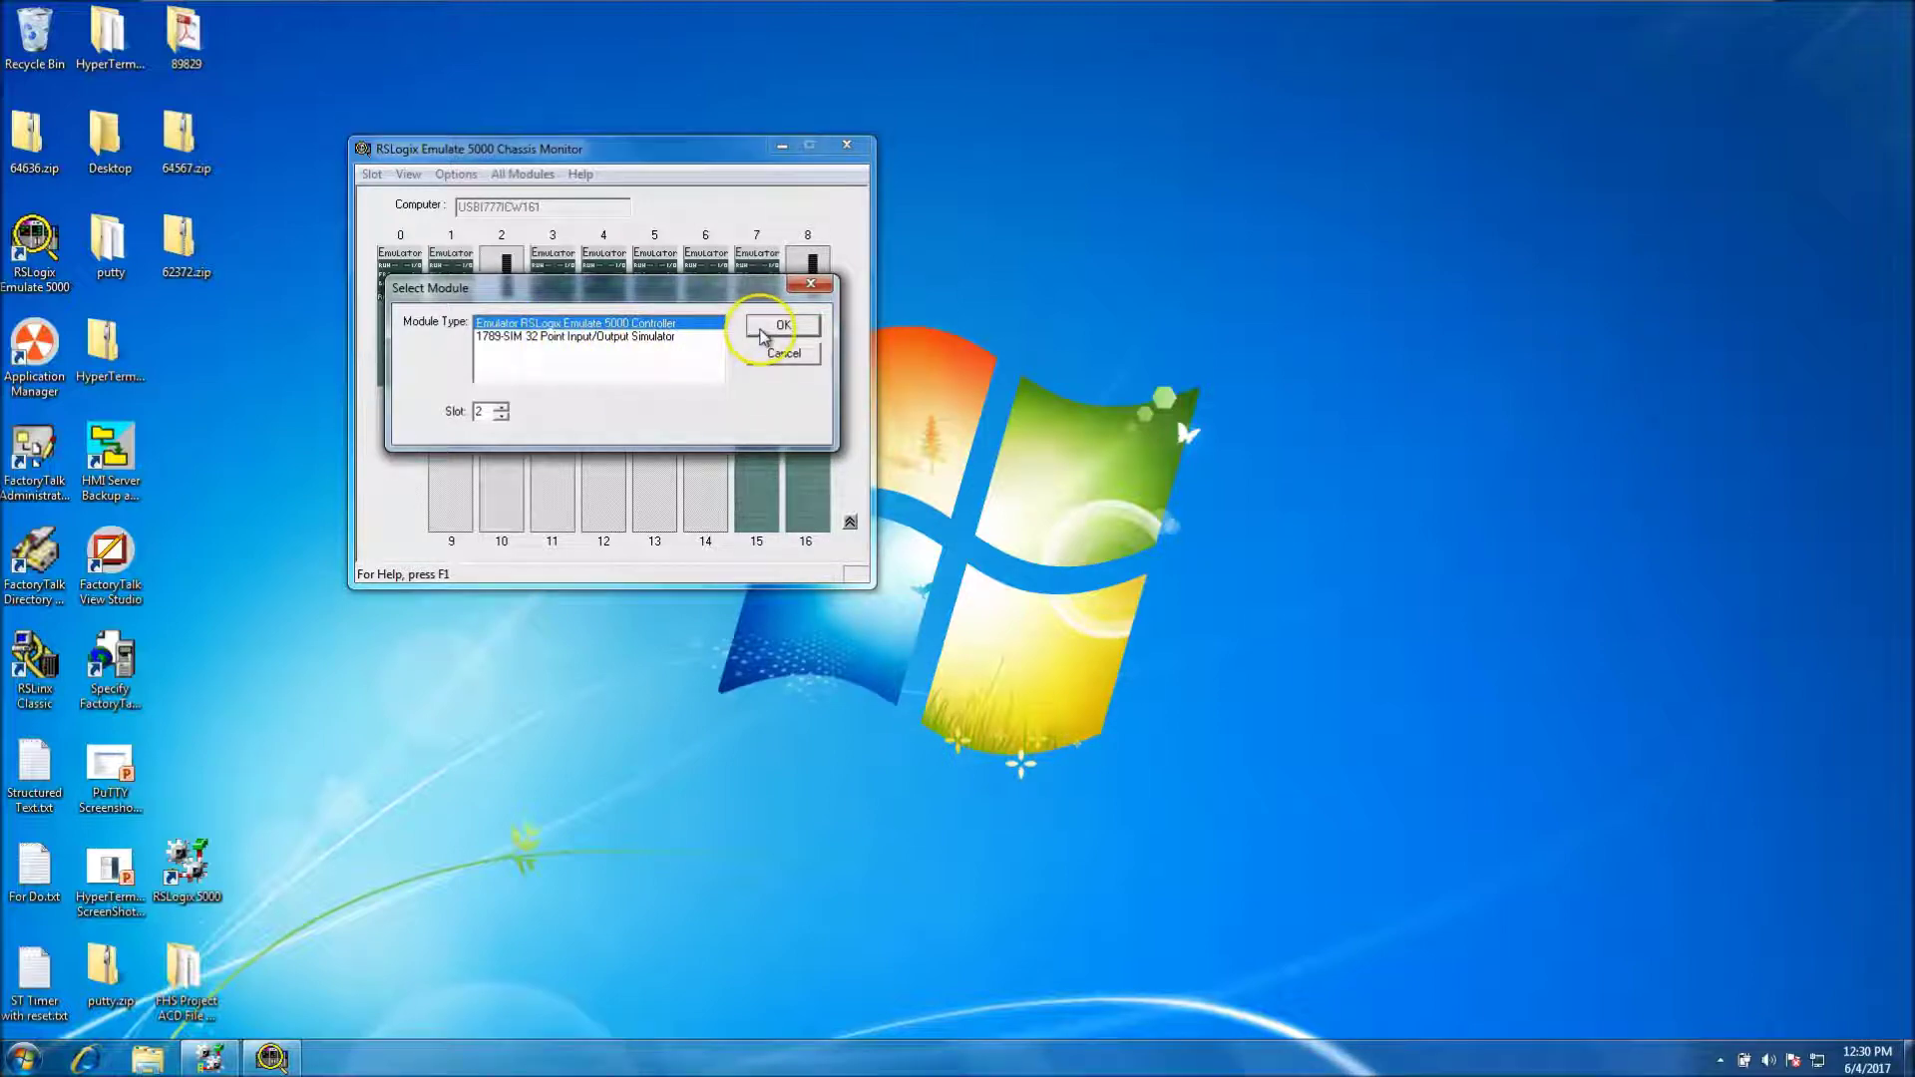
{"action": "left_click", "coordinate": [783, 325]}
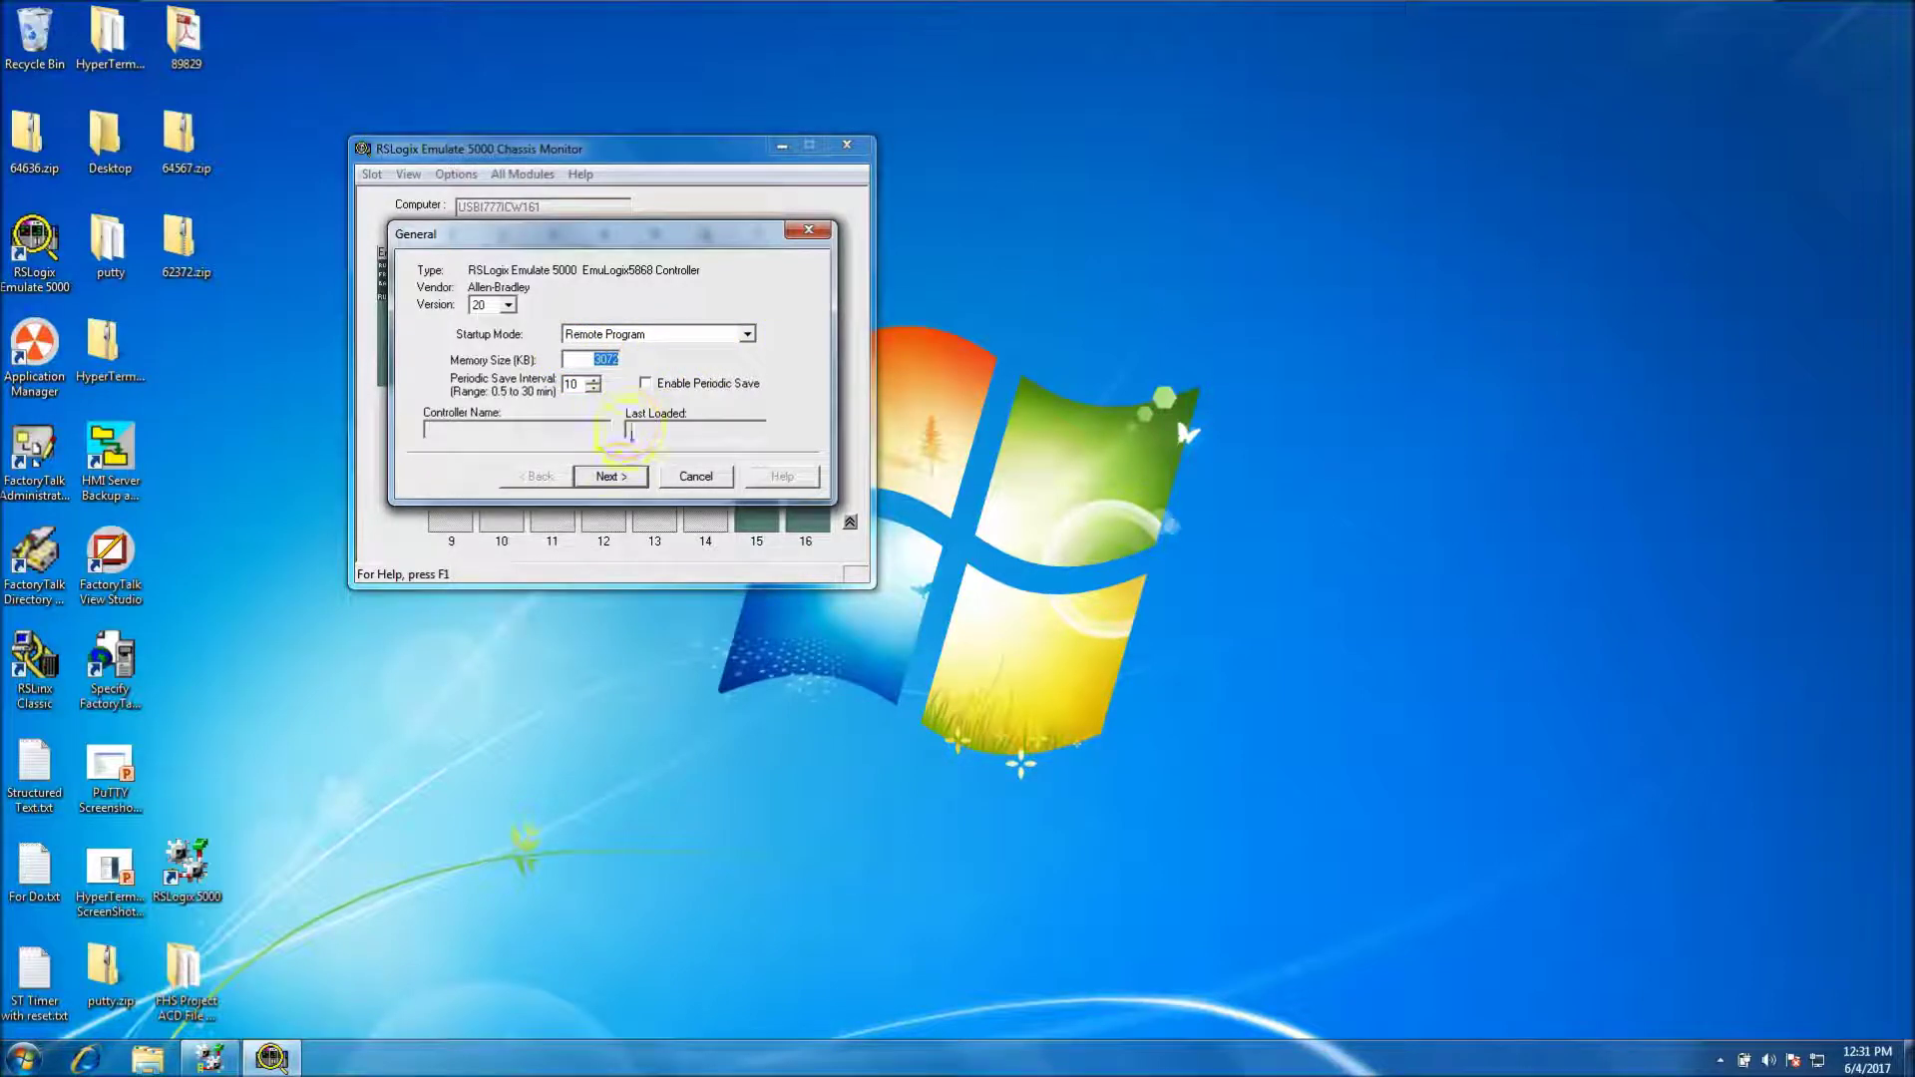
Step: Keep controller Version 20 and Remote Program startup mode, then finish creating the slot 2 controller
{"action": "left_click", "coordinate": [509, 305]}
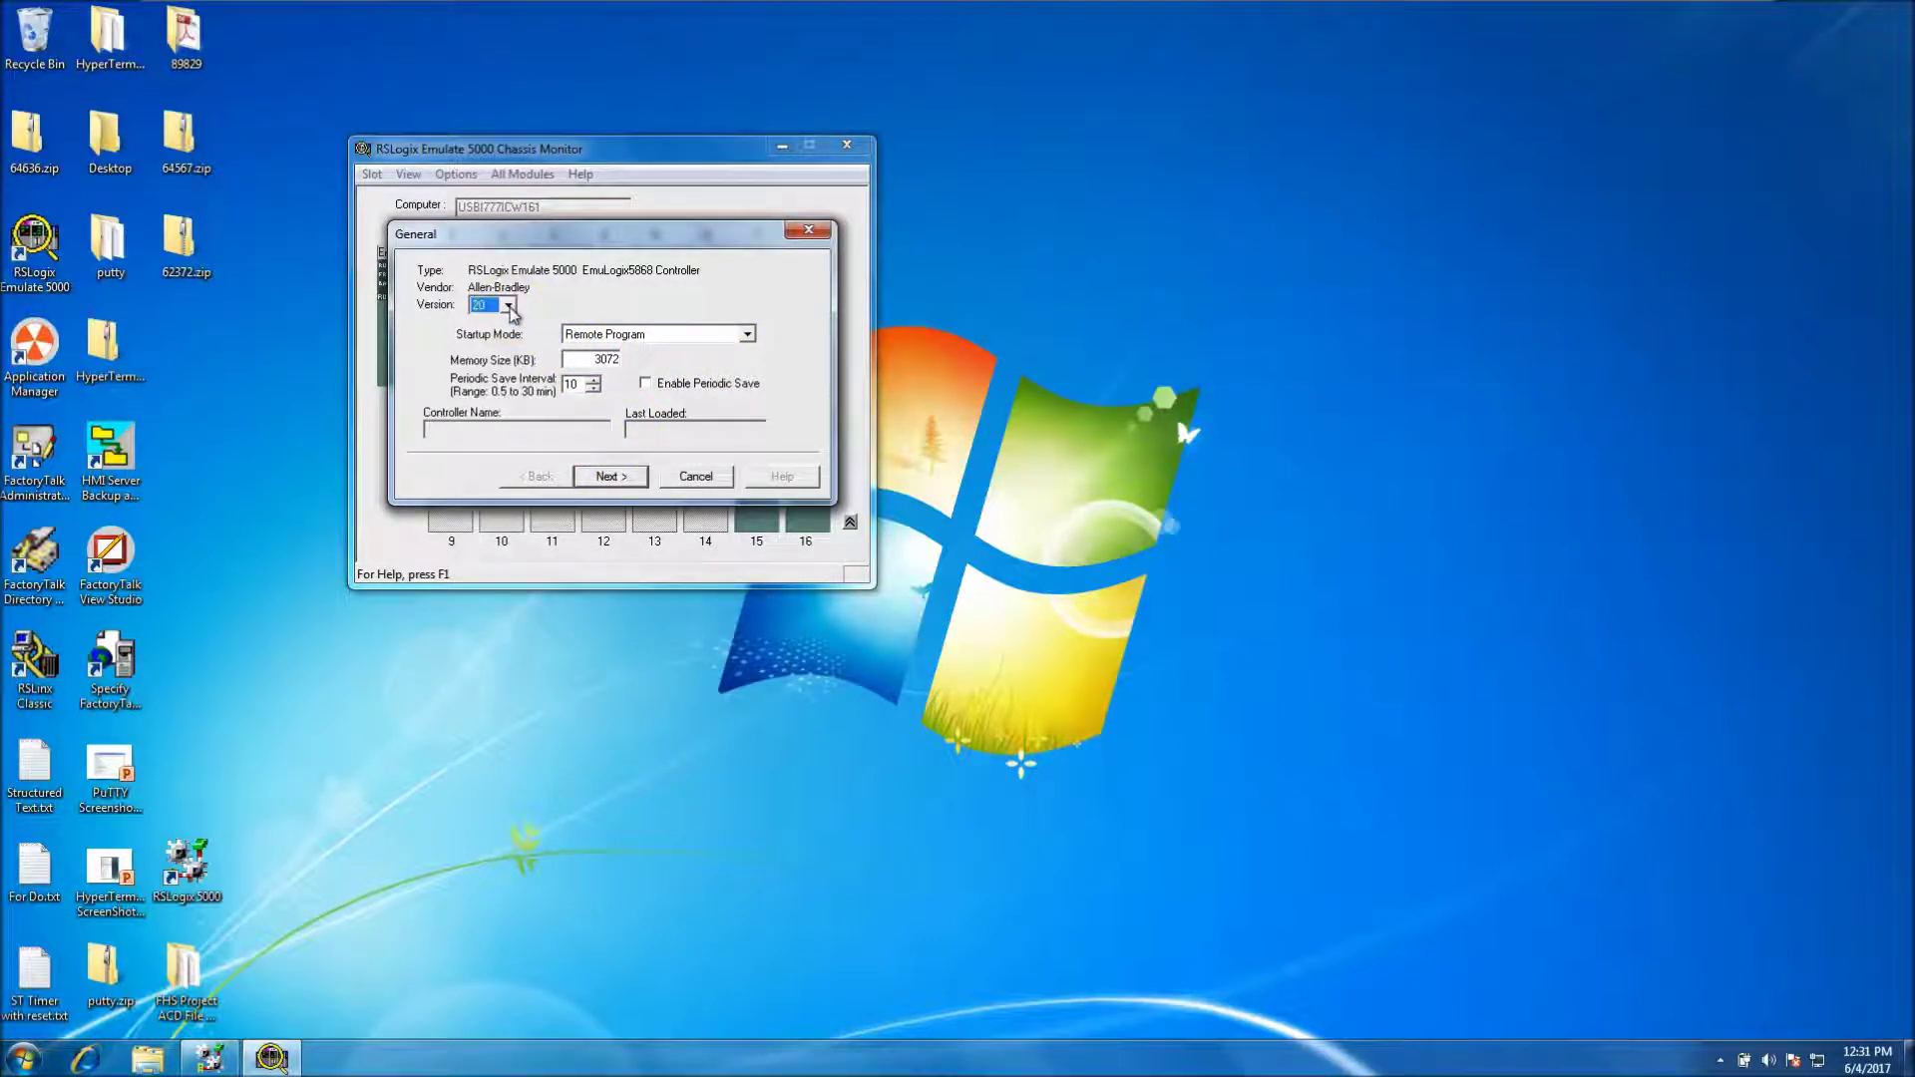
{"action": "left_click", "coordinate": [746, 334]}
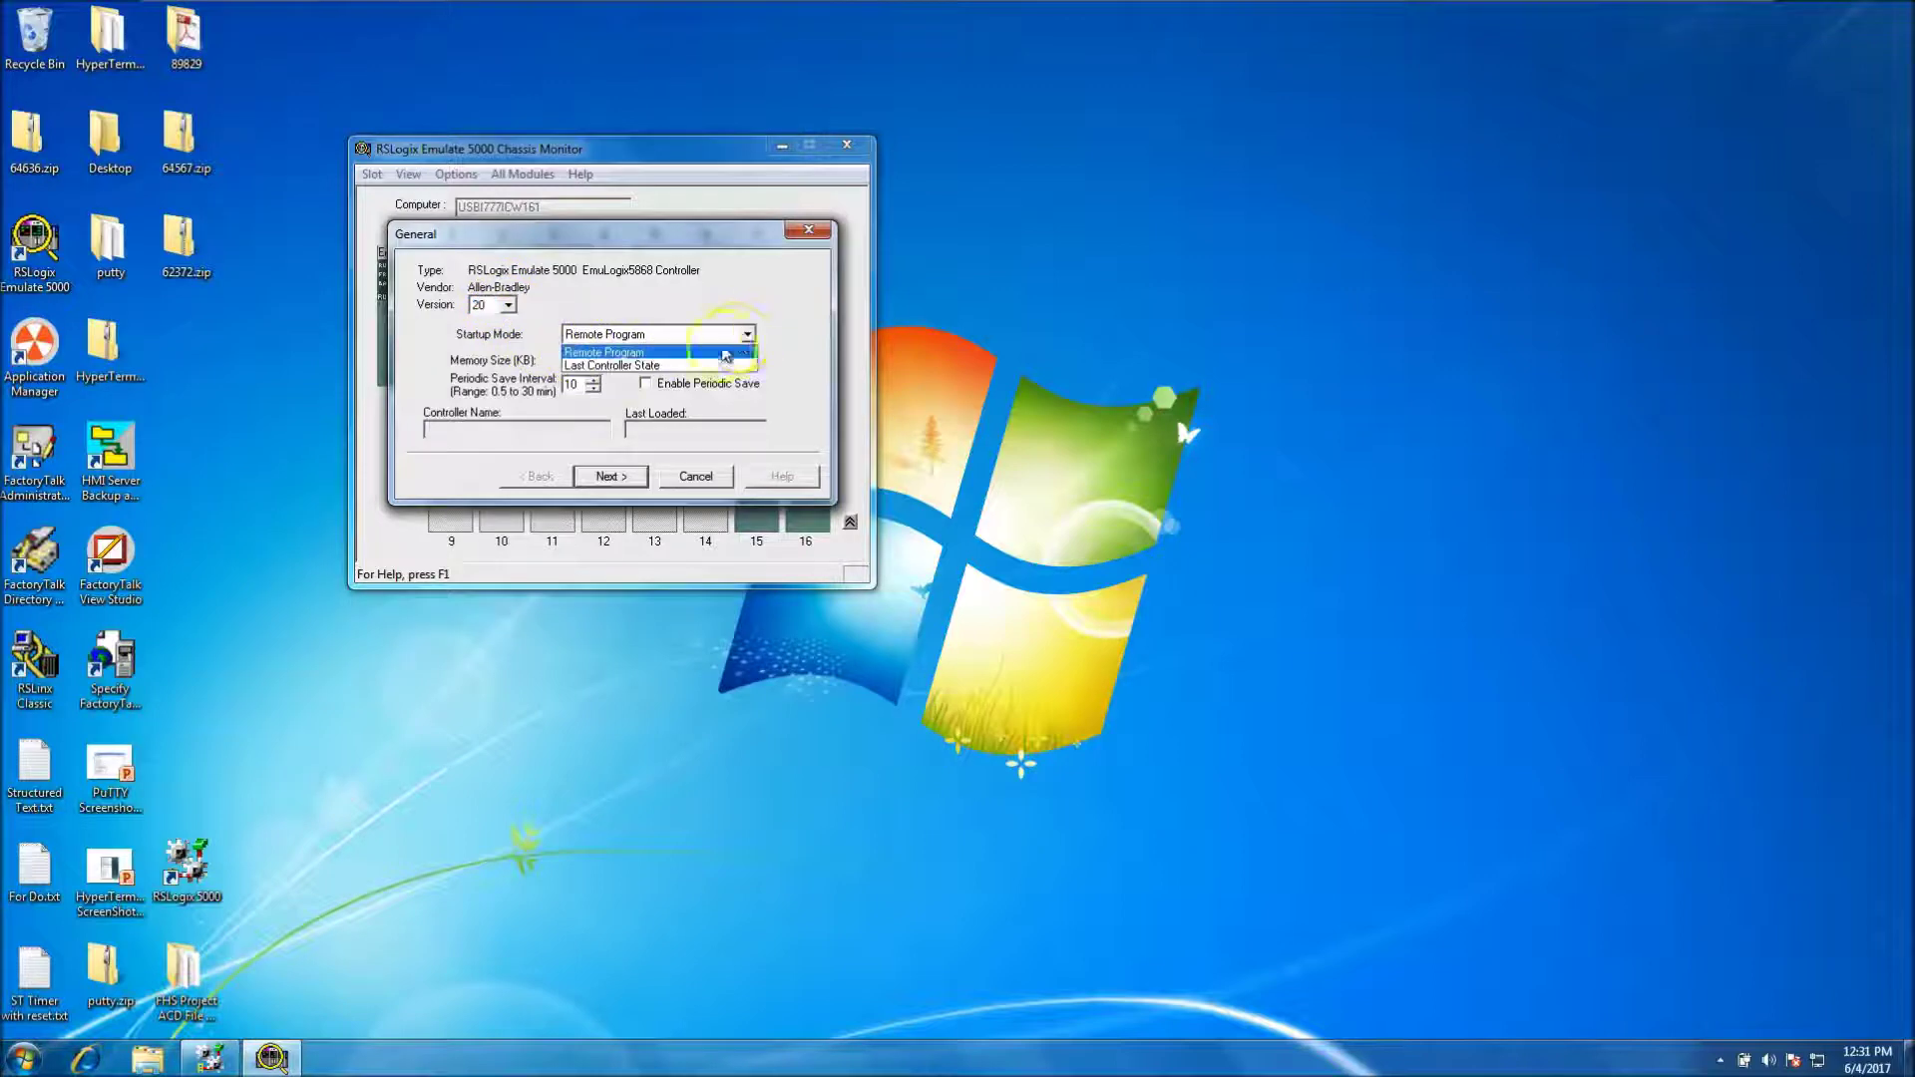
{"action": "left_click", "coordinate": [725, 352]}
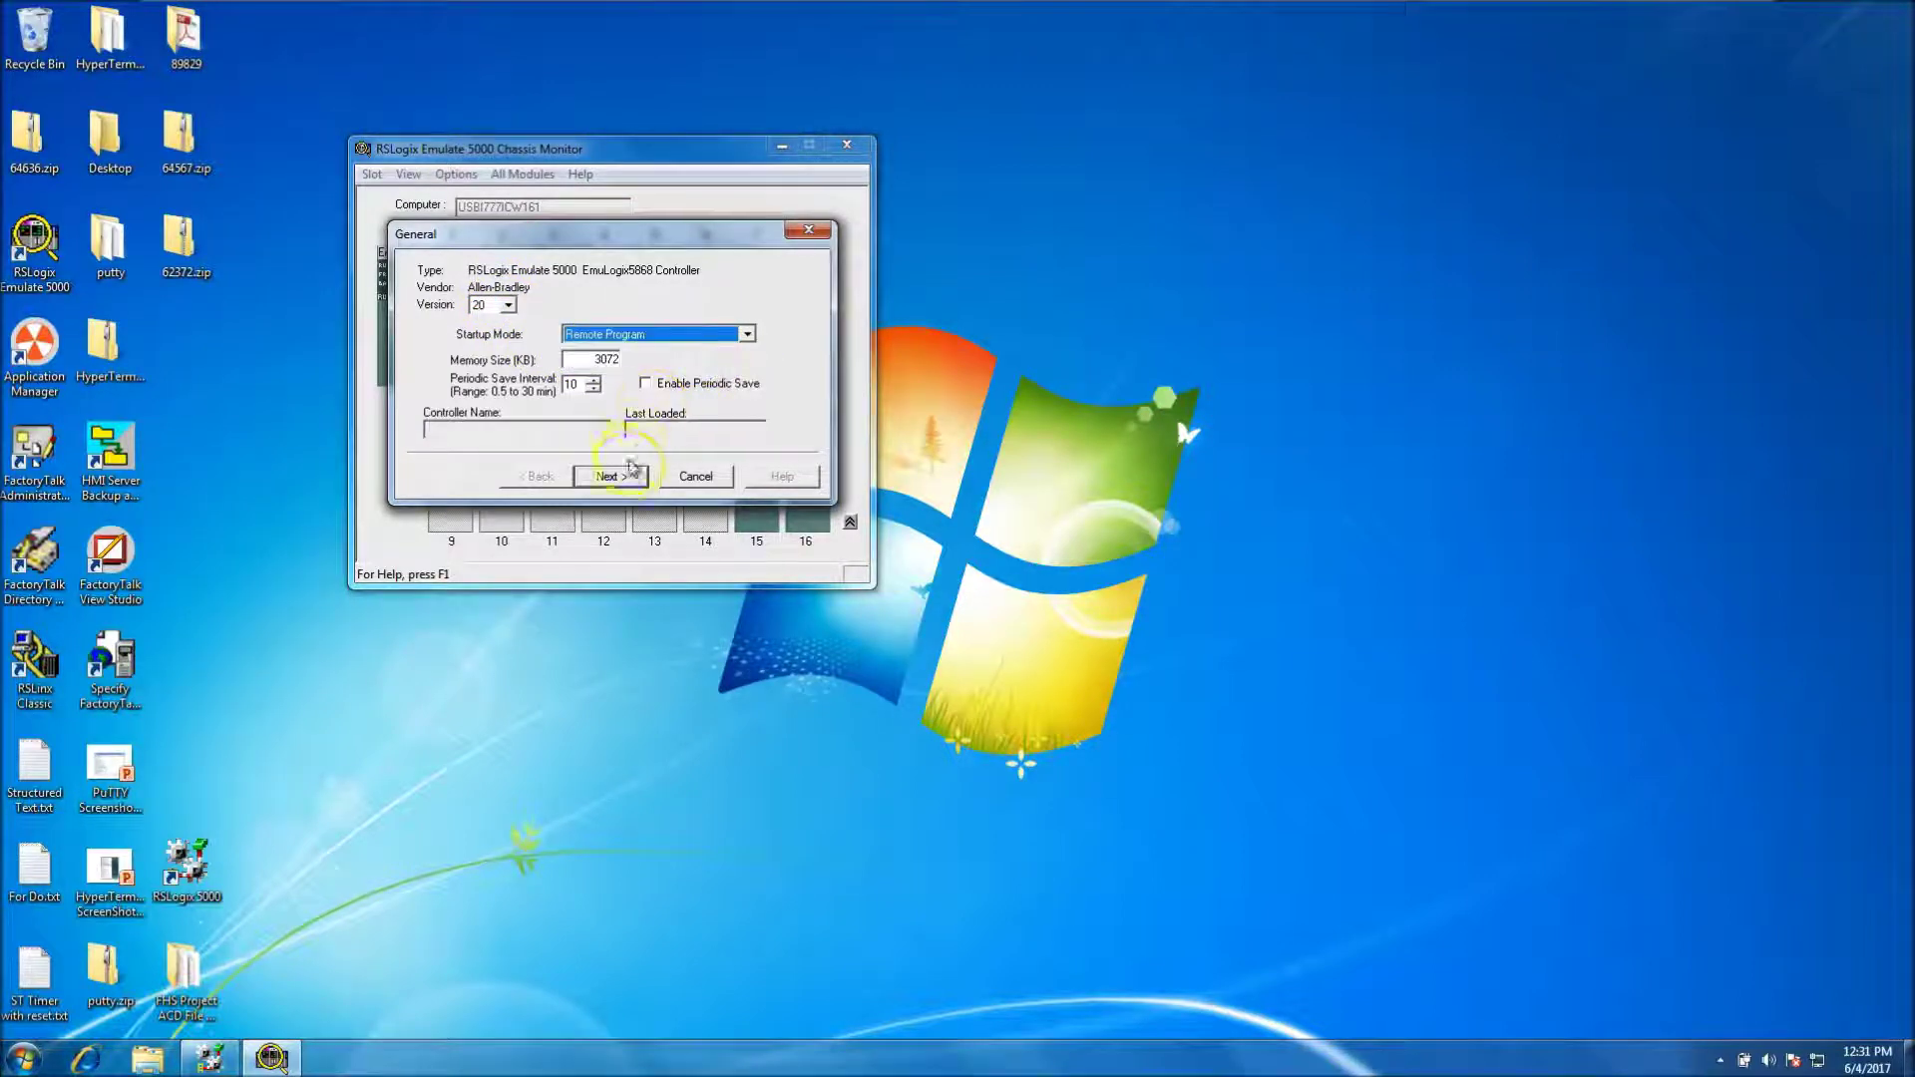
{"action": "left_click", "coordinate": [630, 475]}
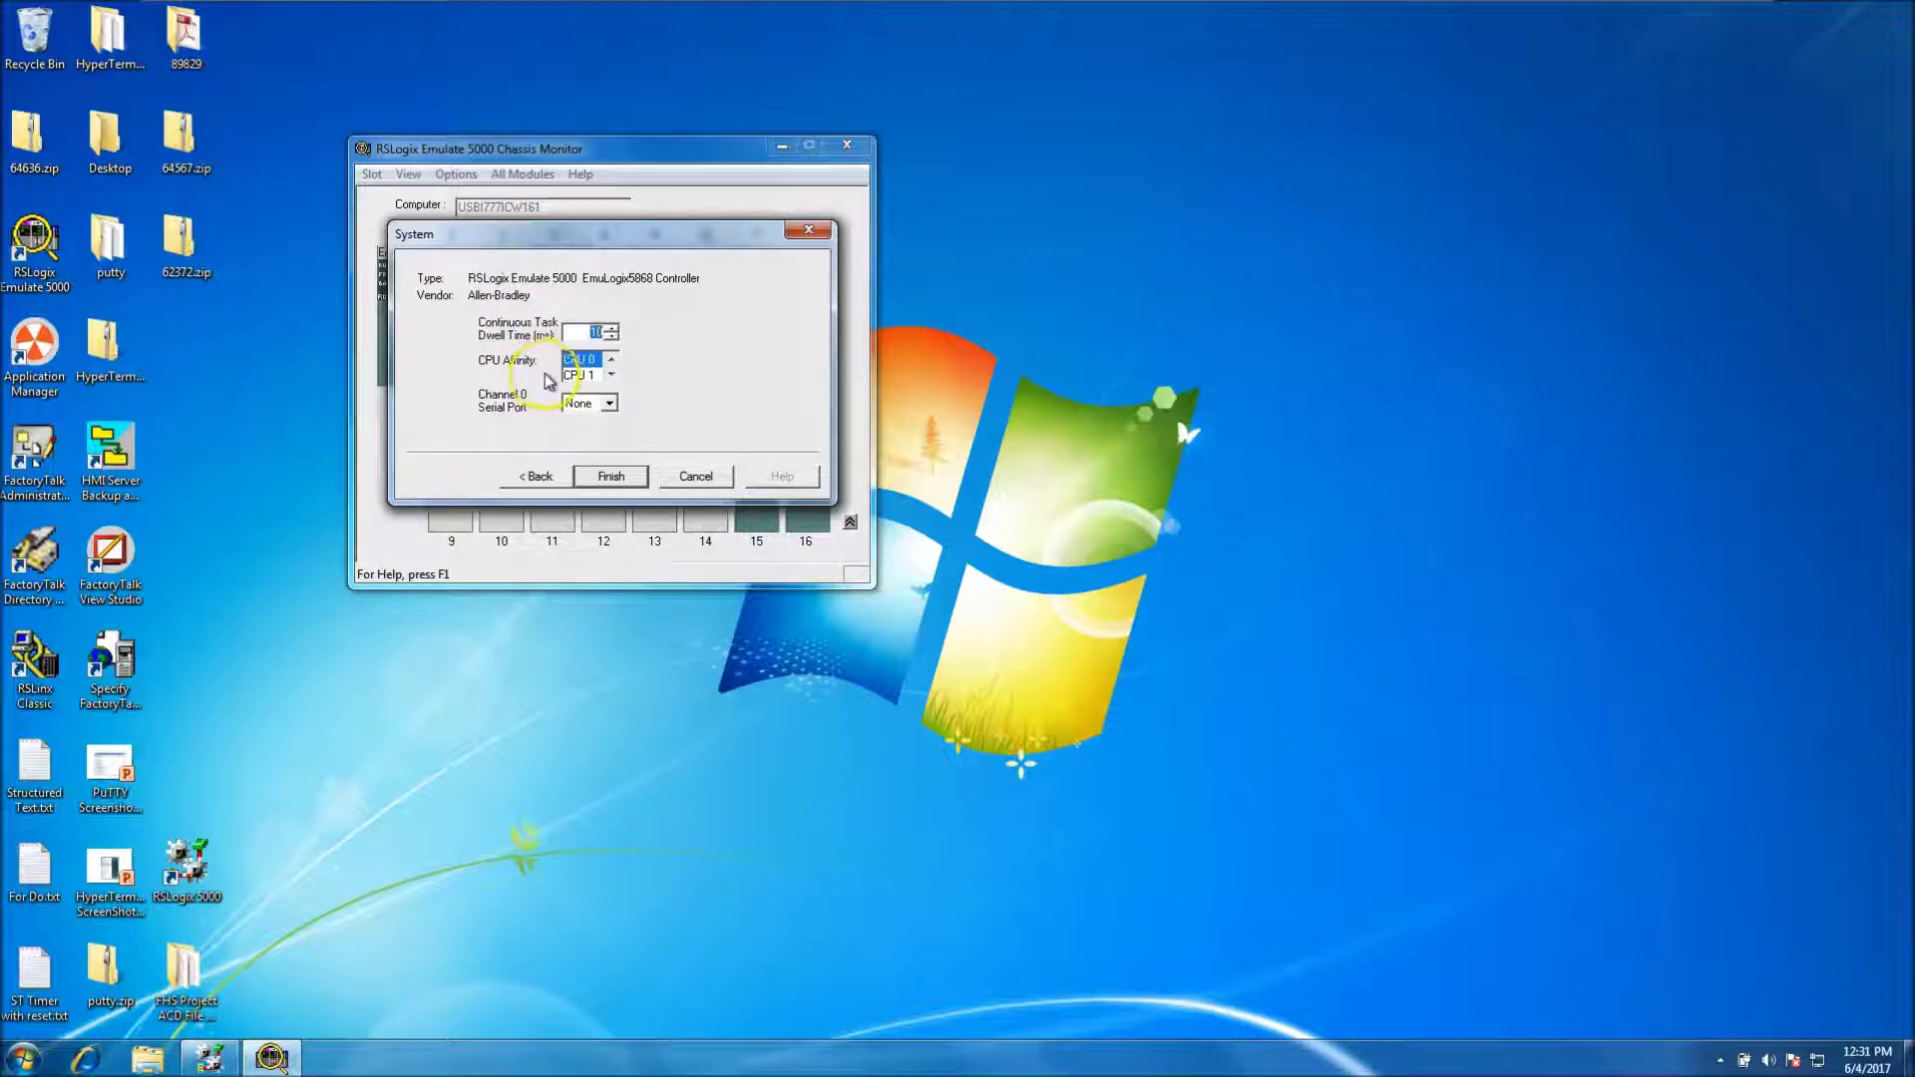
{"action": "left_click", "coordinate": [641, 478]}
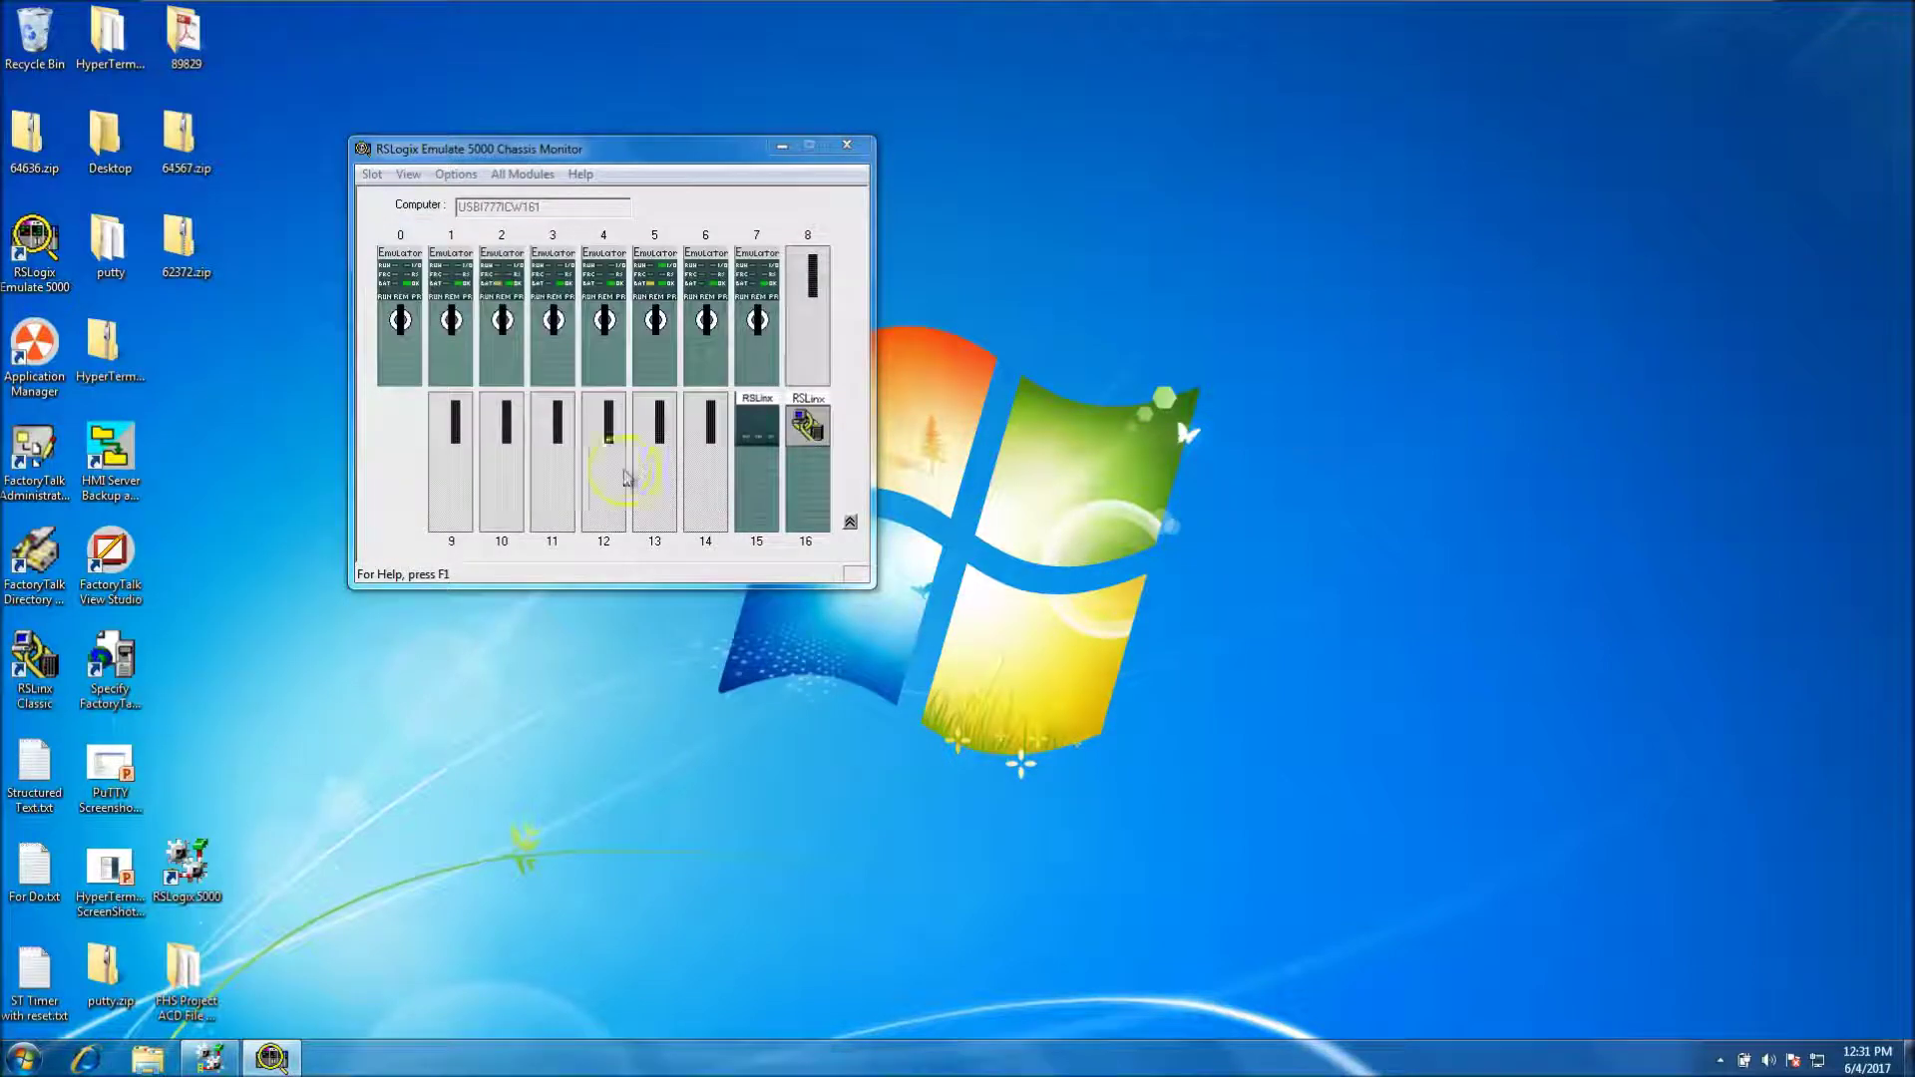
Step: Review the slot 2 controller's properties and startup mode, then cancel without changes
{"action": "right_click", "coordinate": [504, 290]}
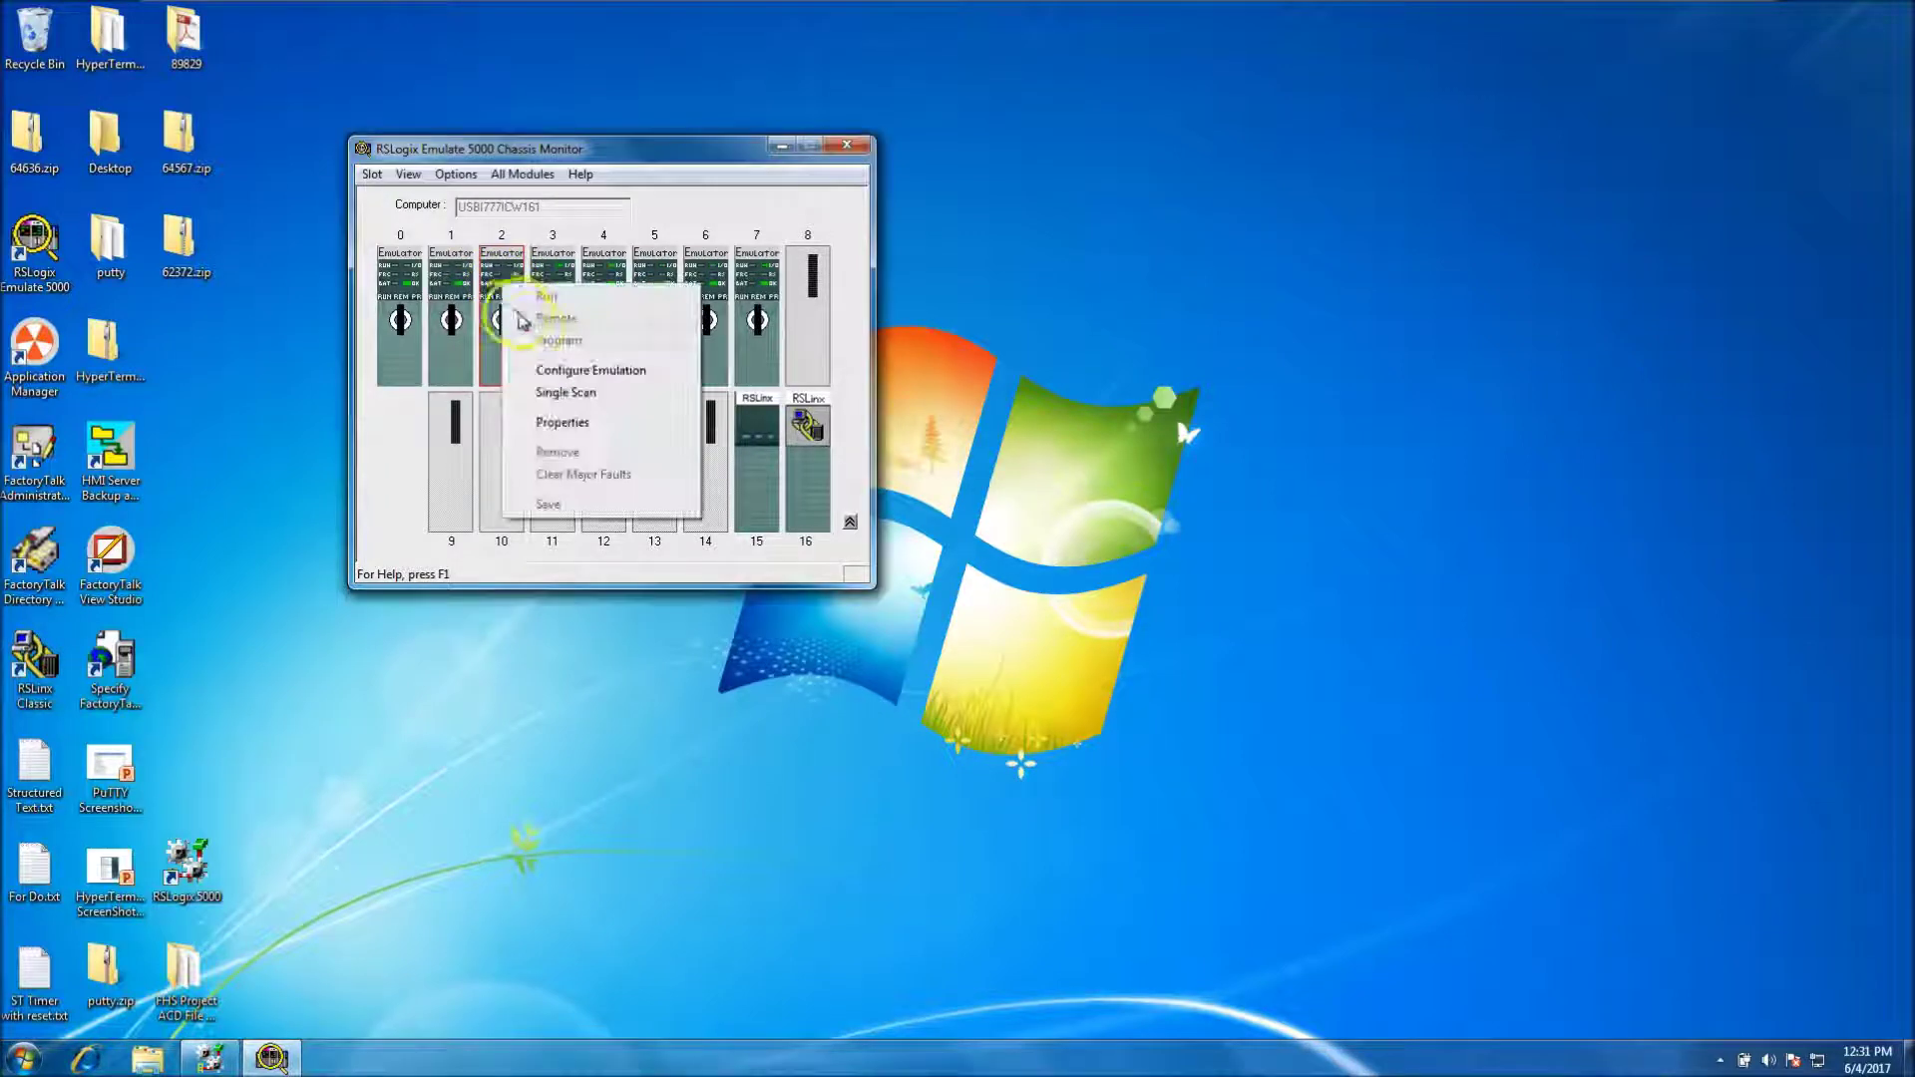
{"action": "left_click", "coordinate": [599, 425]}
{"action": "left_click", "coordinate": [599, 369]}
{"action": "left_click", "coordinate": [678, 498]}
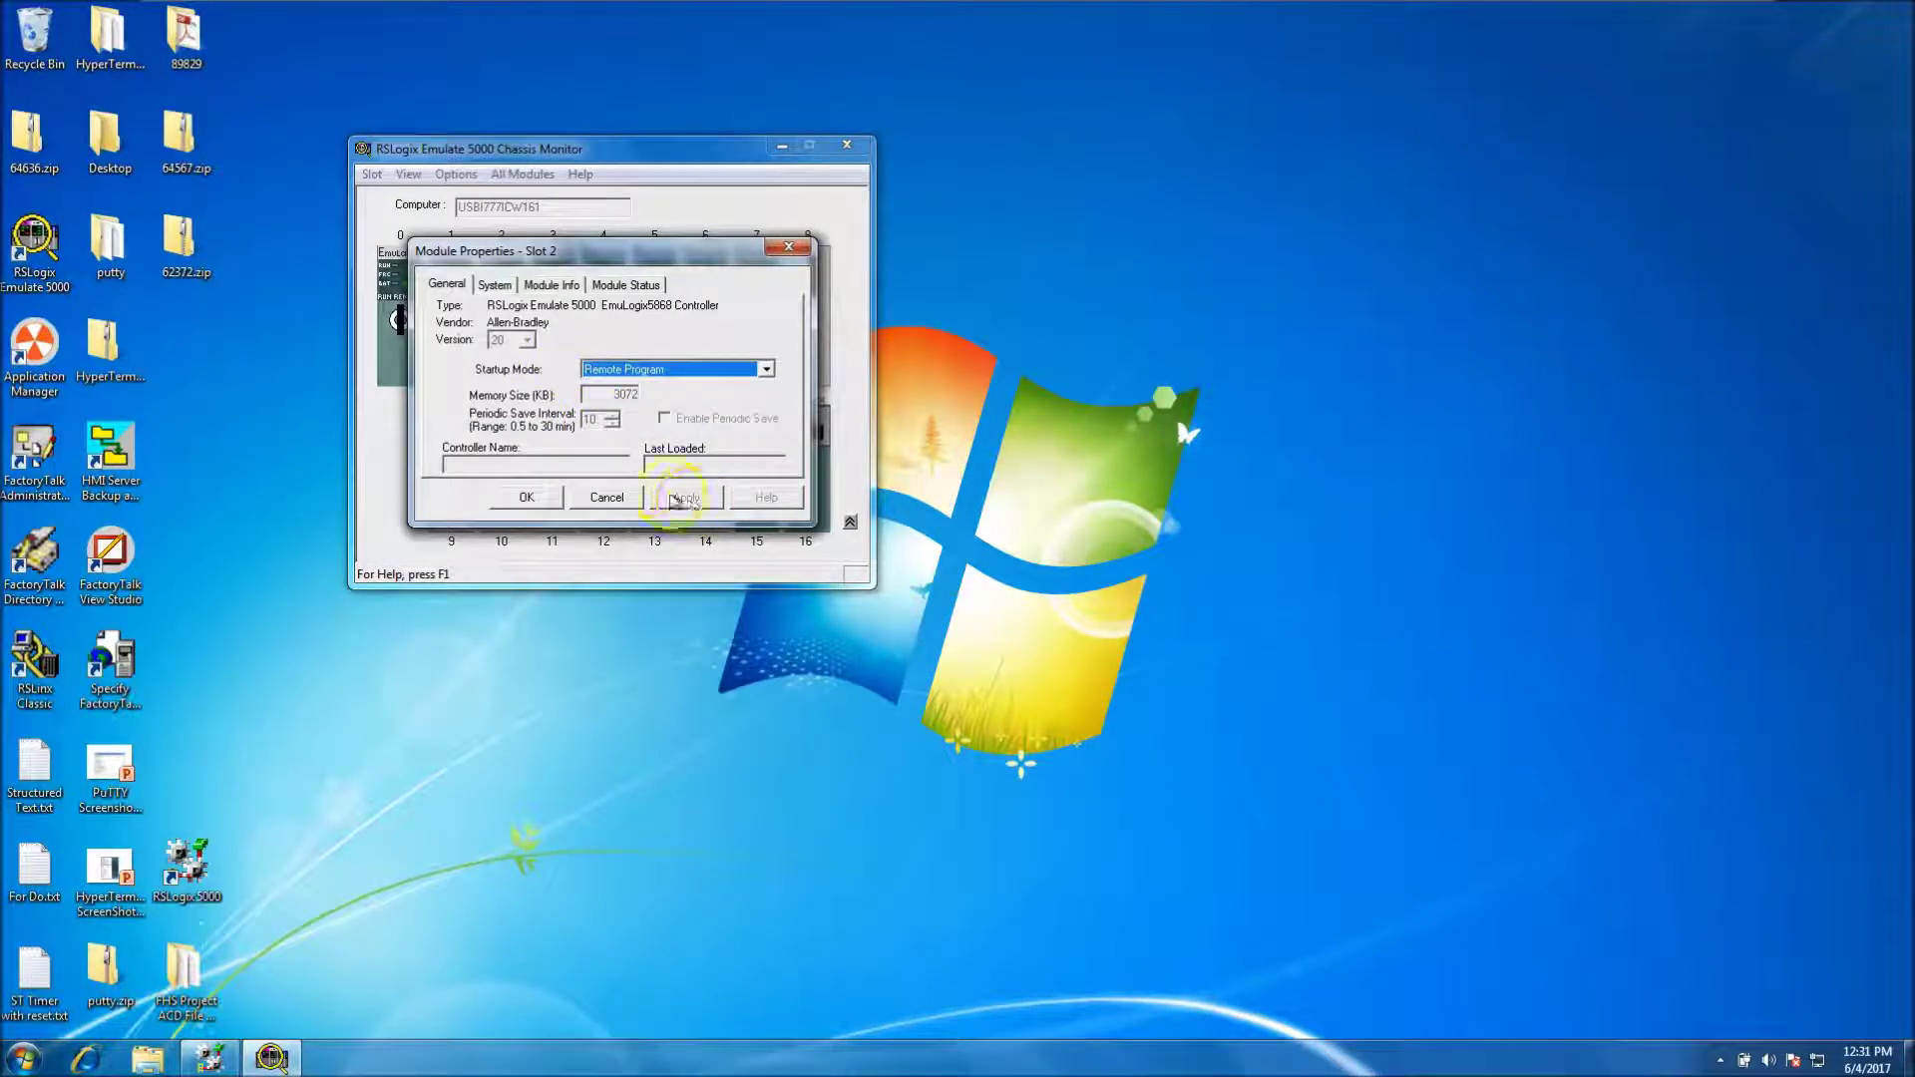
{"action": "left_click", "coordinate": [609, 496]}
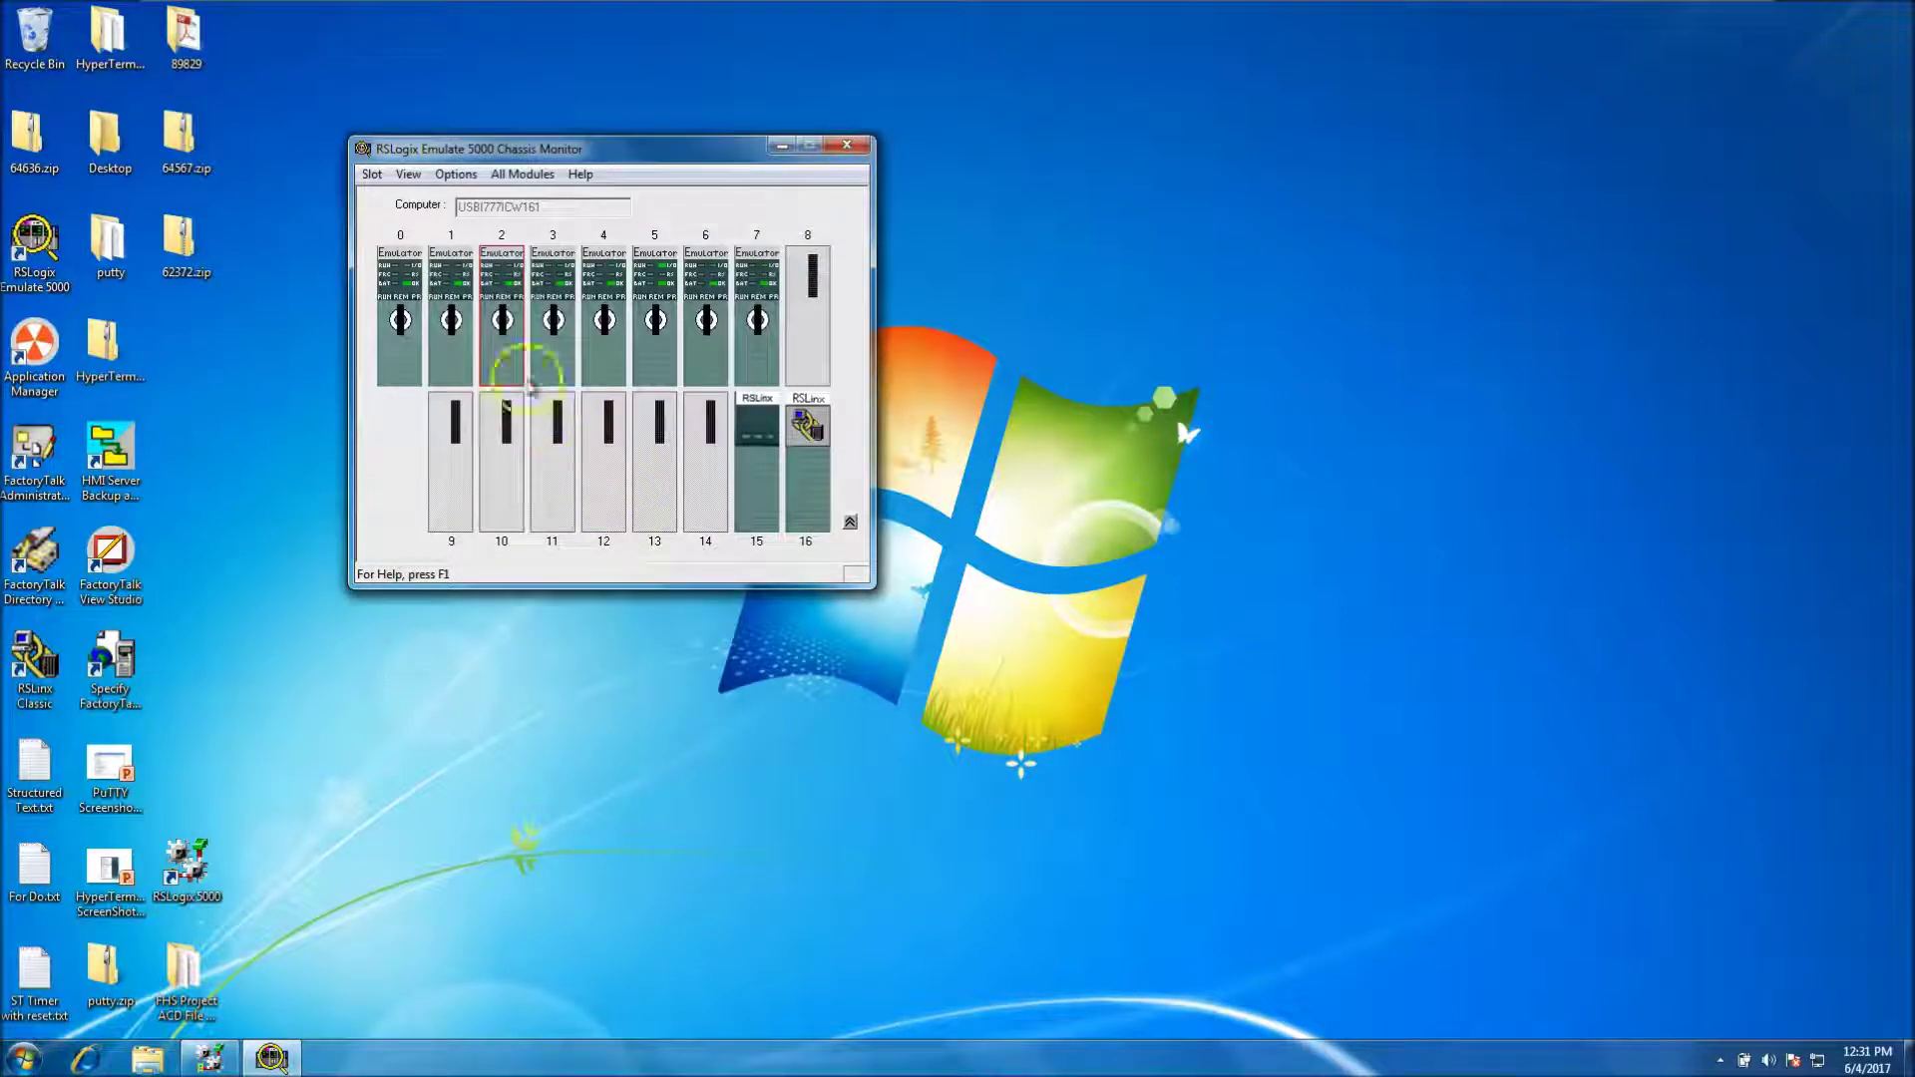
Step: Look over the chassis options and close them without making changes
{"action": "right_click", "coordinate": [487, 299]}
{"action": "left_click", "coordinate": [452, 184]}
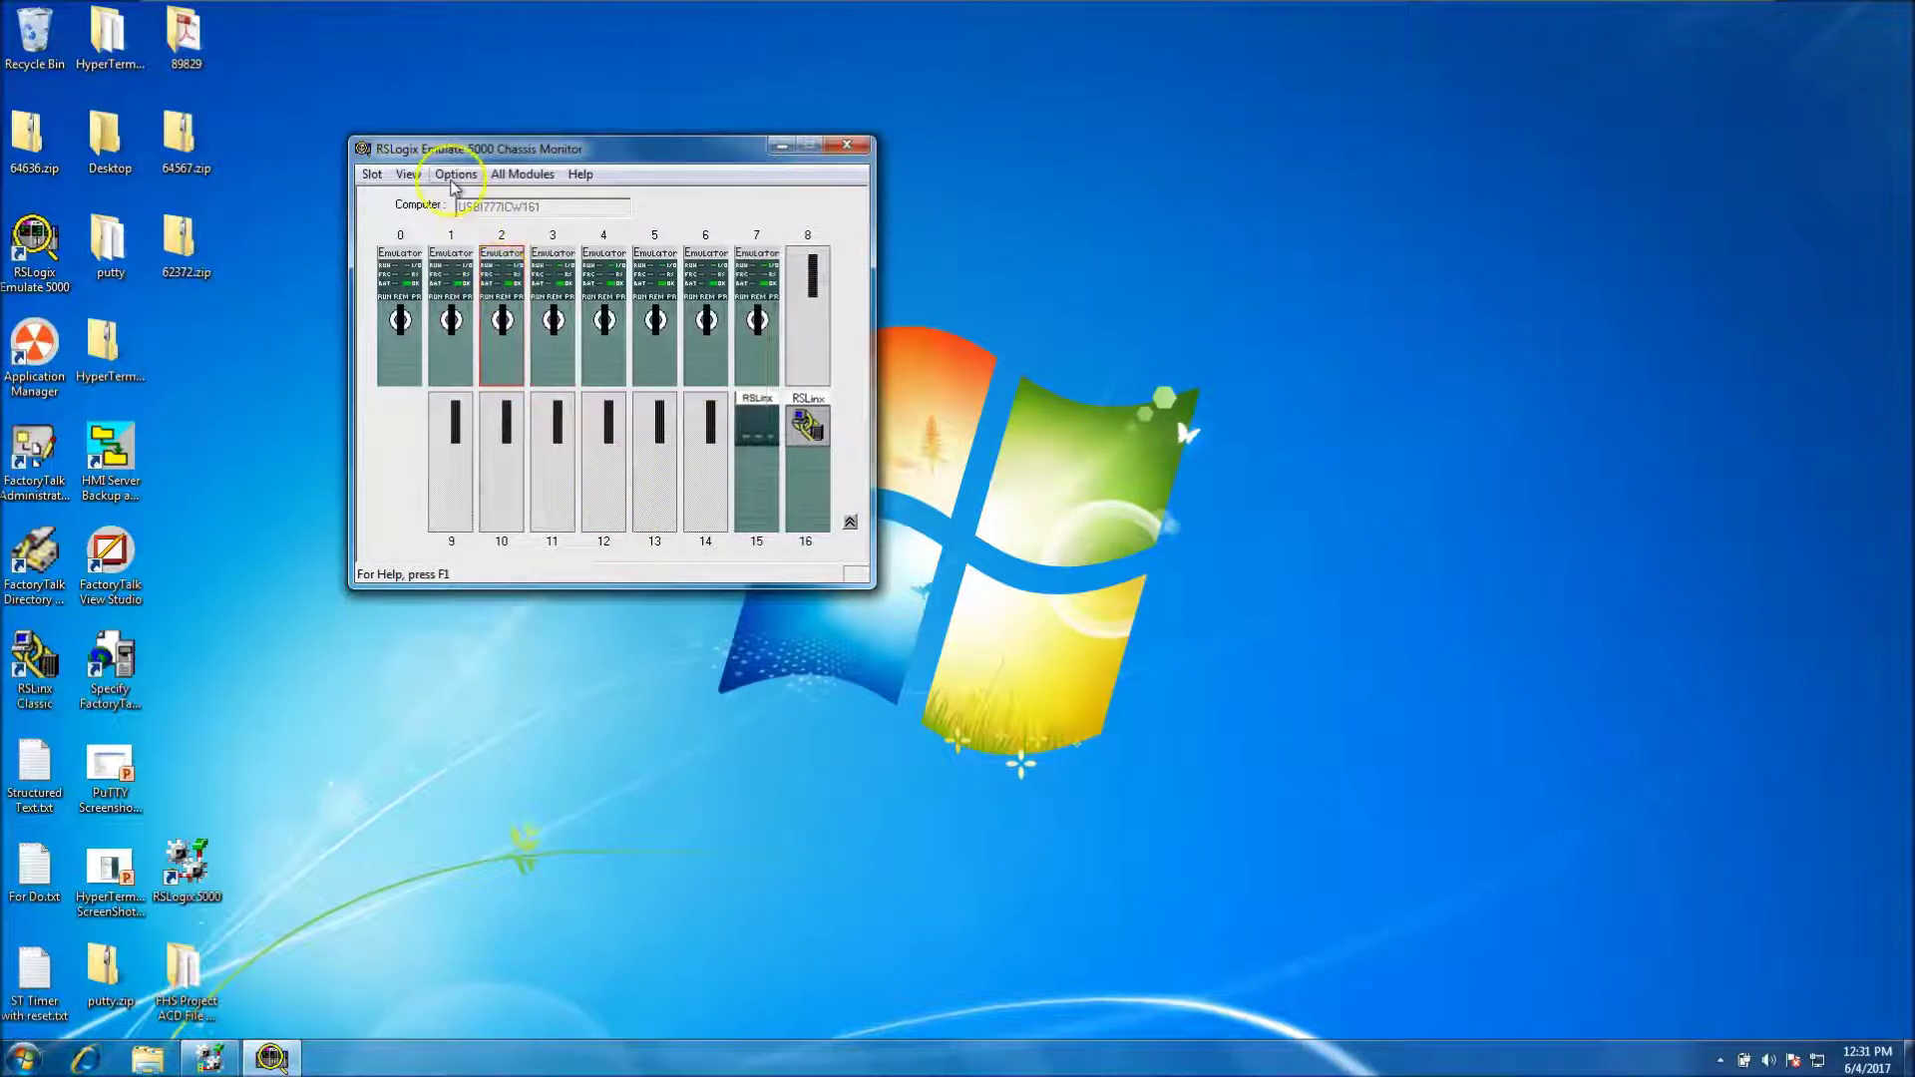
{"action": "left_click", "coordinate": [452, 185]}
{"action": "left_click", "coordinate": [496, 382]}
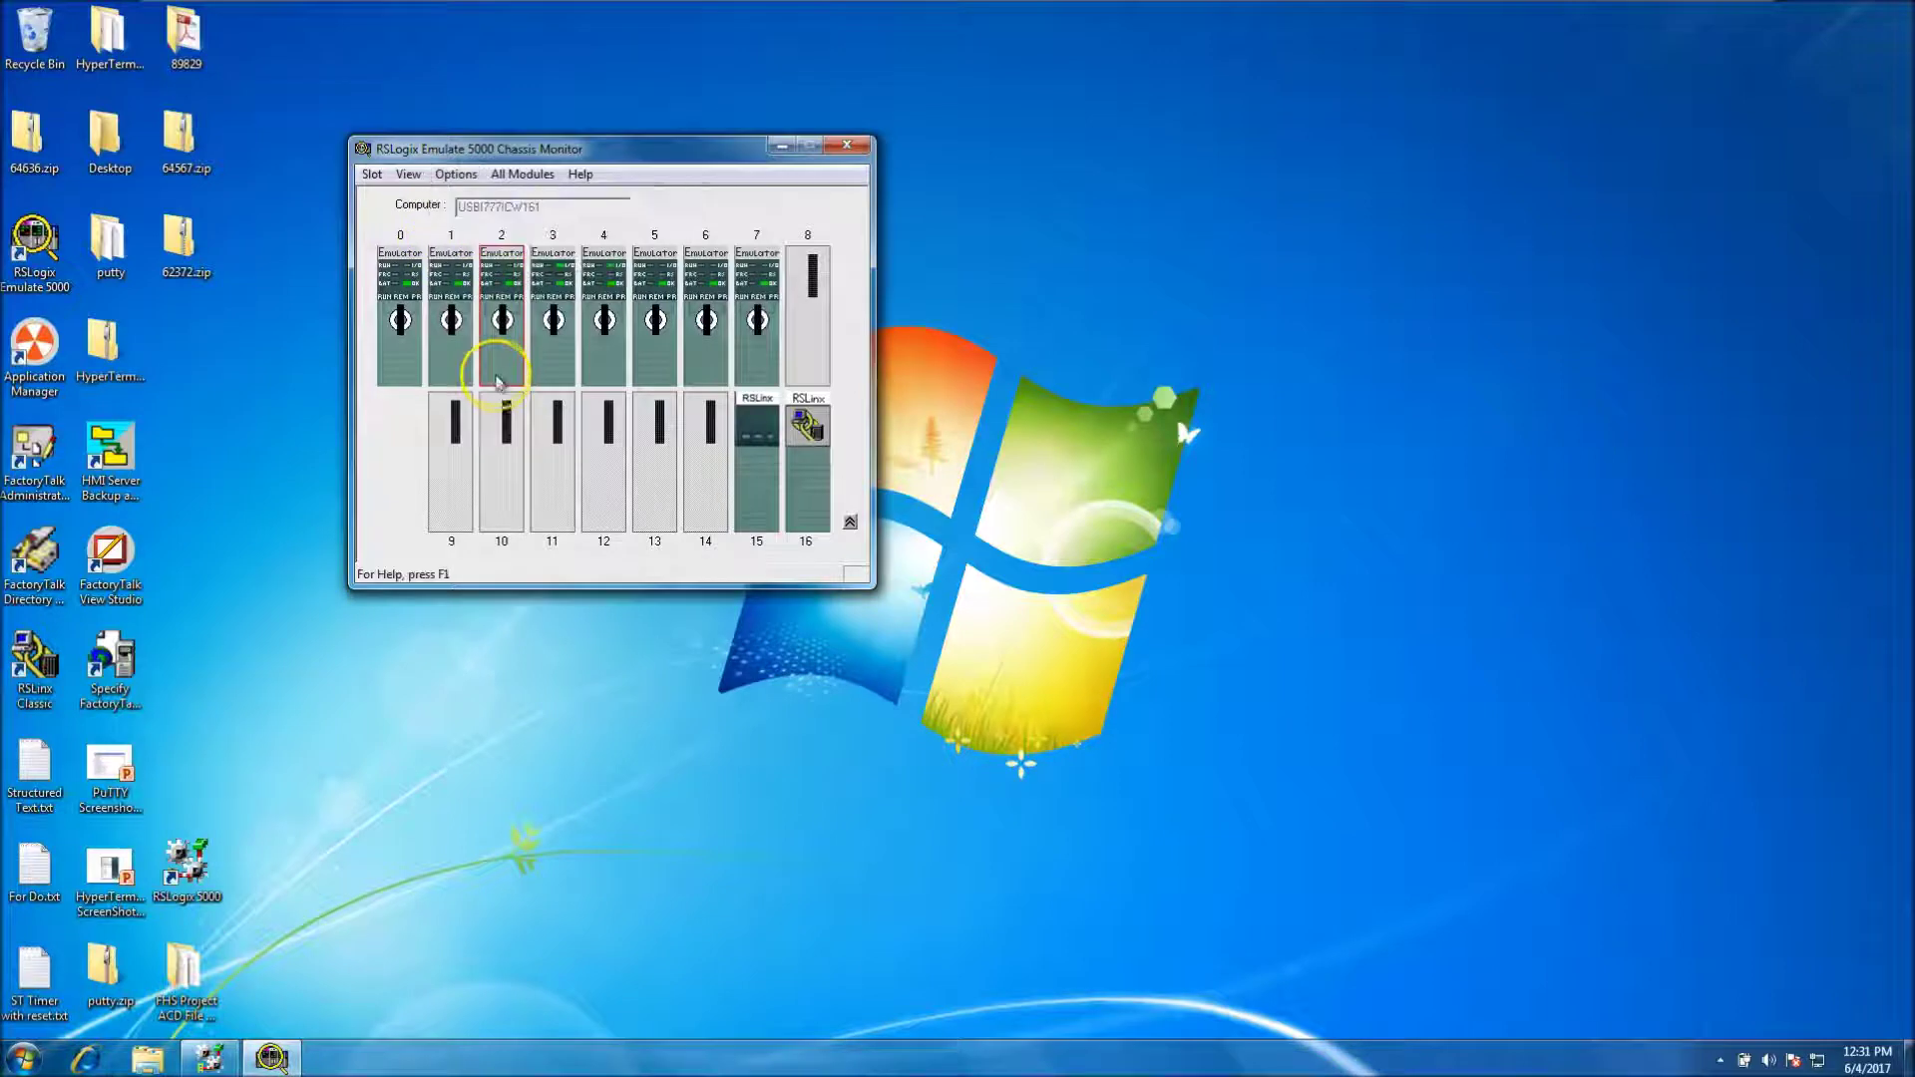
Step: Switch the slot 2 controller to Program mode, then remove it and confirm
{"action": "right_click", "coordinate": [492, 363]}
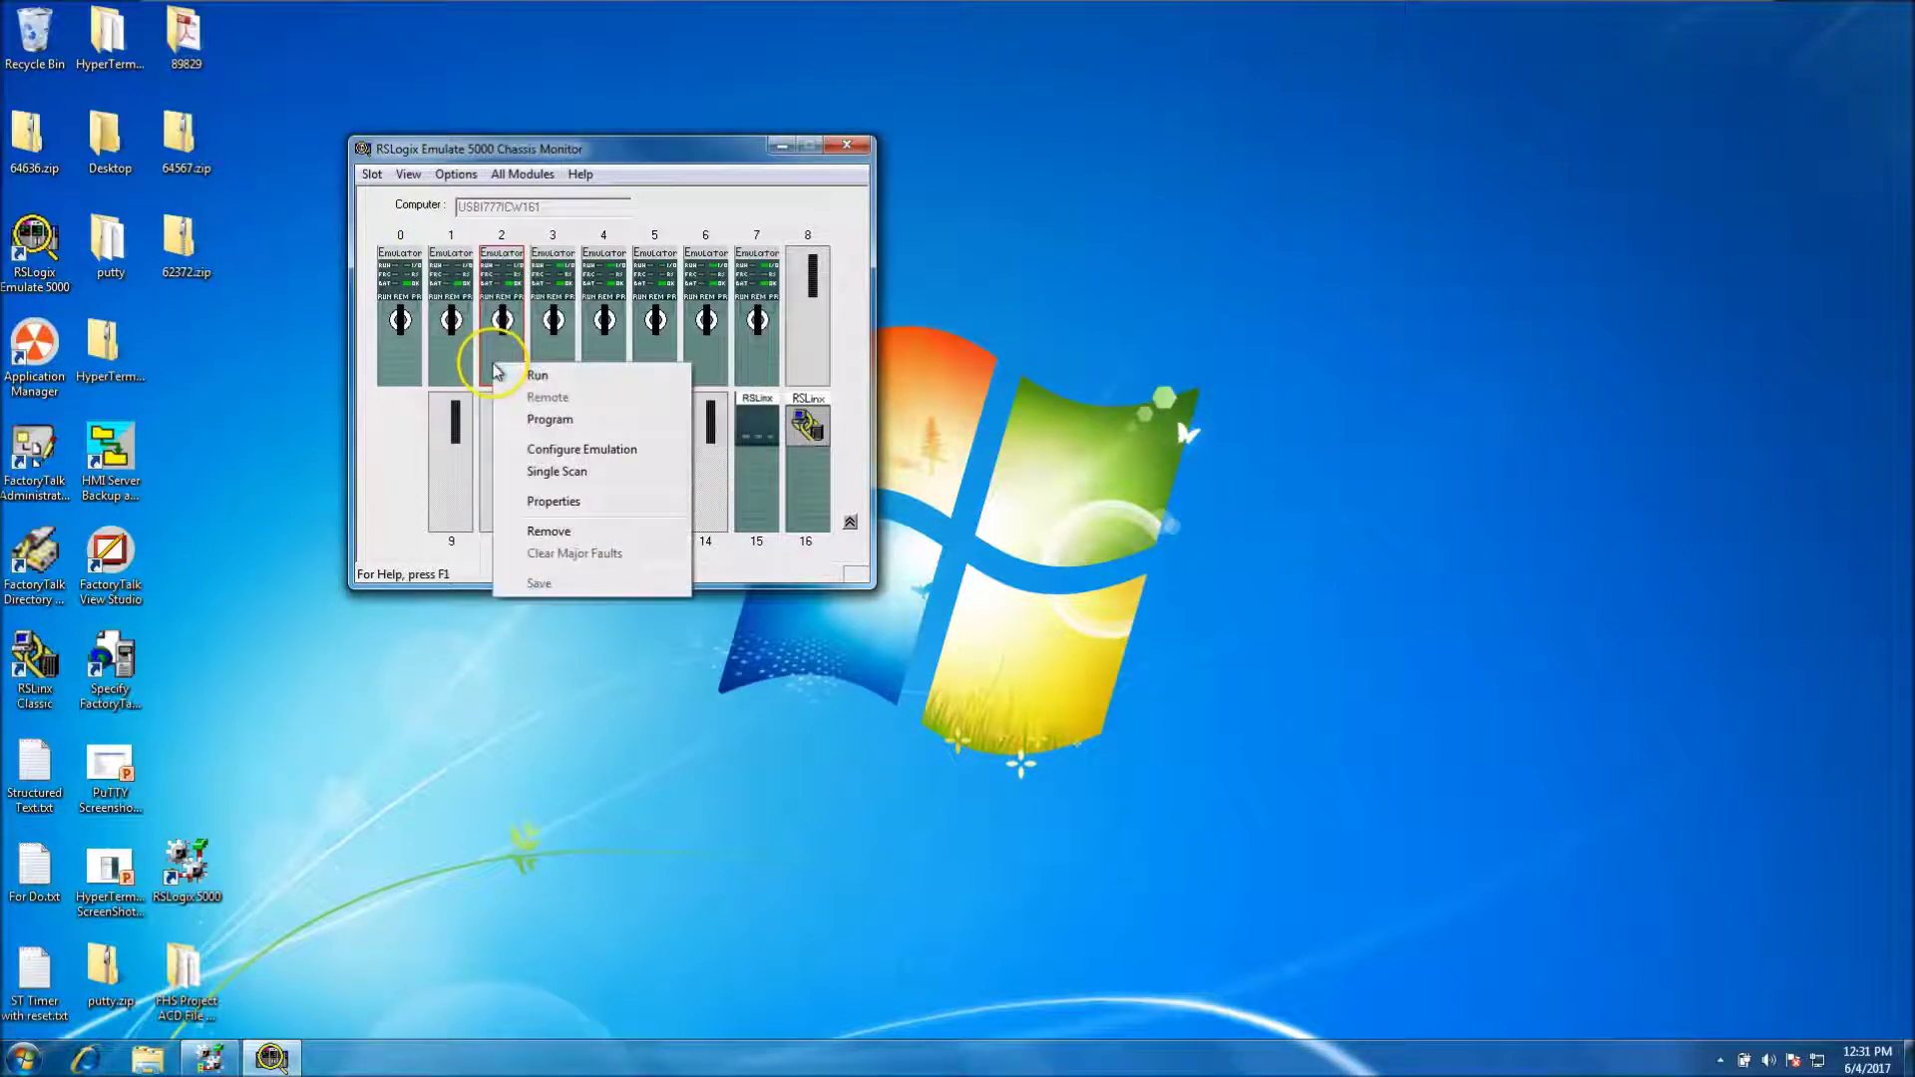
{"action": "left_click", "coordinate": [547, 419]}
{"action": "right_click", "coordinate": [507, 314]}
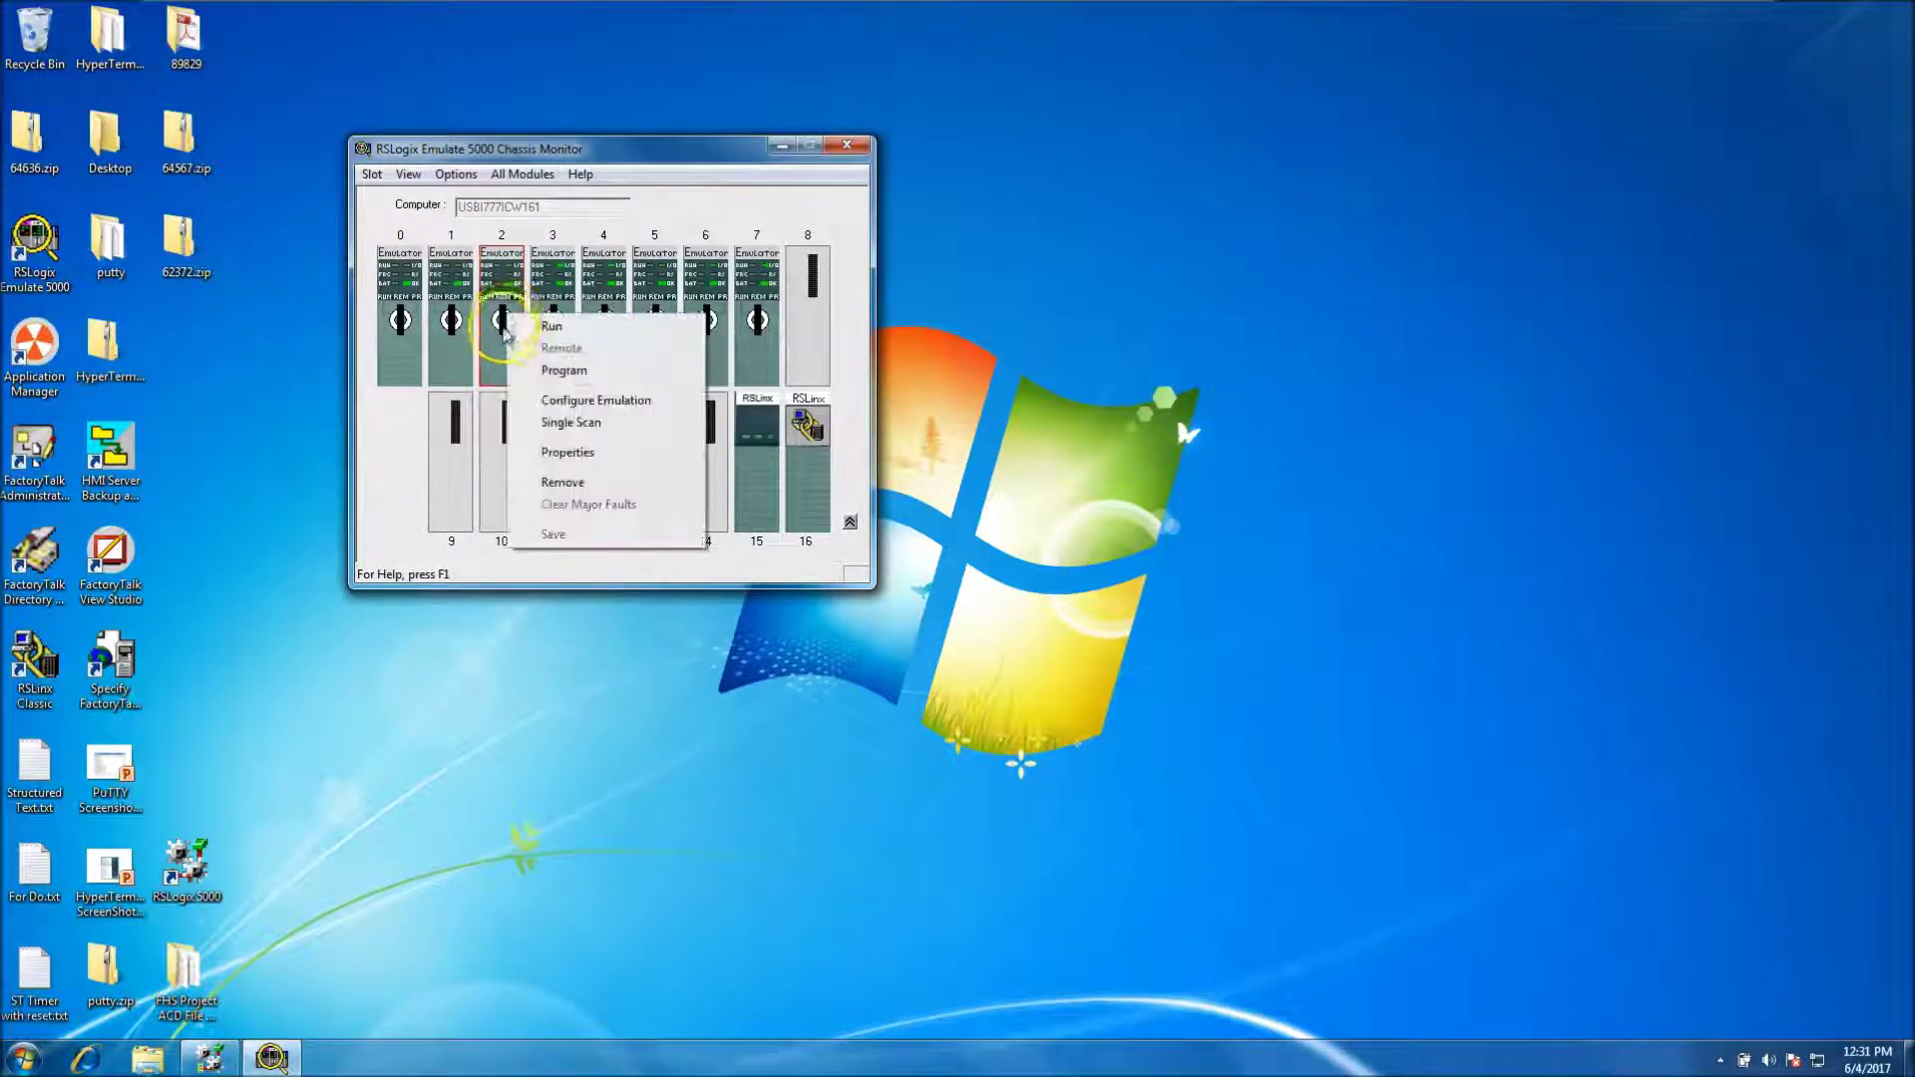
{"action": "left_click", "coordinate": [562, 484]}
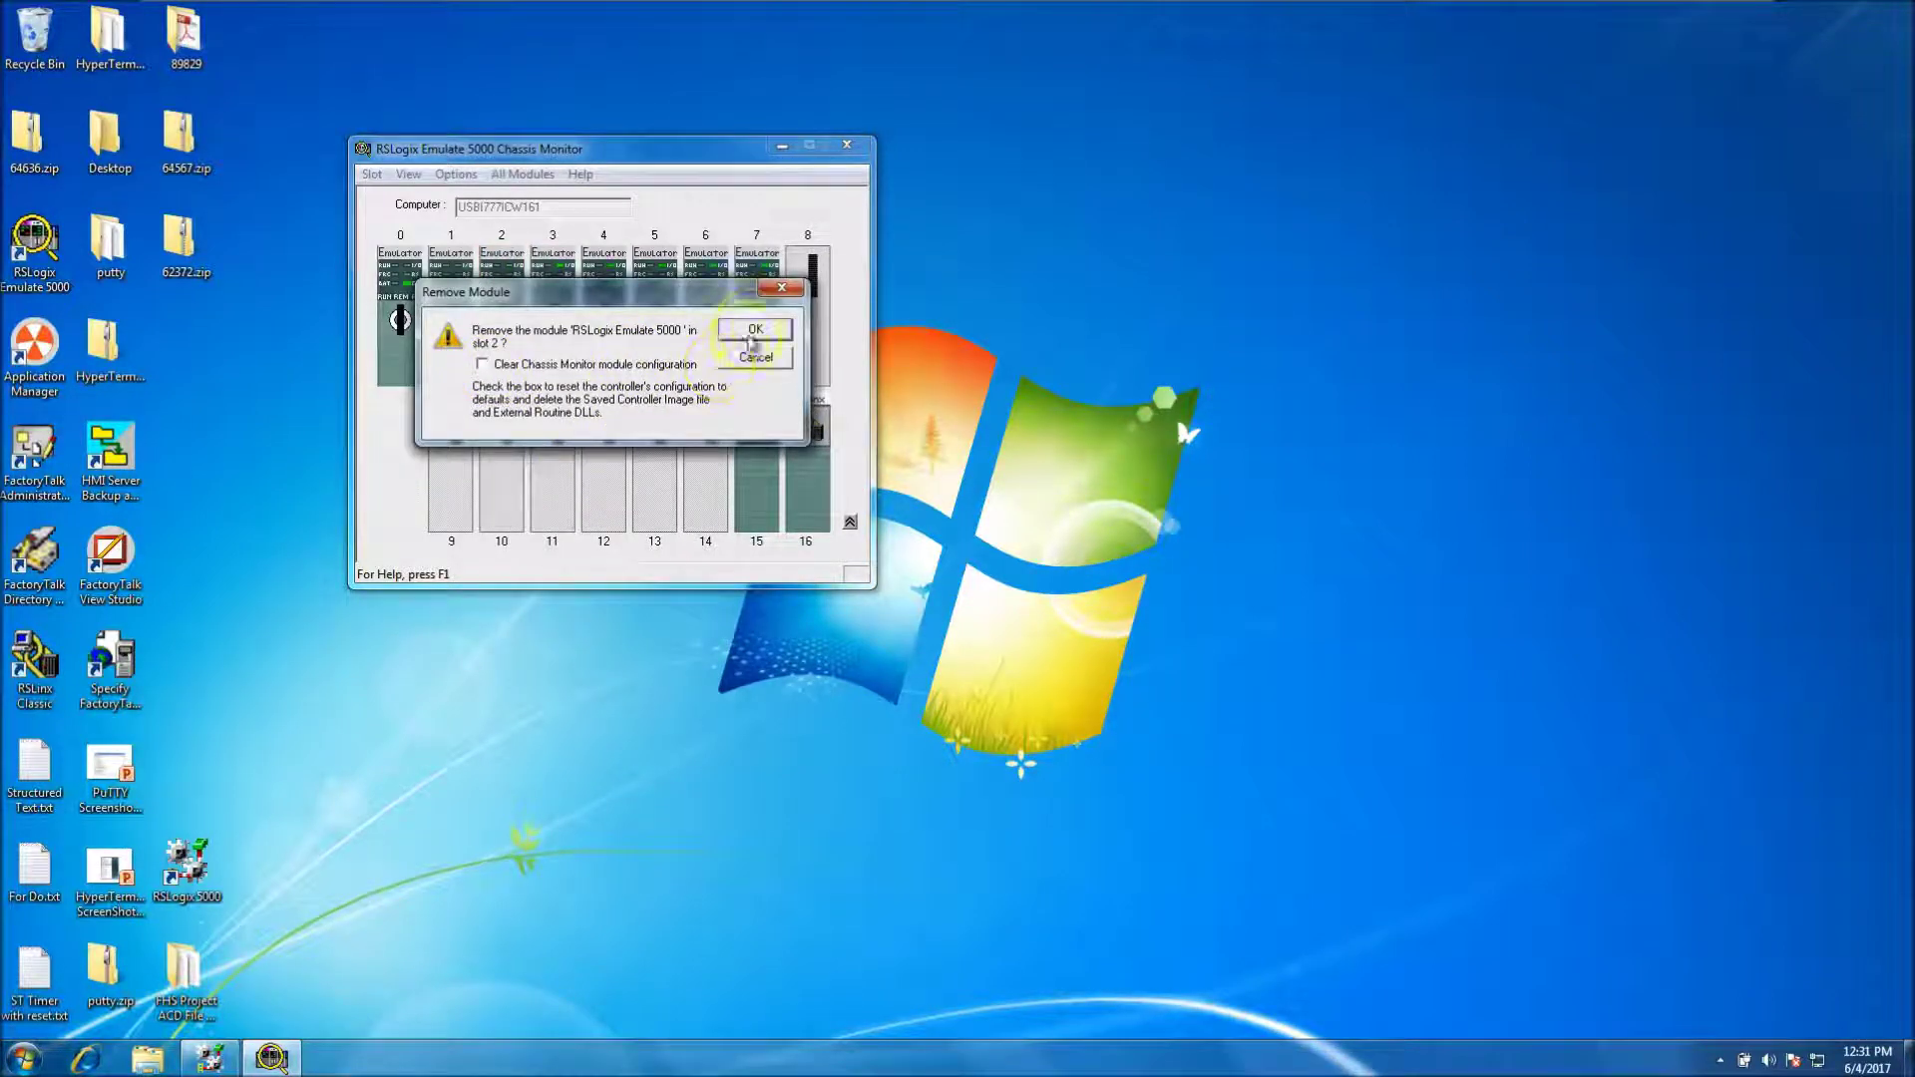
{"action": "left_click", "coordinate": [752, 334]}
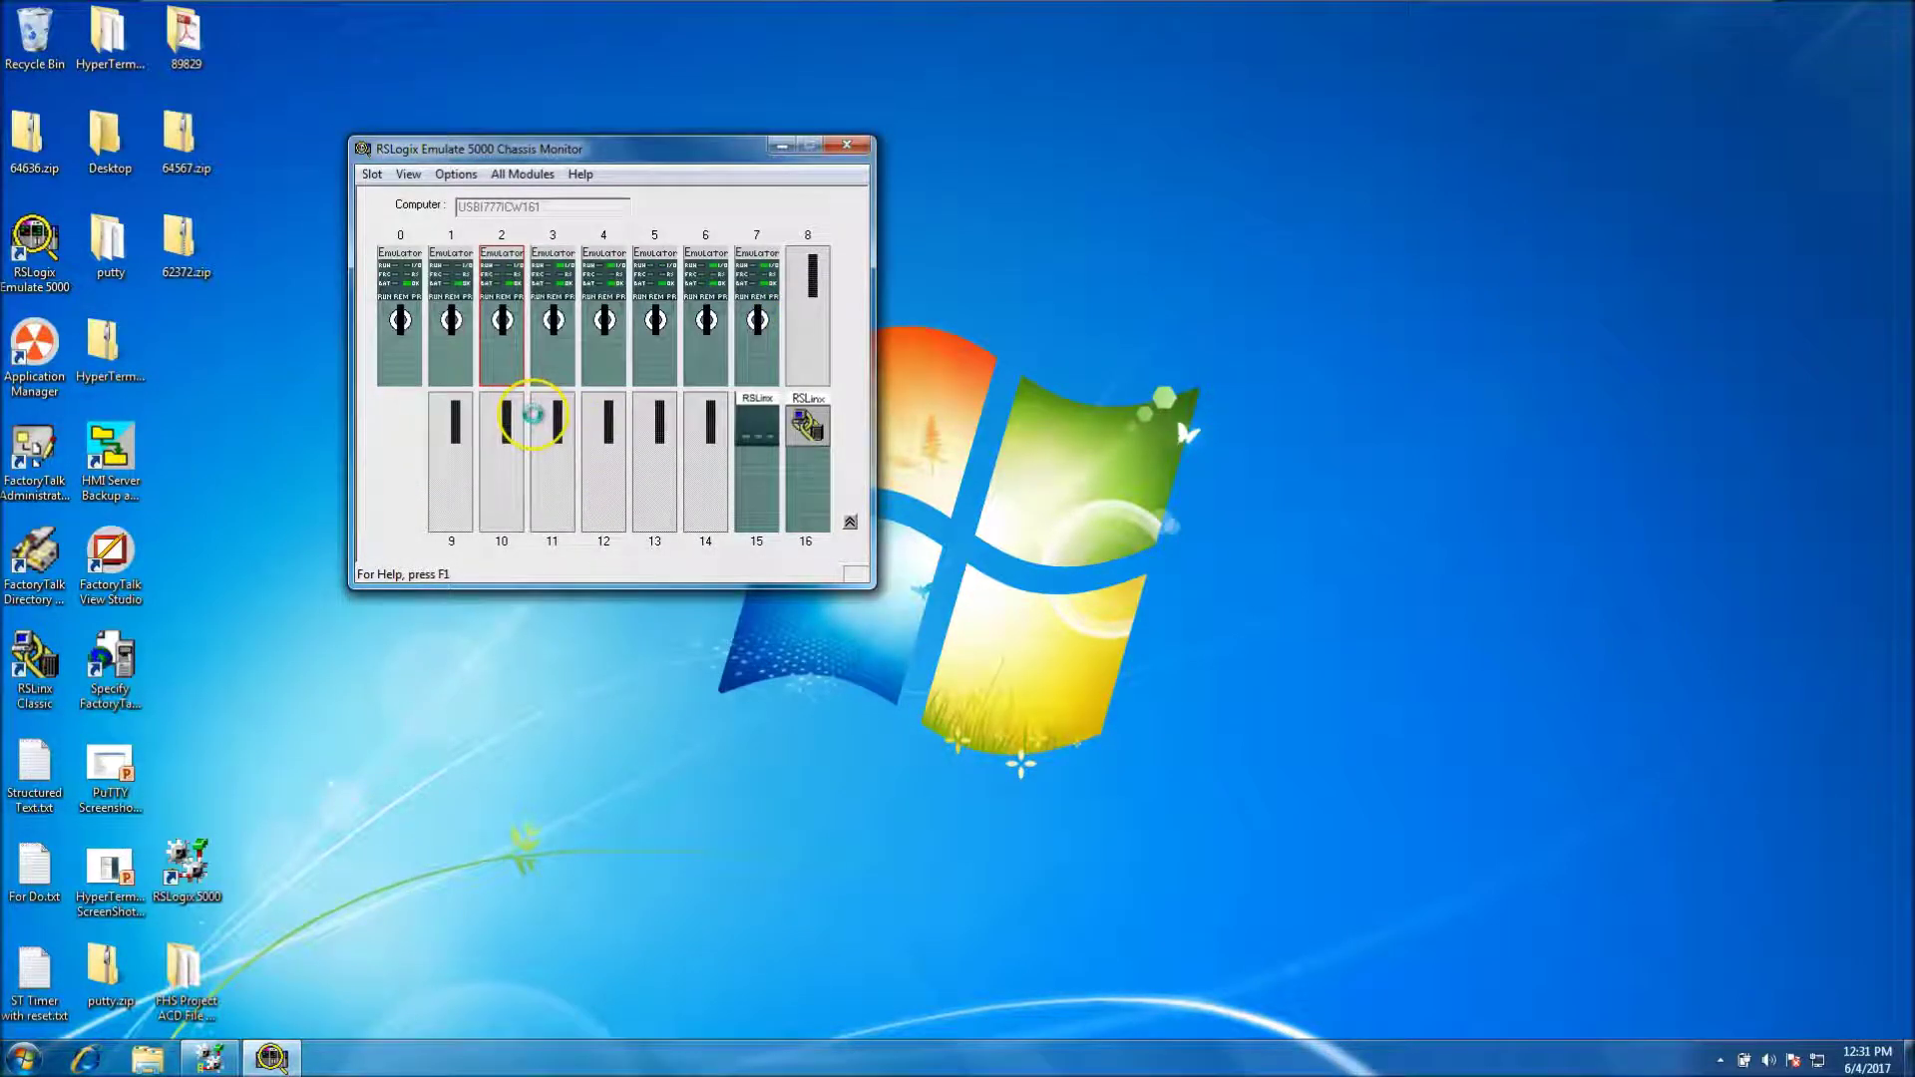